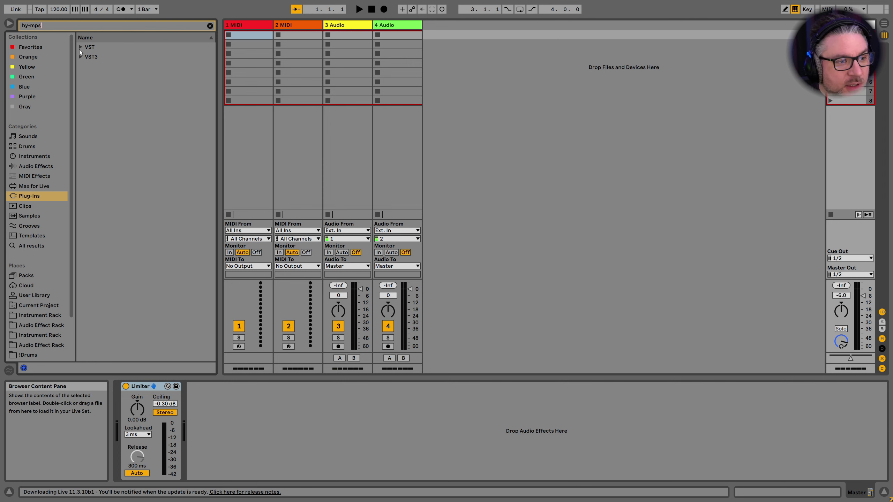
Load the VST version of HY-MPS2 free(x64) from the HY-VST instruments onto the 1 MIDI track and reposition its plug-in window.
{"action": "left_click", "coordinate": [80, 48]}
{"action": "left_click", "coordinate": [87, 56]}
{"action": "left_click", "coordinate": [93, 67]}
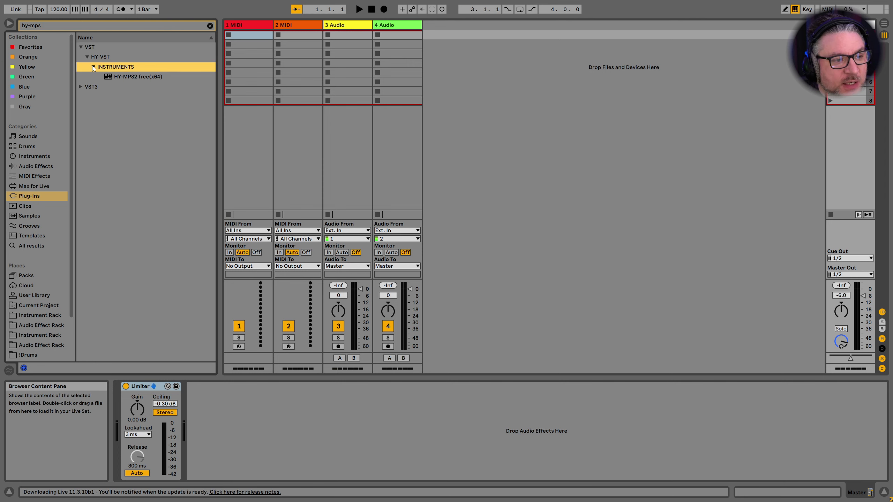
{"action": "left_click_drag", "start_coordinate": [108, 76], "coordinate": [259, 28]}
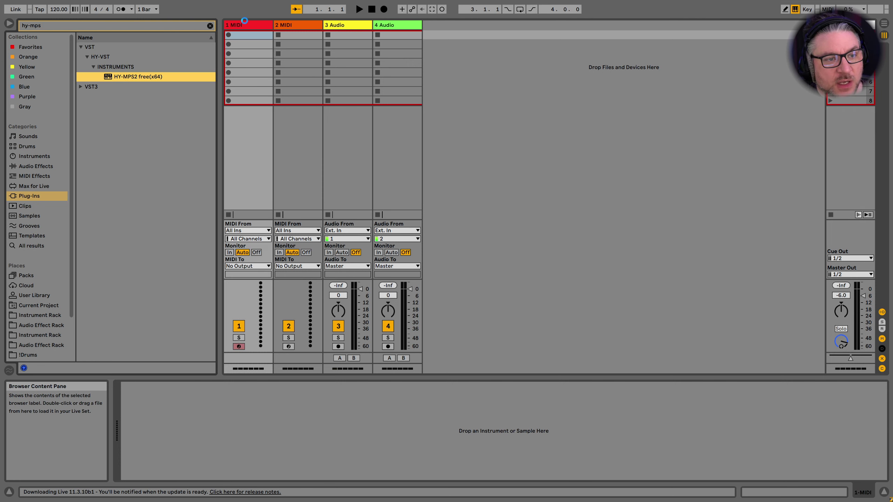
{"action": "left_click_drag", "start_coordinate": [371, 32], "coordinate": [497, 32]}
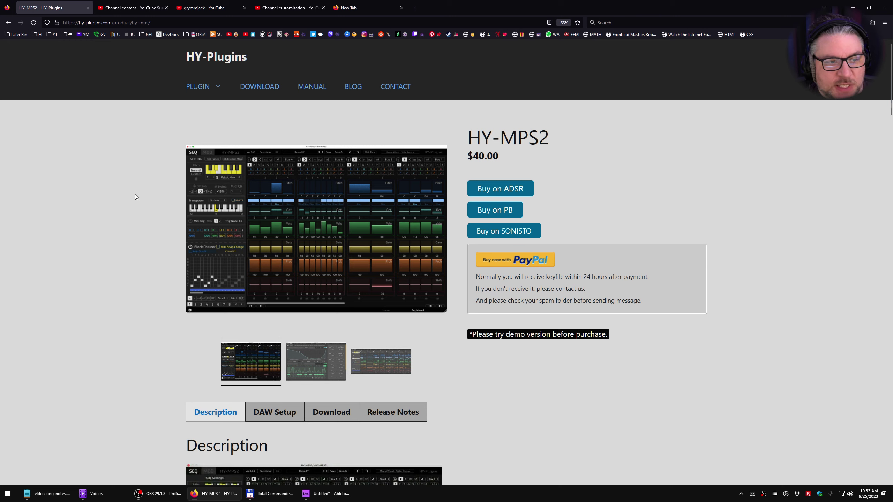
Look through the enlarged product screenshots of HY-MPS2 on the HY-Plugins web page and close the gallery.
{"action": "left_click", "coordinate": [319, 233]}
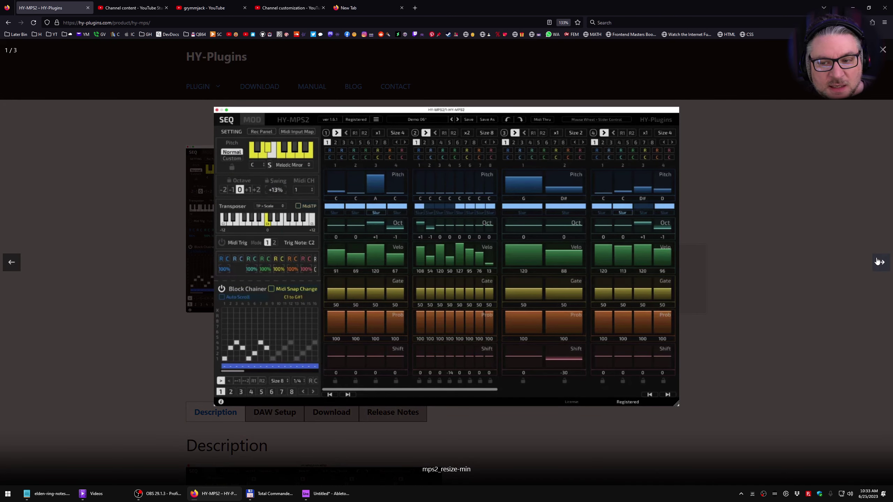
{"action": "left_click", "coordinate": [877, 262]}
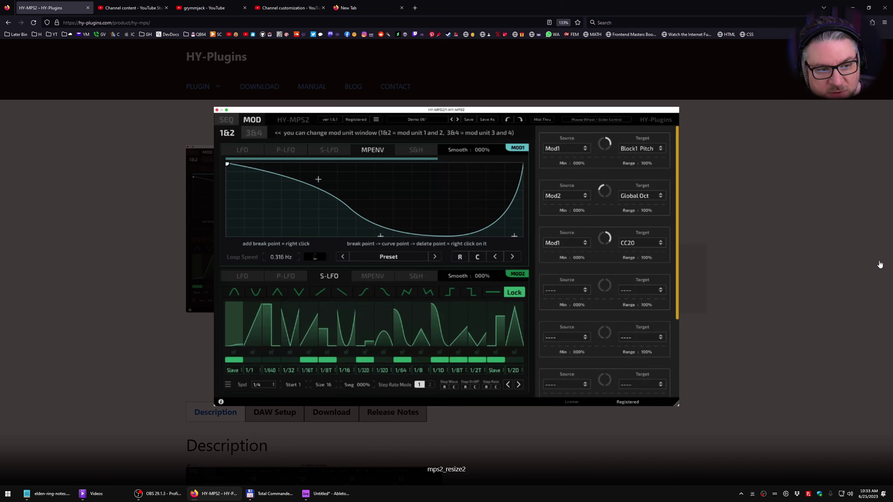
{"action": "left_click", "coordinate": [879, 263]}
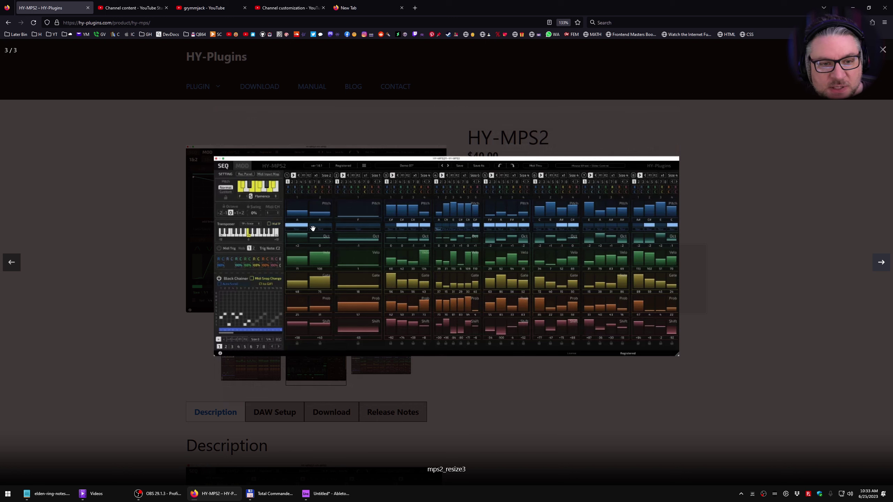
{"action": "left_click", "coordinate": [84, 222]}
Read the ver1 > ver2 changes and the free version's limits, and view the enlarged modulation page screenshot.
{"action": "scroll", "coordinate": [82, 219], "scroll_direction": "down", "scroll_amount": 6}
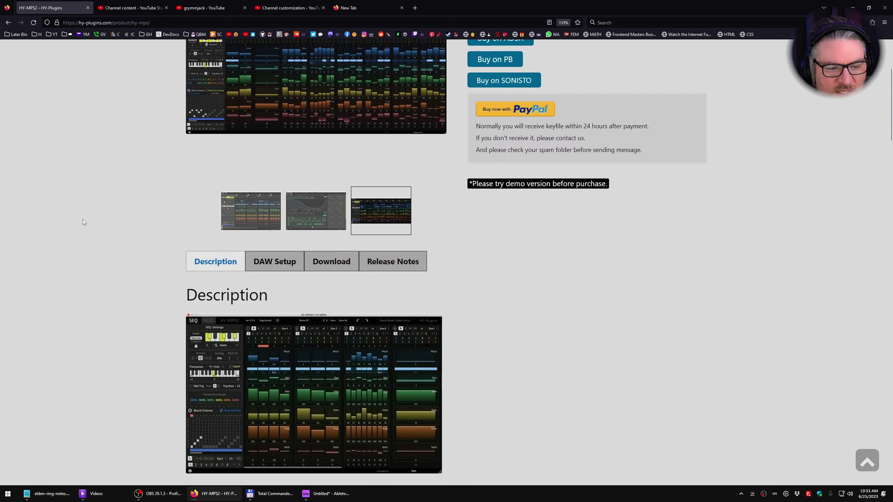
{"action": "scroll", "coordinate": [82, 219], "scroll_direction": "down", "scroll_amount": 2}
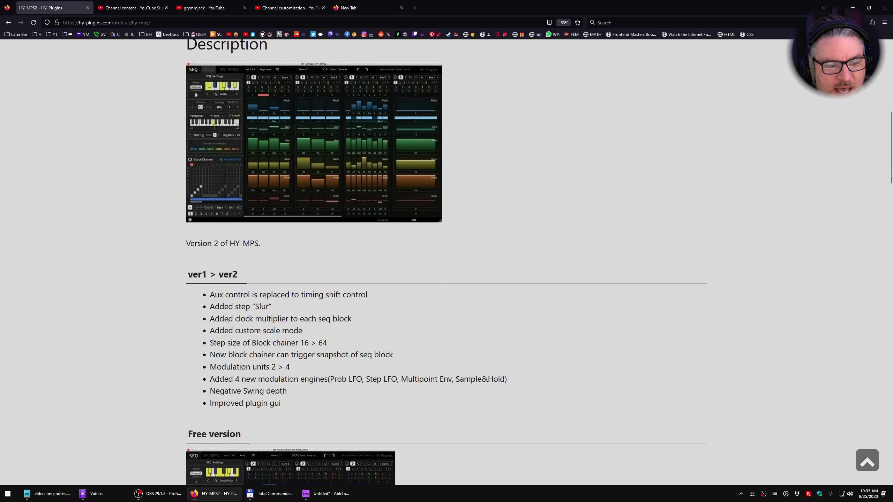
{"action": "scroll", "coordinate": [123, 307], "scroll_direction": "down", "scroll_amount": 3}
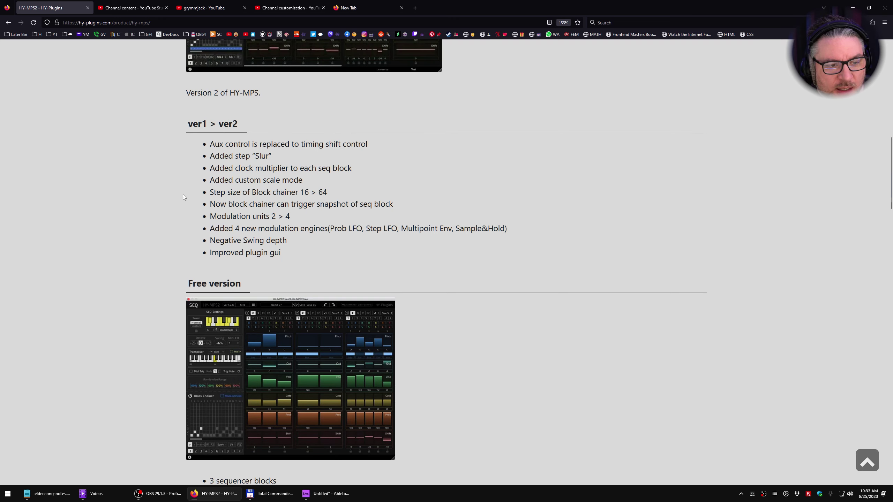
{"action": "scroll", "coordinate": [183, 194], "scroll_direction": "down", "scroll_amount": 3}
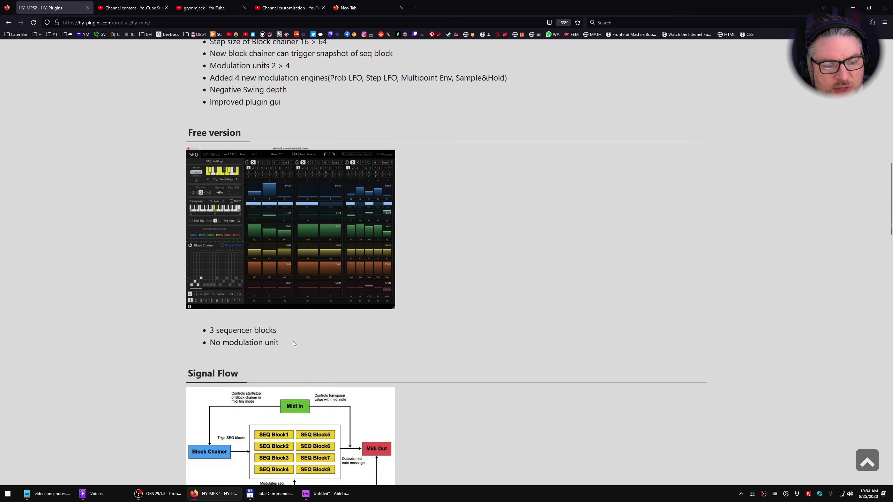
{"action": "scroll", "coordinate": [132, 331], "scroll_direction": "up", "scroll_amount": 9}
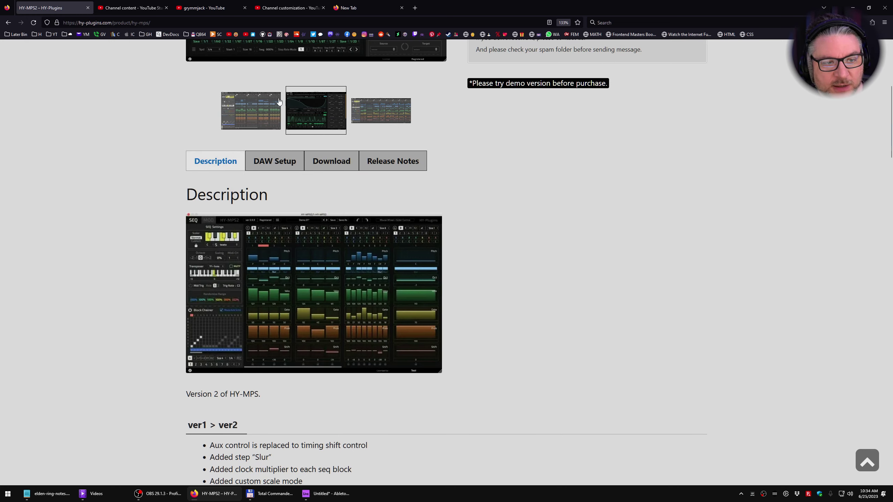
{"action": "scroll", "coordinate": [316, 156], "scroll_direction": "up", "scroll_amount": 4}
{"action": "left_click", "coordinate": [329, 162]}
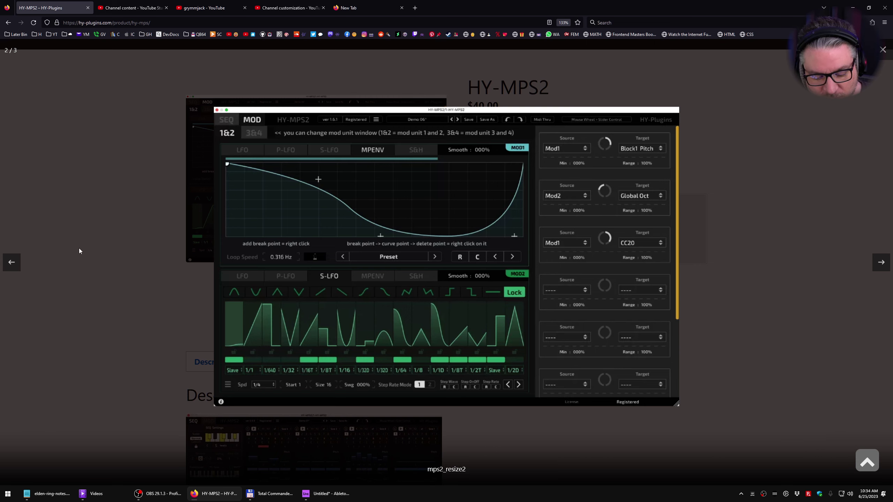
{"action": "left_click", "coordinate": [127, 169]}
{"action": "scroll", "coordinate": [147, 169], "scroll_direction": "up", "scroll_amount": 1}
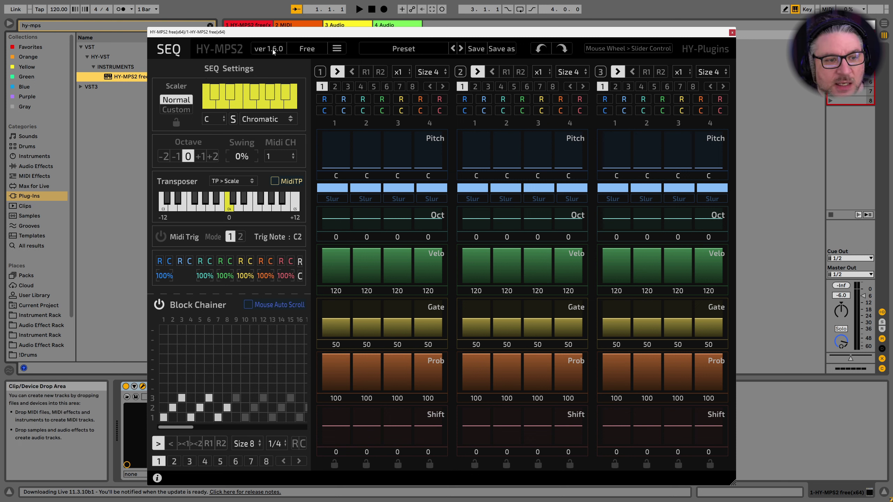
{"action": "left_click", "coordinate": [338, 49]}
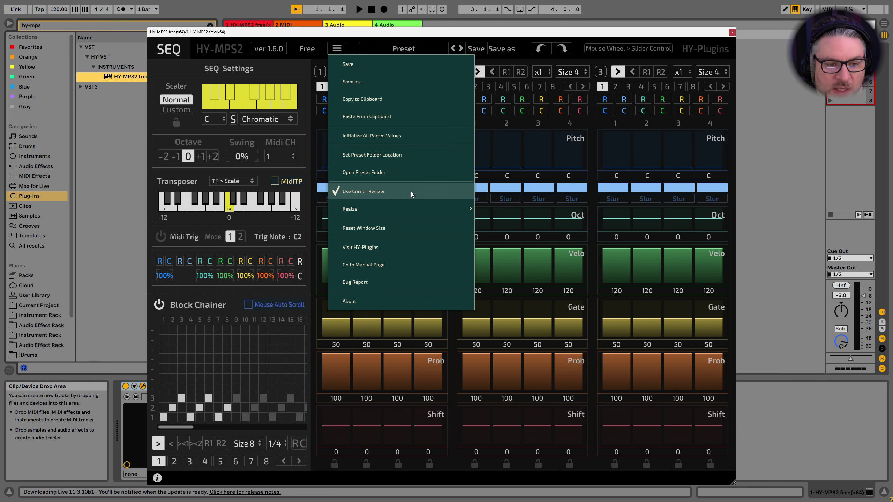
{"action": "left_click", "coordinate": [402, 49]}
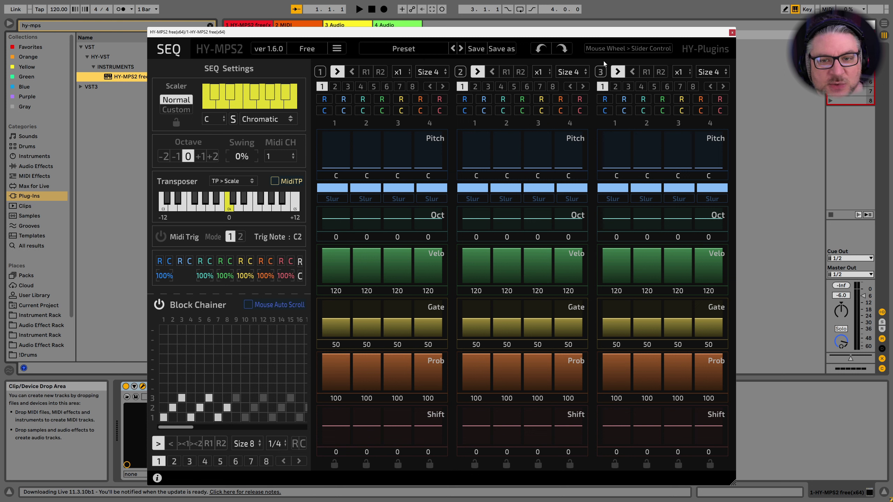
Enable Mouse Wheel > Slider Control for the step sliders in HY-MPS2.
{"action": "left_click", "coordinate": [612, 51]}
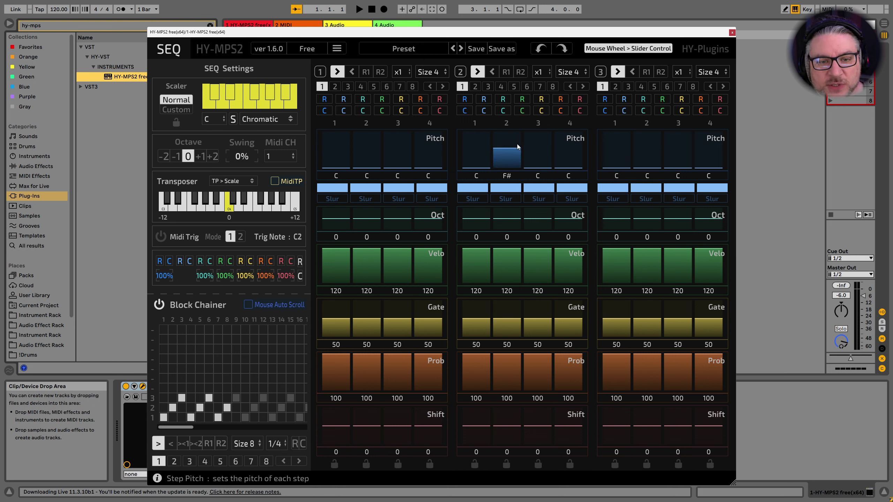
{"action": "left_click", "coordinate": [657, 49]}
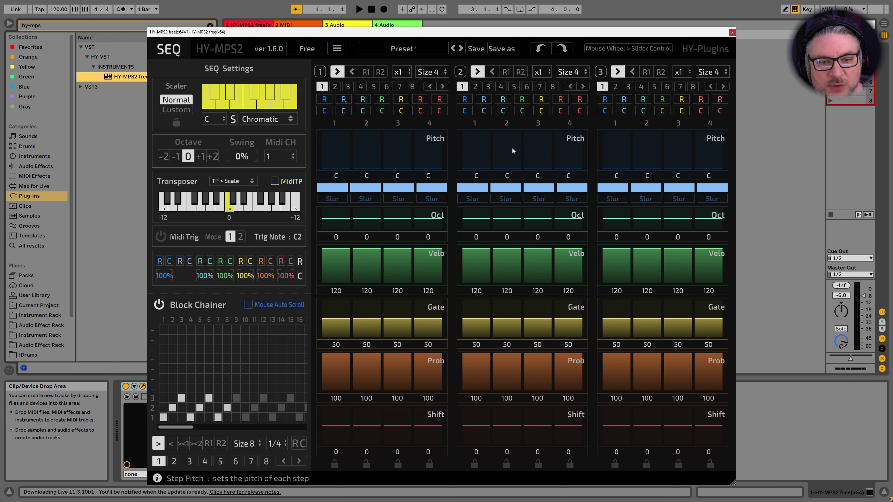
{"action": "left_click", "coordinate": [651, 51]}
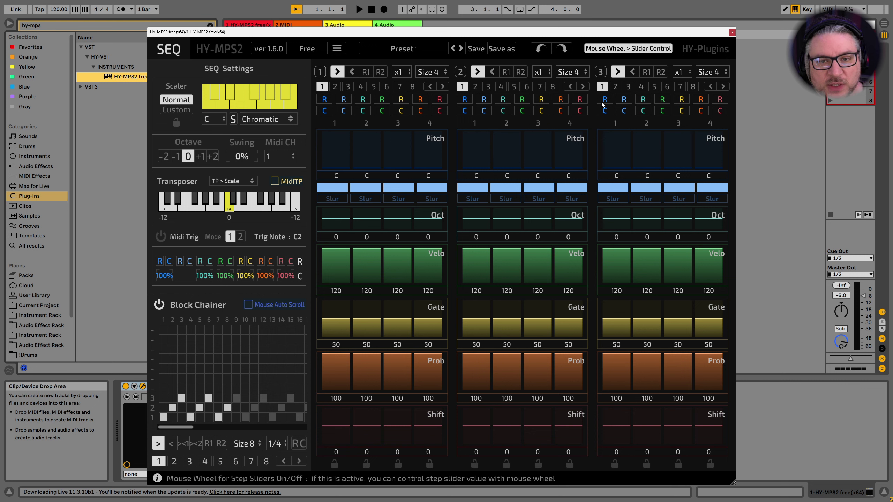
Try the slider control by raising the pitch of step 2 in block 2 to B and lowering it to C.
{"action": "scroll", "coordinate": [506, 140], "scroll_direction": "up", "scroll_amount": 2}
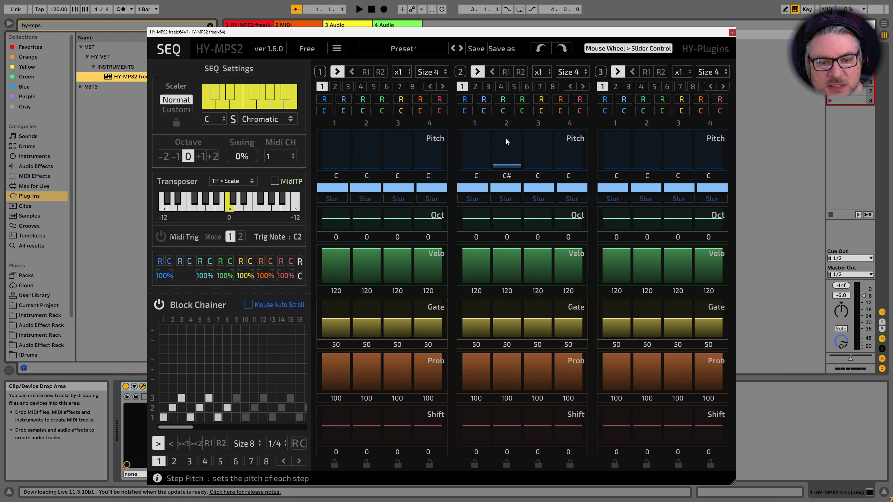
{"action": "scroll", "coordinate": [506, 141], "scroll_direction": "up", "scroll_amount": 1}
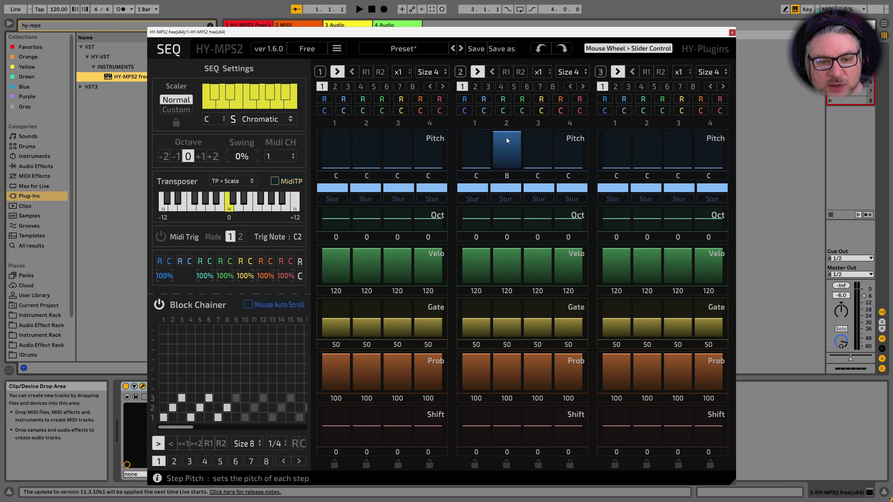
{"action": "scroll", "coordinate": [506, 139], "scroll_direction": "up", "scroll_amount": 4}
{"action": "scroll", "coordinate": [506, 137], "scroll_direction": "down", "scroll_amount": 8}
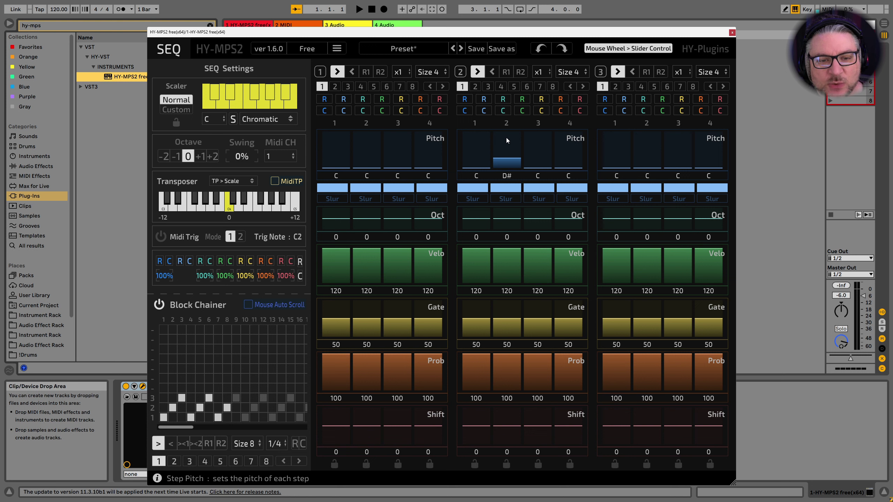
{"action": "scroll", "coordinate": [506, 140], "scroll_direction": "down", "scroll_amount": 3}
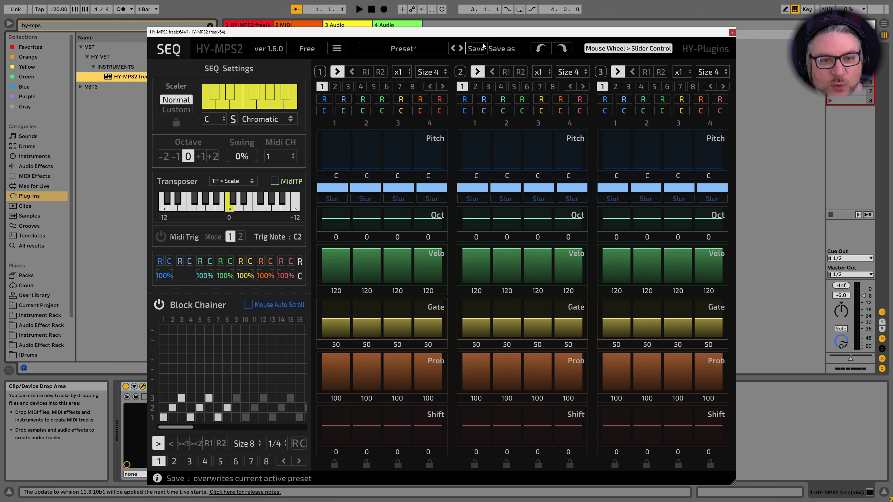
Examine block 1's size choices, the scale selection and the transposer's processing order options.
{"action": "left_click_drag", "start_coordinate": [481, 34], "coordinate": [489, 43]}
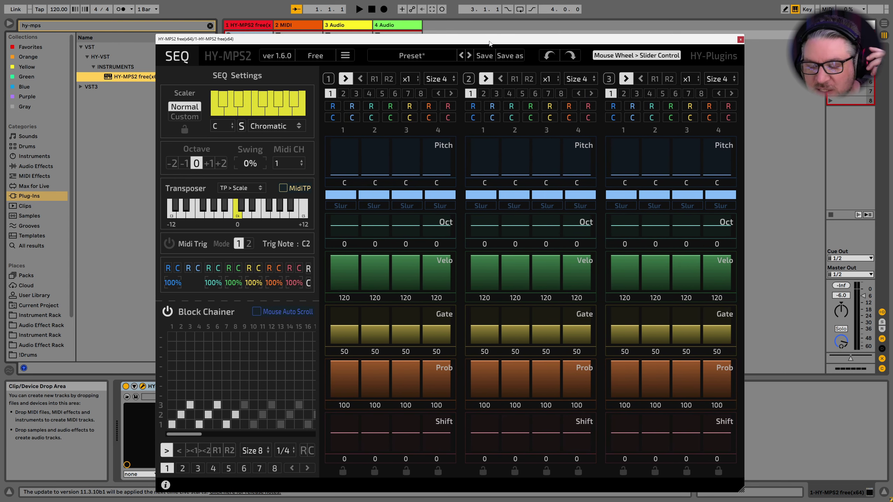
{"action": "left_click_drag", "start_coordinate": [488, 39], "coordinate": [482, 41]}
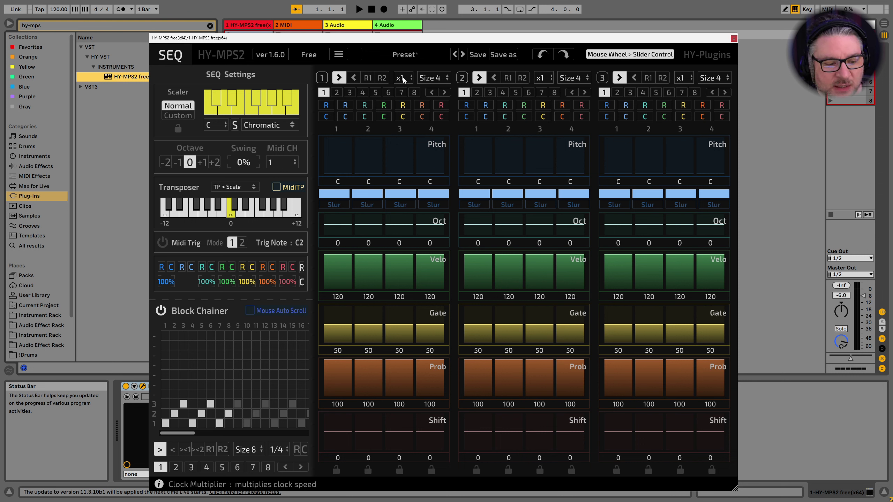
{"action": "left_click", "coordinate": [433, 78]}
{"action": "left_click", "coordinate": [435, 116]}
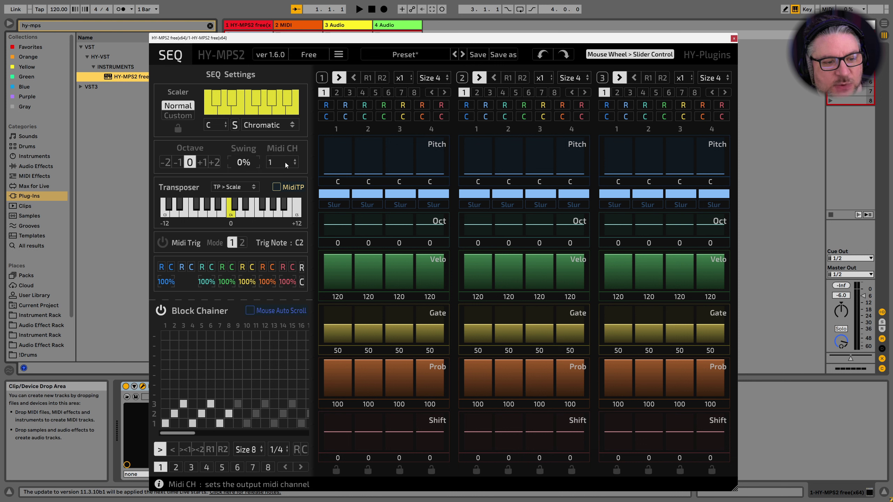
{"action": "left_click", "coordinate": [248, 186]}
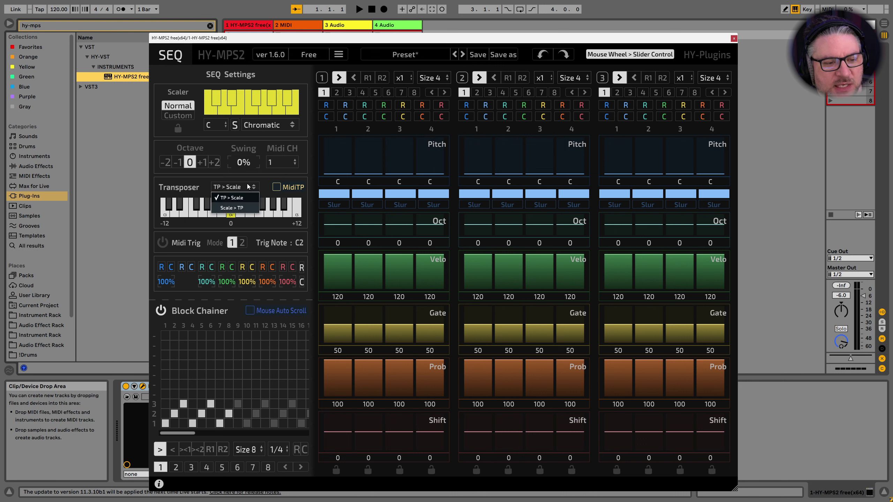
{"action": "left_click", "coordinate": [248, 185]}
{"action": "left_click", "coordinate": [243, 125]}
{"action": "left_click", "coordinate": [259, 124]}
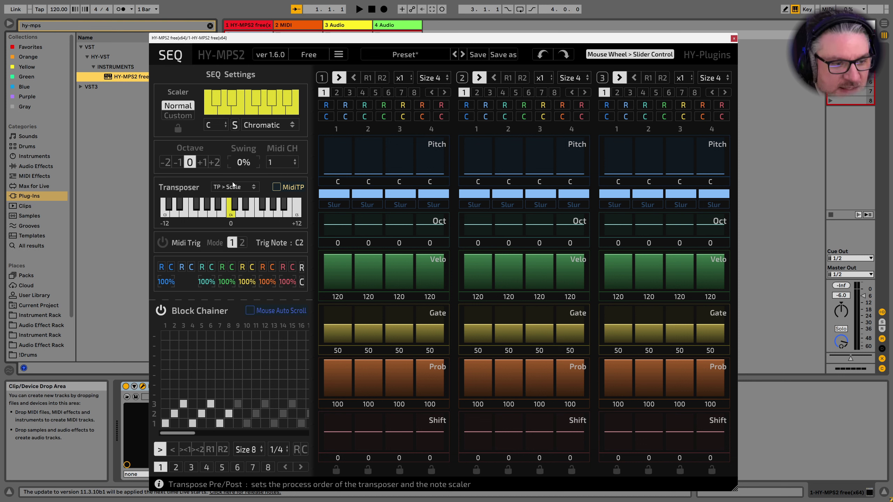
{"action": "left_click", "coordinate": [240, 190]}
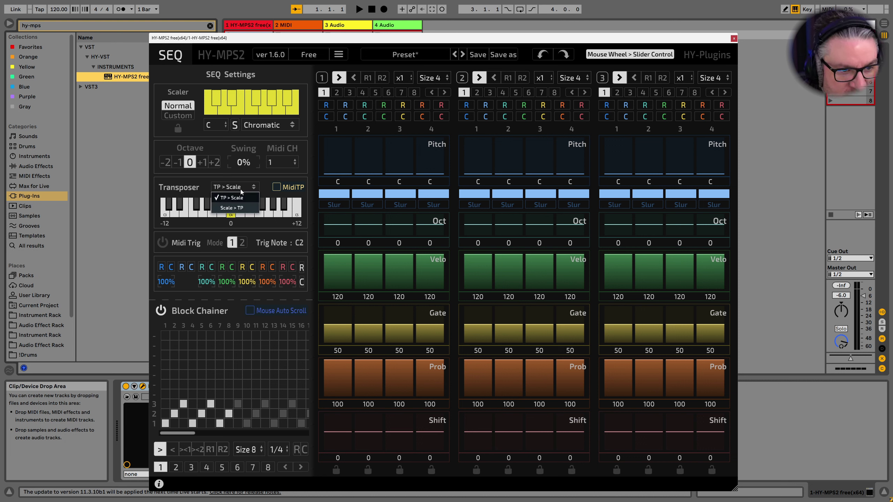
{"action": "left_click", "coordinate": [194, 179]}
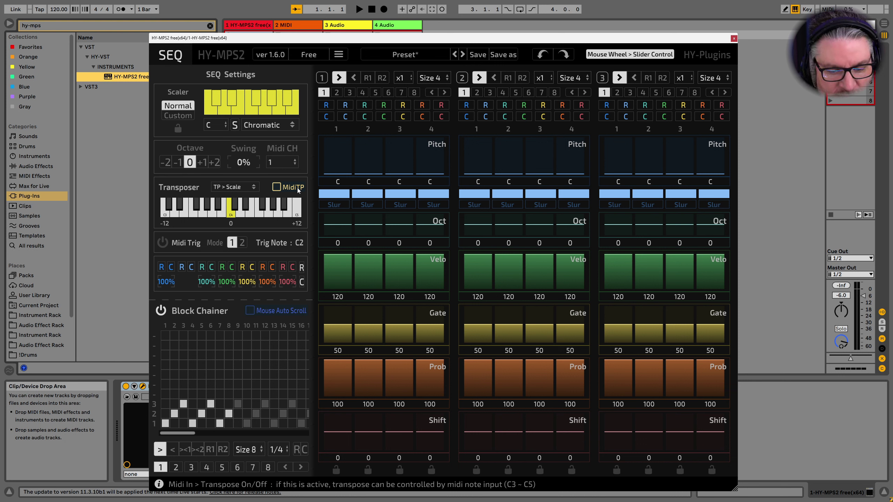
Try out the Midi Trig switch by turning it on and off again.
{"action": "left_click", "coordinate": [162, 242]}
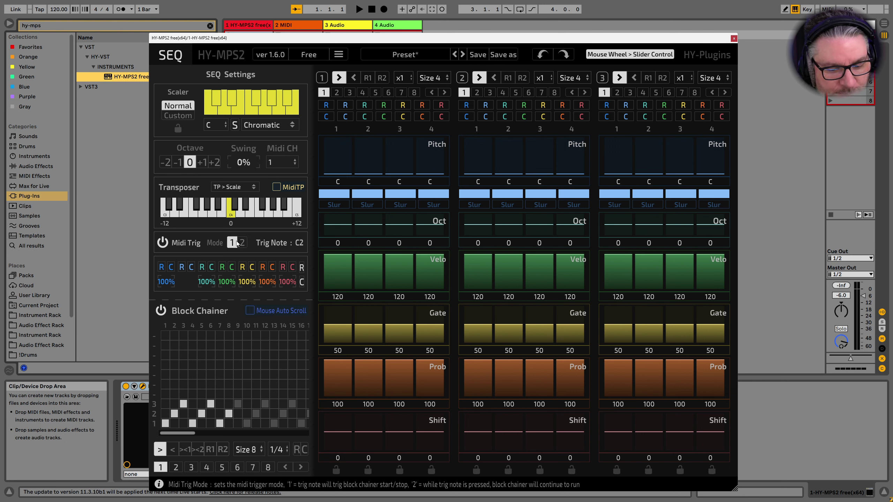
{"action": "left_click", "coordinate": [162, 243]}
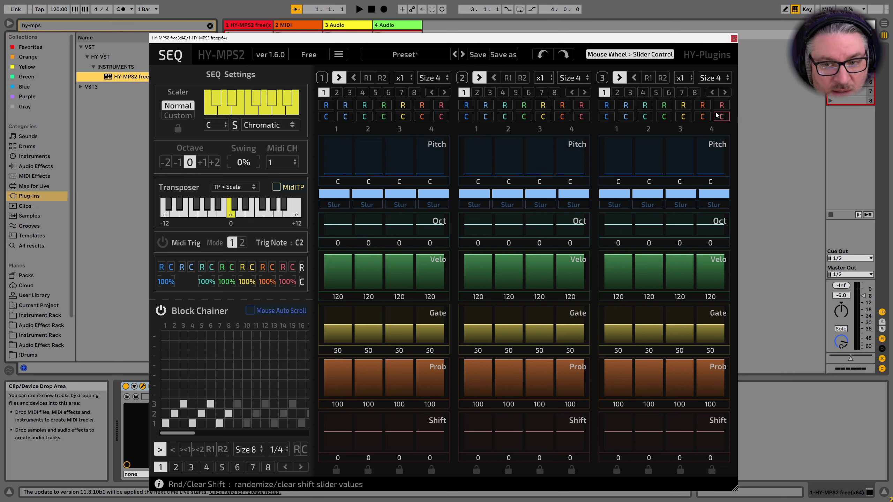
Randomize the step pitches of sequencer block 1 several times and those of block 2 once.
{"action": "left_click", "coordinate": [327, 107]}
{"action": "left_click", "coordinate": [326, 107]}
{"action": "left_click", "coordinate": [327, 106]}
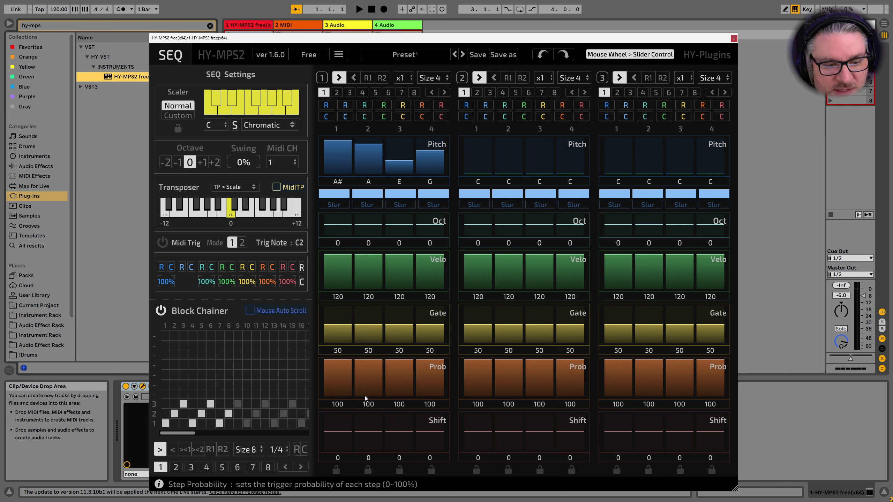
{"action": "left_click", "coordinate": [466, 105]}
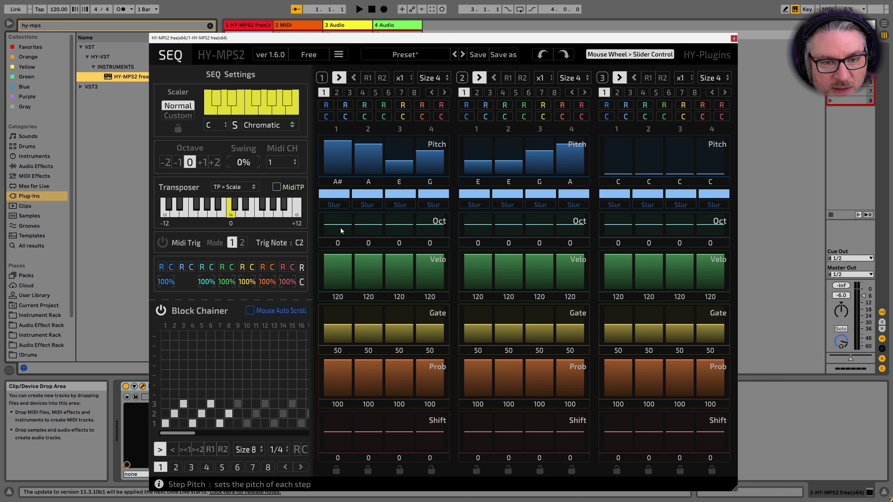
Randomize the pitch values of all sequencer blocks several times and clear them again.
{"action": "left_click", "coordinate": [161, 268]}
{"action": "left_click", "coordinate": [161, 268]}
{"action": "left_click", "coordinate": [161, 267]}
{"action": "left_click", "coordinate": [162, 268]}
{"action": "left_click", "coordinate": [162, 270]}
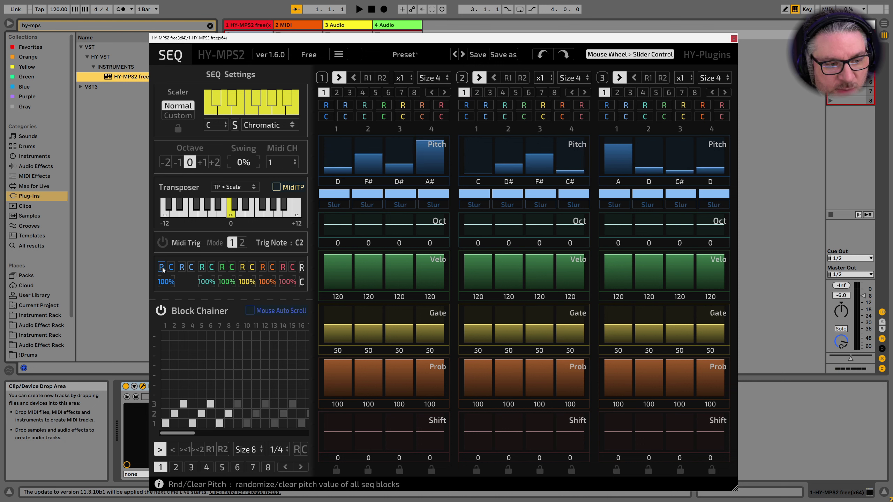
{"action": "left_click", "coordinate": [171, 268]}
Randomize the step on/off values of all sequencer blocks.
{"action": "left_click", "coordinate": [180, 268]}
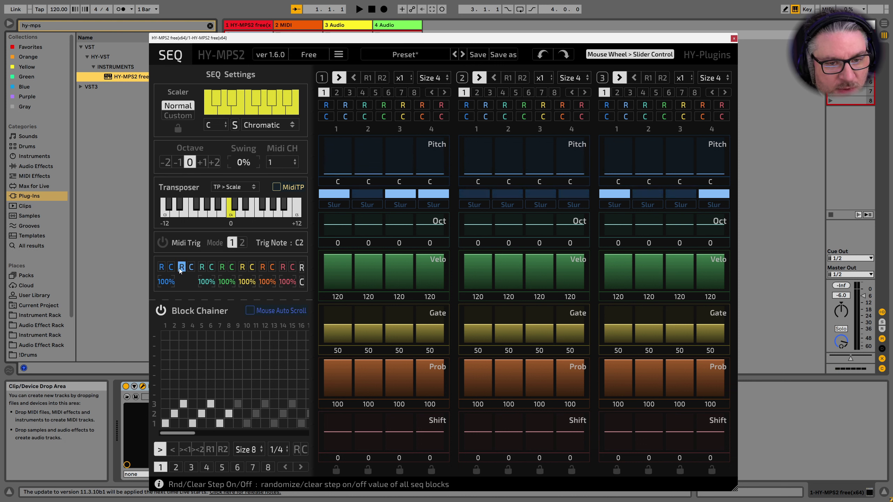
Randomize the step on/off values of all sequencer blocks several more times and clear them again.
{"action": "left_click", "coordinate": [179, 267]}
{"action": "left_click", "coordinate": [179, 268]}
{"action": "left_click", "coordinate": [180, 268]}
{"action": "left_click", "coordinate": [181, 268]}
{"action": "left_click", "coordinate": [193, 267]}
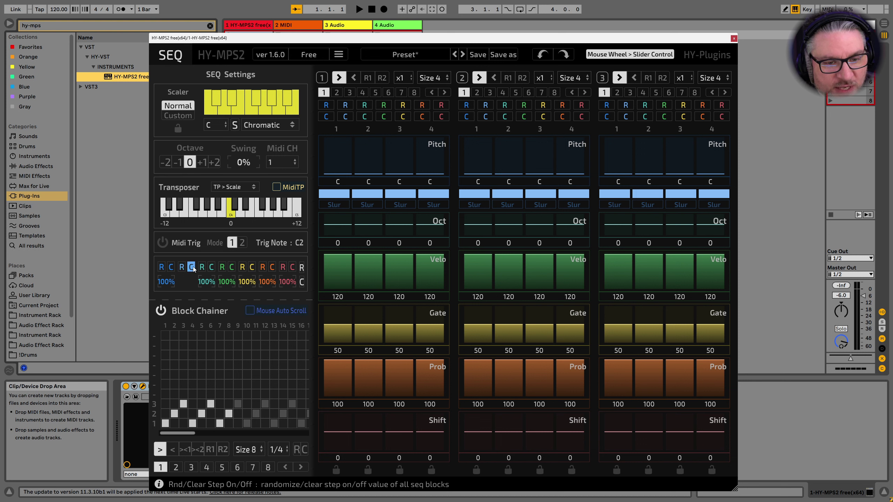
Randomize and clear the octave values of all sequencer blocks, and do the same for all parameter values.
{"action": "left_click", "coordinate": [203, 267]}
{"action": "left_click", "coordinate": [203, 267]}
{"action": "left_click", "coordinate": [203, 267]}
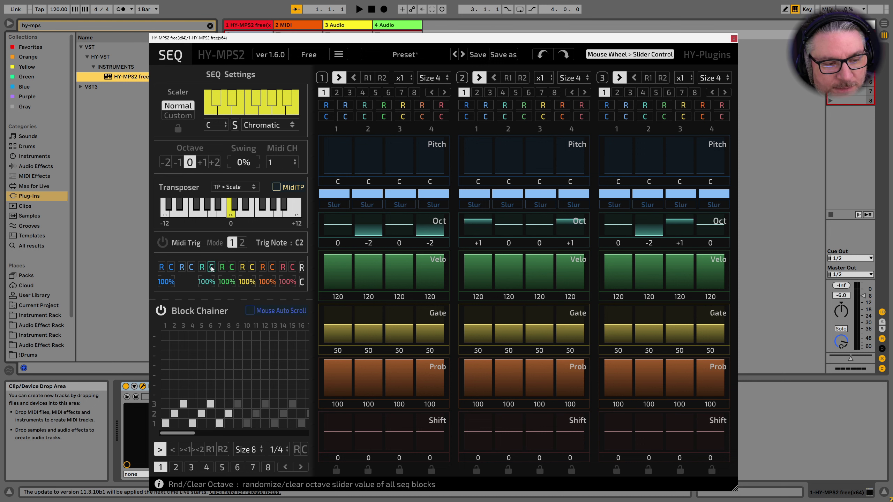
{"action": "left_click", "coordinate": [213, 267]}
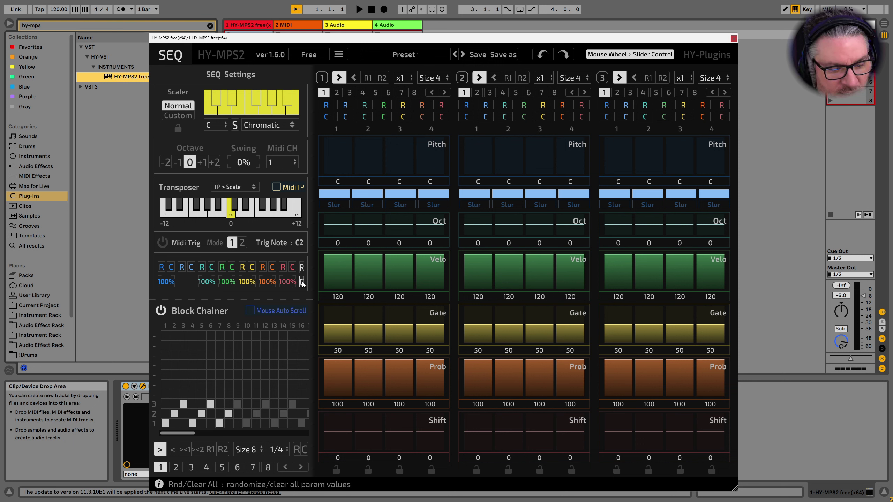
{"action": "left_click", "coordinate": [301, 267]}
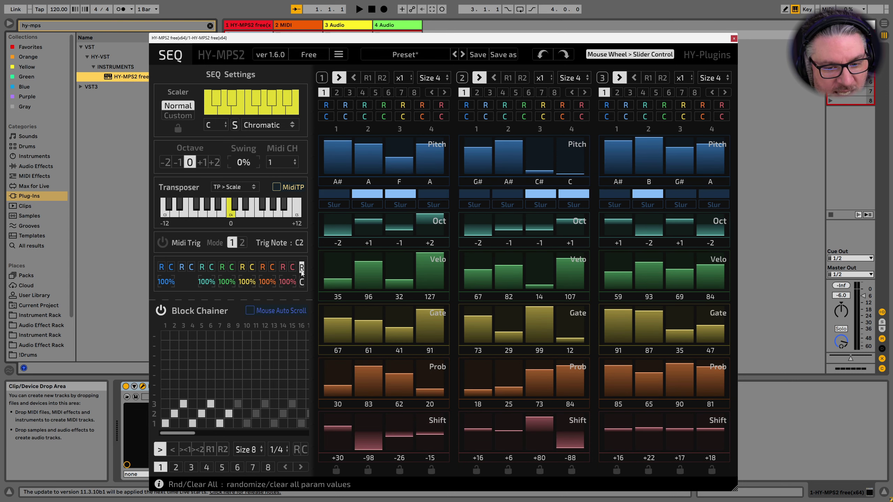
{"action": "left_click", "coordinate": [301, 282]}
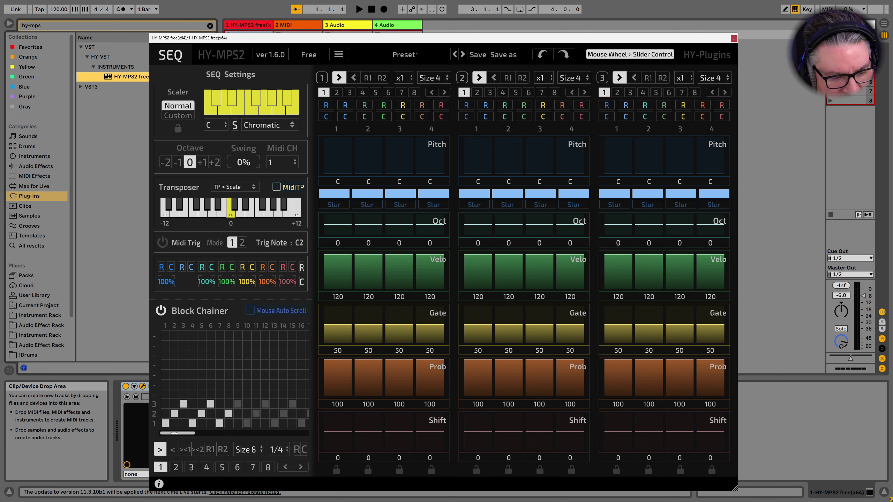
Try Mouse Auto Scroll while redrawing the Block Chainer steps, switch it off and clear the chain.
{"action": "left_click", "coordinate": [250, 311]}
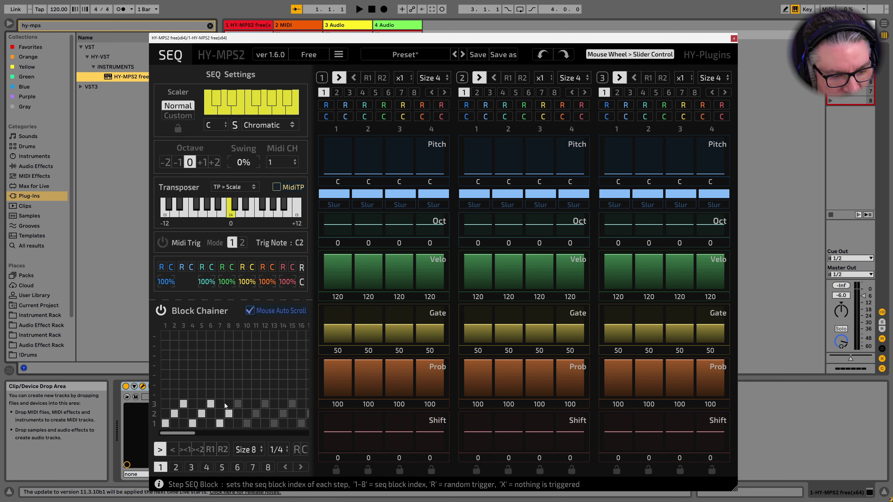
{"action": "left_click_drag", "start_coordinate": [315, 379], "coordinate": [84, 386]}
{"action": "left_click", "coordinate": [251, 310]}
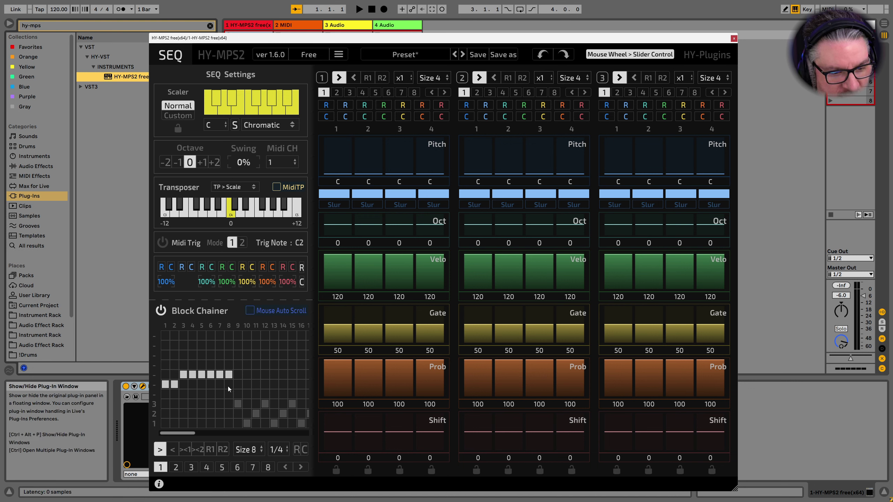
{"action": "left_click", "coordinate": [304, 450]}
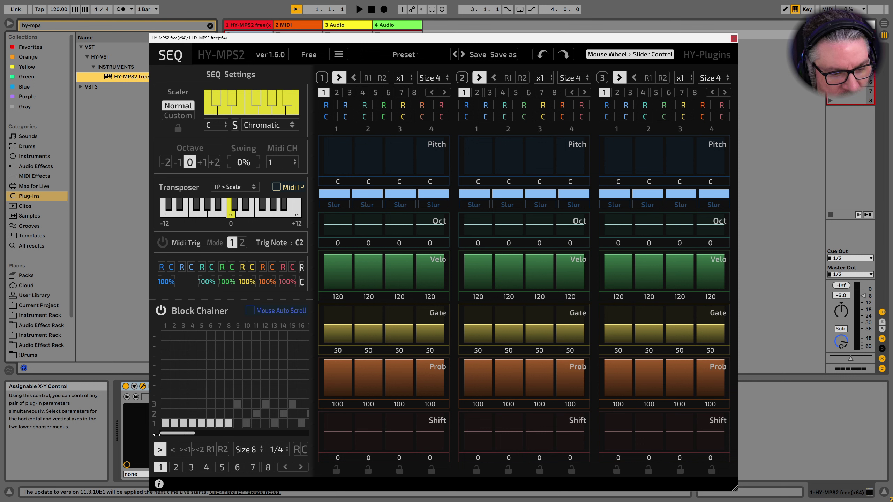
Try raising several of the first eight Block Chainer steps to a higher grid row and clear the chain again.
{"action": "left_click", "coordinate": [229, 355]}
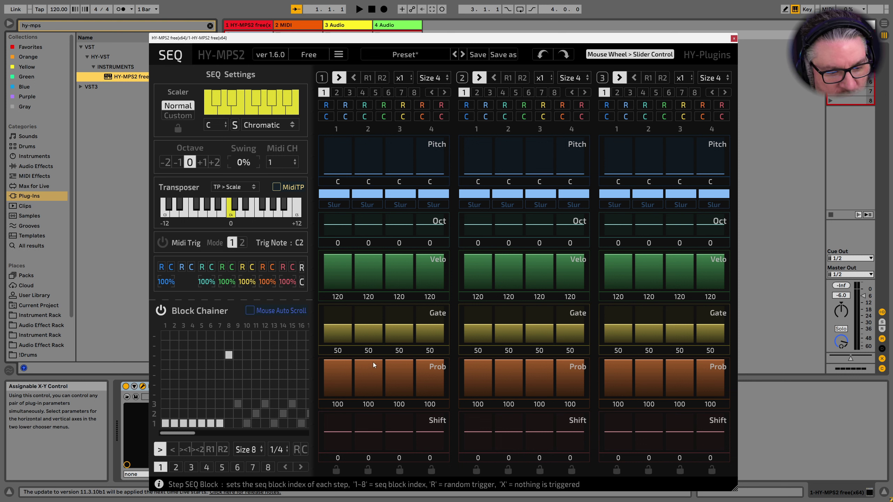
{"action": "left_click", "coordinate": [202, 365]}
{"action": "left_click", "coordinate": [165, 375]}
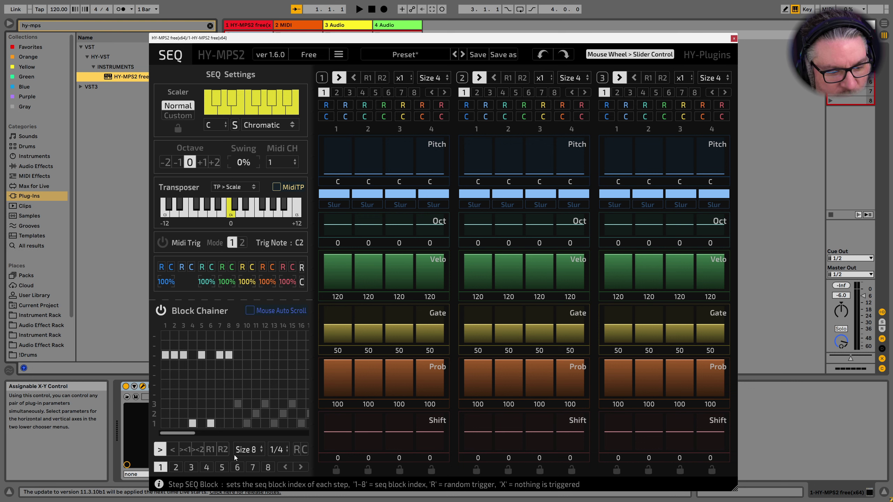
{"action": "left_click", "coordinate": [308, 449]}
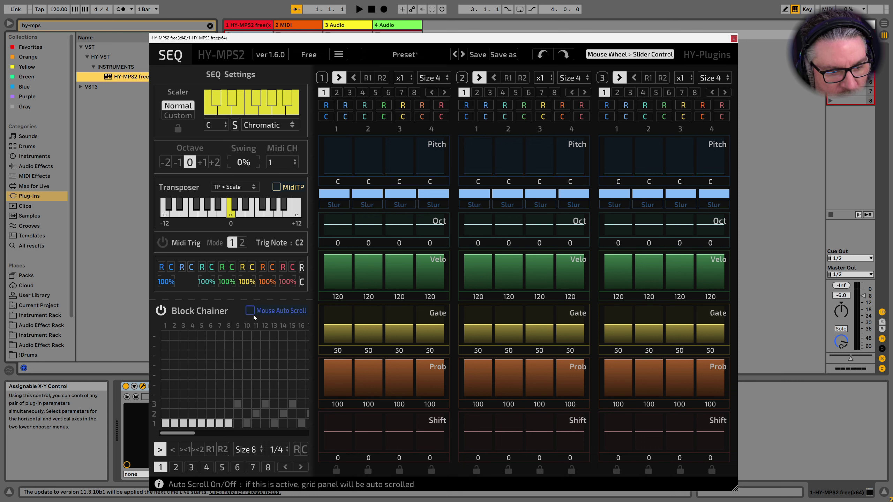
Enable Mouse Auto Scroll for the Block Chainer, bring the grid back to its first steps and clear the chain.
{"action": "left_click", "coordinate": [252, 312]}
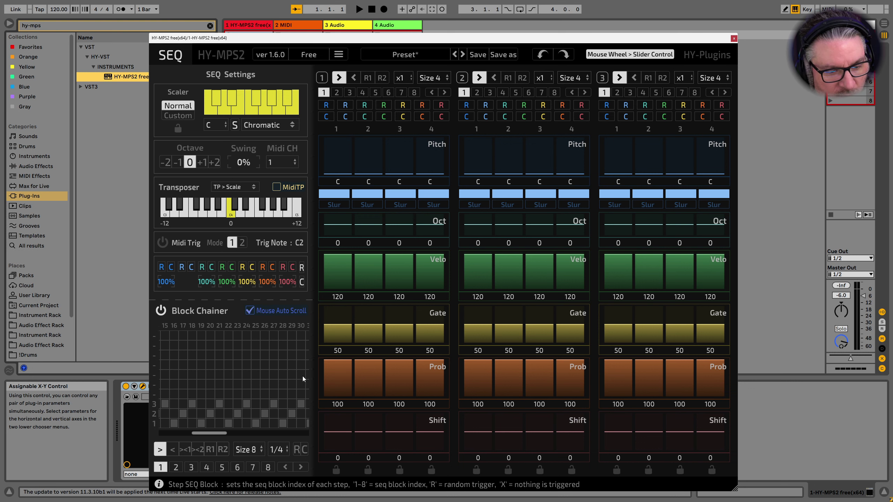
{"action": "left_click_drag", "start_coordinate": [210, 433], "coordinate": [175, 433]}
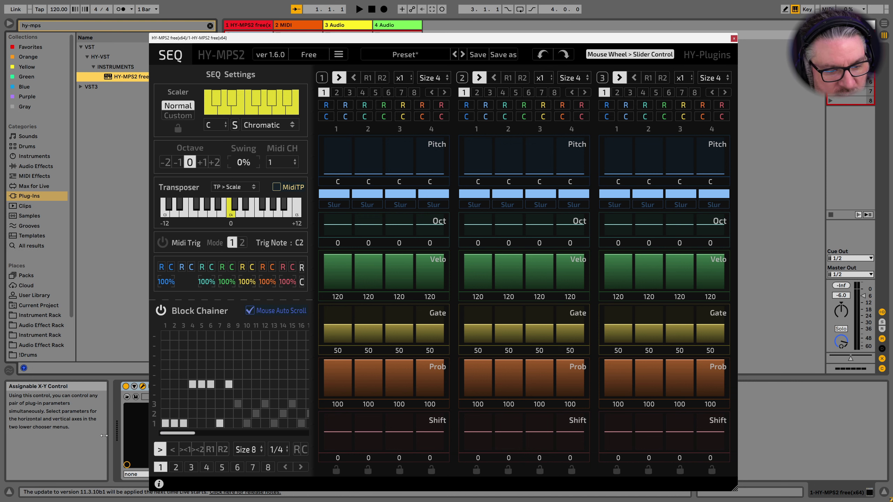
{"action": "left_click", "coordinate": [304, 449]}
Set the Block Chainer to Size 1.
{"action": "left_click", "coordinate": [248, 452]}
{"action": "left_click", "coordinate": [248, 452]}
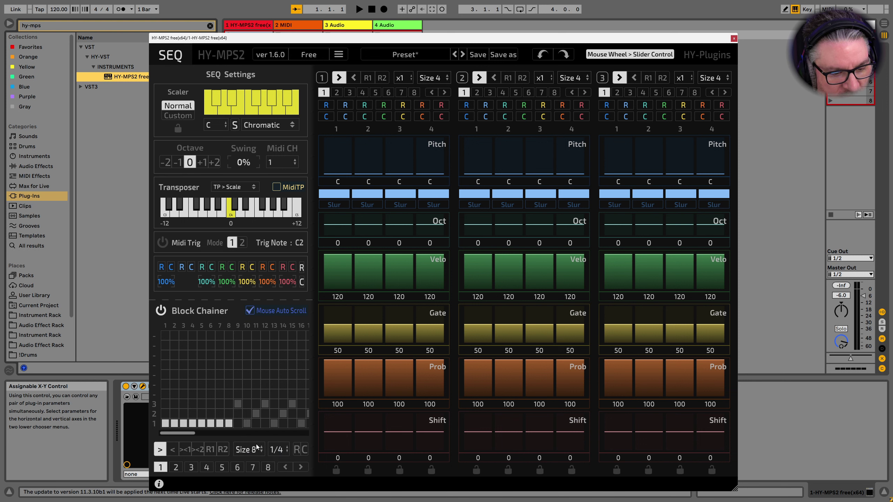
{"action": "left_click", "coordinate": [249, 450]}
{"action": "left_click", "coordinate": [266, 348]}
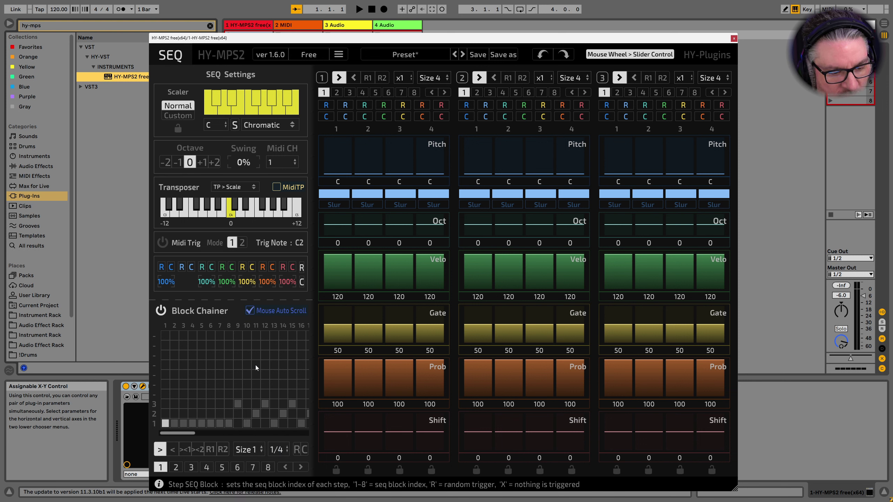
Try the Block Chainer at Size 64 and set it back to Size 1.
{"action": "left_click", "coordinate": [250, 450]}
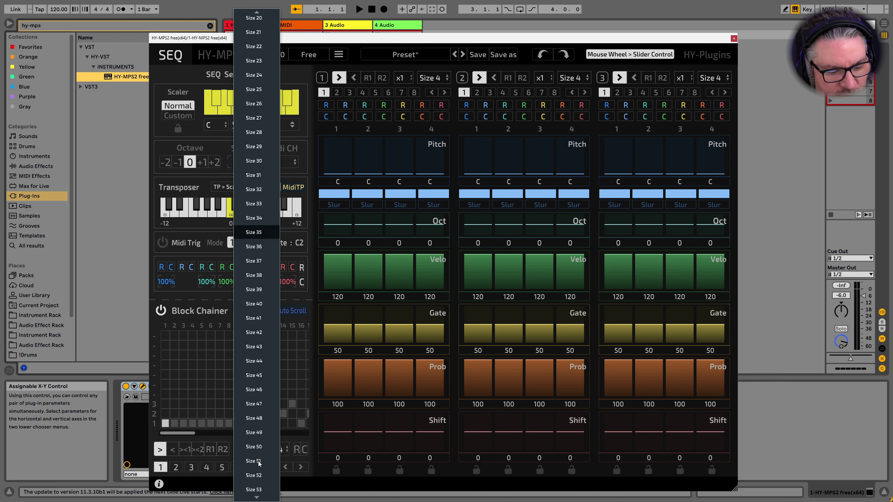
{"action": "left_click", "coordinate": [254, 493]}
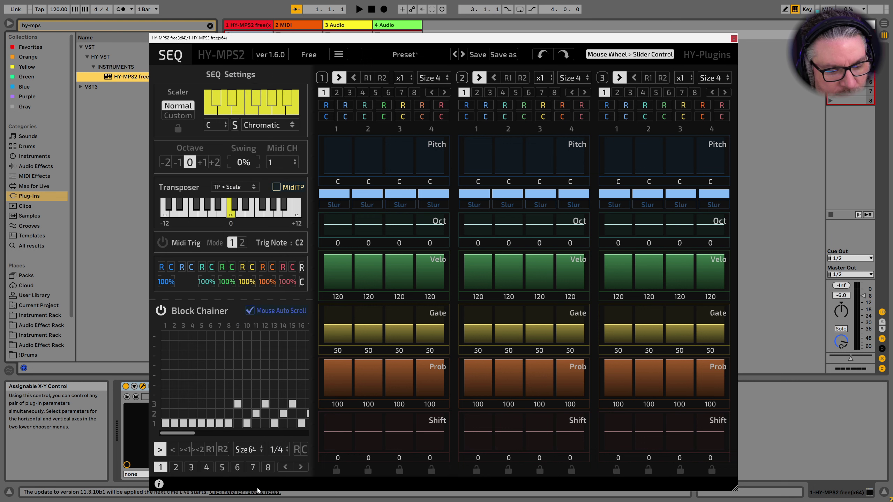
{"action": "left_click", "coordinate": [251, 452]}
{"action": "scroll", "coordinate": [271, 41], "scroll_direction": "up", "scroll_amount": 10}
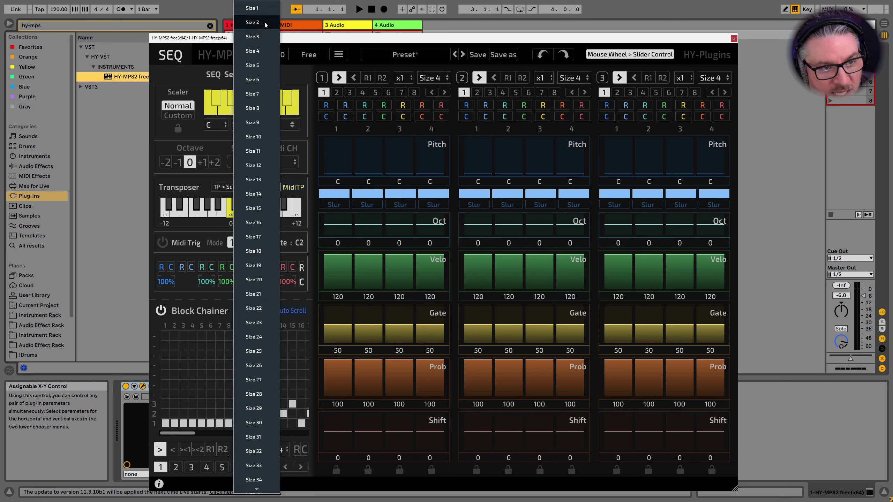
{"action": "left_click", "coordinate": [259, 11]}
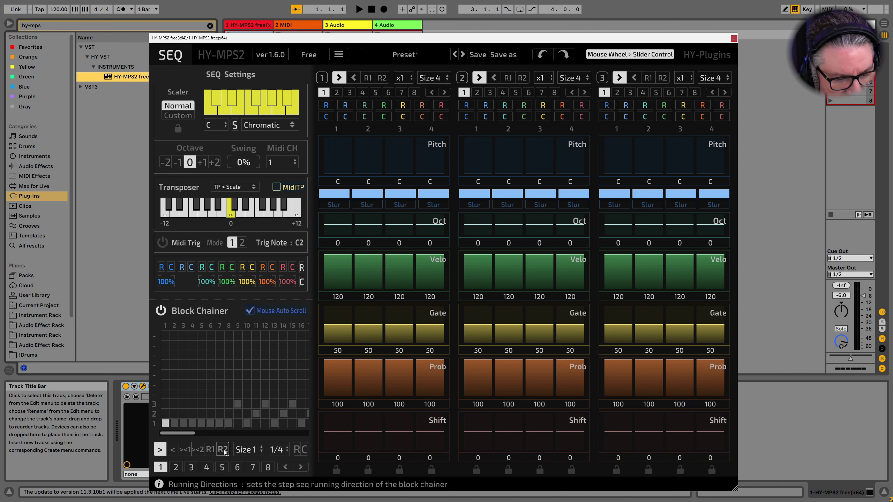
Switch through the Block Chainer snapshots, return to snapshot 1 and select snapshot 2.
{"action": "left_click", "coordinate": [177, 468]}
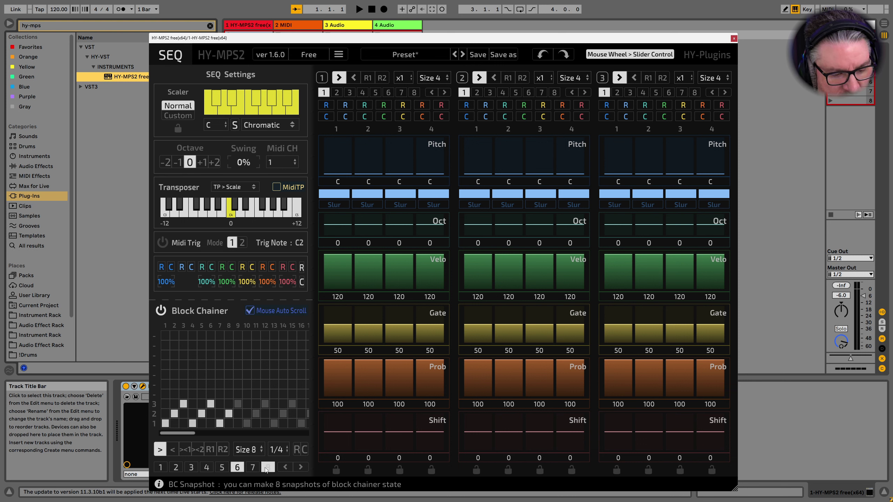
{"action": "left_click", "coordinate": [161, 468]}
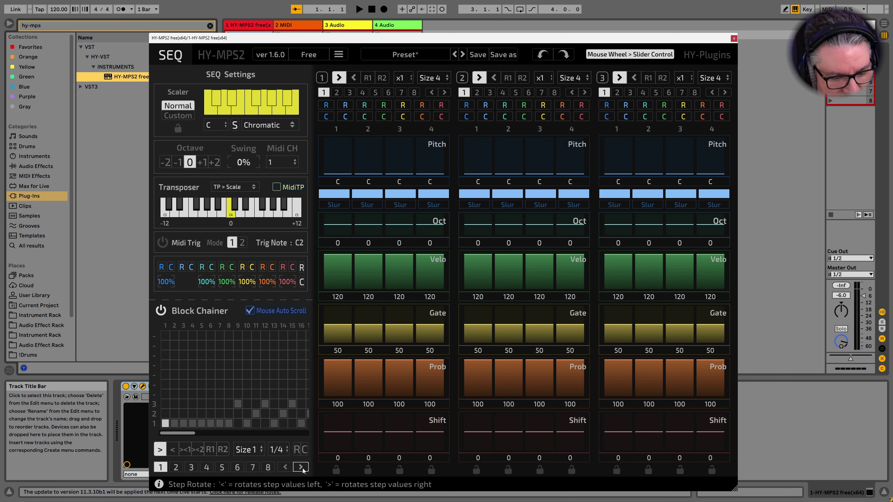
{"action": "left_click", "coordinate": [176, 467]}
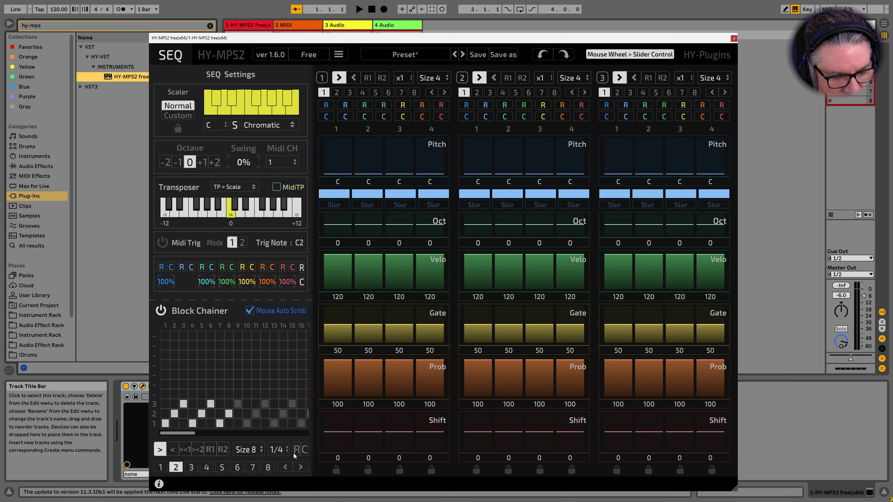
Rotate the step values of Block Chainer snapshot 2 to the right several times and check its available rate values.
{"action": "left_click", "coordinate": [300, 467]}
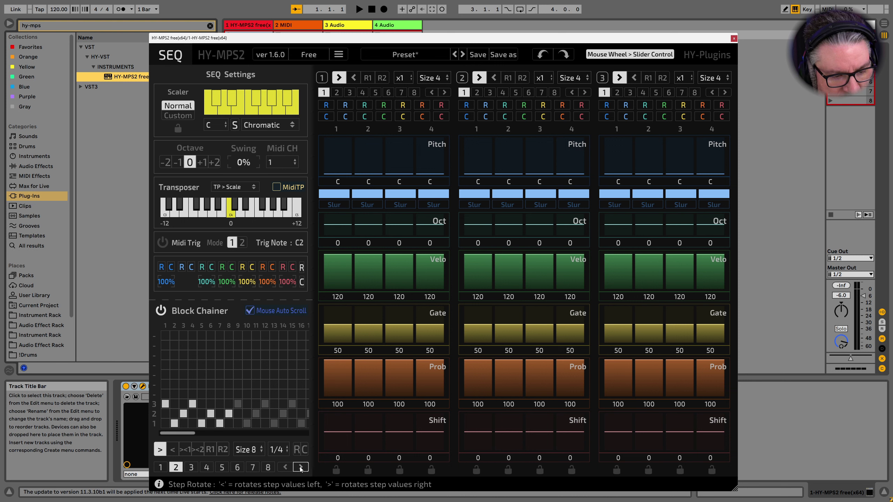
{"action": "left_click", "coordinate": [299, 467]}
{"action": "left_click", "coordinate": [300, 467]}
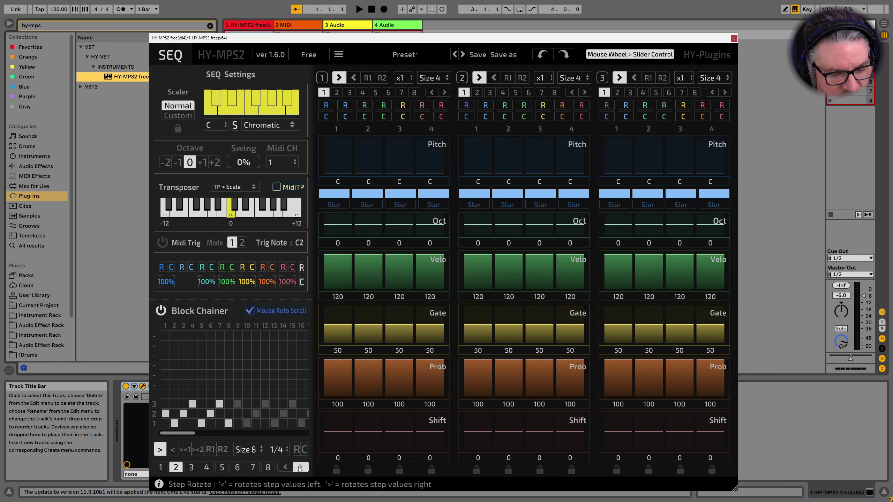
{"action": "left_click", "coordinate": [276, 450]}
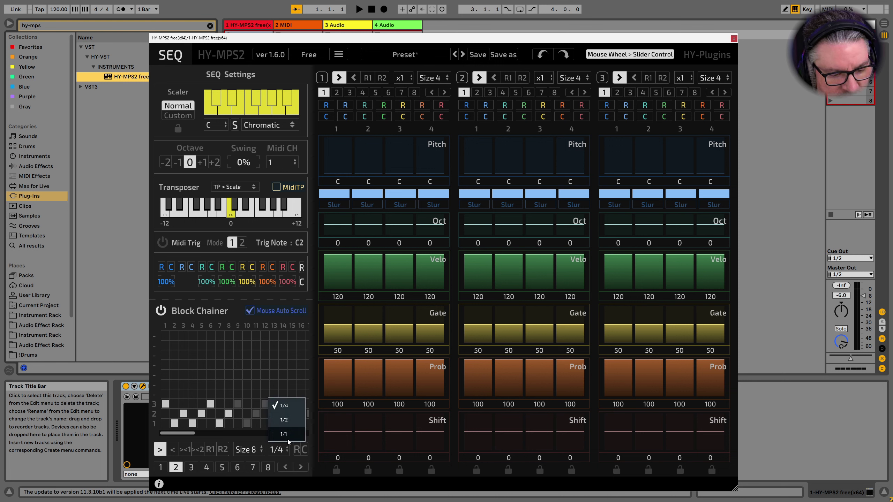
{"action": "left_click", "coordinate": [308, 452]}
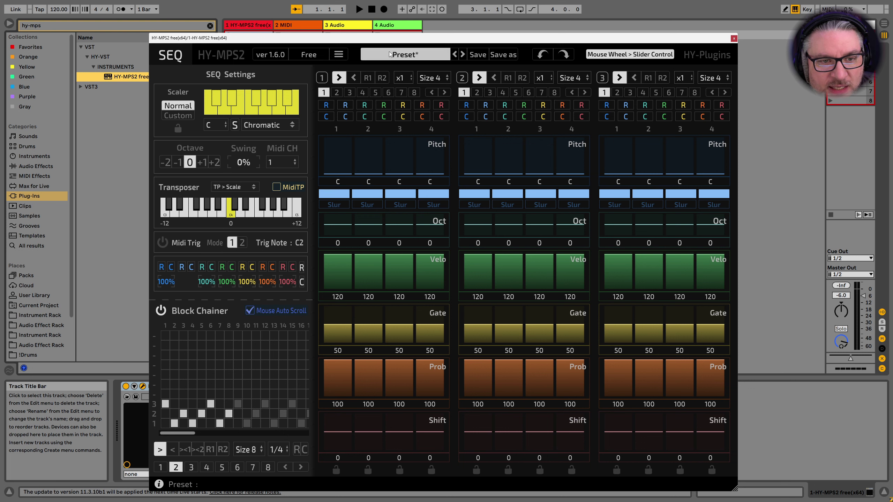
Initialize all parameter values of the sequencer plug-in and close its window.
{"action": "left_click", "coordinate": [339, 54]}
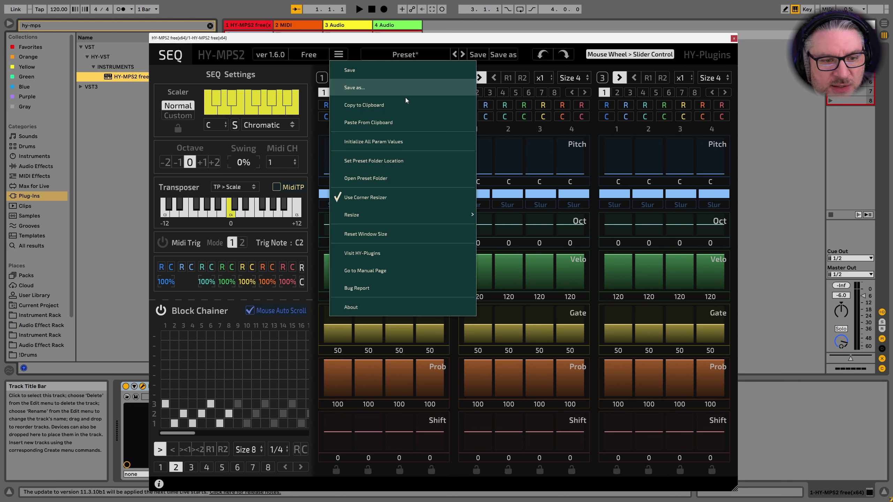
{"action": "left_click", "coordinate": [408, 144]}
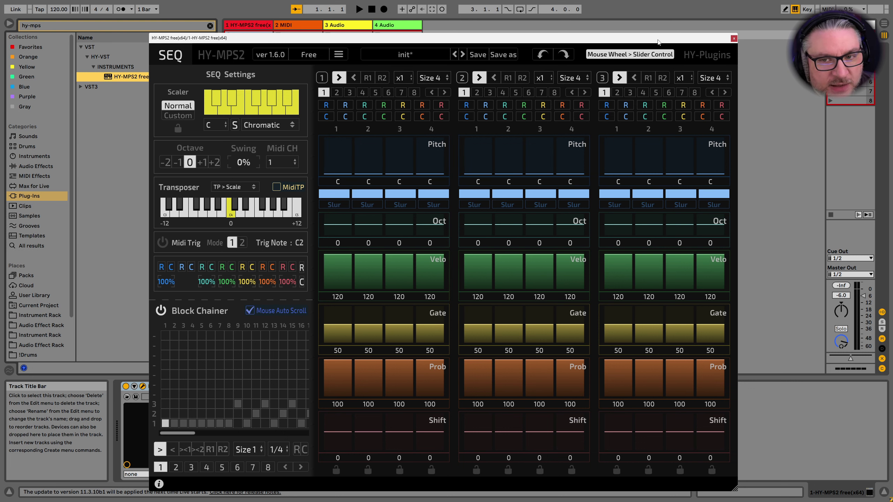
{"action": "left_click", "coordinate": [734, 39]}
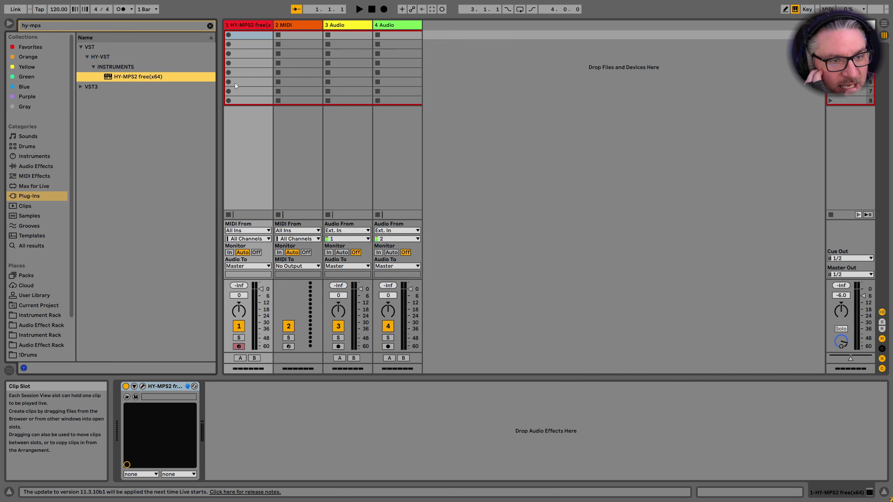
Clear the browser search and load the Operator instrument onto the second MIDI track.
{"action": "left_click", "coordinate": [40, 155]}
{"action": "left_click", "coordinate": [209, 25]}
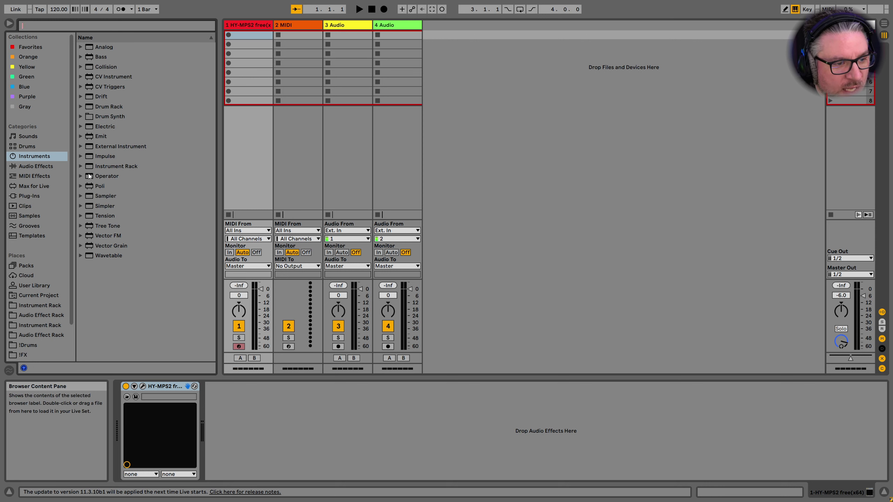
{"action": "left_click_drag", "start_coordinate": [89, 176], "coordinate": [310, 167]}
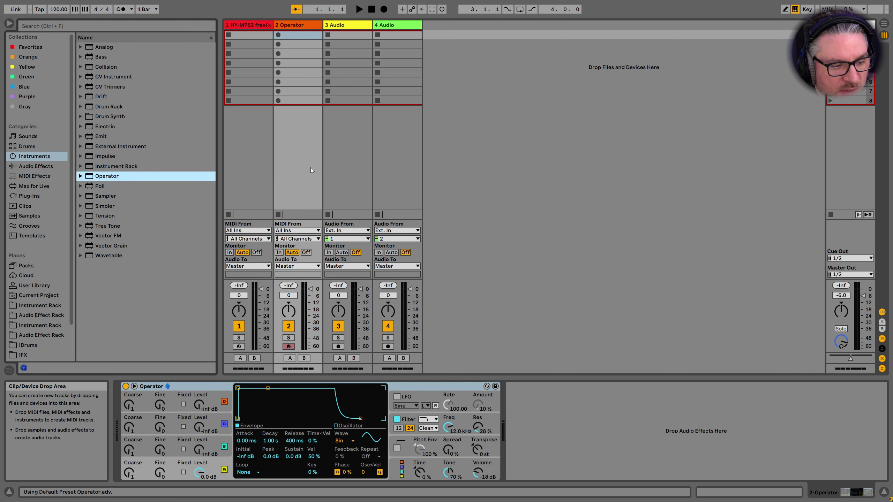
Swap Operator's preset for Syntom.adv from the Percussive folder and show oscillator B's settings.
{"action": "left_click", "coordinate": [486, 386]}
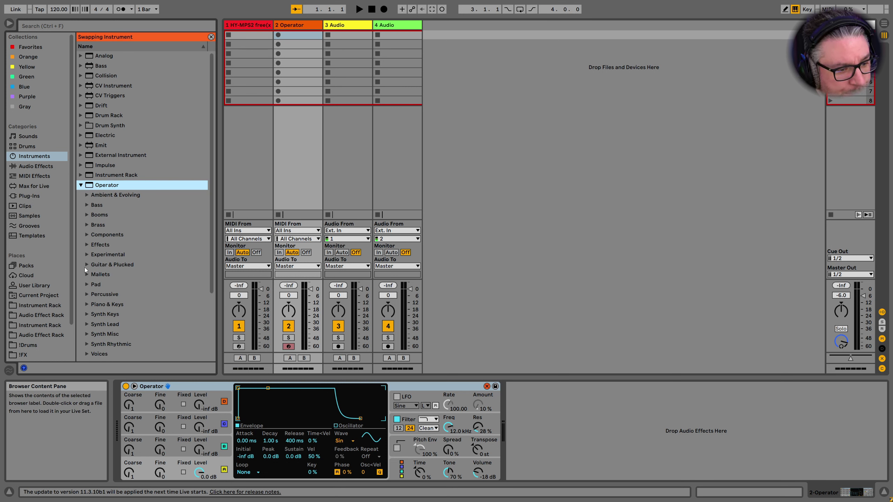
{"action": "left_click", "coordinate": [87, 294]}
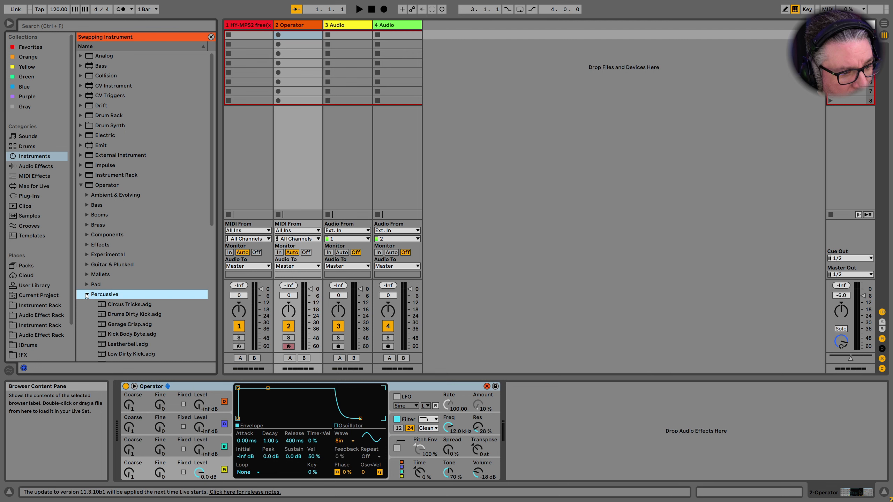
{"action": "left_click", "coordinate": [119, 267]}
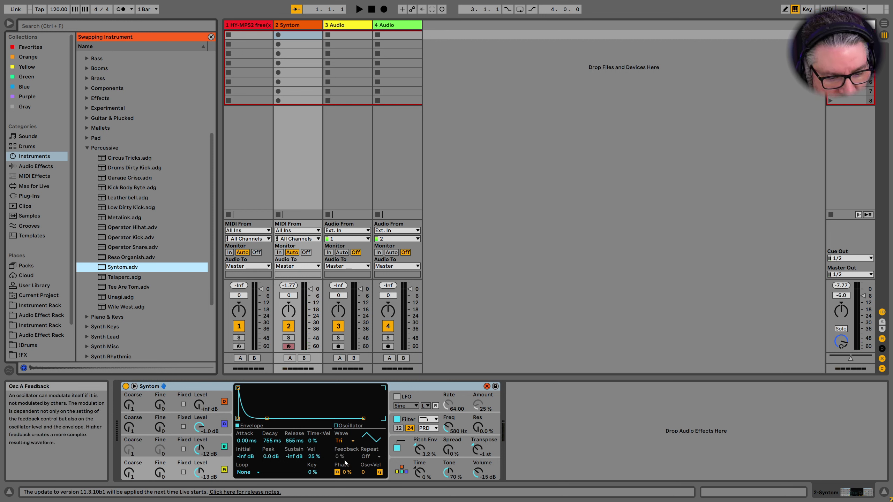
{"action": "left_click", "coordinate": [207, 442]}
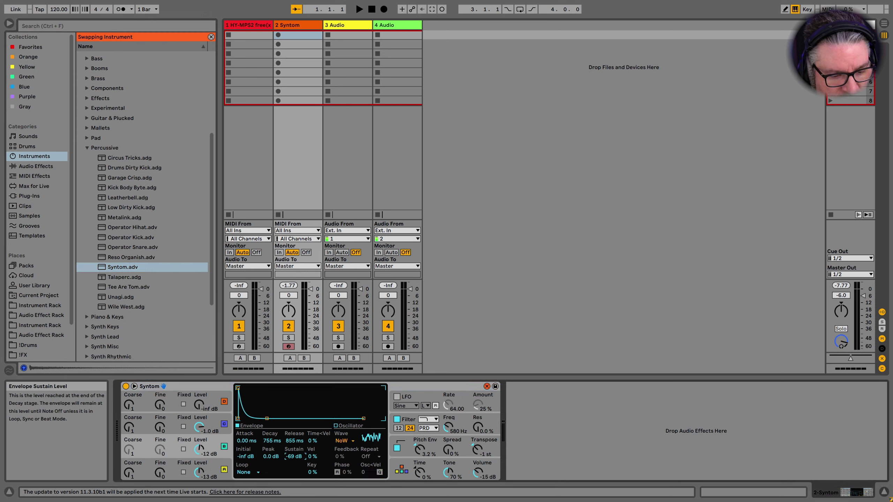
Raise the envelope sustain of Operator's oscillators A and C to 0 dB and select oscillator D's sustain value.
{"action": "left_click", "coordinate": [199, 471]}
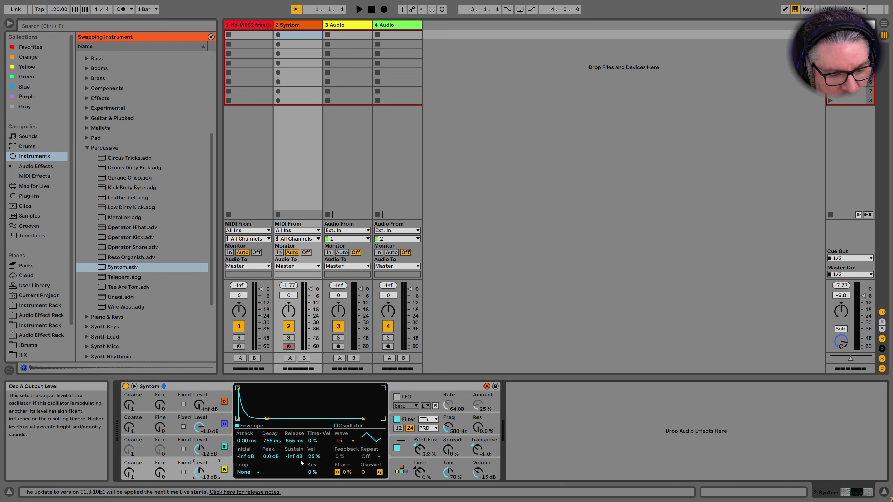
{"action": "left_click", "coordinate": [206, 415]}
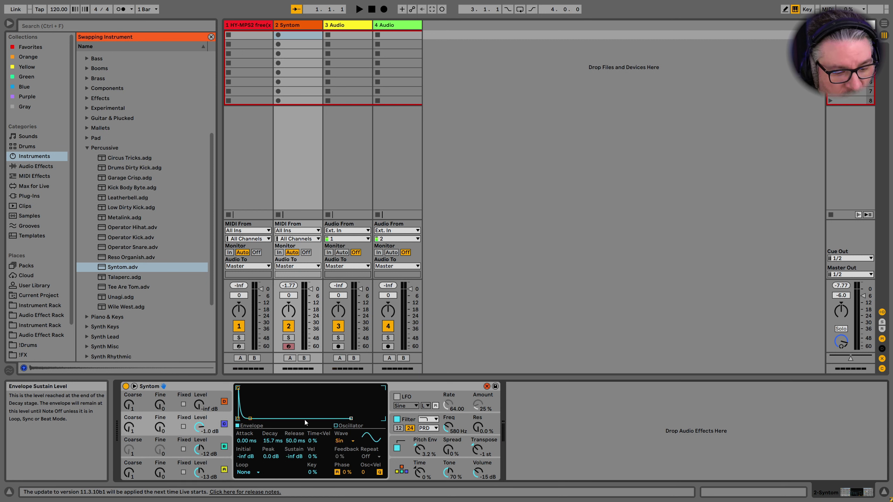
{"action": "left_click_drag", "start_coordinate": [295, 456], "coordinate": [295, 422]}
{"action": "left_click", "coordinate": [214, 399]}
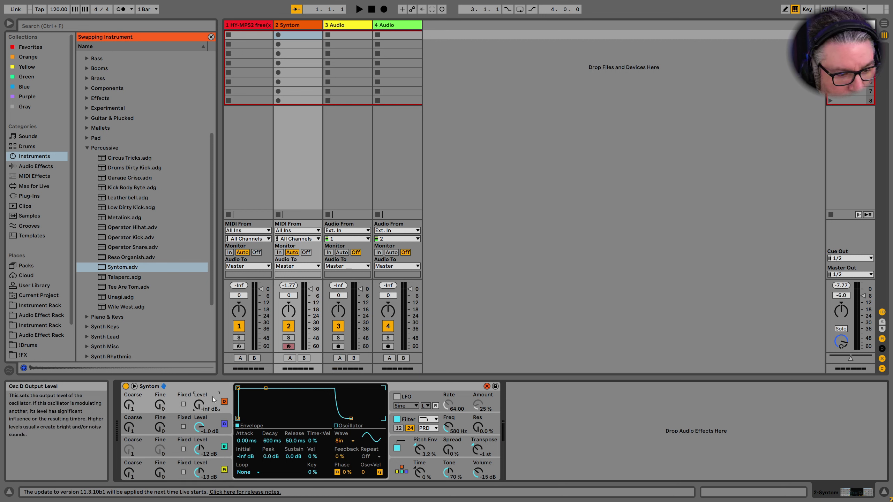
{"action": "left_click", "coordinate": [293, 457]}
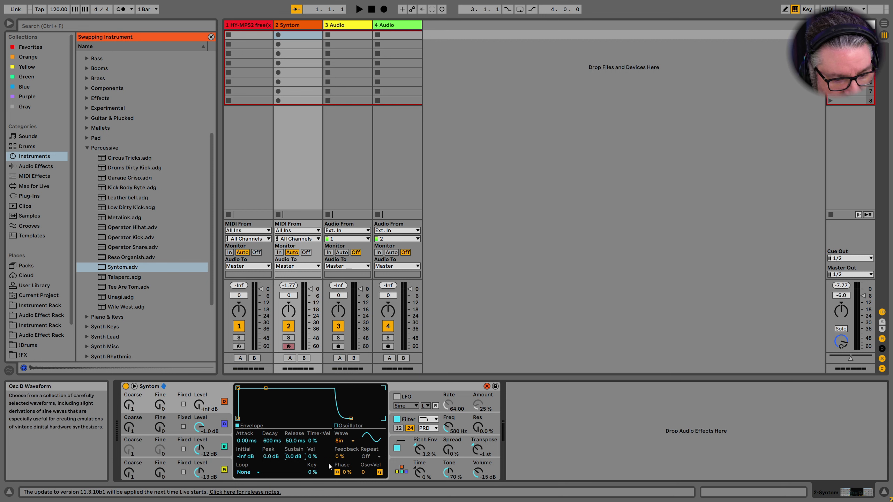
Set the output level's velocity sensitivity to 20% on oscillator D, 100% on C and 99% on A.
{"action": "left_click_drag", "start_coordinate": [312, 456], "coordinate": [312, 450]}
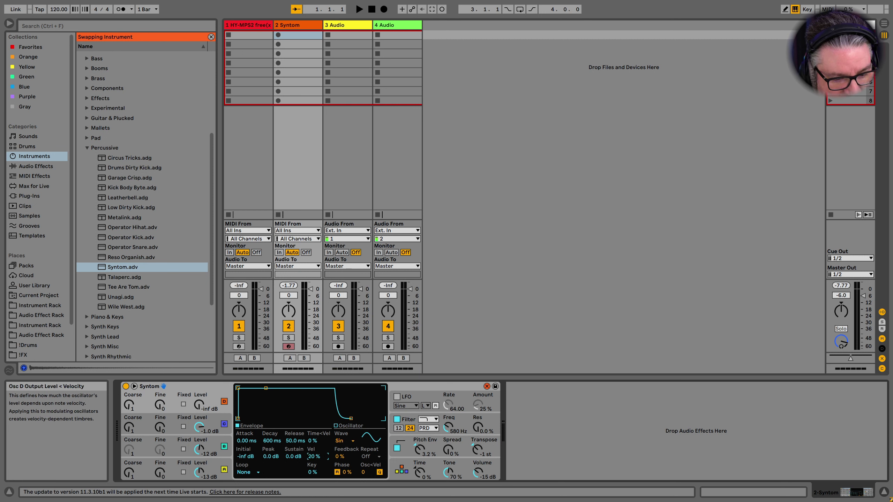
{"action": "left_click", "coordinate": [219, 417]}
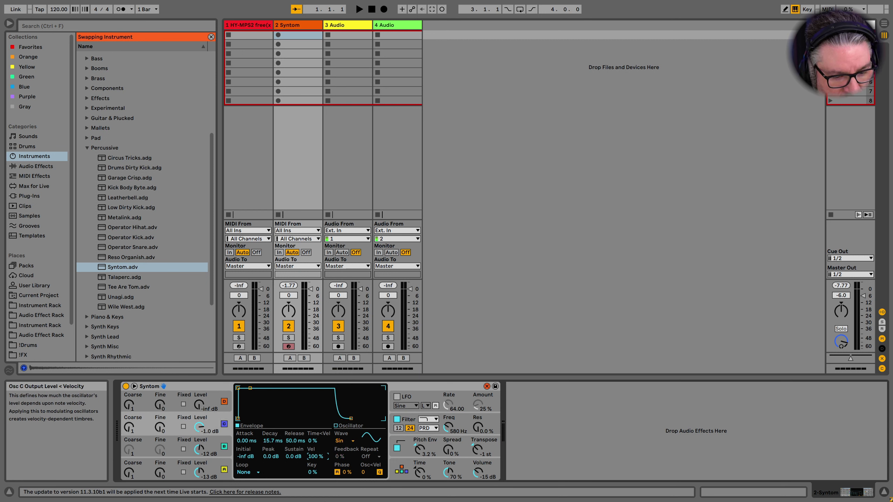
{"action": "left_click", "coordinate": [211, 444]}
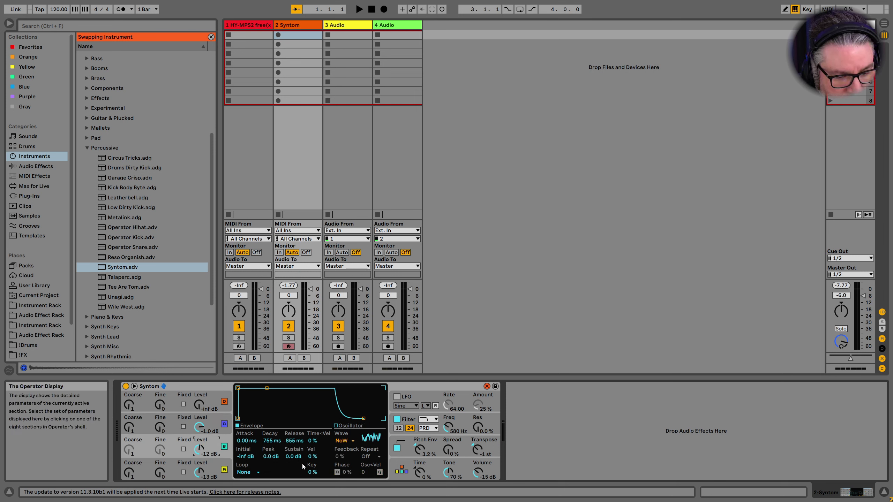
{"action": "left_click", "coordinate": [312, 456]}
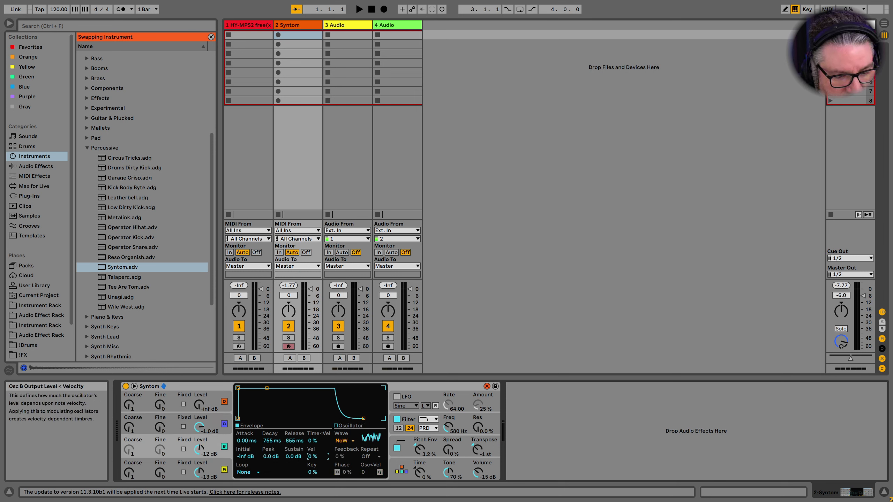
{"action": "left_click", "coordinate": [211, 468]}
{"action": "left_click", "coordinate": [294, 457]}
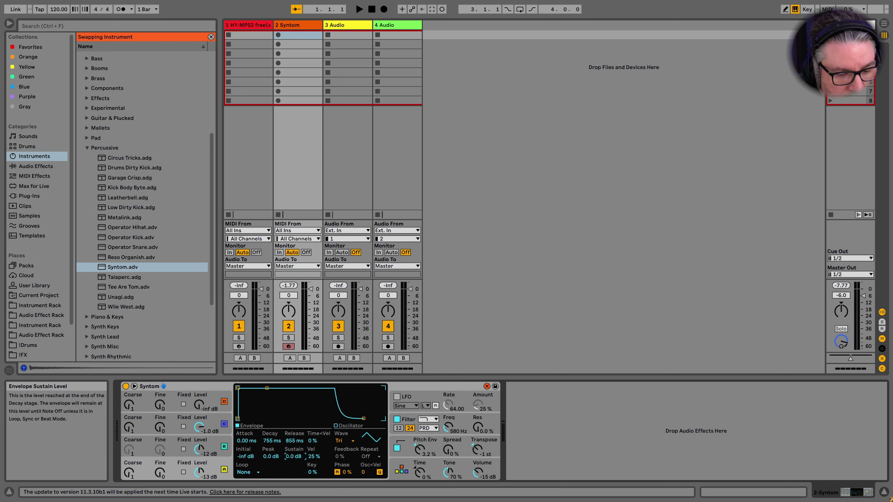
{"action": "left_click_drag", "start_coordinate": [314, 457], "coordinate": [314, 457]}
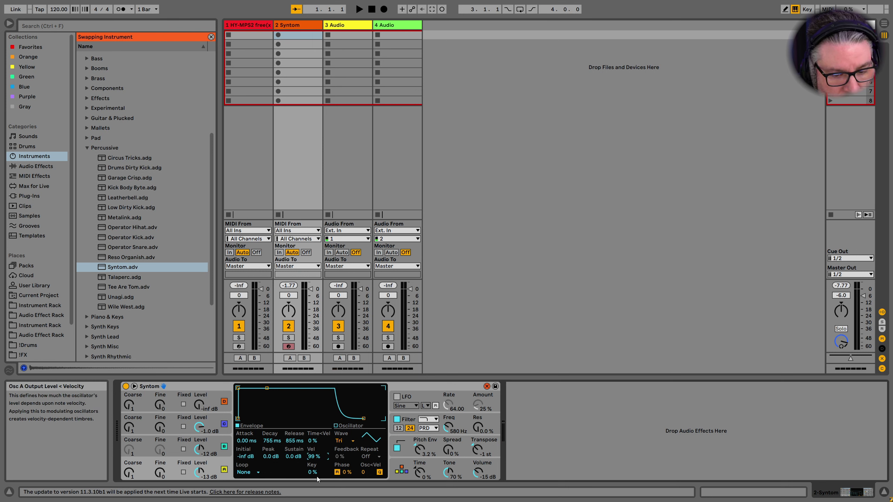
Examine Operator's pitch envelope, its algorithm and global settings, and its LFO settings.
{"action": "left_click", "coordinate": [412, 450]}
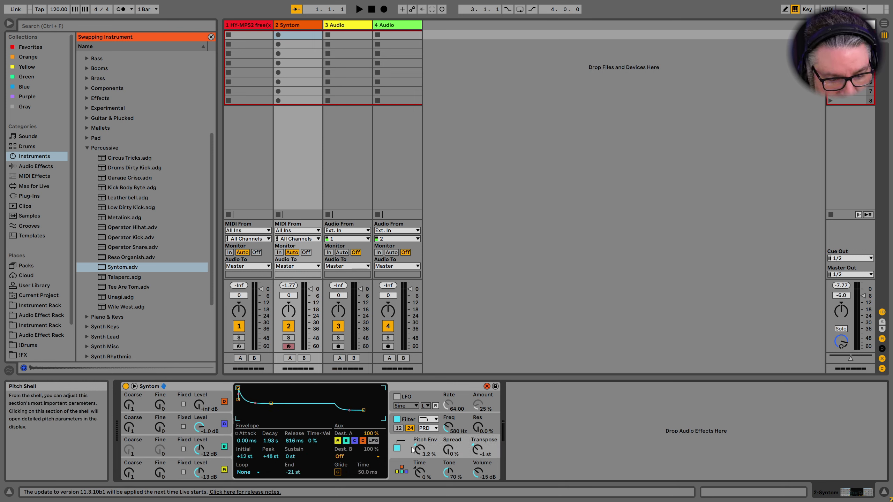
{"action": "left_click", "coordinate": [410, 466]}
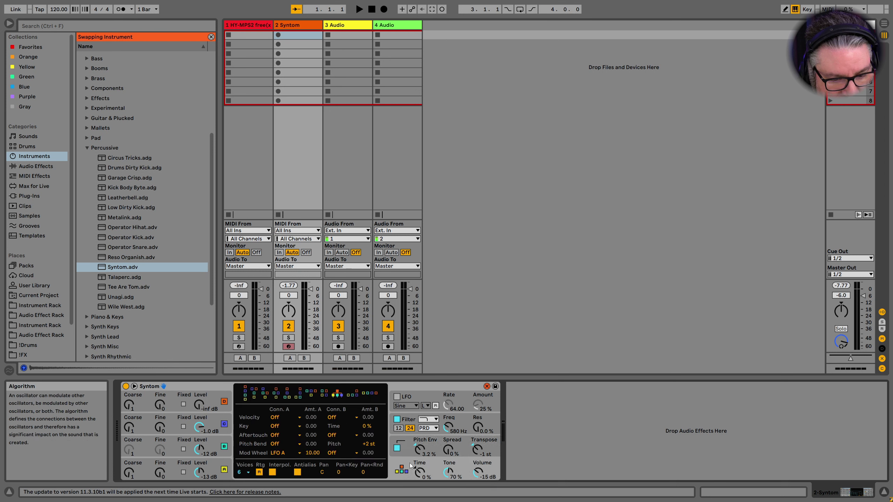
{"action": "left_click", "coordinate": [430, 397]}
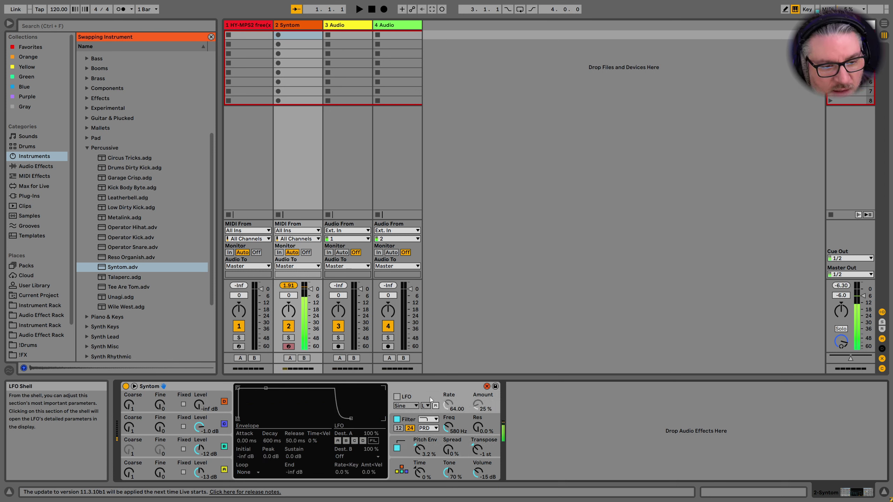
{"action": "left_click", "coordinate": [311, 231]}
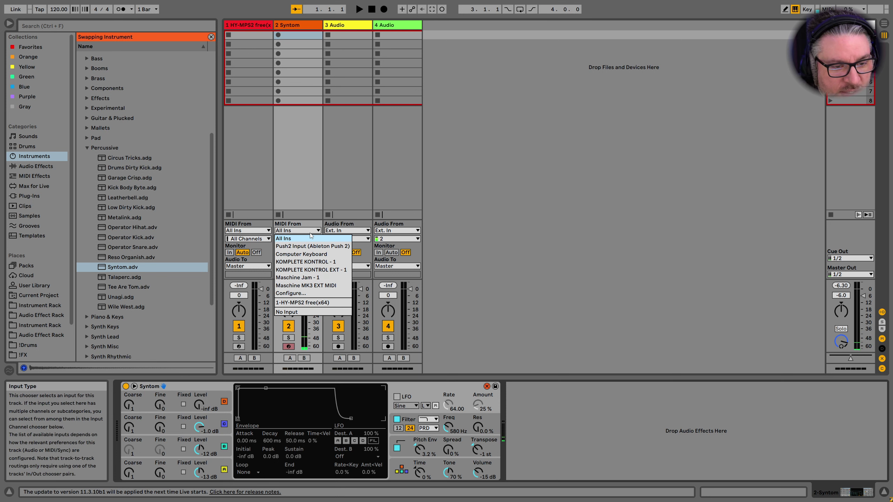
{"action": "left_click", "coordinate": [249, 28]}
{"action": "left_click", "coordinate": [251, 25]}
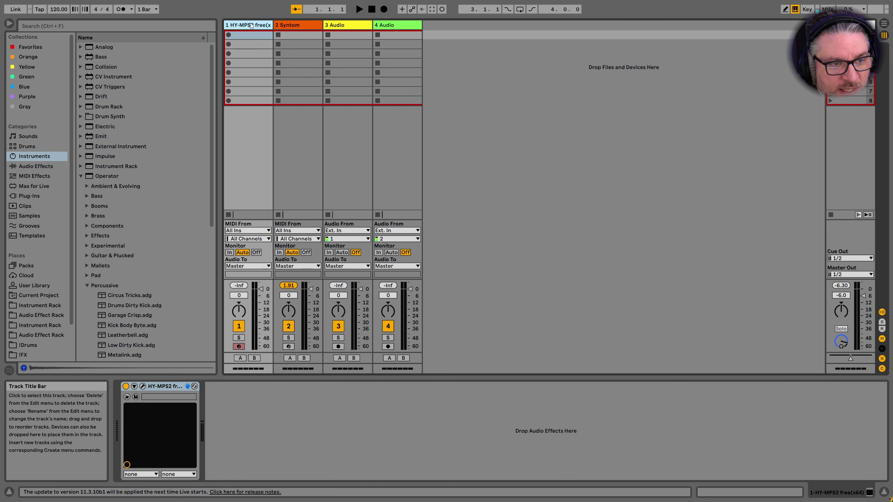
{"action": "left_click", "coordinate": [296, 25]}
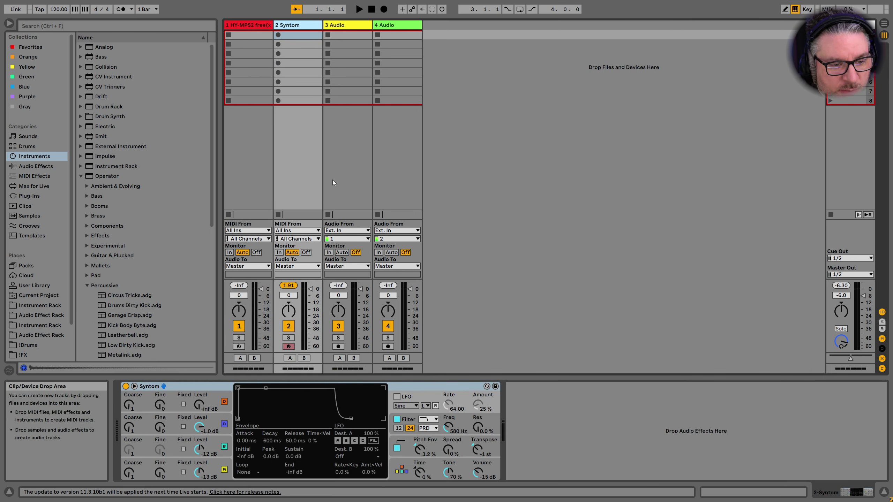
Route the Syntom track's MIDI input from 1-HY-MPS2 free(x64), using the HY-MPS2 plug-in's output, and set monitoring to In.
{"action": "left_click", "coordinate": [300, 231]}
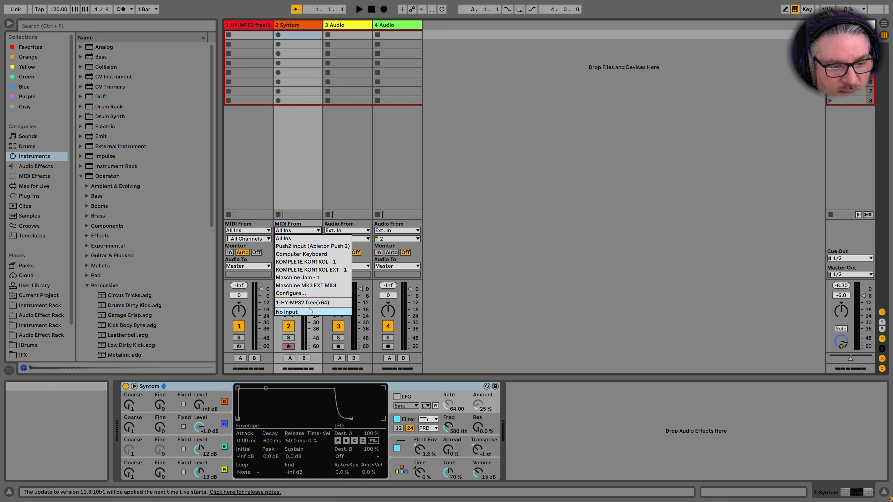
{"action": "left_click", "coordinate": [284, 304]}
{"action": "left_click", "coordinate": [298, 239]}
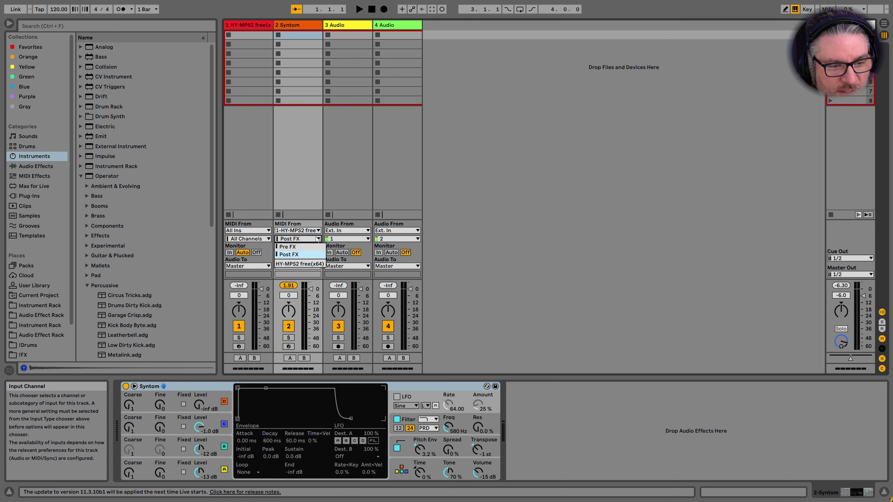
{"action": "left_click", "coordinate": [304, 264]}
{"action": "left_click", "coordinate": [279, 253]}
Open the HY-MPS2 plug-in window on the first track and audition the initialized sequence.
{"action": "left_click", "coordinate": [245, 25]}
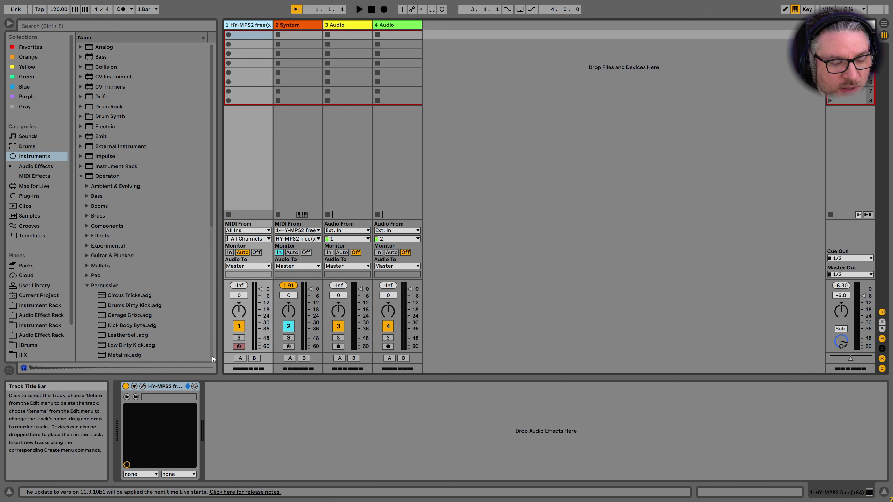
{"action": "left_click", "coordinate": [146, 387]}
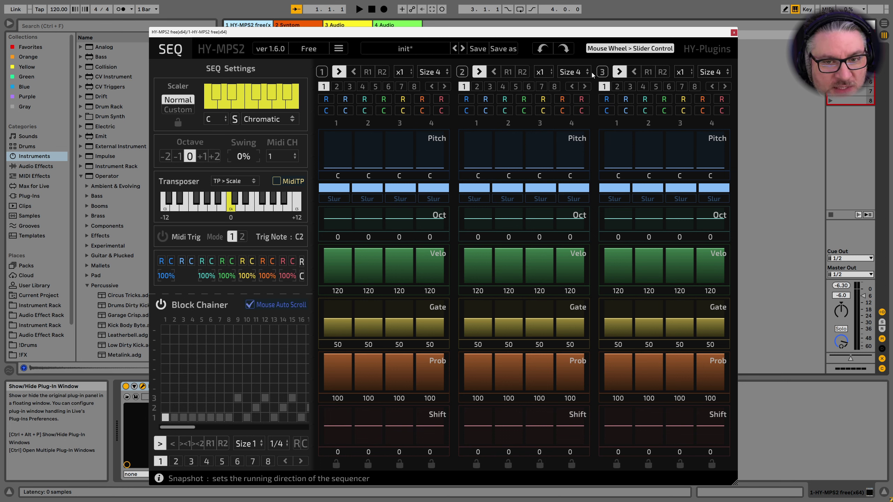
{"action": "left_click", "coordinate": [362, 11]}
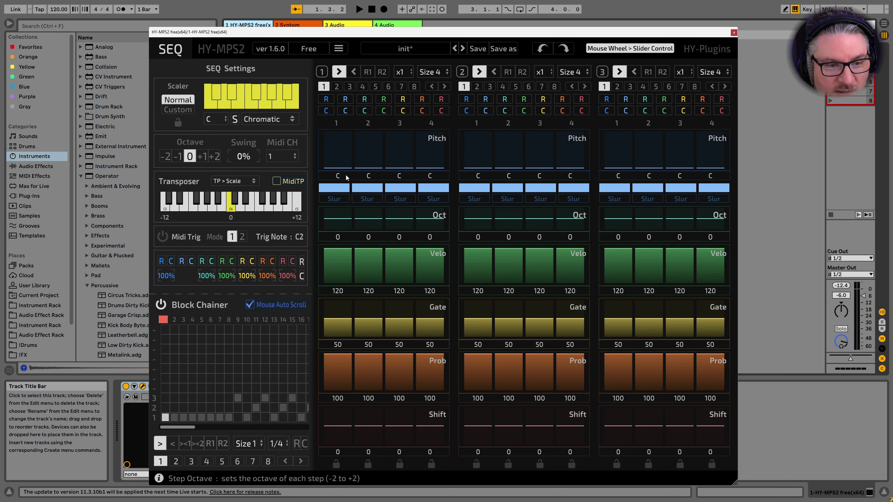
Switch off every step in sequencer blocks 1, 2 and 3 and start playback.
{"action": "left_click_drag", "start_coordinate": [333, 187], "coordinate": [475, 190]}
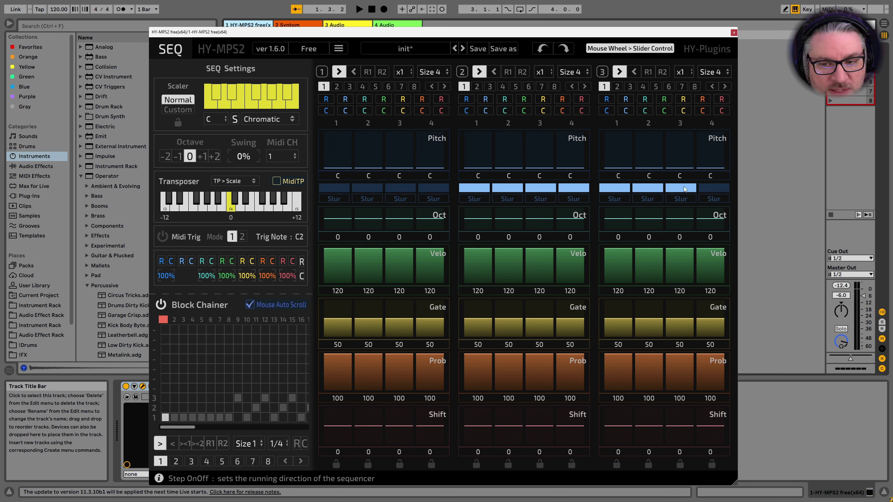
{"action": "left_click_drag", "start_coordinate": [684, 189], "coordinate": [468, 190]}
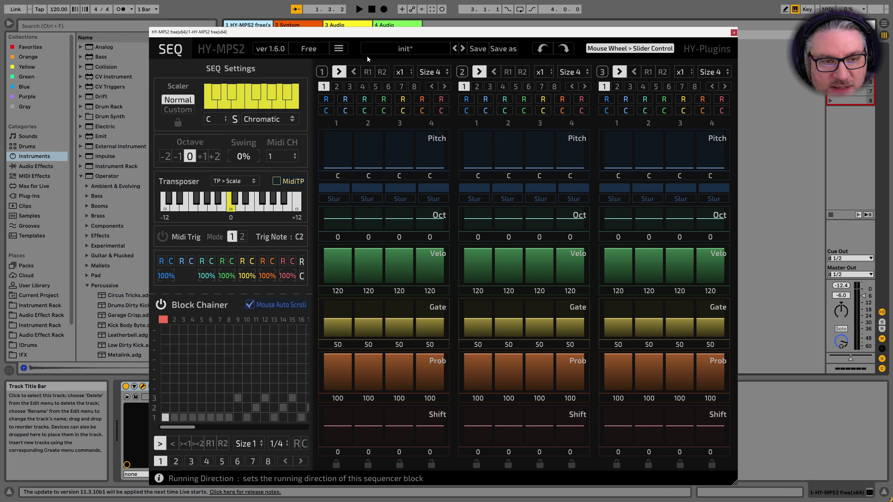
{"action": "key", "text": "space"}
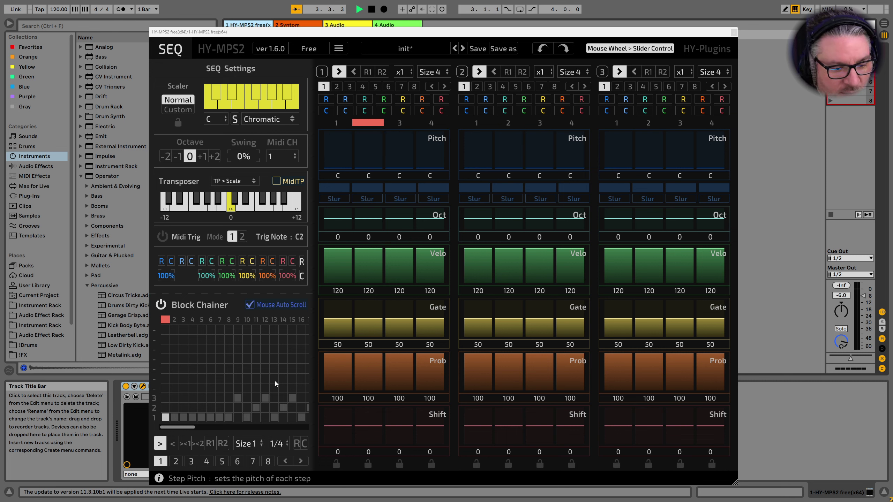
Extend the Block Chainer to size 3, assigning its second step to block 2 and its third to block 3.
{"action": "left_click", "coordinate": [252, 447]}
{"action": "left_click", "coordinate": [252, 446]}
{"action": "left_click", "coordinate": [253, 445]}
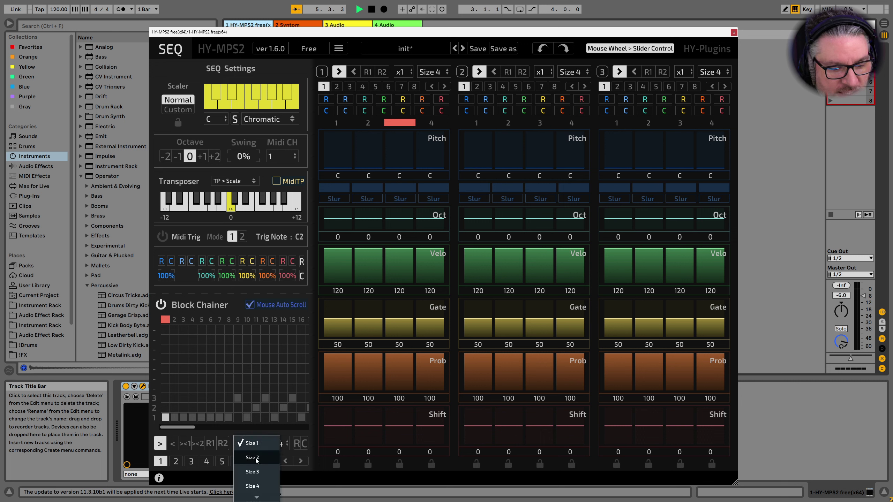
{"action": "left_click", "coordinate": [257, 458]}
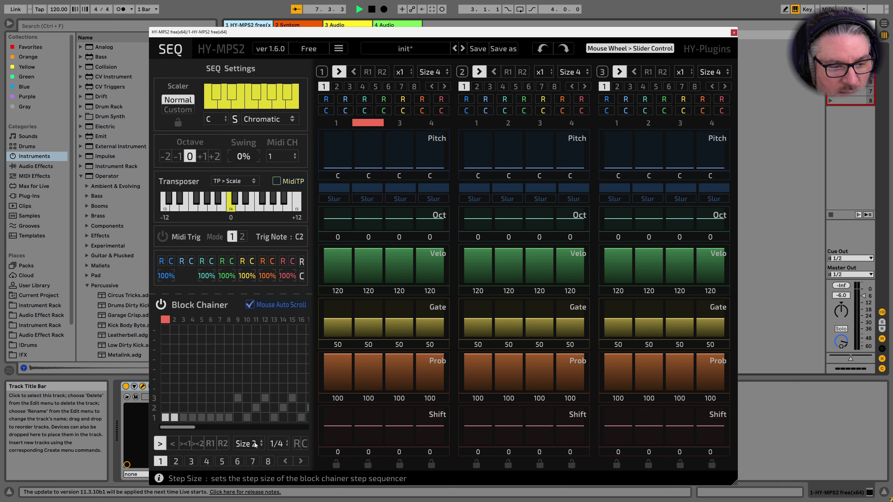
{"action": "left_click", "coordinate": [176, 407]}
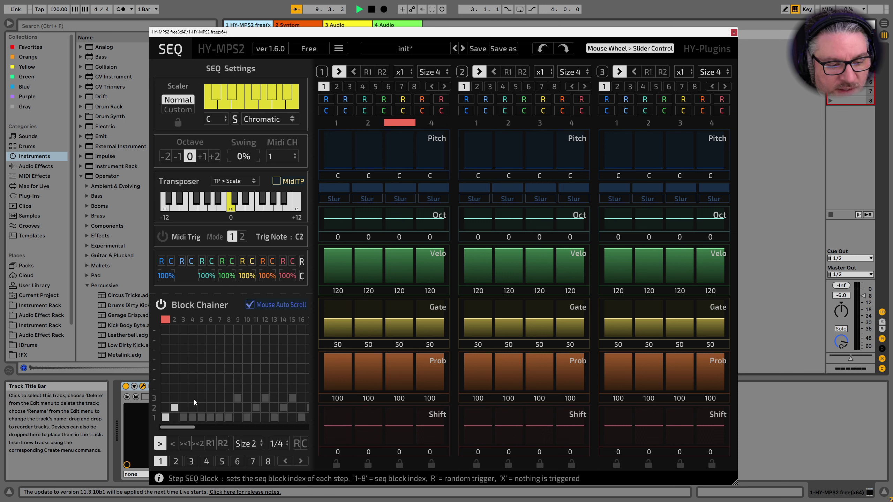
{"action": "left_click", "coordinate": [255, 443]}
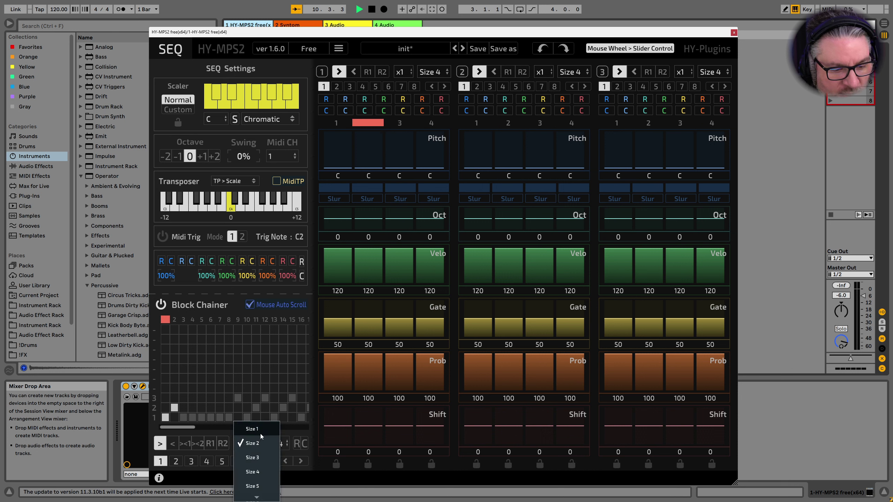
{"action": "left_click", "coordinate": [251, 470]}
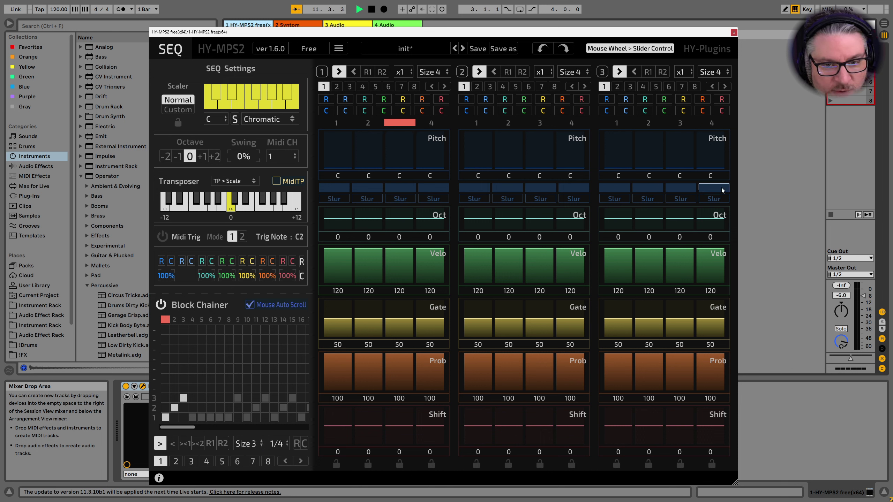
Switch on the first step of blocks 1, 2 and 3, listen to the chain and stop playback.
{"action": "left_click", "coordinate": [337, 190]}
{"action": "left_click", "coordinate": [482, 186]}
{"action": "left_click", "coordinate": [620, 186]}
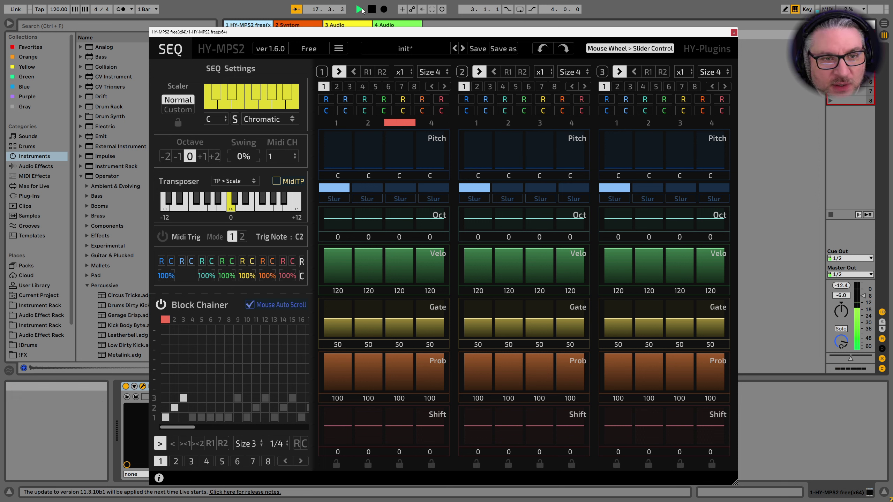
{"action": "left_click", "coordinate": [375, 10]}
Set the size of sequencer blocks 1 and 2 to 8 steps each.
{"action": "left_click", "coordinate": [432, 74]}
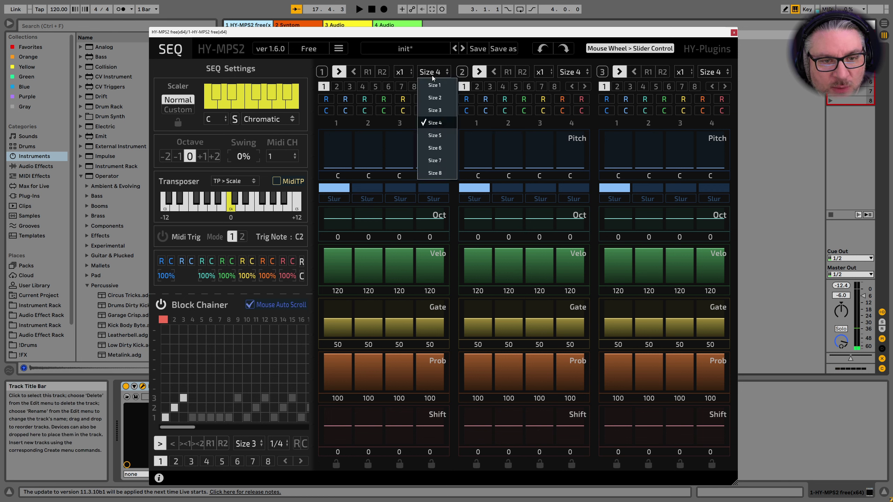
{"action": "left_click", "coordinate": [436, 173]}
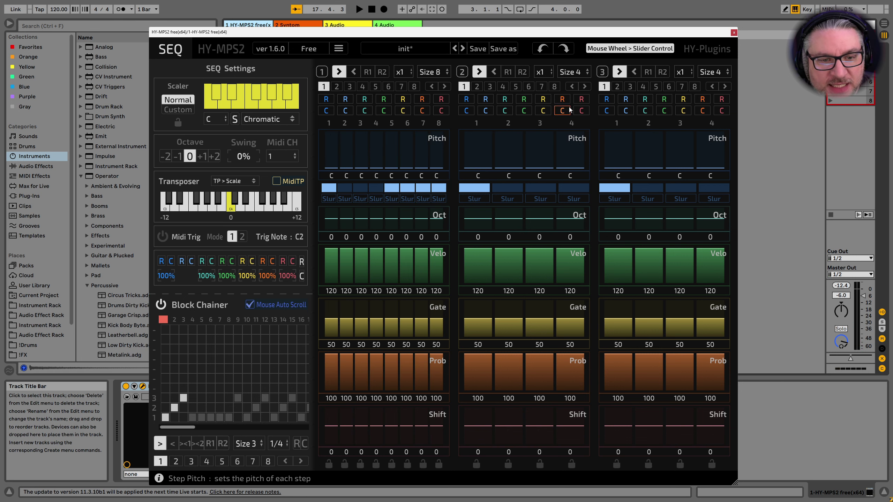
{"action": "left_click", "coordinate": [568, 73]}
{"action": "left_click", "coordinate": [571, 175]}
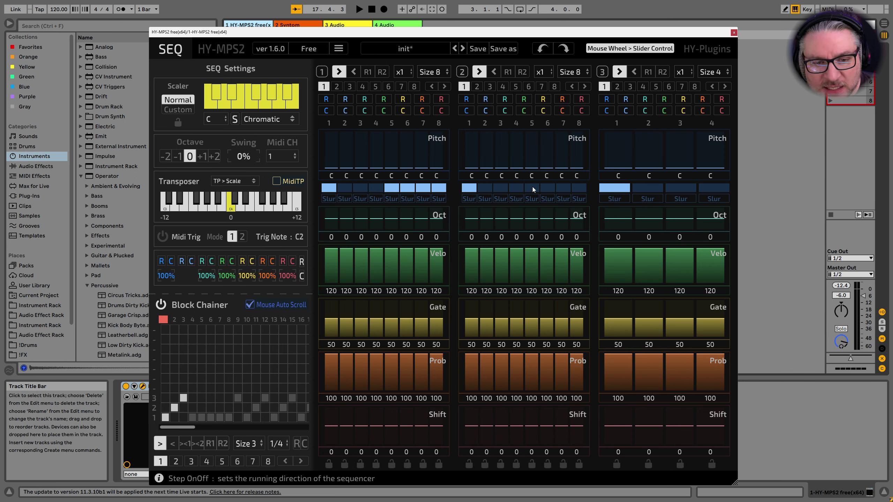
Switch off all of block 2's steps and block 1's last four, and clear block 1's step on/off values.
{"action": "left_click_drag", "start_coordinate": [532, 187], "coordinate": [384, 188]}
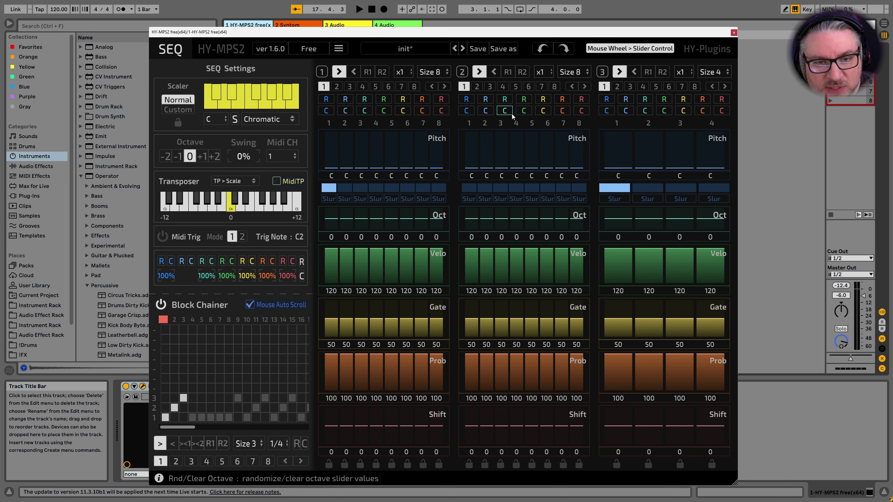
{"action": "left_click", "coordinate": [345, 110]}
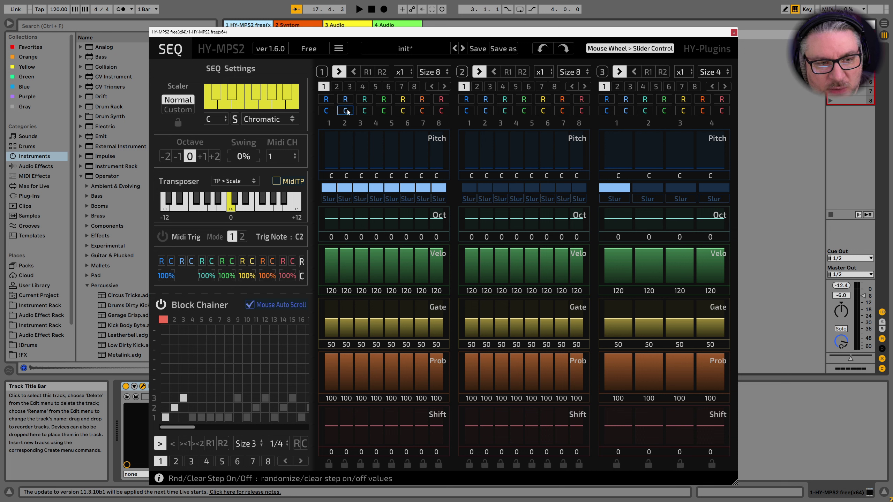
Switch off all steps of block 1 and the first step of block 3, and set the Block Chainer size to 2.
{"action": "left_click_drag", "start_coordinate": [331, 191], "coordinate": [450, 189]}
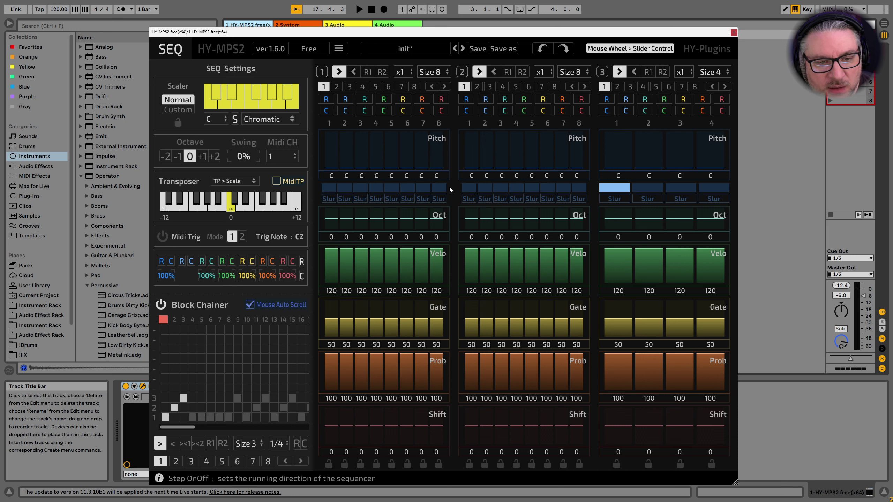
{"action": "left_click", "coordinate": [619, 188]}
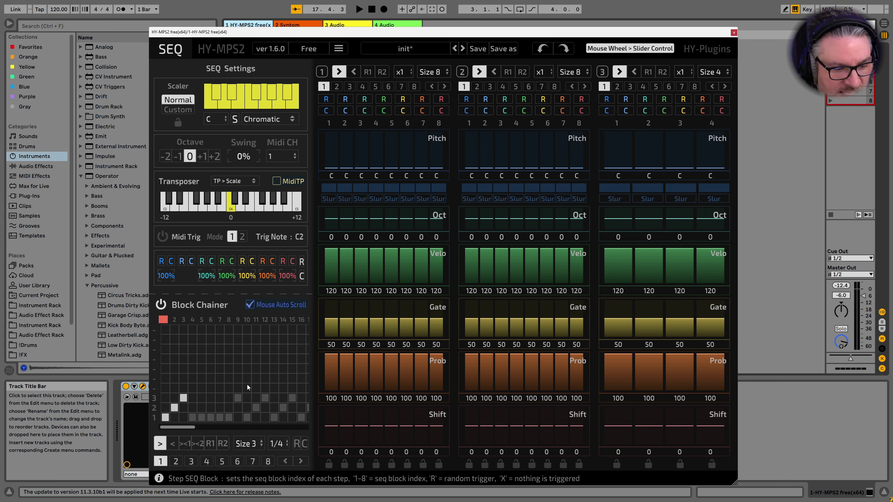
{"action": "left_click", "coordinate": [256, 445]}
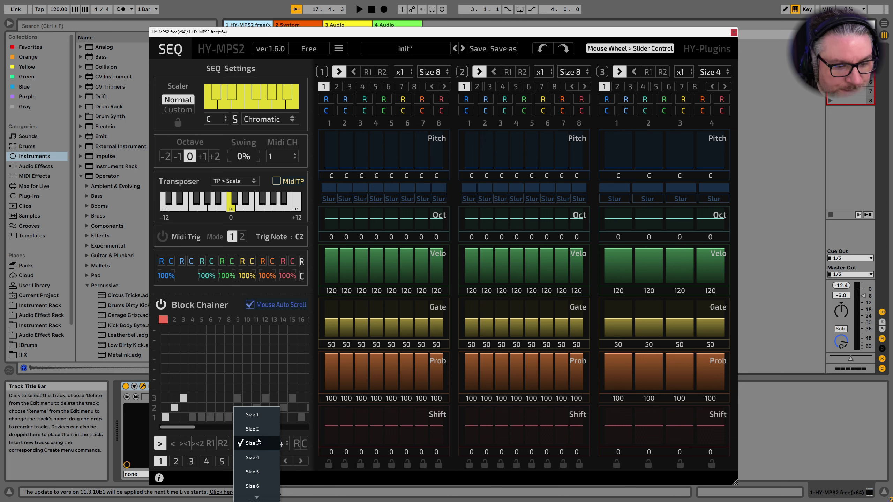
{"action": "left_click", "coordinate": [256, 428]}
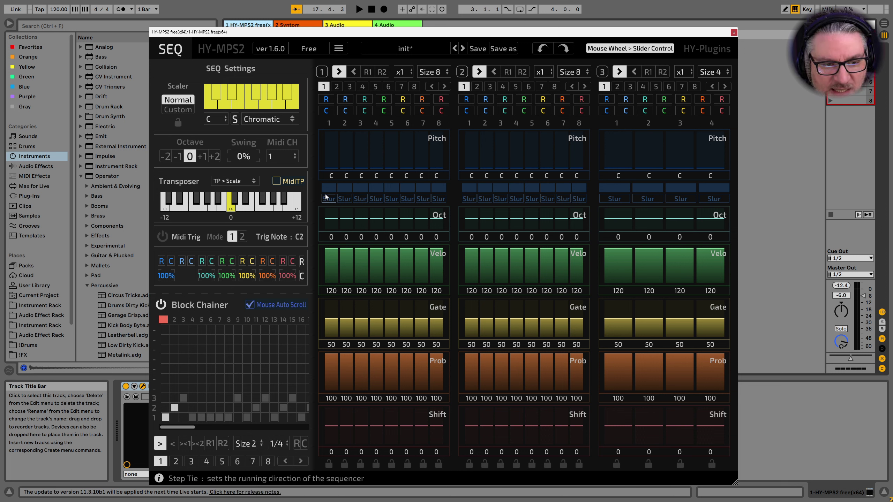
Switch on steps 1 and 5 in both block 1 and block 2, and play the chain briefly.
{"action": "left_click", "coordinate": [400, 72]}
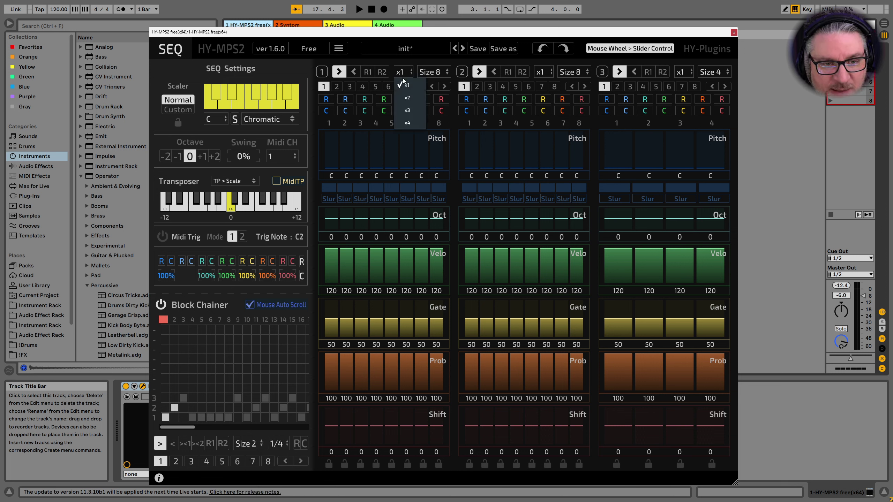
{"action": "left_click", "coordinate": [407, 73]}
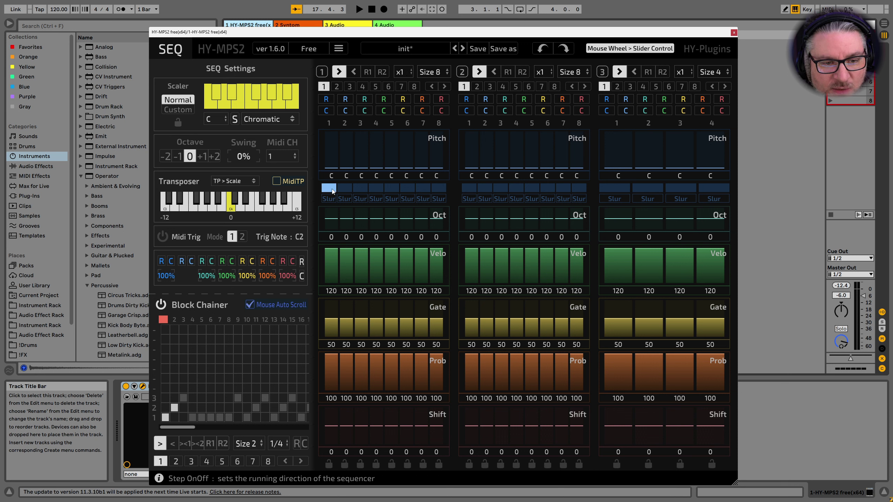
{"action": "left_click", "coordinate": [391, 188]}
{"action": "left_click", "coordinate": [469, 187]}
{"action": "left_click", "coordinate": [532, 189]}
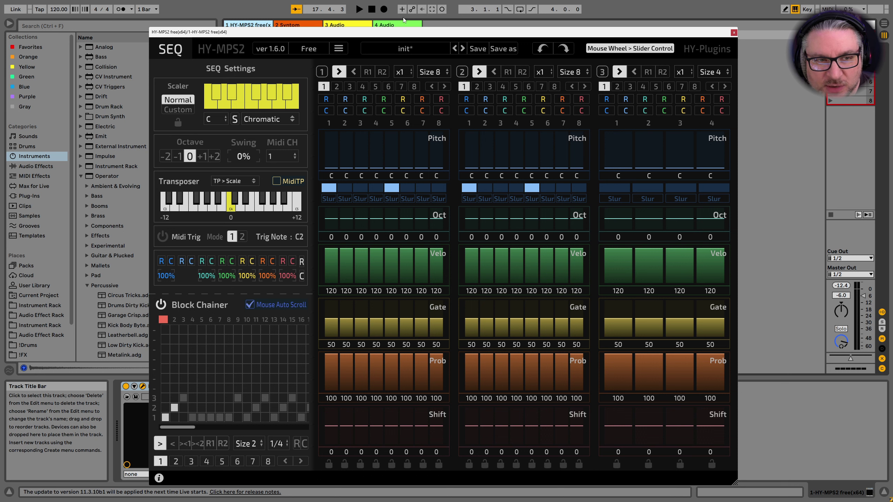
{"action": "left_click", "coordinate": [360, 10]}
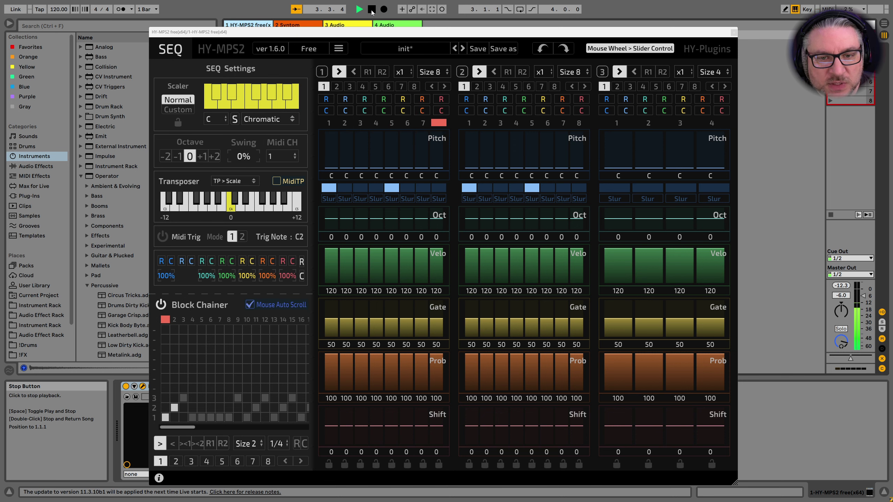
{"action": "left_click", "coordinate": [372, 10]}
Create a MIDI clip in the first slot of the HY-MPS2 track with a 1/16 grid and uncover its note editor.
{"action": "left_click_drag", "start_coordinate": [183, 32], "coordinate": [390, 73]}
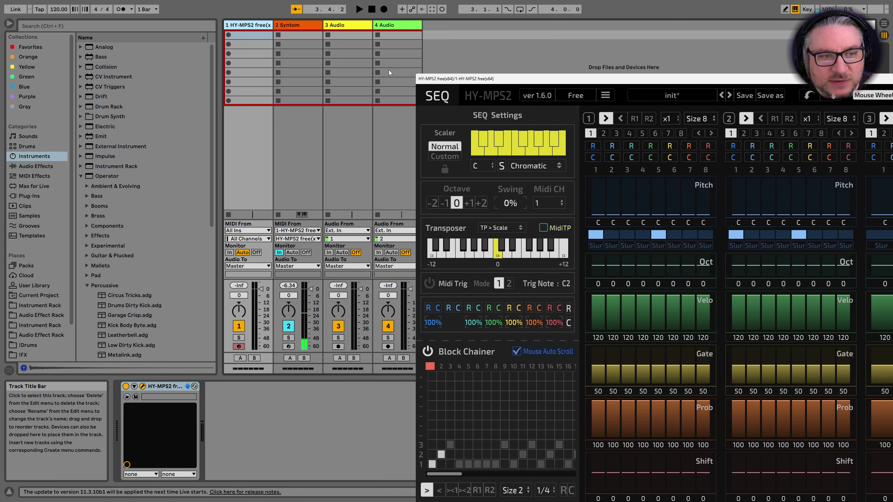
{"action": "double_click", "coordinate": [255, 35]}
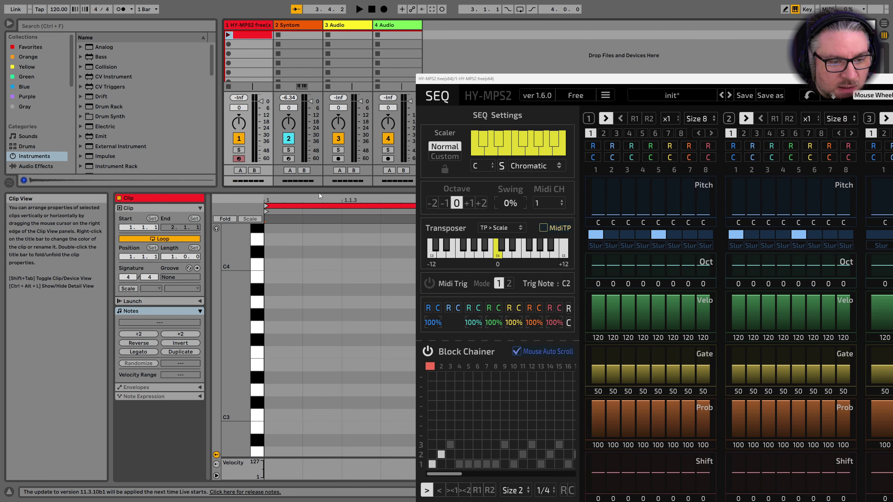
{"action": "right_click", "coordinate": [287, 216]}
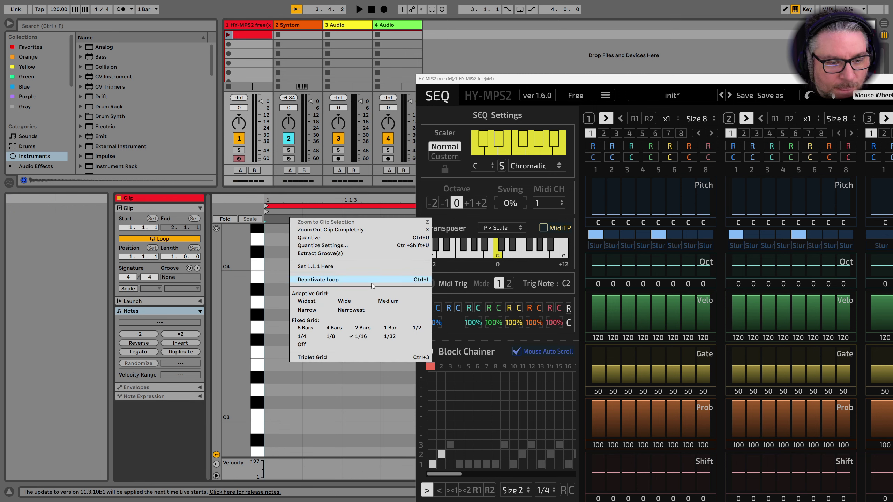
{"action": "left_click", "coordinate": [362, 337]}
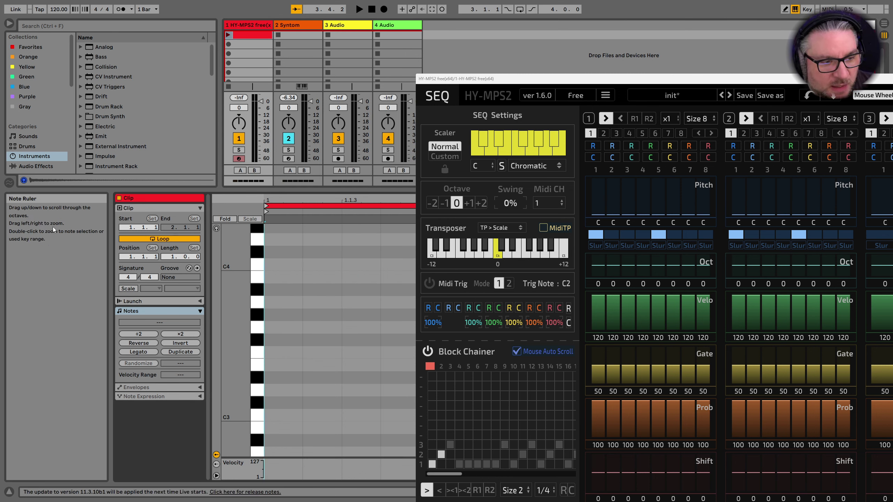
{"action": "left_click", "coordinate": [9, 492]}
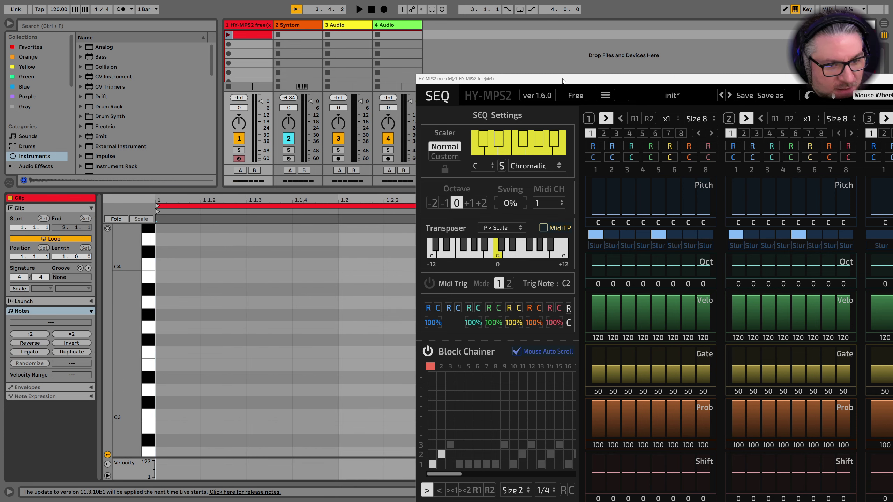
{"action": "left_click_drag", "start_coordinate": [597, 84], "coordinate": [284, 485]}
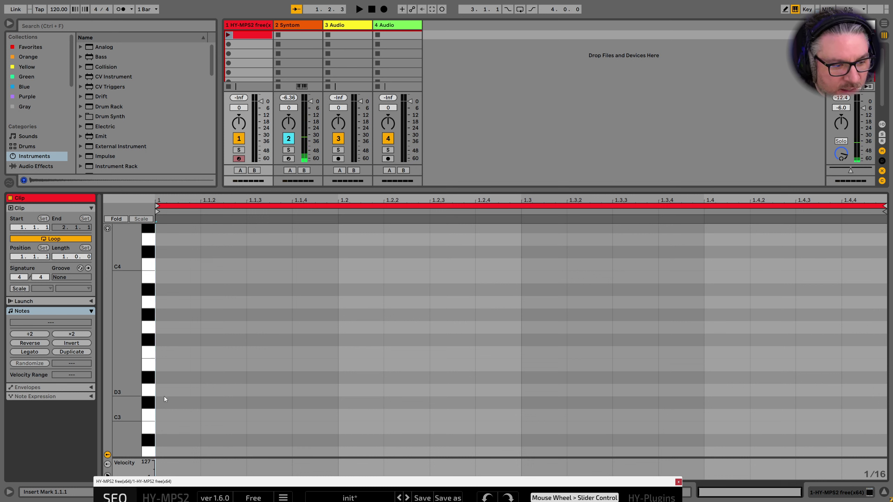
Fill the one-bar clip with consecutive 1/16 C3 notes and play it.
{"action": "double_click", "coordinate": [177, 415]}
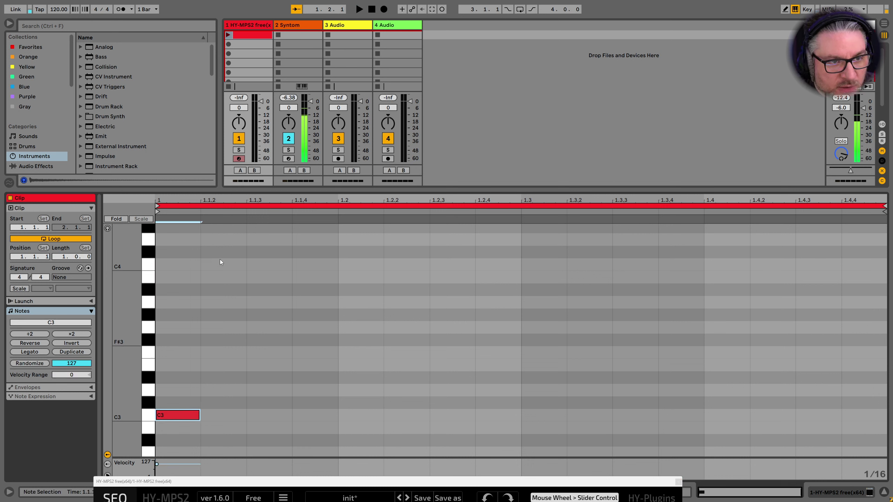
{"action": "key", "text": "space"}
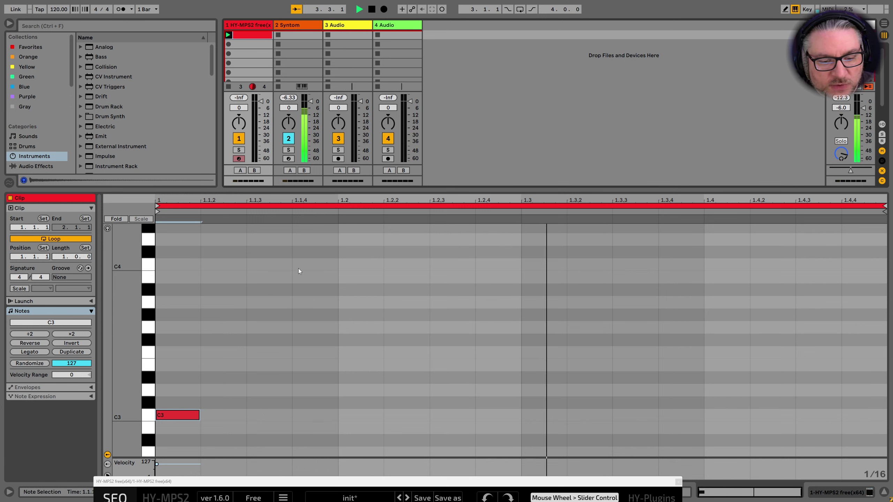
{"action": "double_click", "coordinate": [223, 415]}
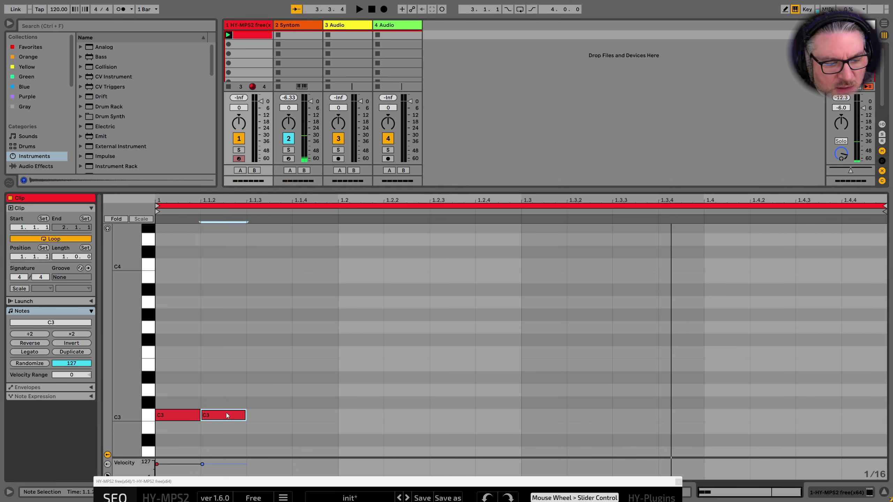
{"action": "key", "text": "b"}
{"action": "mouse_move", "coordinate": [266, 417]}
{"action": "left_mouse_down"}
{"action": "mouse_move", "coordinate": [407, 399]}
{"action": "mouse_move", "coordinate": [447, 402]}
{"action": "left_mouse_up"}
{"action": "key", "text": "ctrl+z"}
{"action": "mouse_move", "coordinate": [267, 415]}
{"action": "left_mouse_down"}
{"action": "mouse_move", "coordinate": [745, 403]}
{"action": "mouse_move", "coordinate": [882, 415]}
{"action": "mouse_move", "coordinate": [533, 409]}
{"action": "left_mouse_up"}
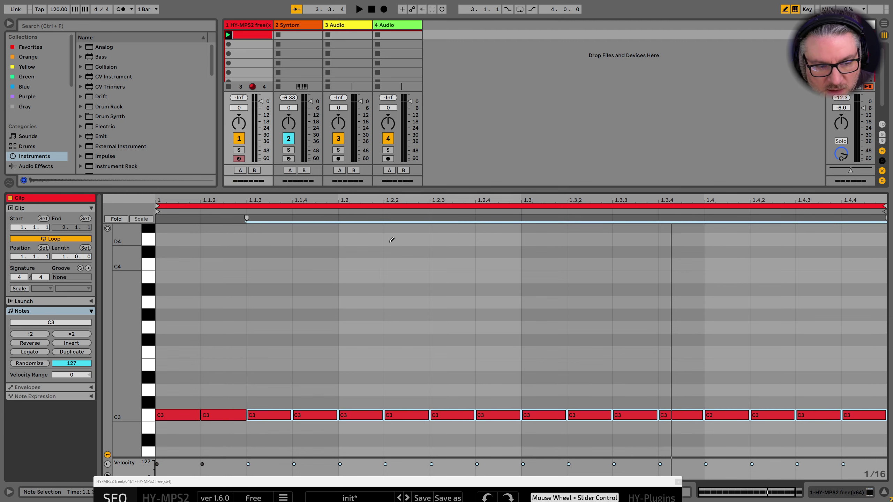
{"action": "key", "text": "space"}
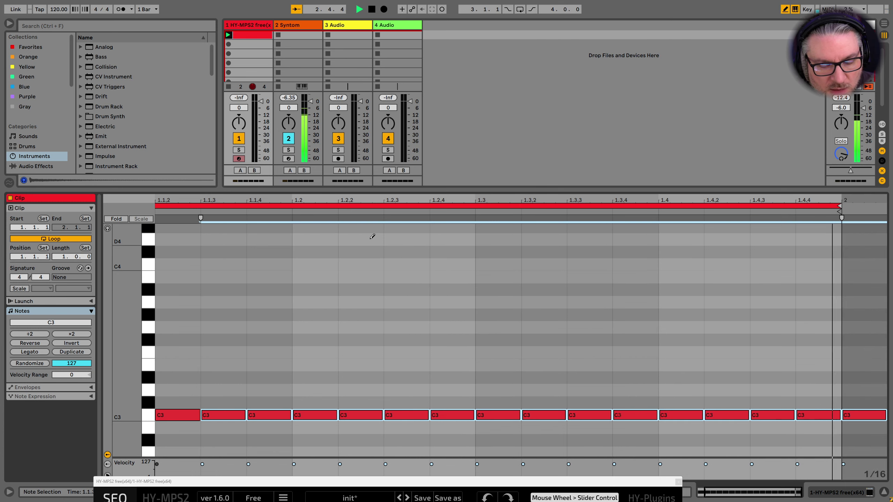
Stop playback and delete the MIDI clip from the HY-MPS2 track.
{"action": "left_click_drag", "start_coordinate": [546, 484], "coordinate": [636, 374]}
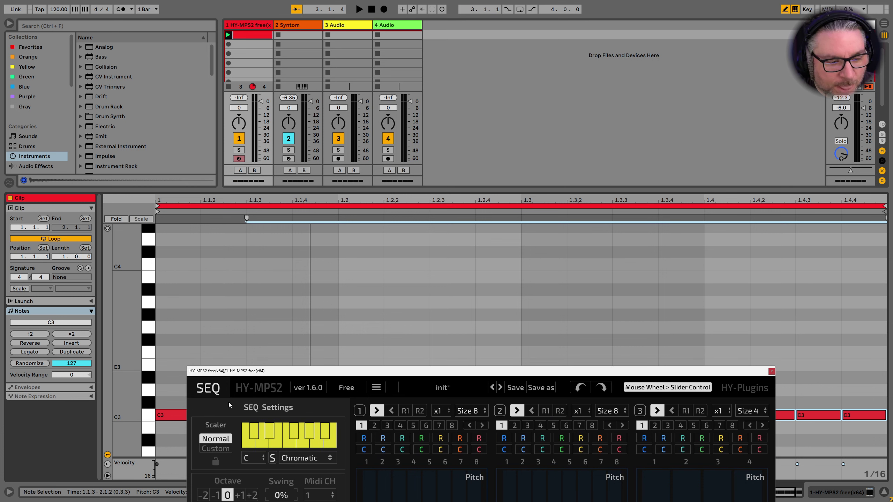
{"action": "key", "text": "ctrl+a"}
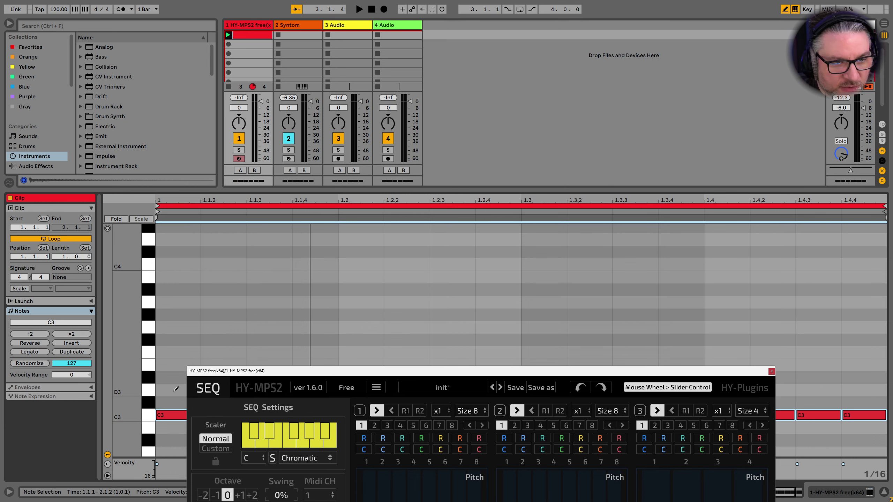
{"action": "right_click", "coordinate": [251, 36]}
{"action": "left_click", "coordinate": [274, 62]}
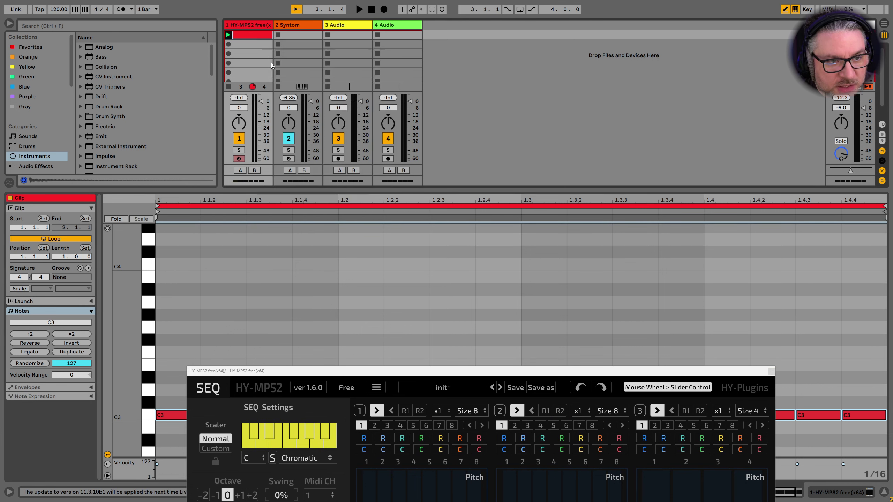
Bring the sequencer back into view, leave only the first step on in blocks 1 and 2, and start playback.
{"action": "left_click_drag", "start_coordinate": [493, 372], "coordinate": [481, 49]}
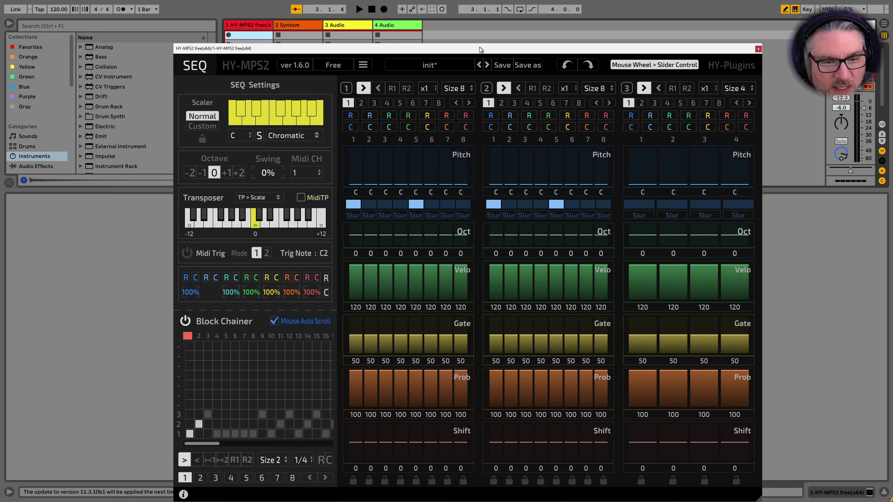
{"action": "left_click", "coordinate": [260, 27]}
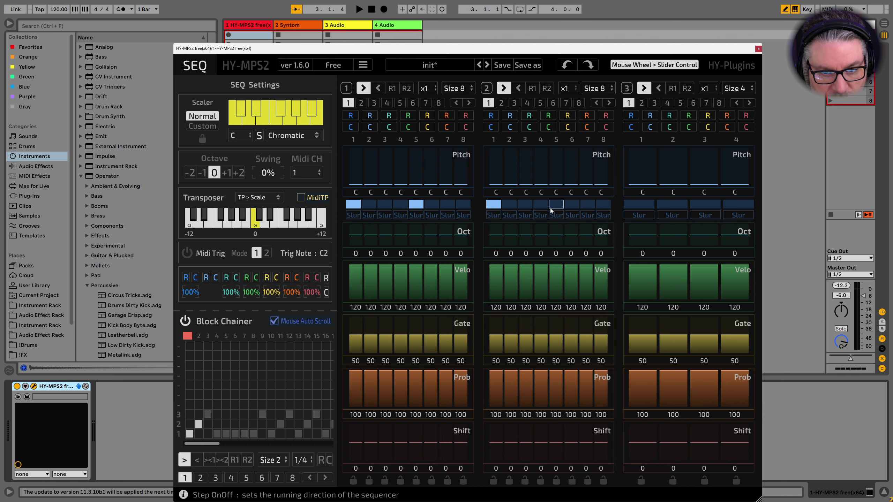
{"action": "left_click", "coordinate": [499, 207]}
{"action": "left_click", "coordinate": [488, 206]}
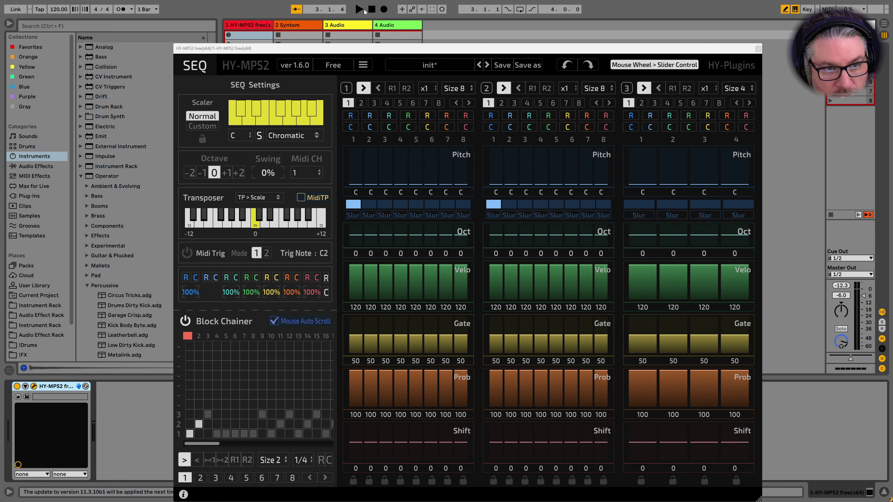
{"action": "left_click", "coordinate": [360, 10]}
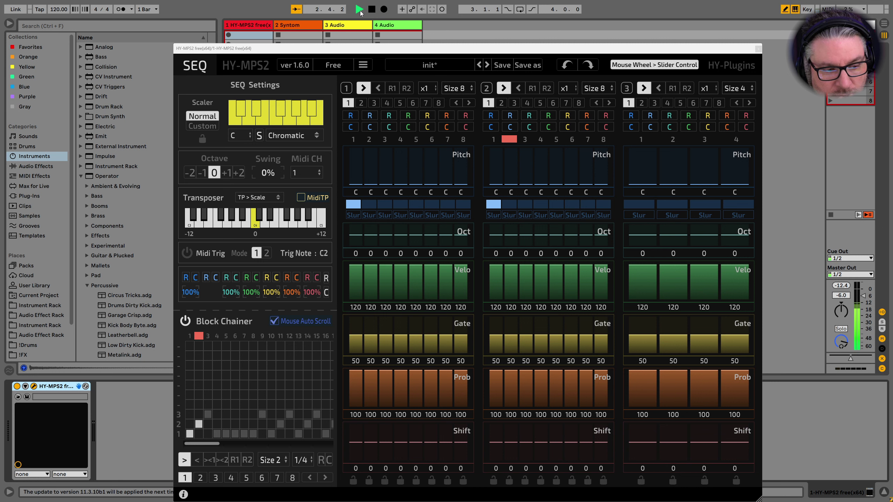
Try the x2 multiplier on sequencer block 1 during playback, and return it to x1.
{"action": "left_click", "coordinate": [426, 88]}
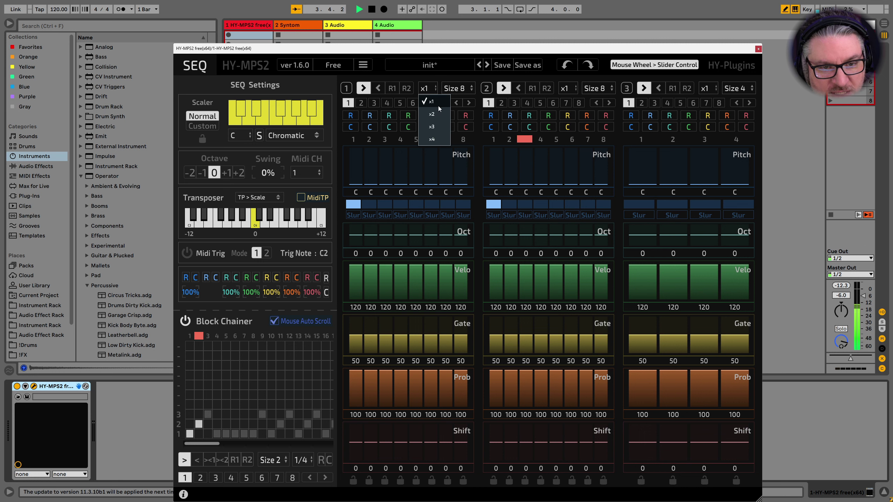
{"action": "left_click", "coordinate": [437, 112]}
{"action": "left_click", "coordinate": [428, 88]}
{"action": "left_click", "coordinate": [431, 101]}
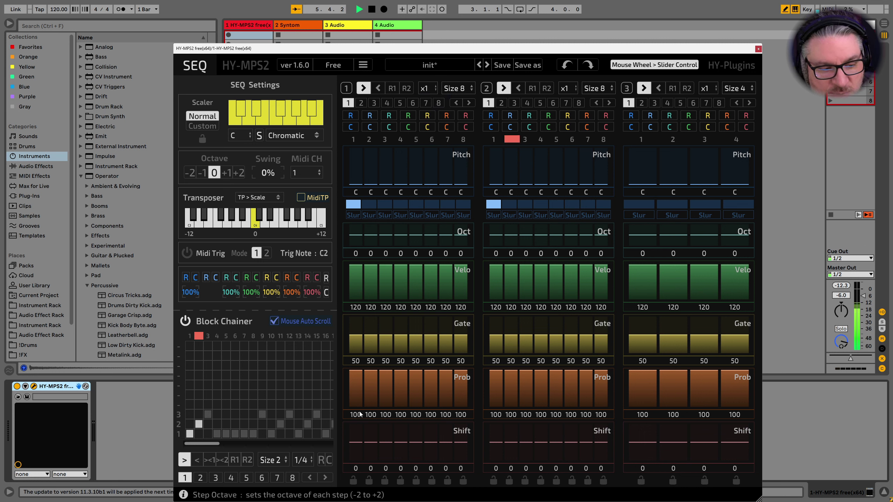
Set the Block Chainer rate to 1/2, and listen to the chain with steps 1 and 5 switched on in blocks 1 and 2.
{"action": "left_click", "coordinate": [309, 460]}
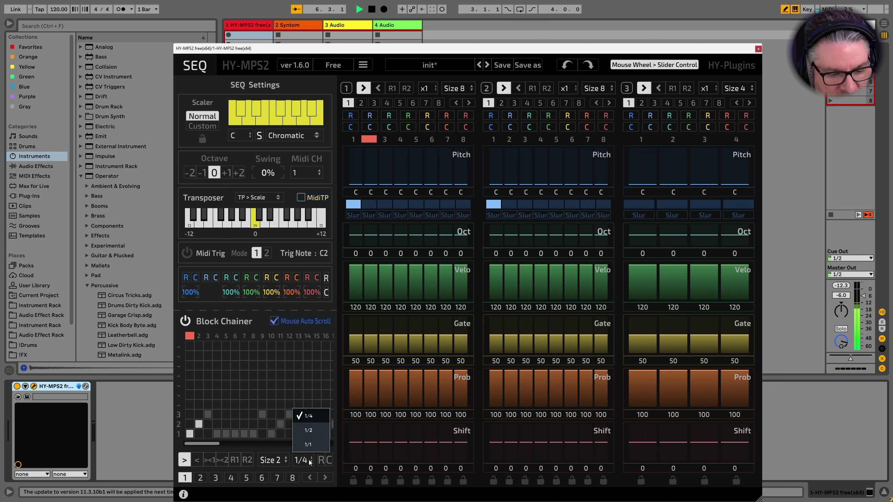
{"action": "left_click", "coordinate": [319, 426]}
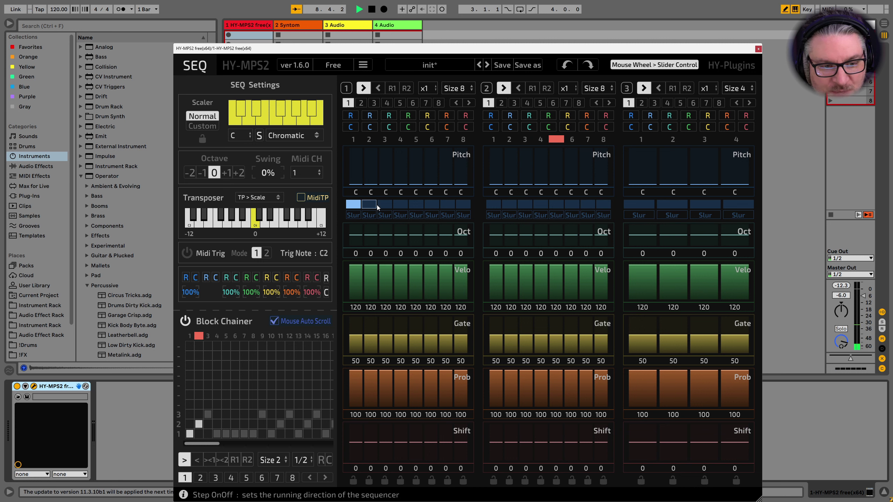
{"action": "left_click", "coordinate": [399, 206]}
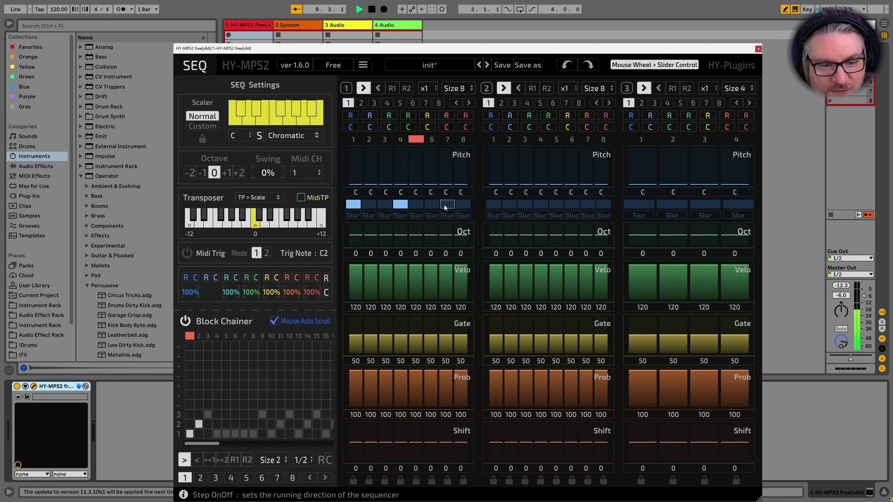
{"action": "left_click", "coordinate": [400, 205]}
{"action": "left_click", "coordinate": [415, 205]}
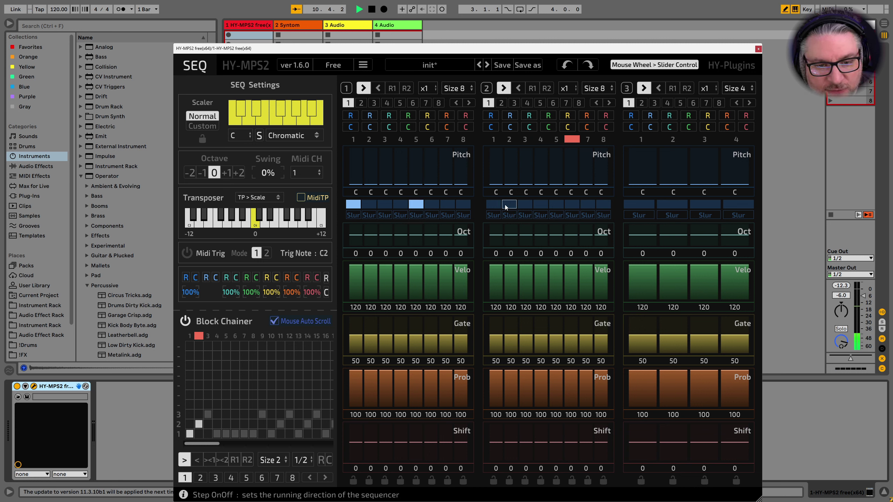
{"action": "left_click", "coordinate": [495, 205]}
{"action": "left_click", "coordinate": [557, 204]}
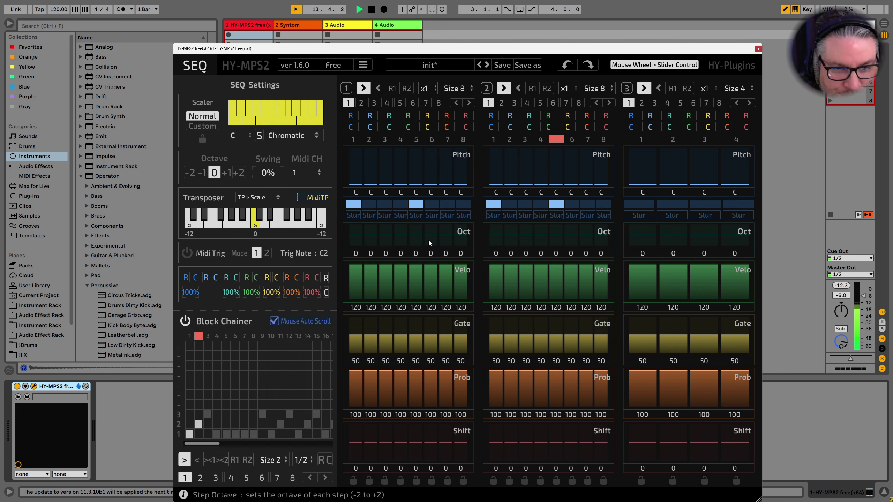
{"action": "left_click", "coordinate": [374, 10]}
Lower the velocity of every step in sequencer blocks 1 and 2 to 0.
{"action": "mouse_move", "coordinate": [412, 52]}
{"action": "left_mouse_down"}
{"action": "mouse_move", "coordinate": [394, 13]}
{"action": "mouse_move", "coordinate": [407, 39]}
{"action": "left_mouse_up"}
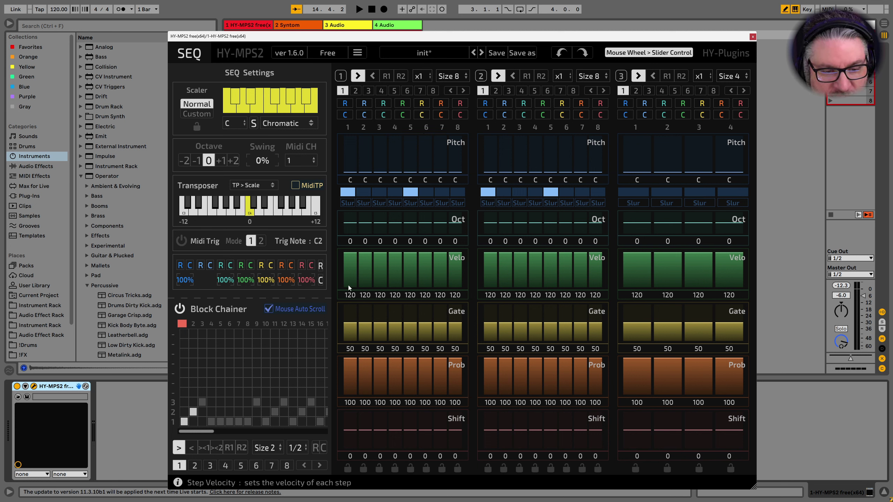
{"action": "mouse_move", "coordinate": [349, 288]}
{"action": "left_mouse_down"}
{"action": "mouse_move", "coordinate": [420, 308]}
{"action": "mouse_move", "coordinate": [639, 315]}
{"action": "left_mouse_up"}
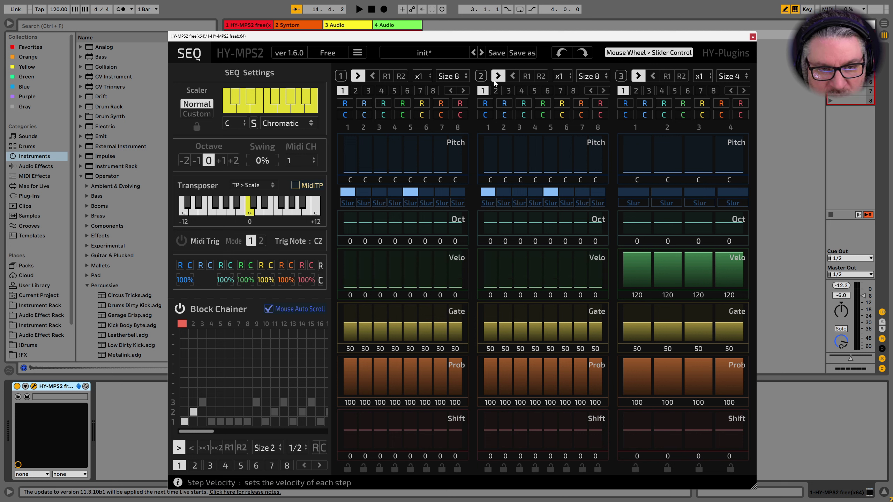
Set the velocities of steps 1 and 5 to 17 and 31 in block 1 and 62 and 106 in block 2, and play the chain.
{"action": "left_click", "coordinate": [359, 9]}
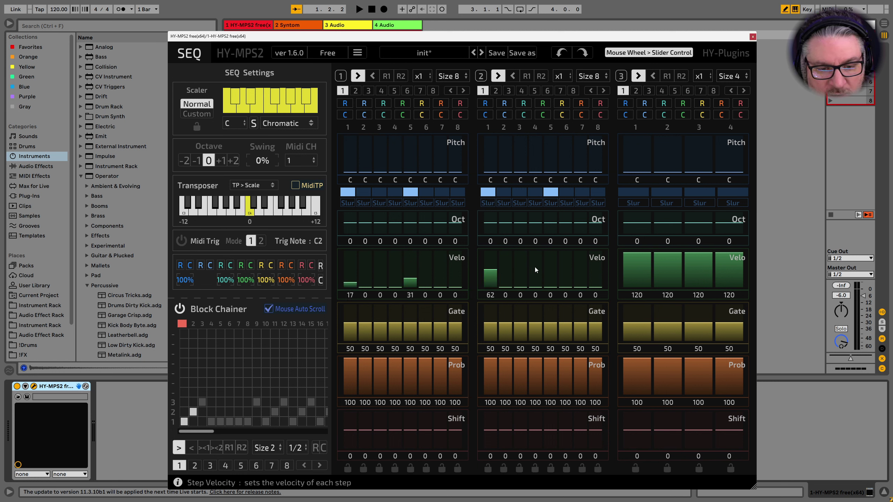
{"action": "left_click", "coordinate": [553, 261]}
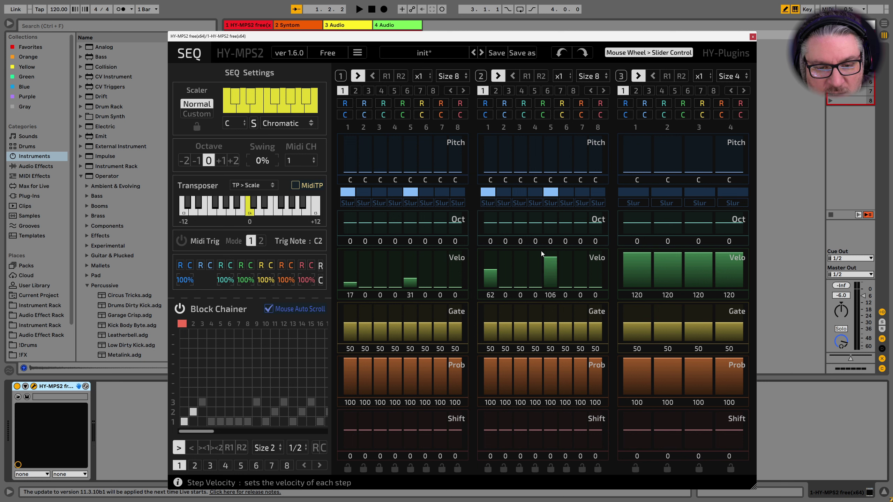
{"action": "left_click", "coordinate": [359, 10]}
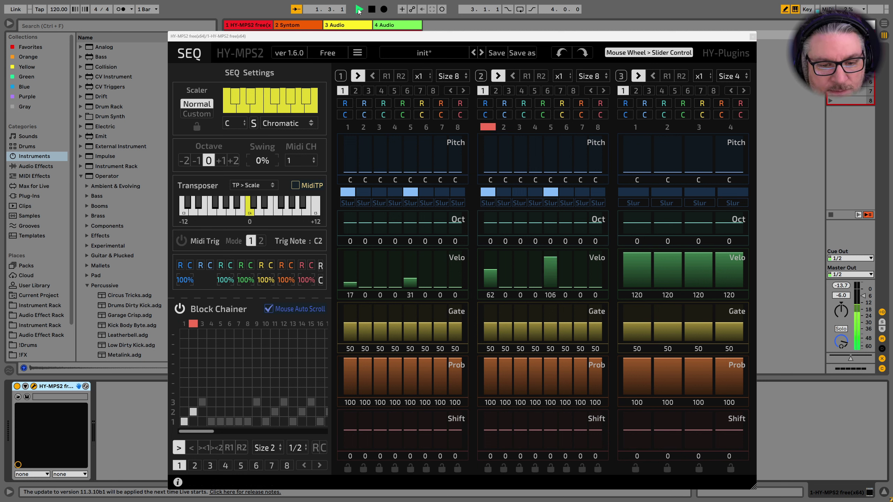
{"action": "key", "text": "space"}
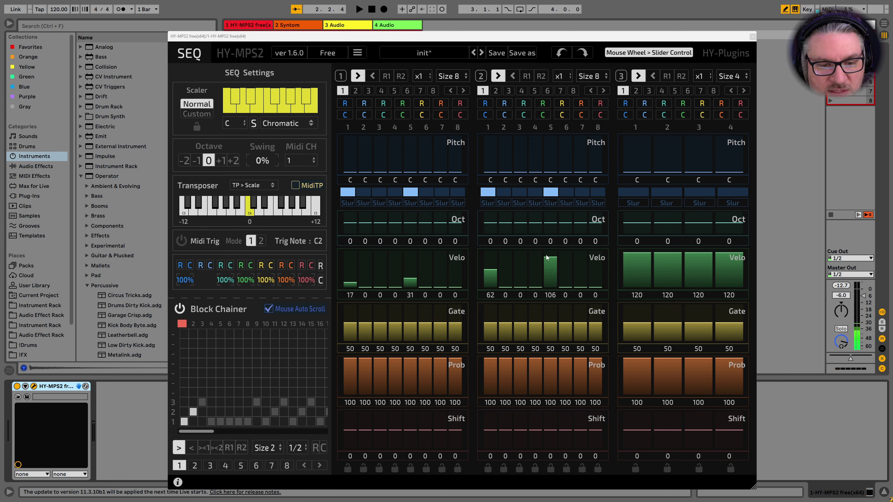
Raise the velocity of every step in sequencer blocks 1 and 2 to 120.
{"action": "left_click_drag", "start_coordinate": [601, 257], "coordinate": [604, 259]}
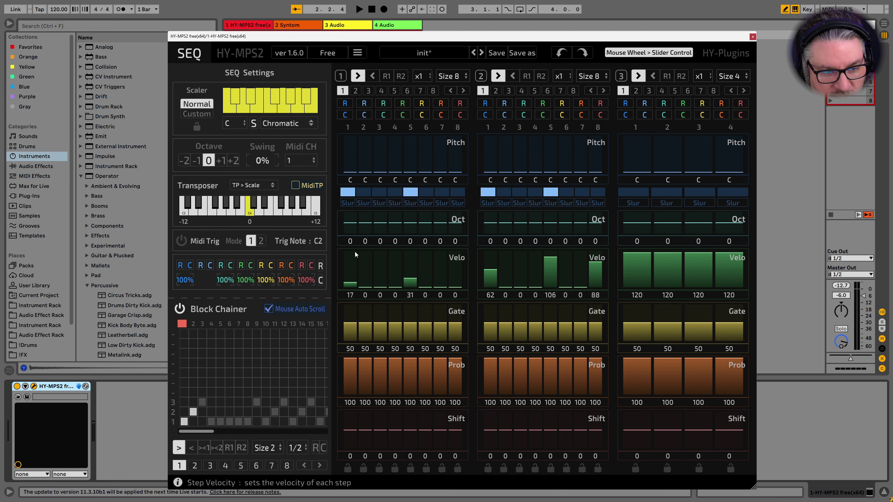
{"action": "mouse_move", "coordinate": [357, 278]}
{"action": "left_mouse_down"}
{"action": "mouse_move", "coordinate": [364, 253]}
{"action": "mouse_move", "coordinate": [388, 262]}
{"action": "mouse_move", "coordinate": [405, 253]}
{"action": "mouse_move", "coordinate": [457, 253]}
{"action": "left_mouse_up"}
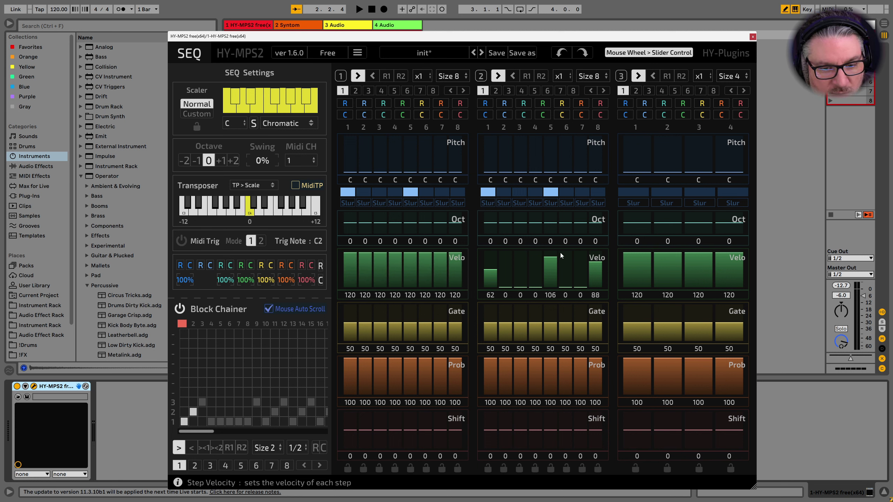
{"action": "mouse_move", "coordinate": [574, 272]}
{"action": "left_mouse_down"}
{"action": "mouse_move", "coordinate": [478, 276]}
{"action": "mouse_move", "coordinate": [607, 277]}
{"action": "left_mouse_up"}
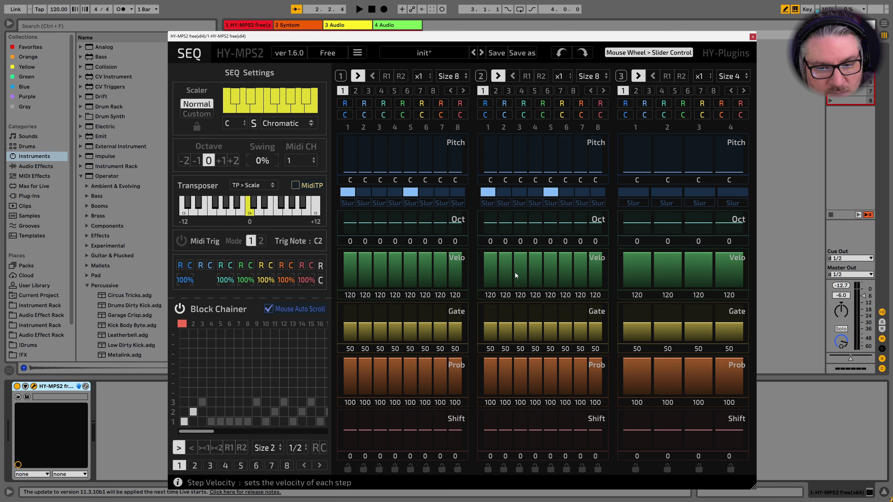
{"action": "left_click_drag", "start_coordinate": [363, 280], "coordinate": [509, 271]}
{"action": "left_click_drag", "start_coordinate": [398, 281], "coordinate": [464, 279]}
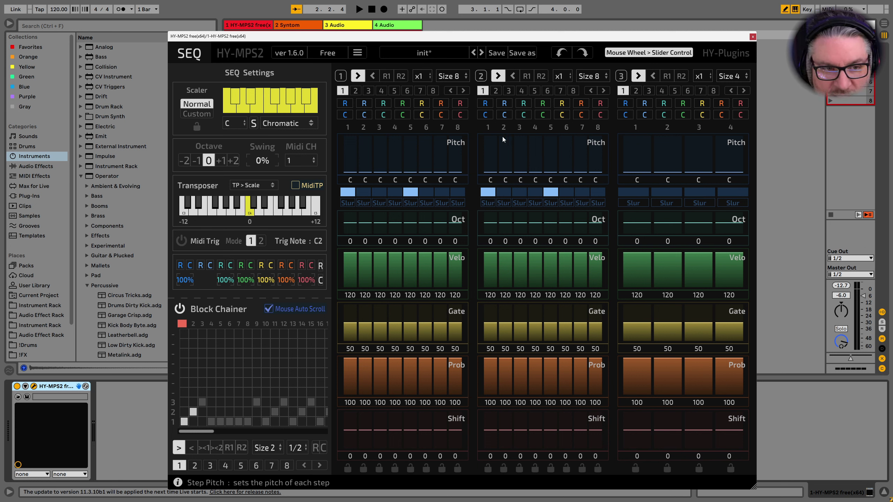
Randomize the step velocities of sequencer blocks 1 and 2, and listen briefly to the chain.
{"action": "left_click", "coordinate": [401, 104]}
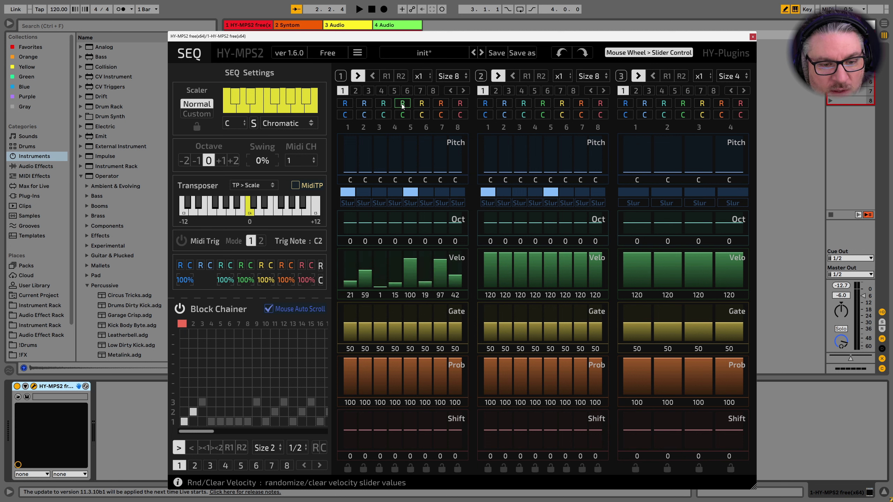
{"action": "left_click", "coordinate": [537, 104]}
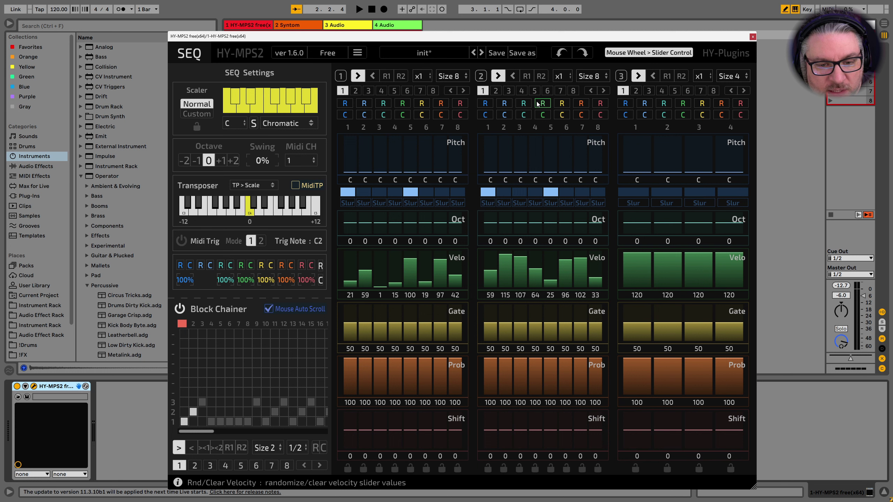
{"action": "left_click", "coordinate": [537, 104]}
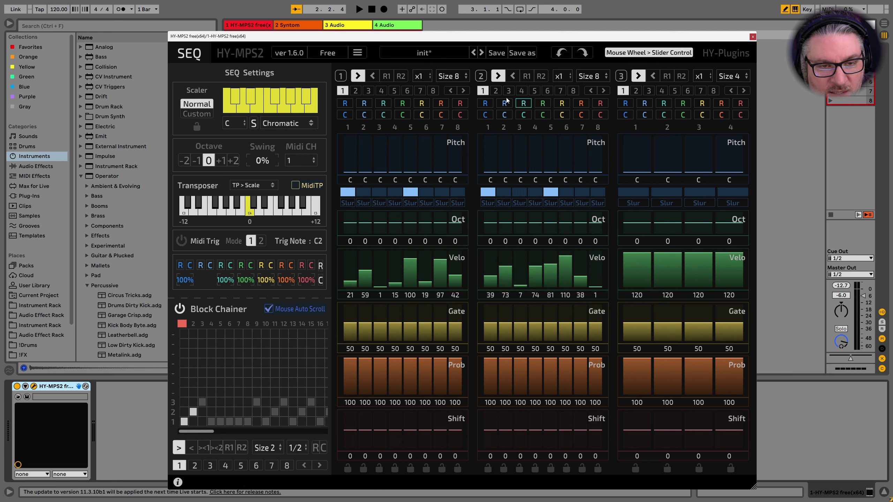
{"action": "left_click", "coordinate": [358, 8]}
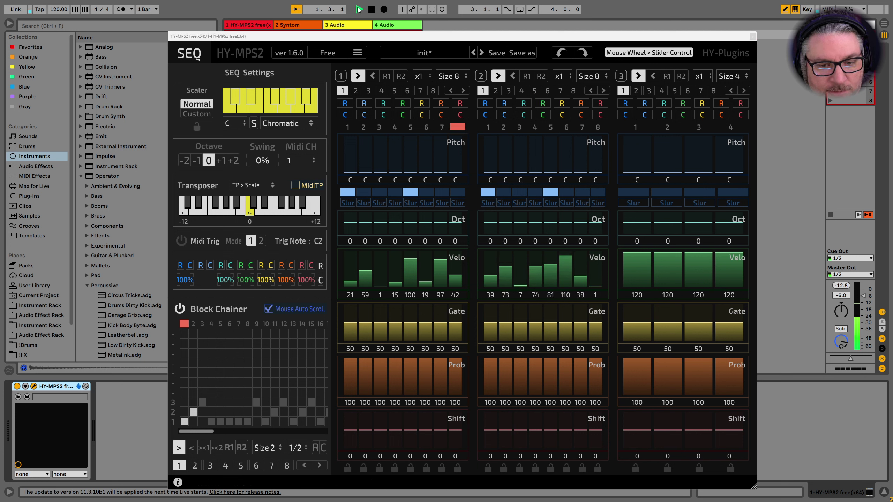
{"action": "left_click", "coordinate": [371, 9]}
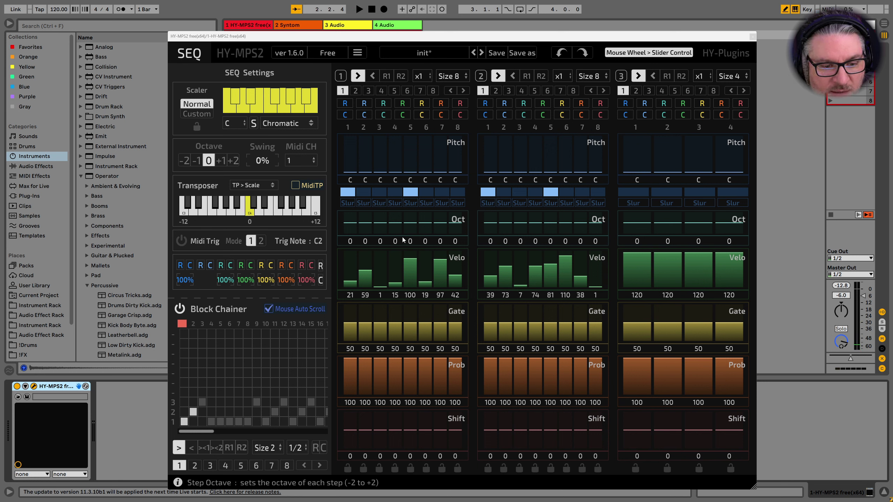
Enable Slur on block 1 step 1, try its pitch at F# during playback, and return the pitch to C.
{"action": "left_click", "coordinate": [354, 168]}
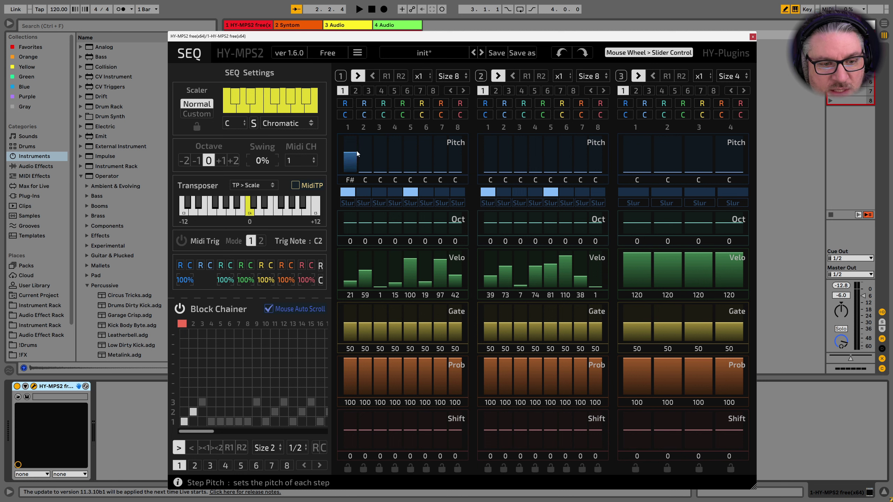
{"action": "left_click", "coordinate": [347, 203]}
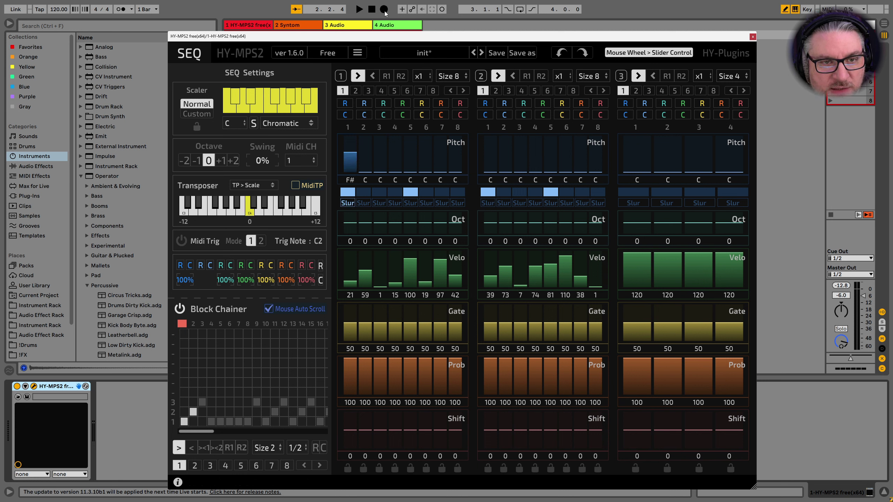
{"action": "left_click", "coordinate": [362, 13]}
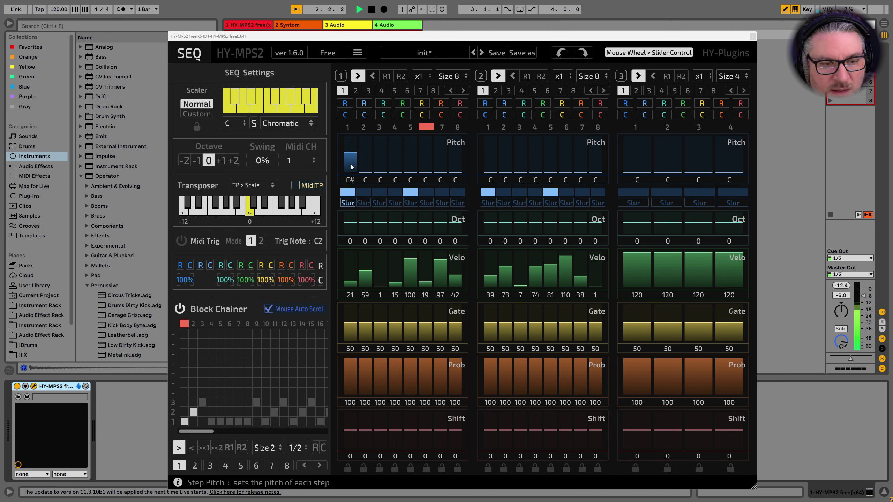
{"action": "left_click_drag", "start_coordinate": [352, 167], "coordinate": [351, 176]}
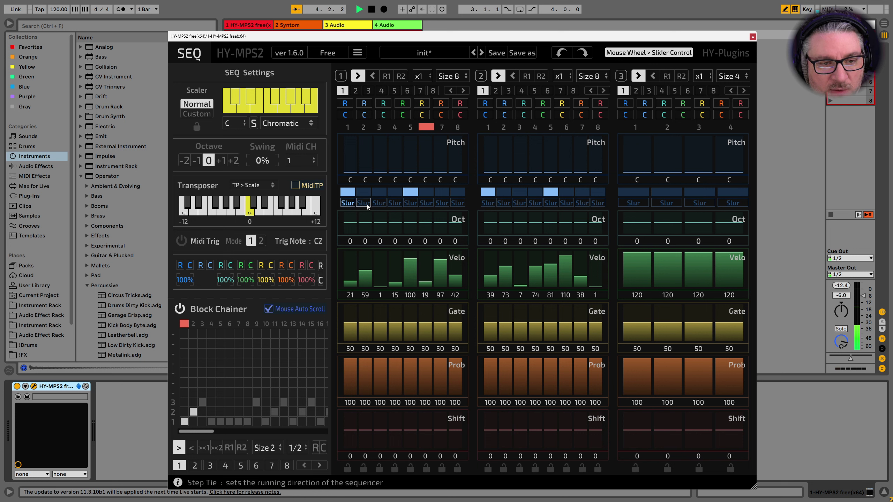
Toggle Slur on block 1 steps 1 to 4 during playback, leaving it on only for step 1.
{"action": "left_click", "coordinate": [366, 204]}
{"action": "left_click", "coordinate": [378, 204]}
{"action": "left_click", "coordinate": [392, 204]}
{"action": "left_click", "coordinate": [396, 204]}
{"action": "left_click", "coordinate": [384, 204]}
{"action": "left_click", "coordinate": [367, 204]}
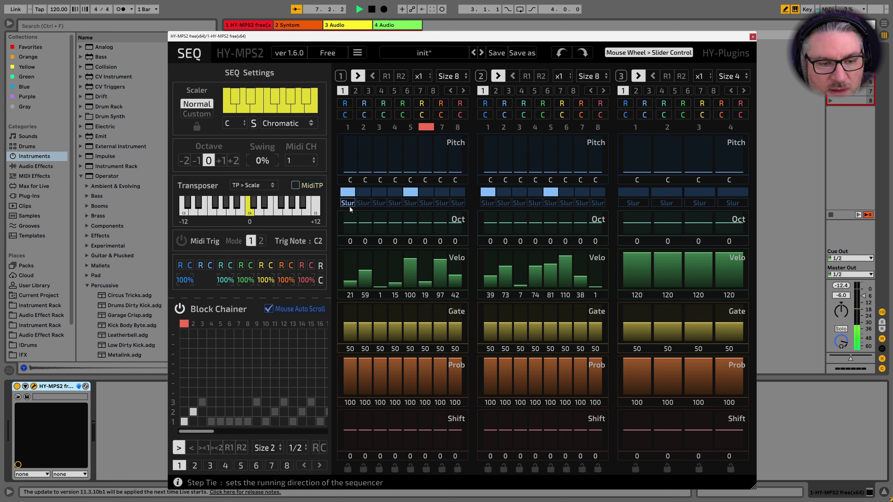
{"action": "left_click", "coordinate": [349, 207]}
{"action": "left_click", "coordinate": [350, 205]}
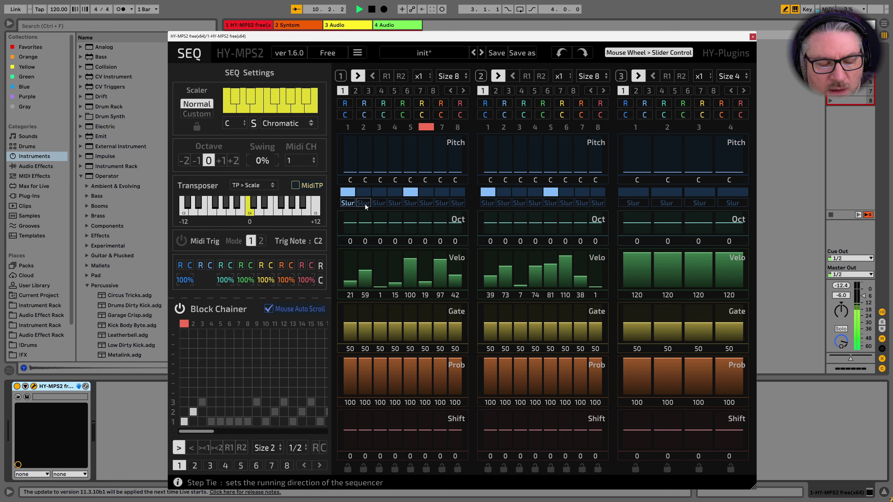
Enable Slur on steps 2 to 8 of block 1, and switch off step 5.
{"action": "left_click", "coordinate": [364, 203]}
{"action": "left_click", "coordinate": [375, 203]}
{"action": "left_click", "coordinate": [395, 204]}
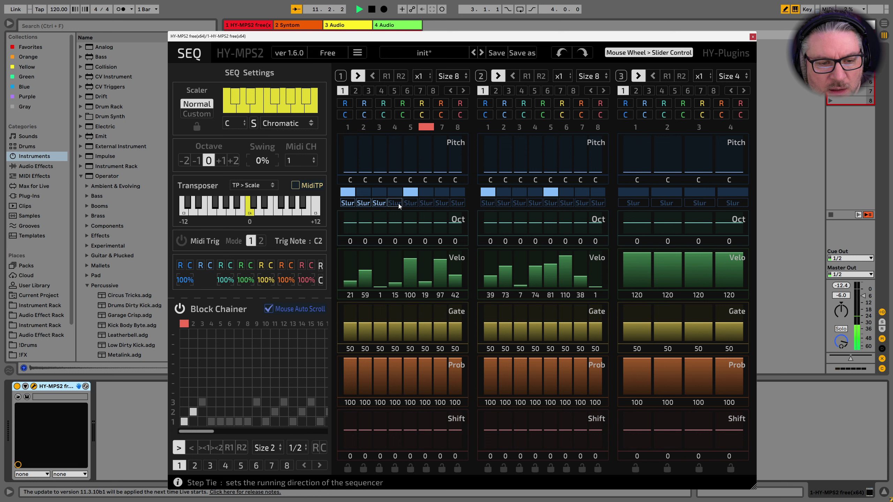
{"action": "left_click", "coordinate": [414, 196]}
{"action": "left_click_drag", "start_coordinate": [410, 203], "coordinate": [457, 203]}
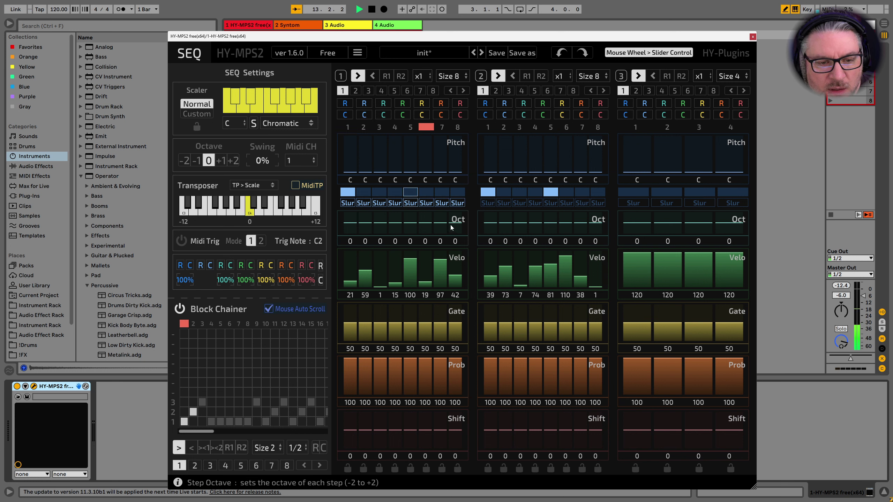
Create an empty MIDI clip in the Syntom track's first slot, enable note preview, and look through its piano roll for incoming notes.
{"action": "left_click", "coordinate": [298, 24]}
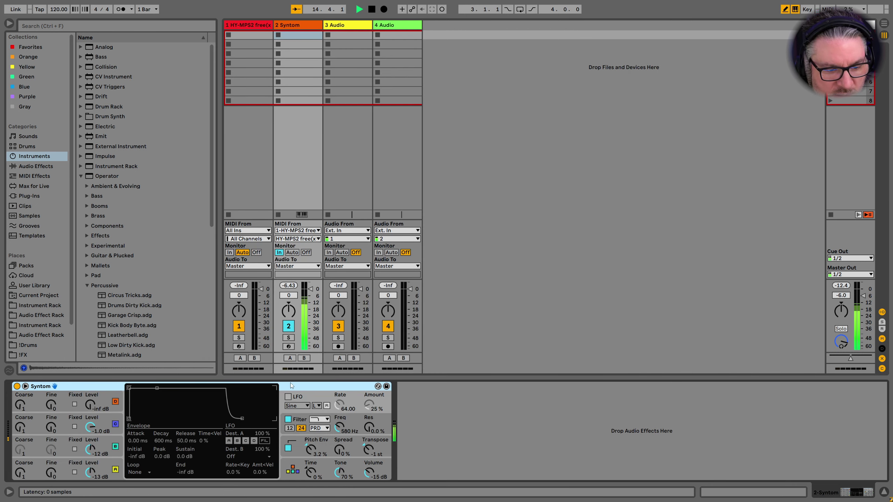
{"action": "double_click", "coordinate": [294, 35]}
{"action": "scroll", "coordinate": [267, 330], "scroll_direction": "down", "scroll_amount": 10}
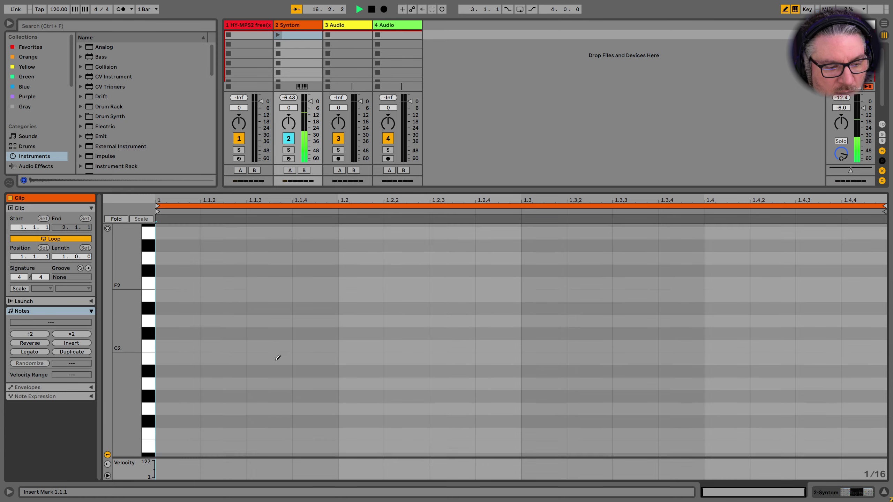
{"action": "scroll", "coordinate": [278, 358], "scroll_direction": "up", "scroll_amount": 10}
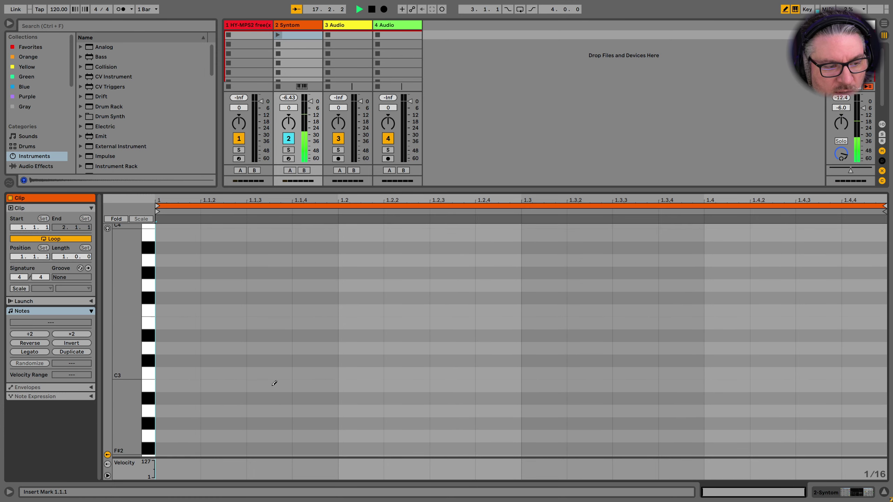
{"action": "scroll", "coordinate": [273, 389], "scroll_direction": "up", "scroll_amount": 5}
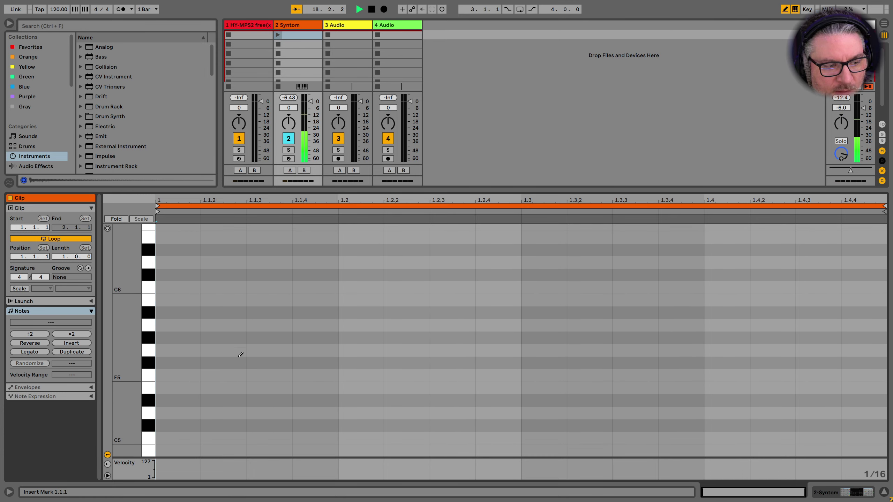
{"action": "left_click", "coordinate": [107, 229]}
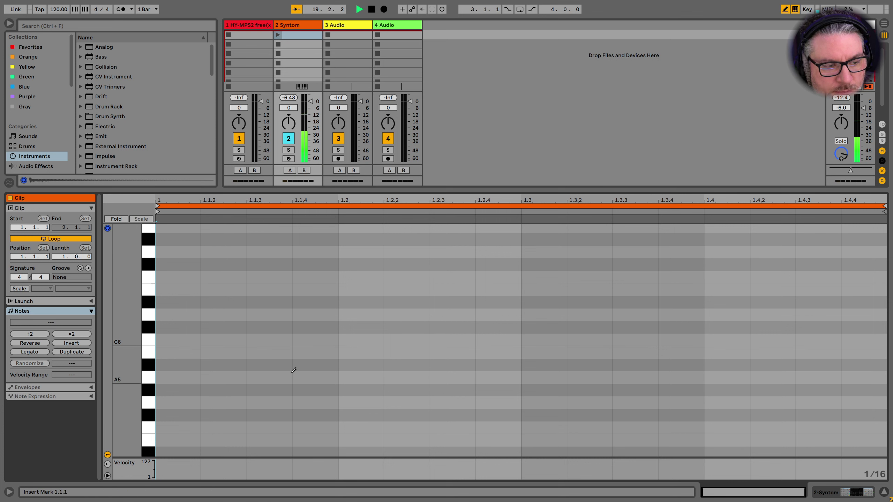
{"action": "scroll", "coordinate": [295, 369], "scroll_direction": "down", "scroll_amount": 8}
{"action": "scroll", "coordinate": [268, 386], "scroll_direction": "down", "scroll_amount": 10}
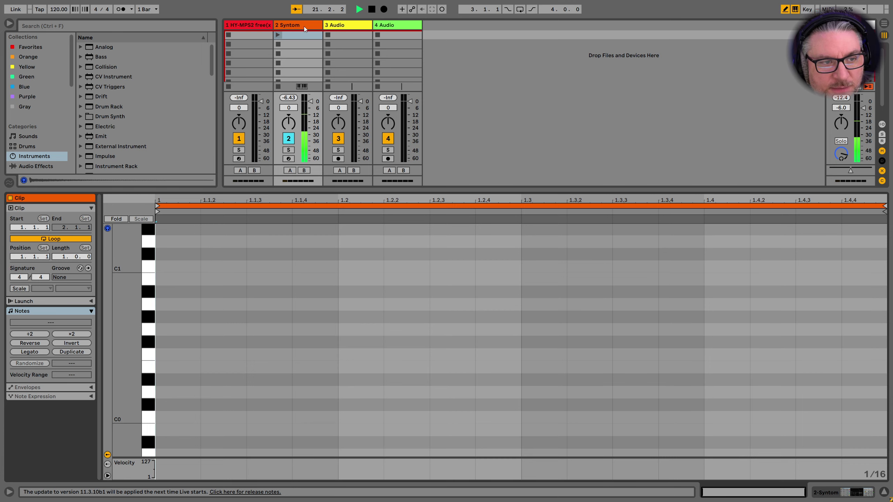
Move the sequencer window aside, and create an empty MIDI clip in the HY-MPS2 track's first slot to inspect its piano roll.
{"action": "left_click", "coordinate": [252, 34]}
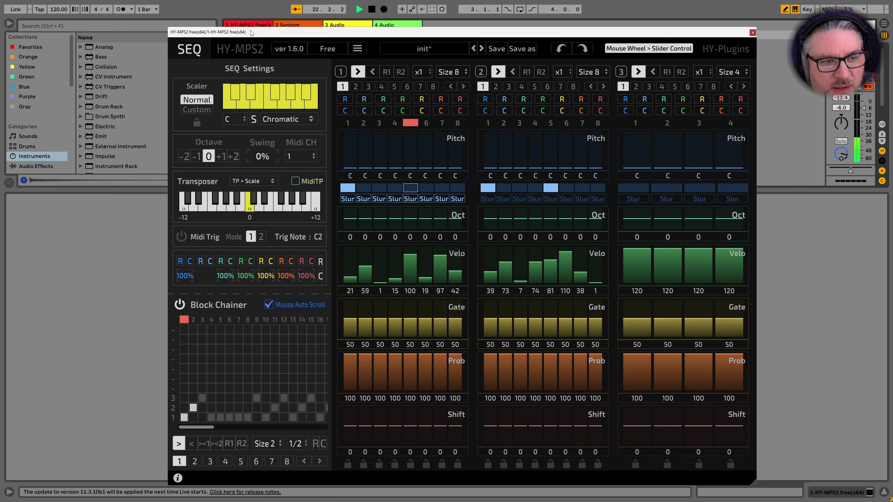
{"action": "left_click_drag", "start_coordinate": [252, 33], "coordinate": [408, 51]}
{"action": "left_click", "coordinate": [257, 35]}
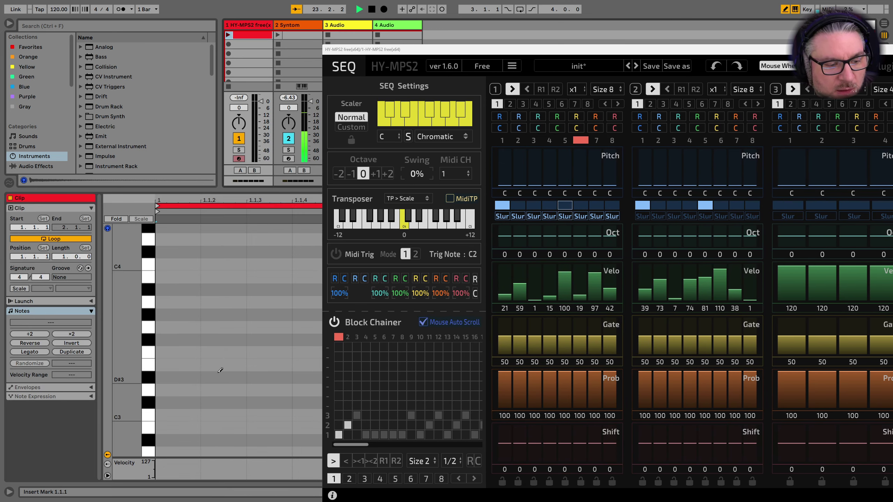
{"action": "scroll", "coordinate": [220, 370], "scroll_direction": "down", "scroll_amount": 6}
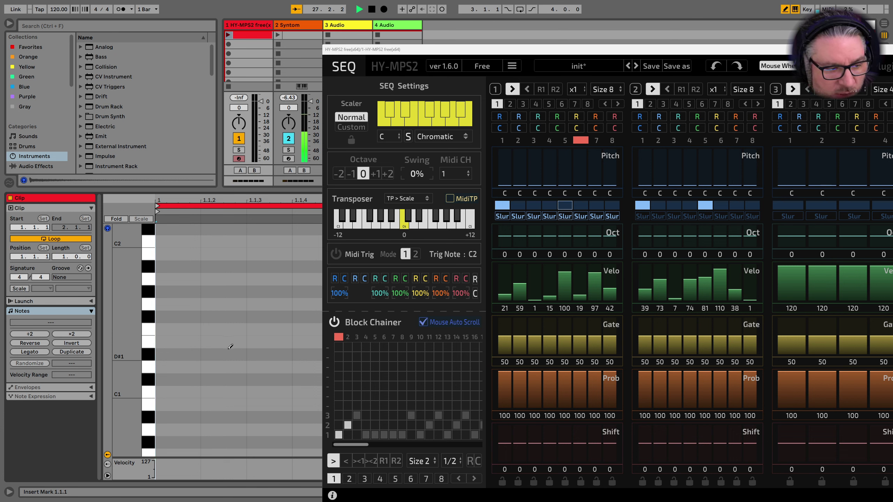
{"action": "scroll", "coordinate": [177, 387], "scroll_direction": "up", "scroll_amount": 5}
{"action": "scroll", "coordinate": [178, 387], "scroll_direction": "up", "scroll_amount": 7}
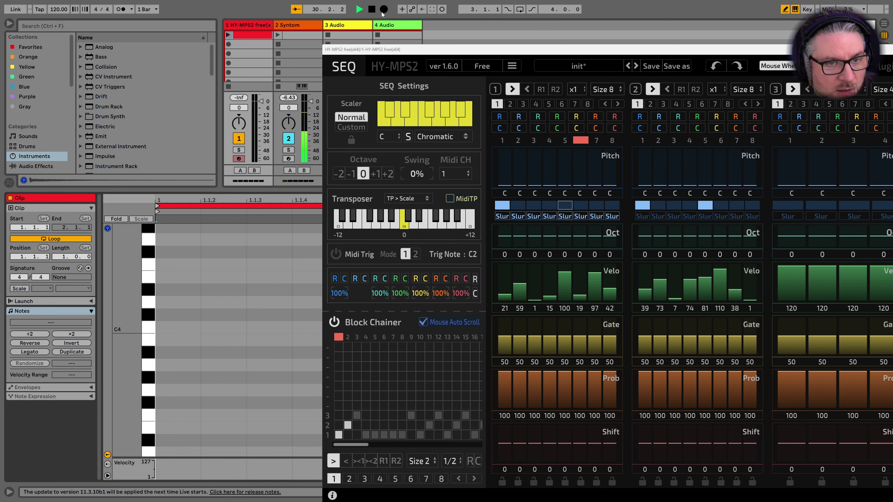
Stop playback, arm the Syntom track for recording, and shrink the clip editor to reveal the track routing settings.
{"action": "left_click", "coordinate": [289, 159]}
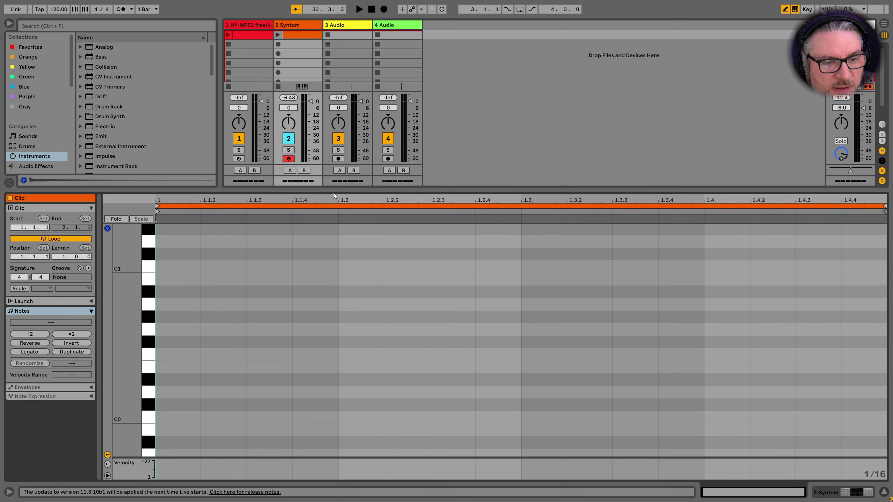
{"action": "left_click_drag", "start_coordinate": [333, 189], "coordinate": [333, 323]}
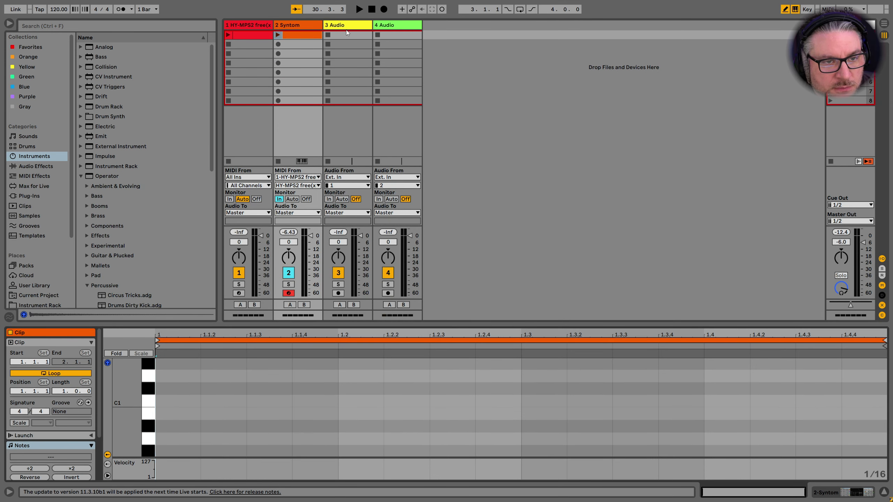
{"action": "left_click", "coordinate": [346, 32]}
{"action": "right_click", "coordinate": [464, 71]}
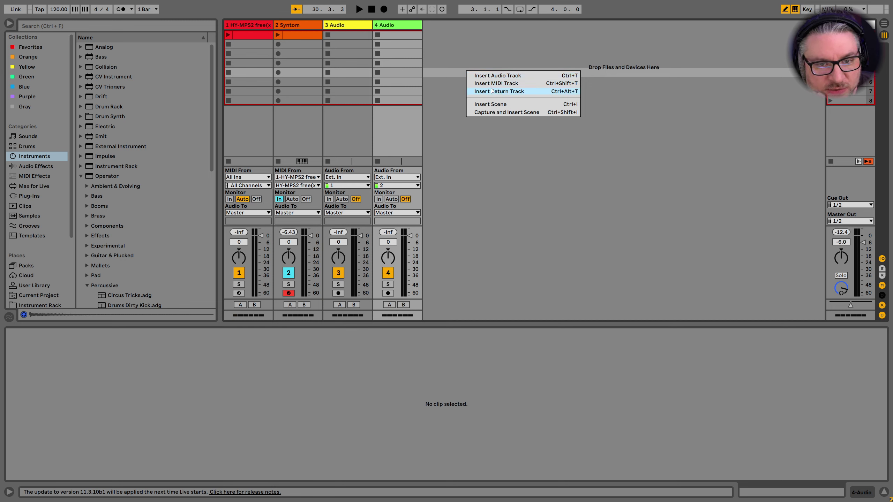
{"action": "left_click", "coordinate": [296, 27]}
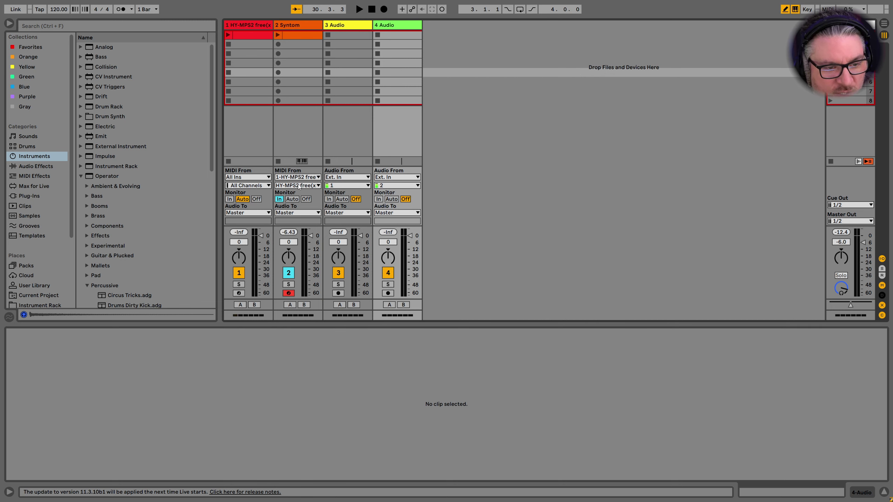
Set the Syntom track's monitoring to Auto and its MIDI input source to All Ins.
{"action": "left_click", "coordinate": [292, 199]}
{"action": "left_click", "coordinate": [298, 177]}
{"action": "left_click", "coordinate": [301, 190]}
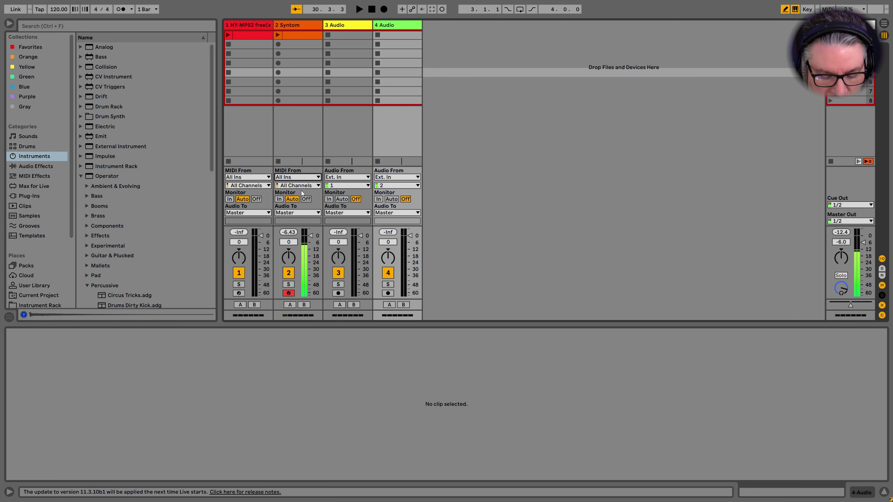
Open the Syntom track's clip and examine the upper octaves of its piano roll for incoming notes.
{"action": "left_click", "coordinate": [306, 36]}
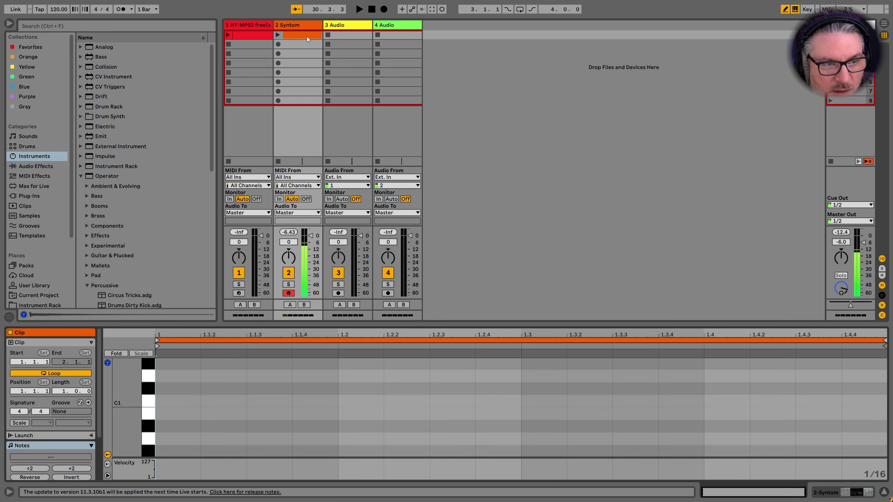
{"action": "scroll", "coordinate": [229, 404], "scroll_direction": "up", "scroll_amount": 3}
{"action": "scroll", "coordinate": [227, 402], "scroll_direction": "up", "scroll_amount": 6}
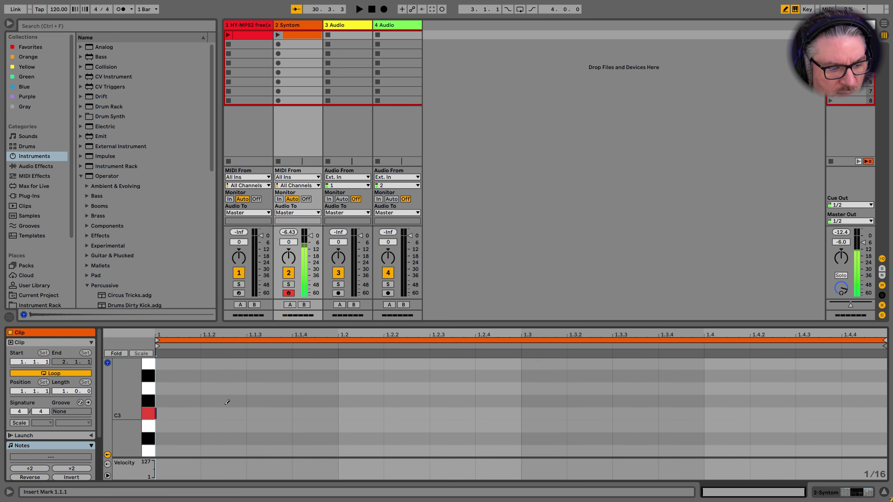
{"action": "scroll", "coordinate": [227, 402], "scroll_direction": "up", "scroll_amount": 1}
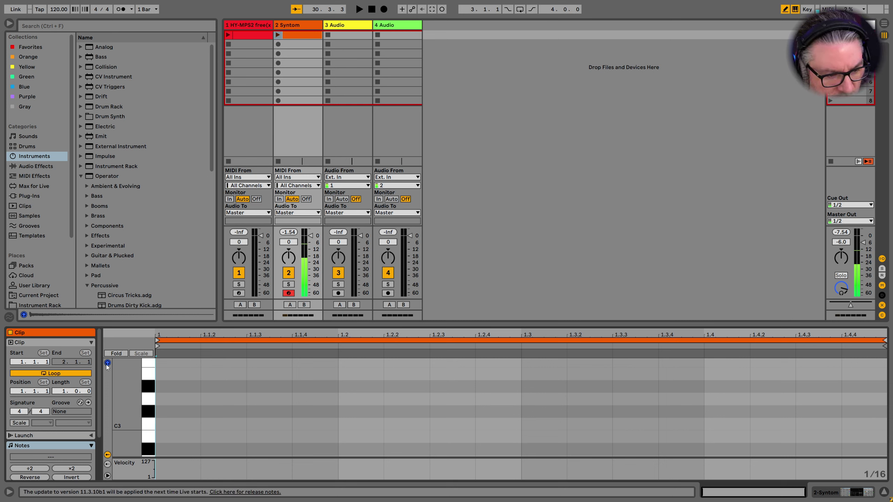
{"action": "left_click_drag", "start_coordinate": [124, 360], "coordinate": [116, 360]}
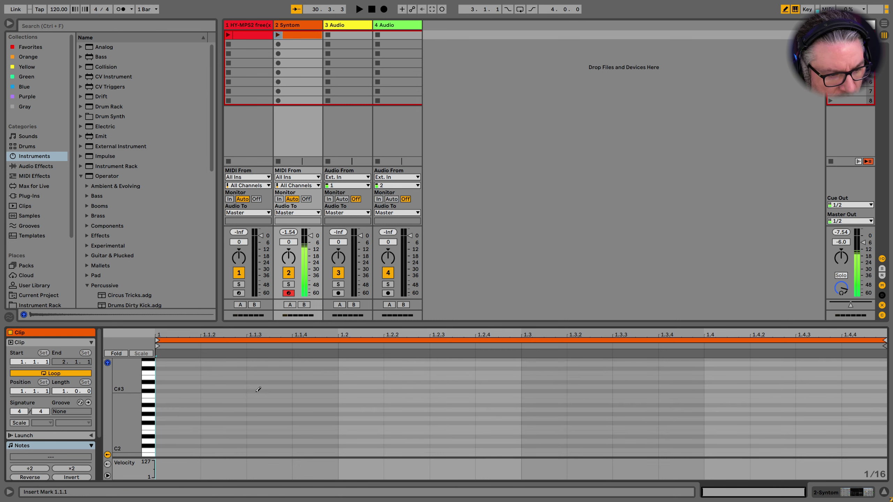
{"action": "scroll", "coordinate": [268, 394], "scroll_direction": "up", "scroll_amount": 1}
{"action": "scroll", "coordinate": [267, 394], "scroll_direction": "up", "scroll_amount": 1}
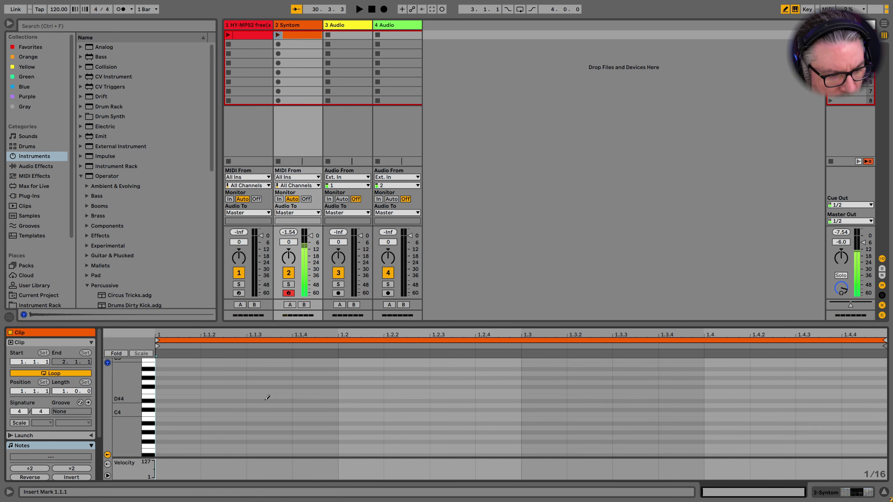
Route the Syntom track's MIDI input from the HY-MPS2 track with HY-MPS2 free(x64) as the channel, and start playback.
{"action": "left_click", "coordinate": [253, 22]}
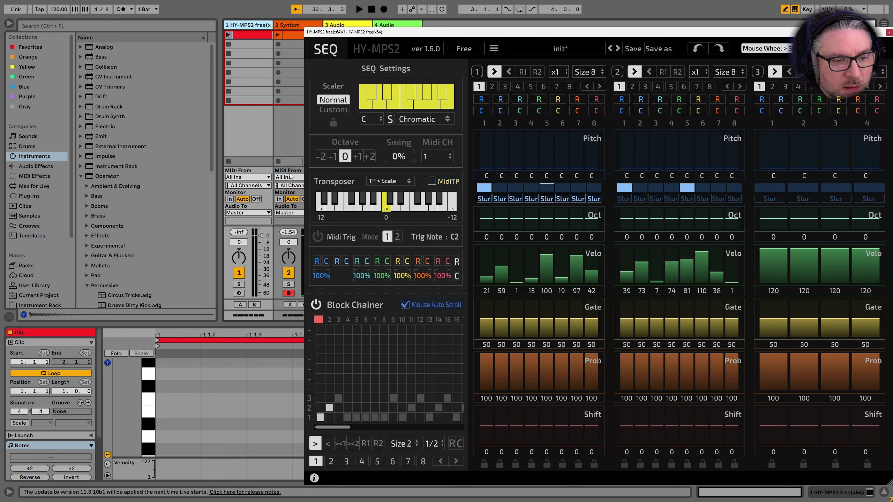
{"action": "left_click", "coordinate": [289, 177]}
{"action": "left_click", "coordinate": [304, 249]}
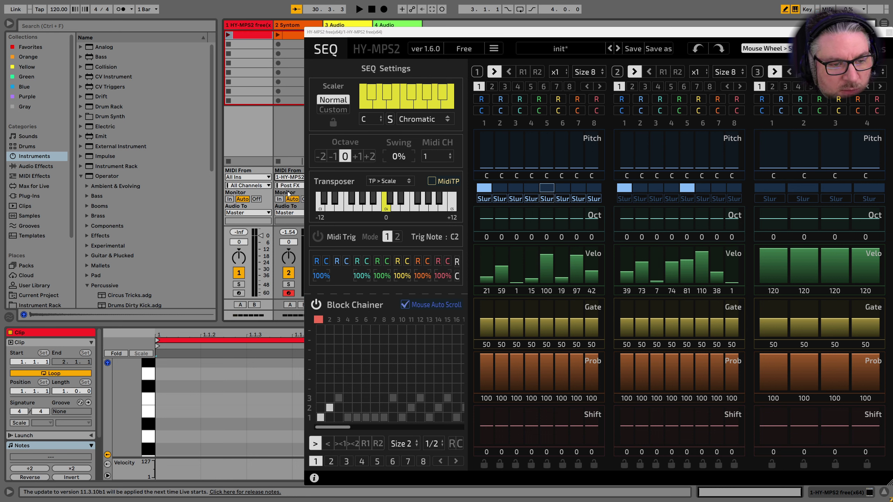
{"action": "left_click", "coordinate": [291, 185]}
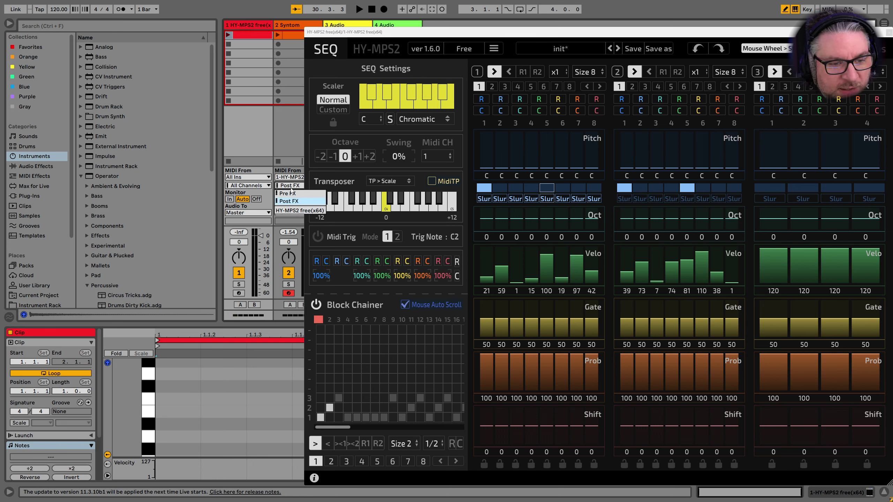
{"action": "left_click", "coordinate": [301, 201]}
{"action": "left_click", "coordinate": [296, 189]}
{"action": "left_click", "coordinate": [297, 210]}
{"action": "key", "text": "space"}
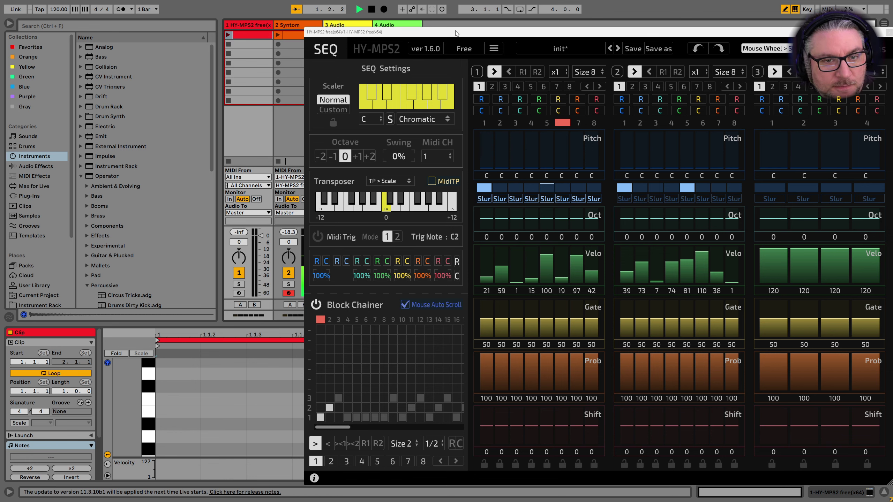
Clear the slurs across block 1 in the sequencer and enable Slur on steps 1 to 3 only.
{"action": "left_click_drag", "start_coordinate": [453, 30], "coordinate": [318, 25]}
{"action": "left_click_drag", "start_coordinate": [364, 194], "coordinate": [457, 194]}
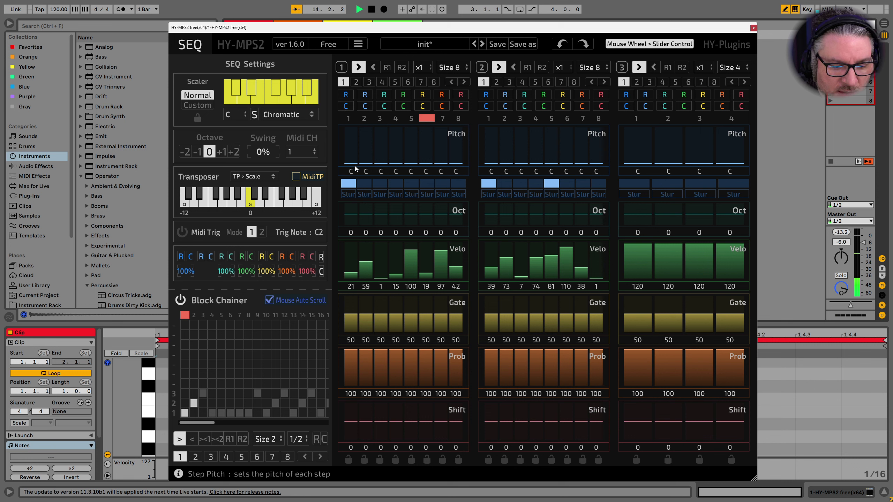
{"action": "left_click", "coordinate": [348, 194]}
{"action": "left_click", "coordinate": [363, 194]}
{"action": "left_click", "coordinate": [380, 194]}
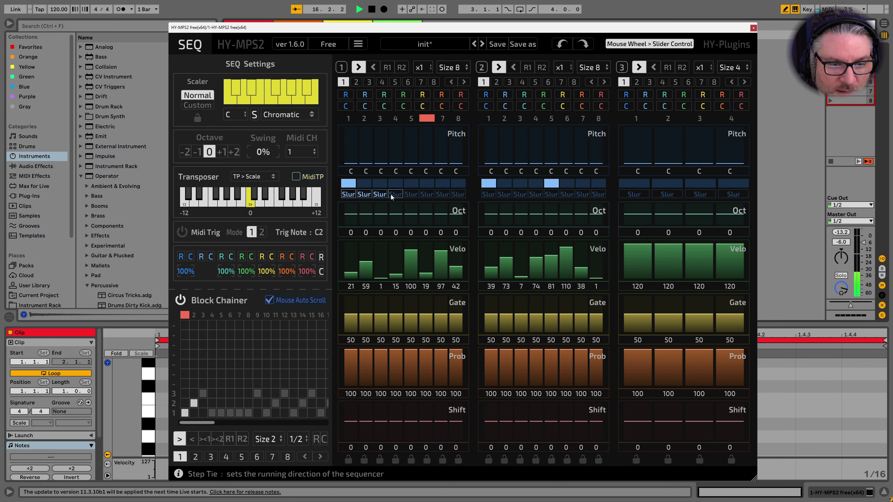
Switch on step 3 of block 1, try step 2 on and off, and disable Slur on steps 2 and 3.
{"action": "left_click", "coordinate": [364, 183]}
{"action": "left_click", "coordinate": [380, 183]}
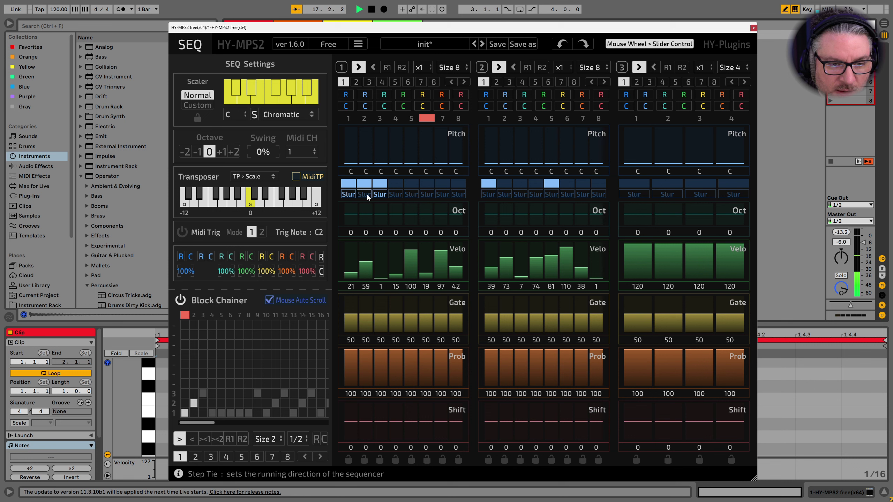
{"action": "left_click", "coordinate": [364, 195]}
{"action": "left_click", "coordinate": [371, 185]}
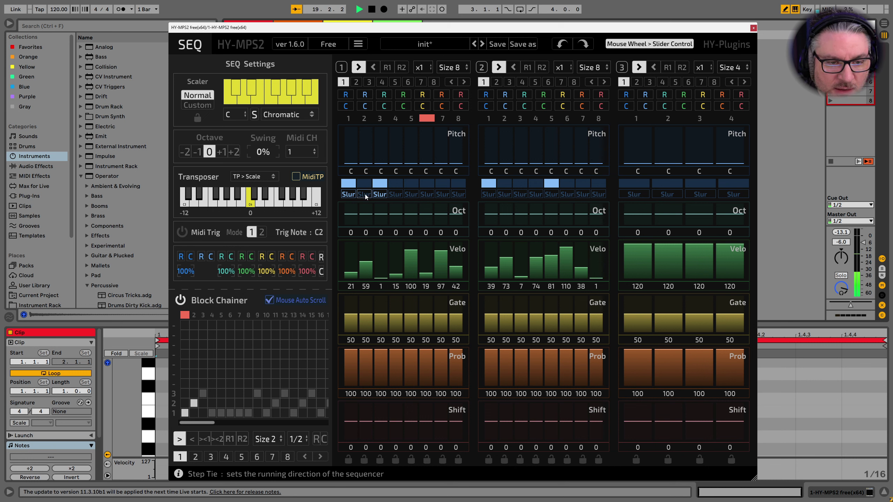
{"action": "left_click", "coordinate": [380, 196]}
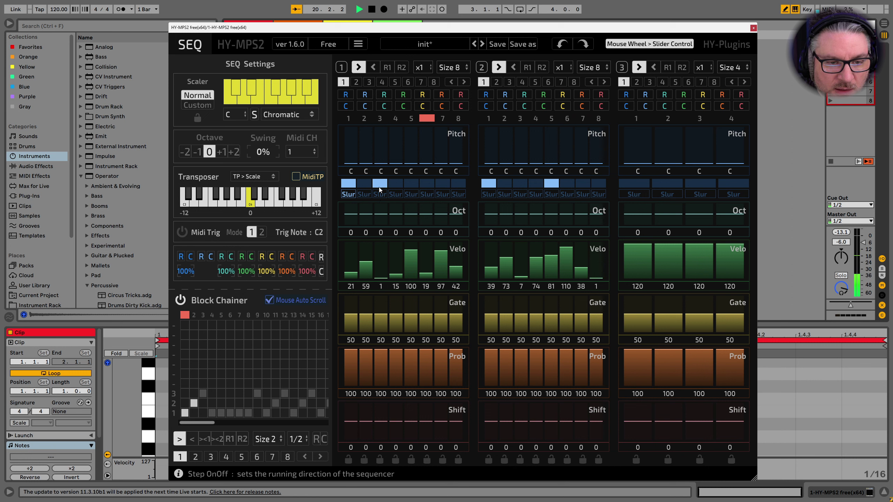
Set step 3 of block 1 to velocity 103 and gate 85, and toggle step 1's Slur to compare the sound.
{"action": "left_click", "coordinate": [385, 250]}
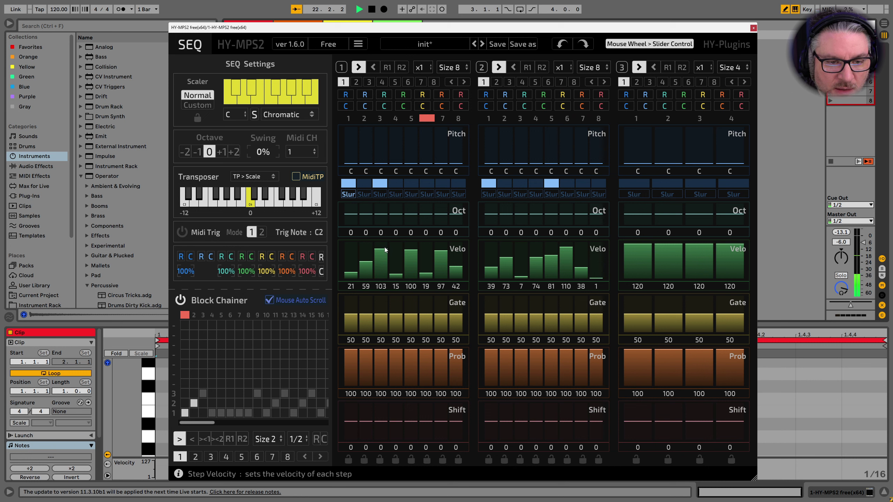
{"action": "left_click", "coordinate": [382, 299]}
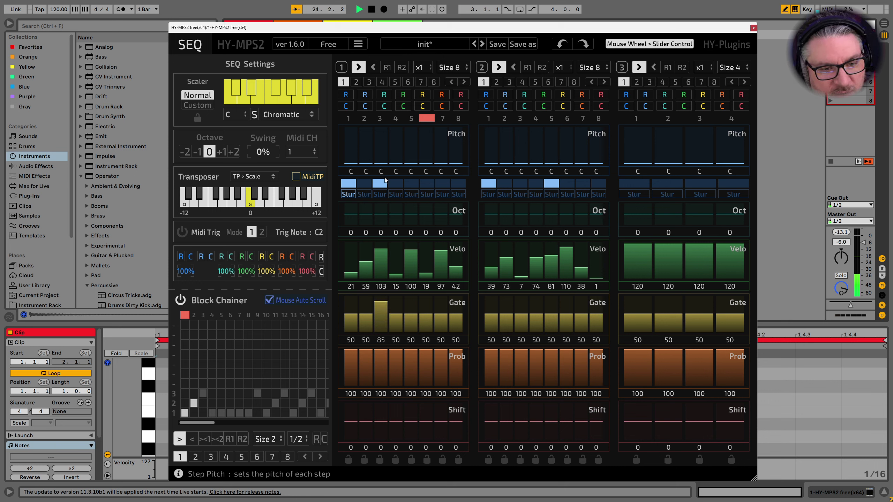
{"action": "left_click", "coordinate": [352, 197]}
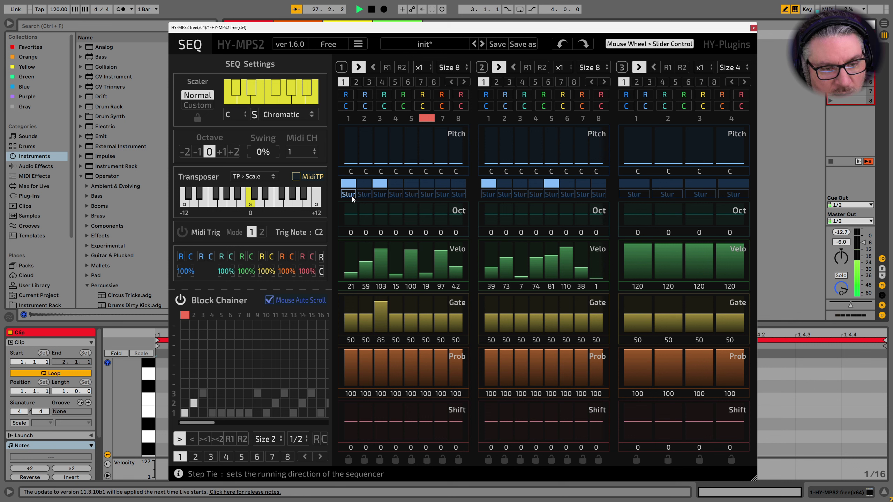
{"action": "left_click", "coordinate": [353, 198]}
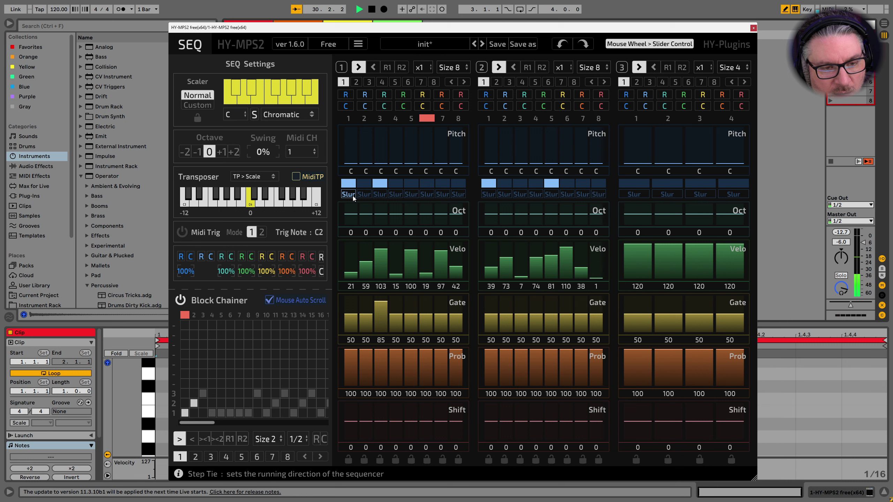
Switch off step 3 of block 1, try step 4 with slurs on steps 2 and 3, and clear that step and those slurs.
{"action": "left_click", "coordinate": [381, 184]}
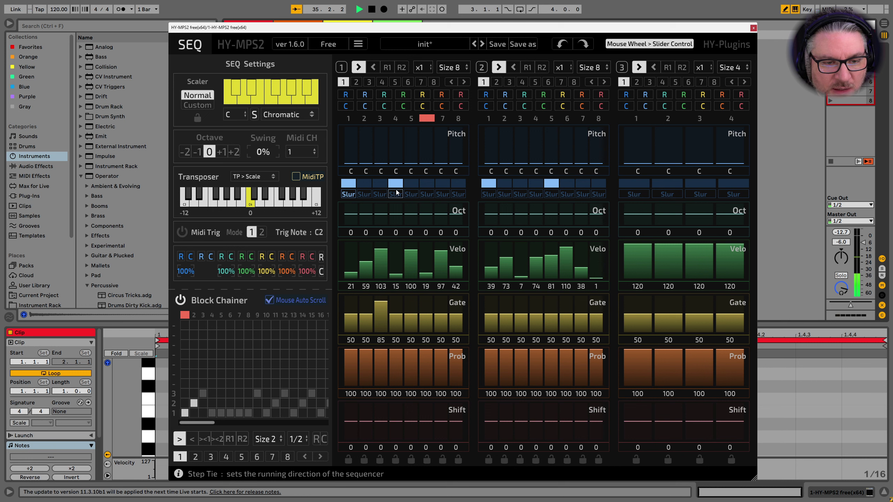
{"action": "left_click", "coordinate": [396, 185]}
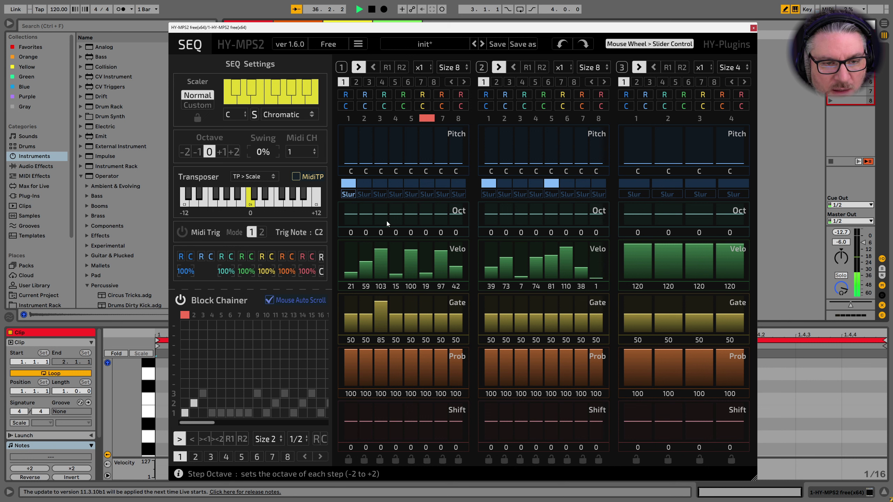
{"action": "left_click", "coordinate": [367, 196]}
{"action": "left_click", "coordinate": [397, 184]}
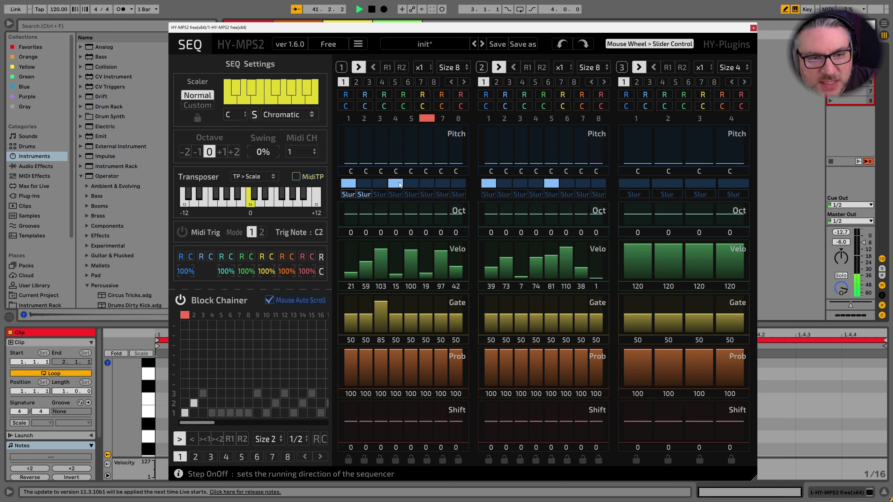
{"action": "left_click", "coordinate": [395, 183]}
{"action": "left_click", "coordinate": [399, 184]}
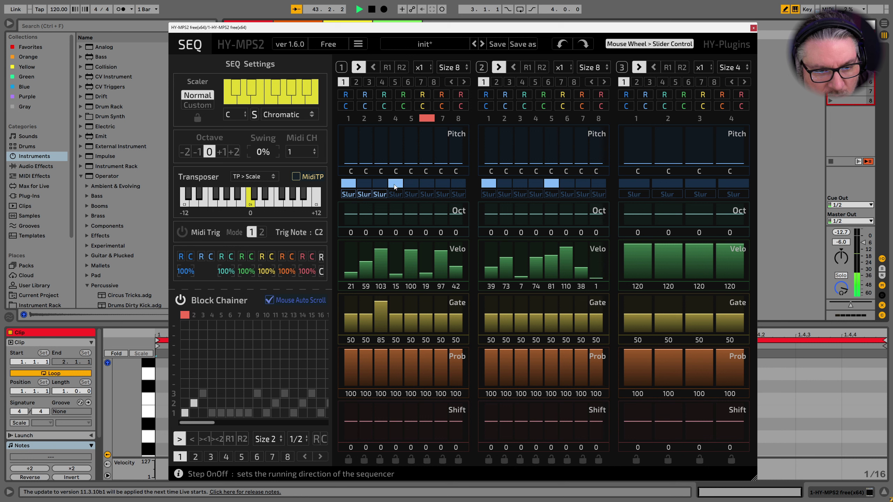
{"action": "left_click", "coordinate": [397, 187]}
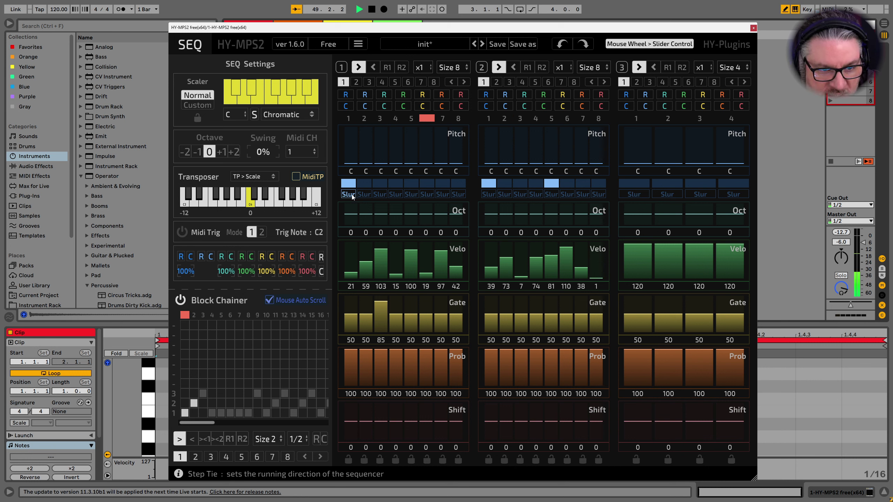
Try the x2 and x3 clock multipliers on block 1 and return it to x1.
{"action": "left_click", "coordinate": [422, 67]}
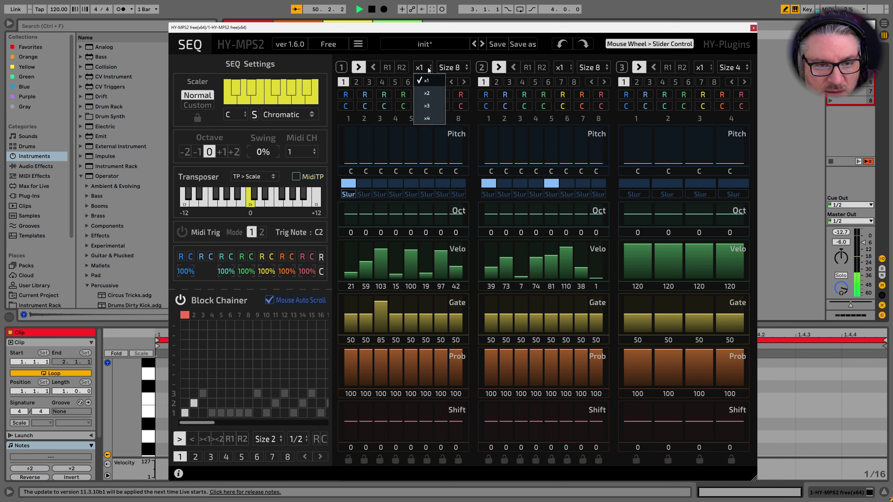
{"action": "left_click", "coordinate": [430, 93]}
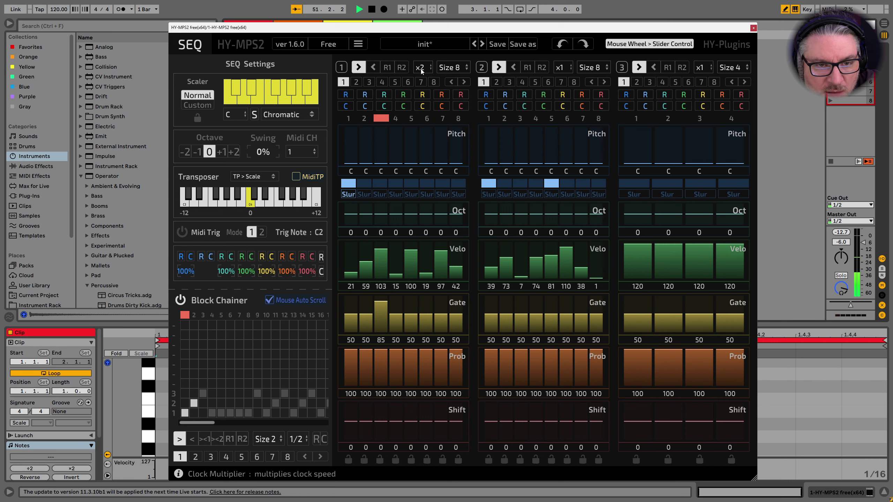
{"action": "left_click", "coordinate": [422, 69]}
{"action": "left_click", "coordinate": [431, 106]}
{"action": "left_click", "coordinate": [422, 67]}
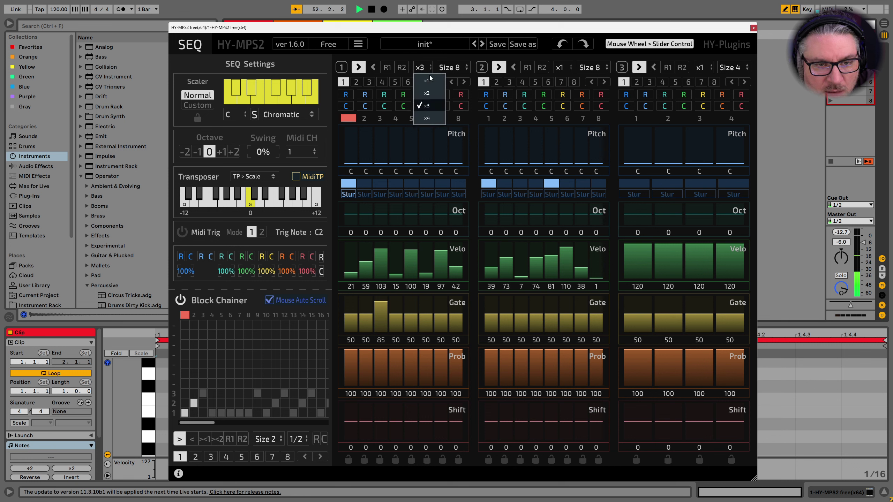
{"action": "left_click", "coordinate": [427, 80]}
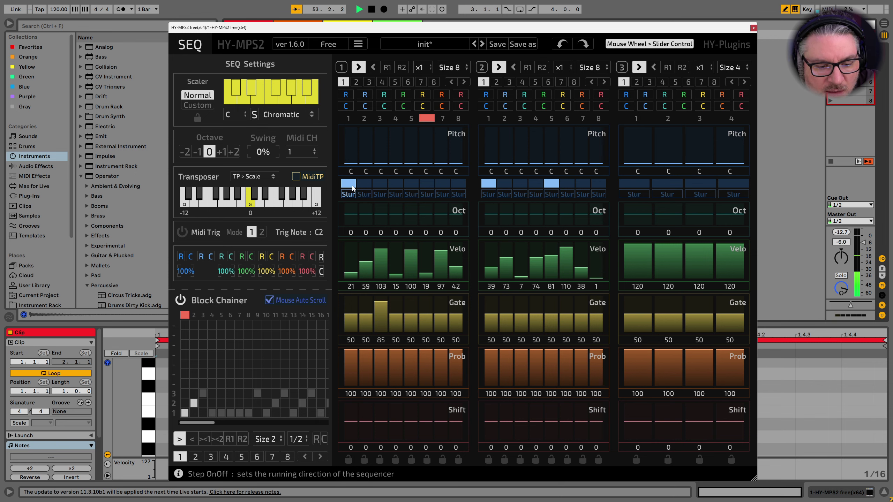
Search the browser's MIDI Effects for "midi" and add MIDI Monitor to the Syntom track ahead of the instrument.
{"action": "left_click_drag", "start_coordinate": [303, 30], "coordinate": [472, 27]}
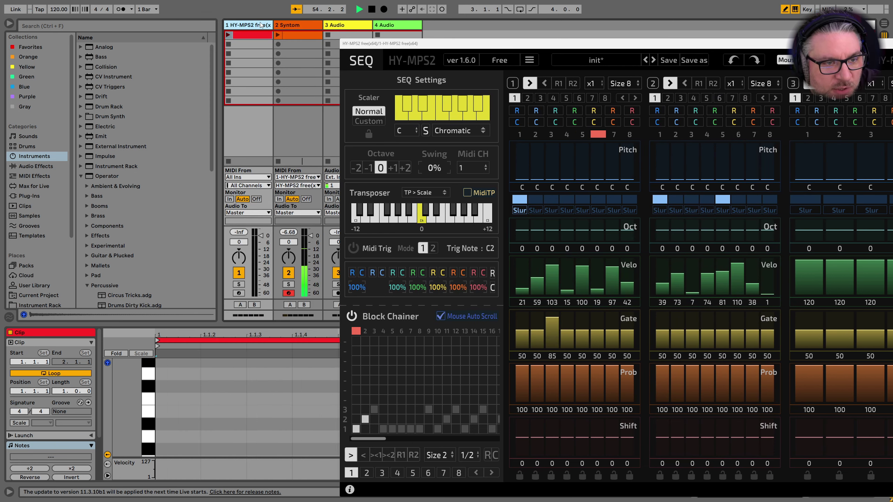
{"action": "left_click", "coordinate": [283, 26]}
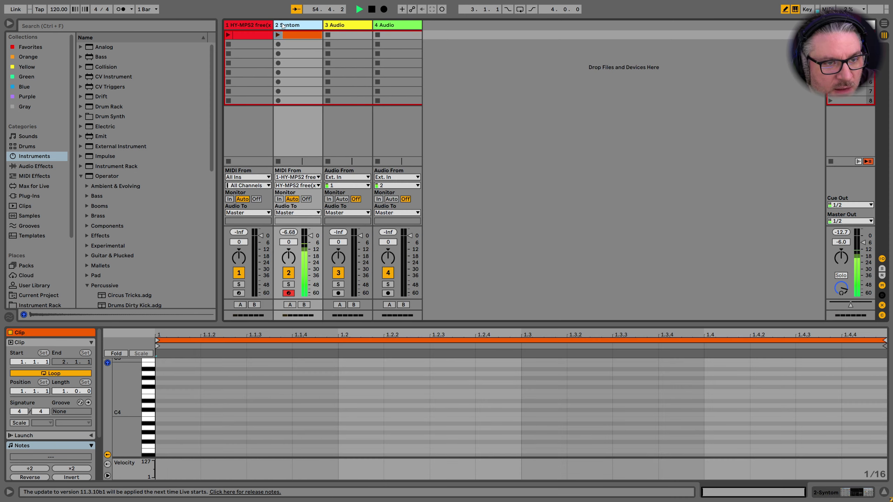
{"action": "left_click", "coordinate": [59, 25]}
{"action": "type", "text": "midi"}
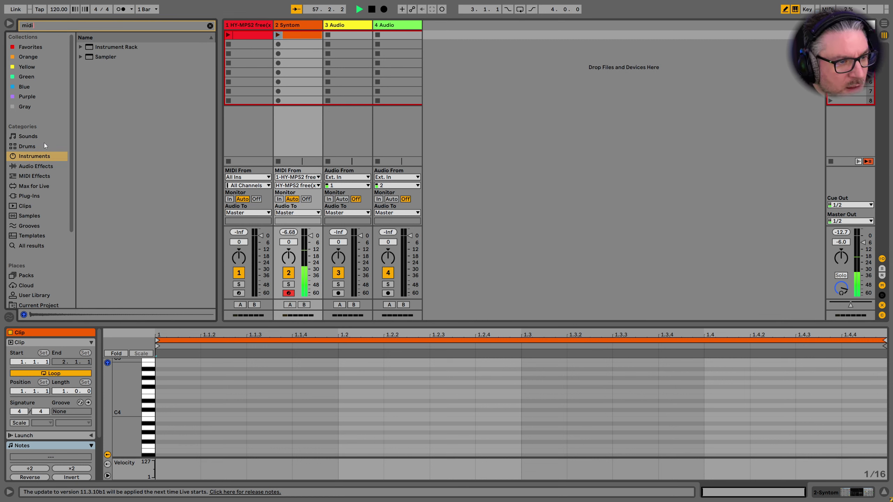
{"action": "left_click", "coordinate": [36, 177]}
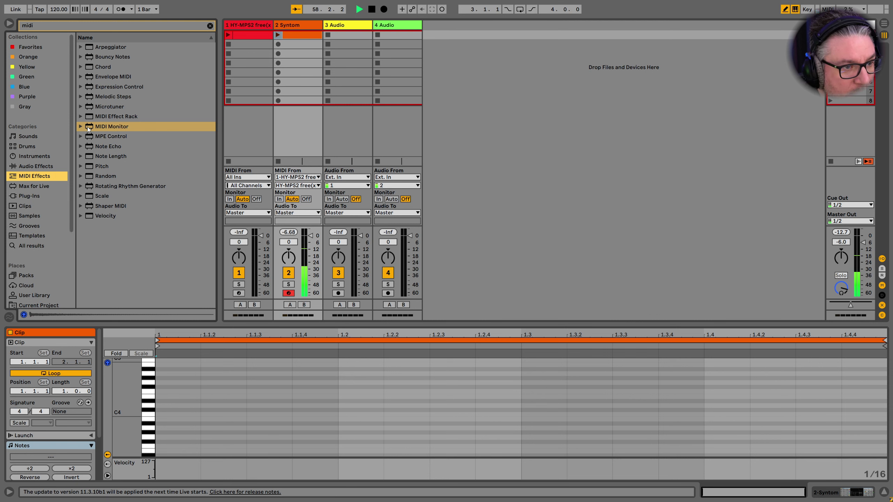
{"action": "left_click_drag", "start_coordinate": [87, 127], "coordinate": [304, 28]}
{"action": "left_click_drag", "start_coordinate": [286, 142], "coordinate": [286, 143]}
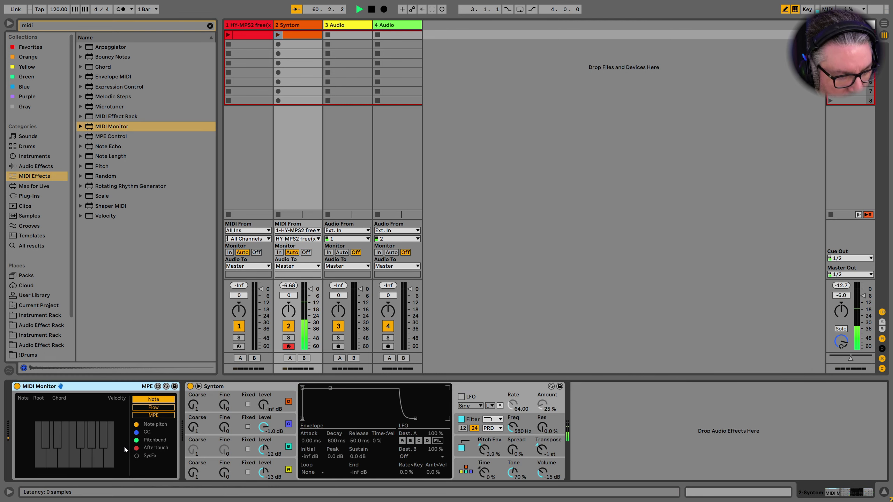
Switch MIDI Monitor to its Flow view to read the incoming note events, and return to the HY-MPS2 sequencer.
{"action": "left_click", "coordinate": [157, 408]}
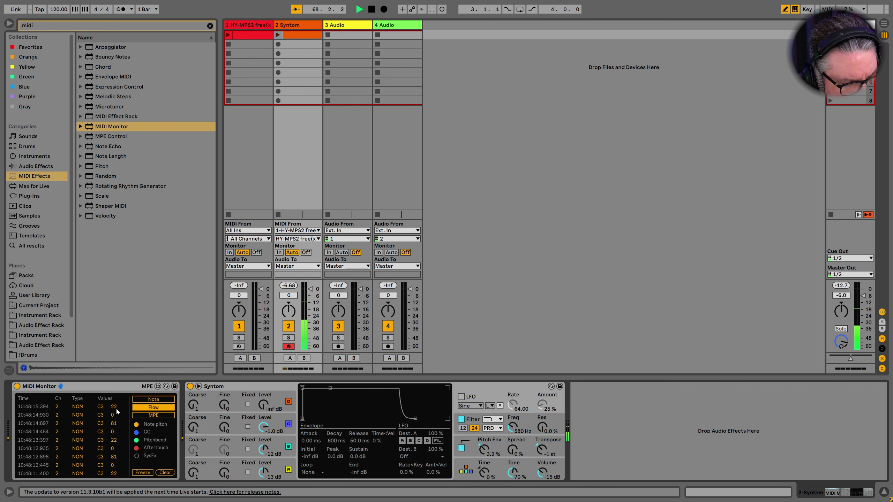
{"action": "left_click", "coordinate": [248, 25]}
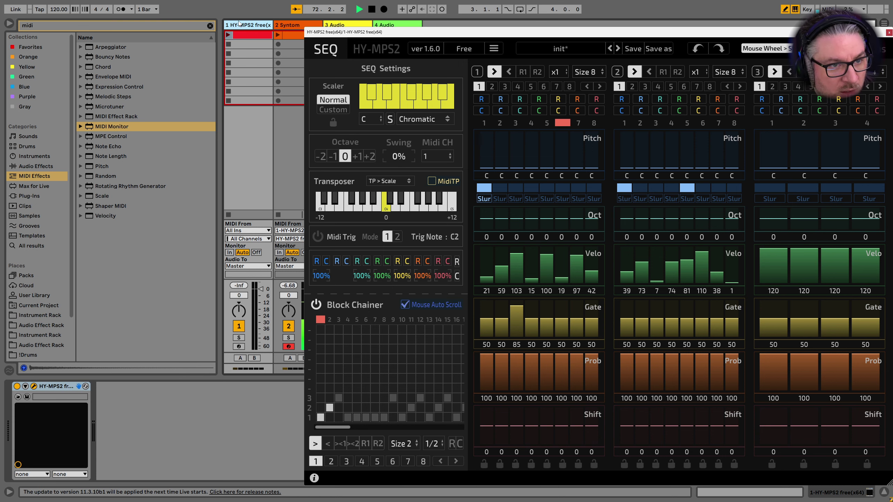
Try MIDI Monitor on the HY-MPS2 track ahead of the sequencer, and move it back to the Syntom track.
{"action": "left_click", "coordinate": [285, 25]}
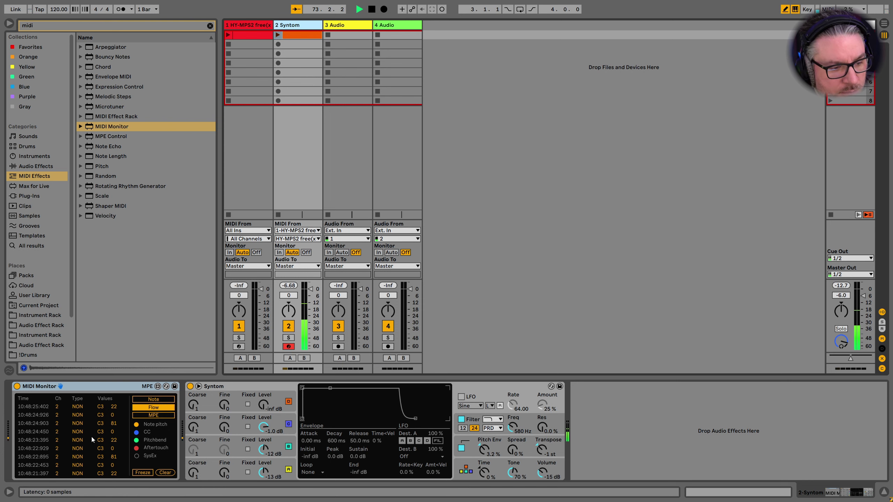
{"action": "left_click", "coordinate": [226, 117]}
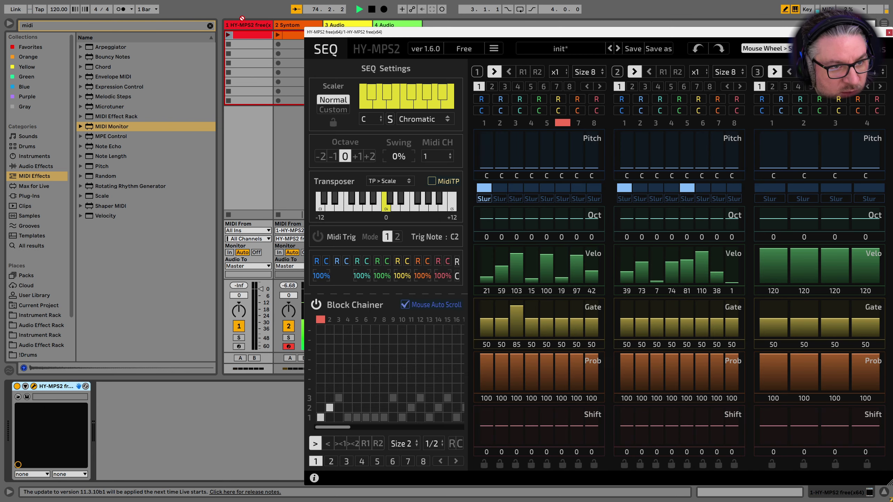
{"action": "left_click_drag", "start_coordinate": [136, 467], "coordinate": [14, 411]}
{"action": "mouse_move", "coordinate": [106, 387]}
{"action": "left_mouse_down"}
{"action": "mouse_move", "coordinate": [282, 394]}
{"action": "mouse_move", "coordinate": [297, 441]}
{"action": "left_mouse_up"}
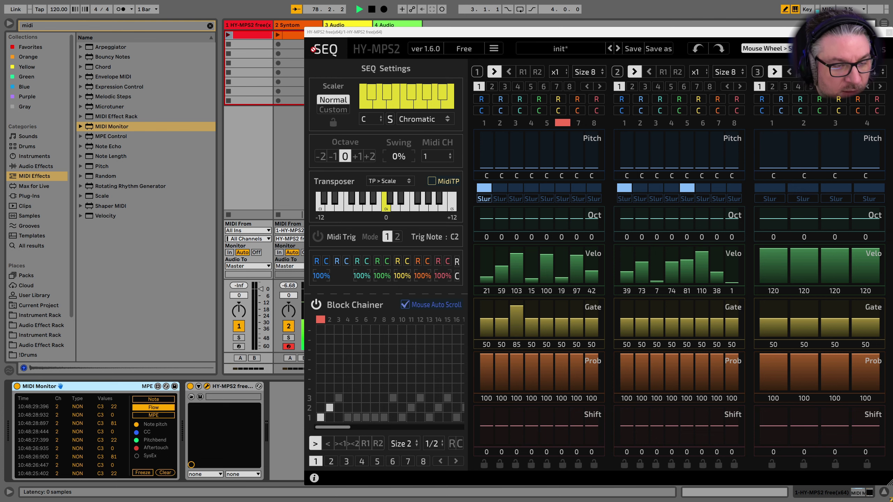
{"action": "key", "text": "Right"}
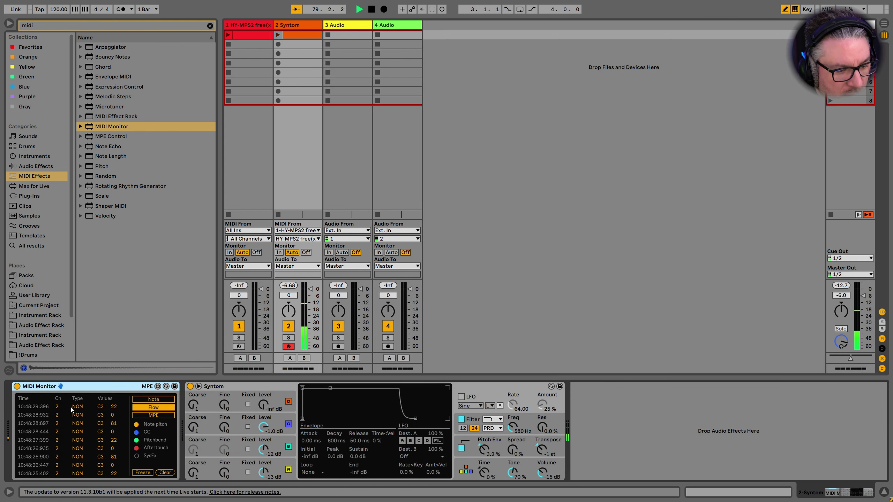
Clear MIDI Monitor's event log and compare the new note events with the HY-MPS2 sequence.
{"action": "left_click", "coordinate": [165, 472]}
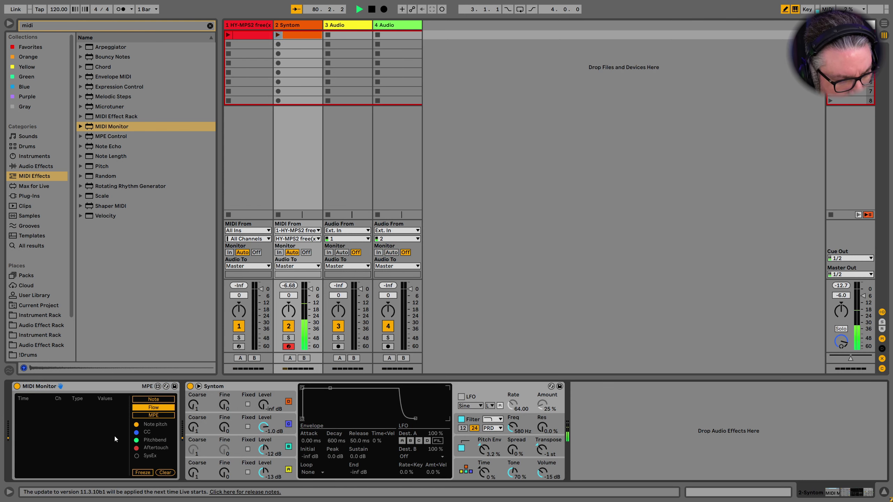
{"action": "key", "text": "Left"}
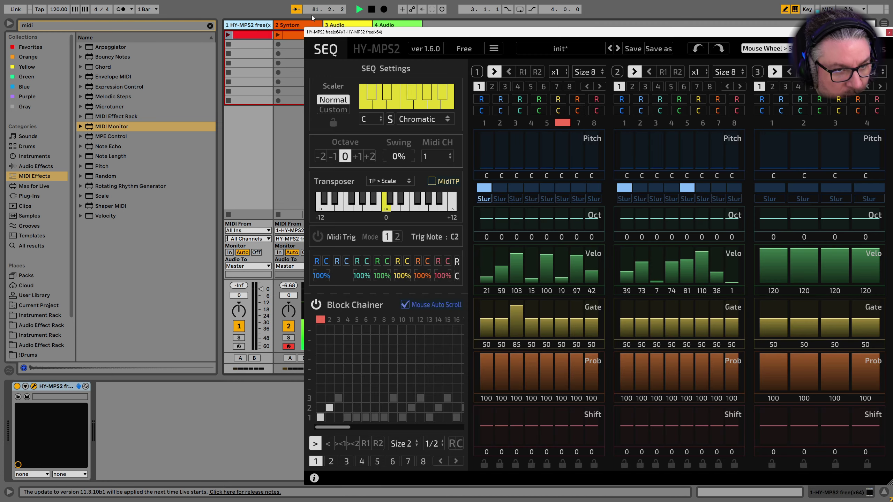
{"action": "left_click", "coordinate": [297, 25]}
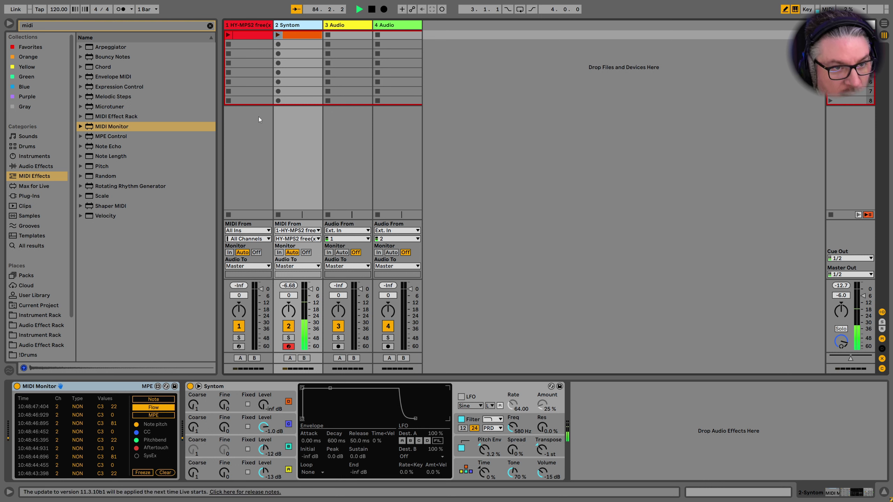
{"action": "left_click", "coordinate": [253, 26]}
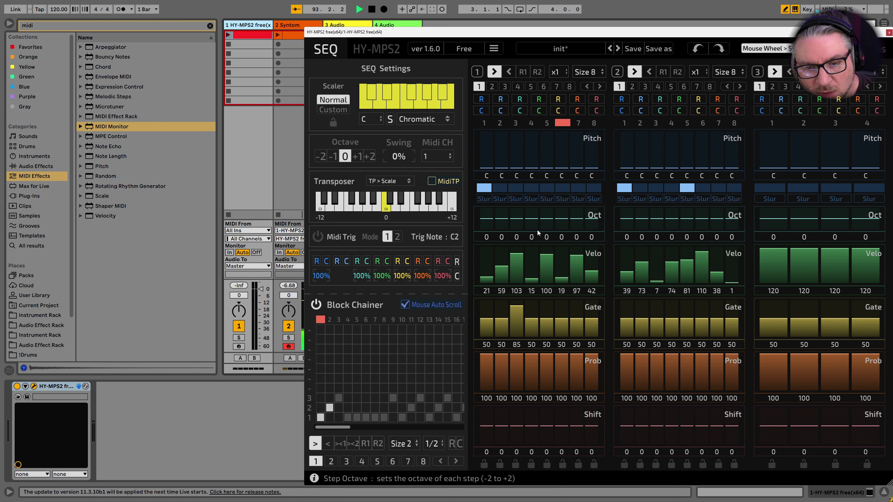
Switch on steps 3, 4, 5 and 7 of block 1 in the HY-MPS2 sequencer.
{"action": "left_click", "coordinate": [531, 187]}
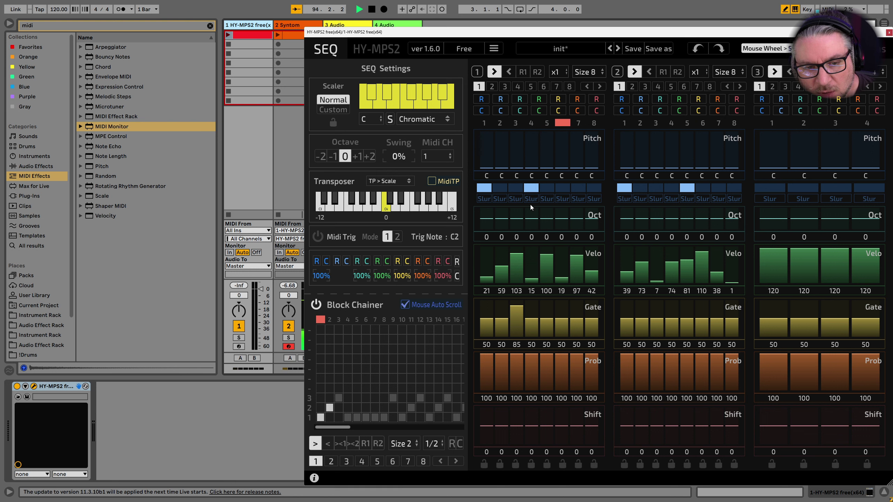
{"action": "left_click", "coordinate": [546, 188]}
{"action": "left_click", "coordinate": [578, 188]}
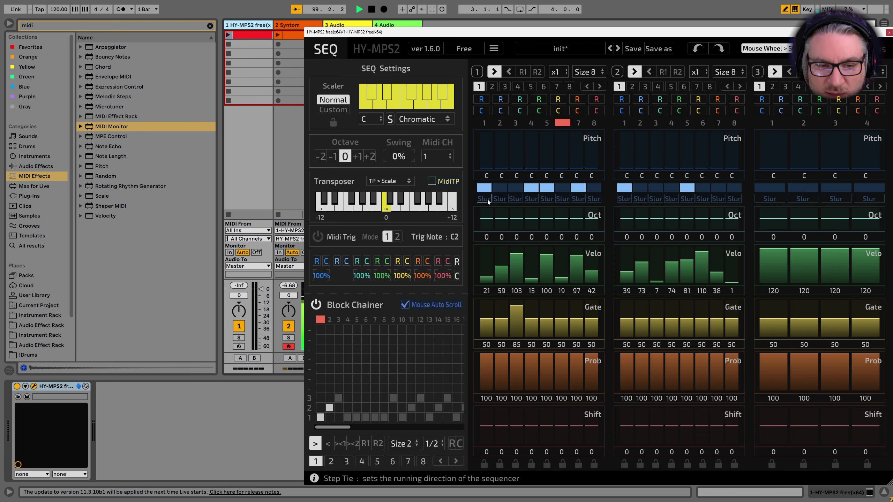
{"action": "left_click_drag", "start_coordinate": [639, 40], "coordinate": [530, 25]}
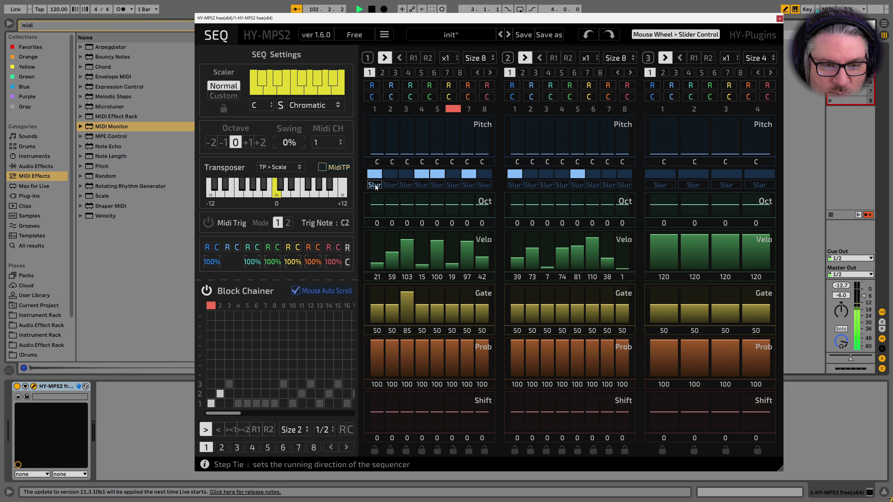
{"action": "left_click", "coordinate": [412, 174]}
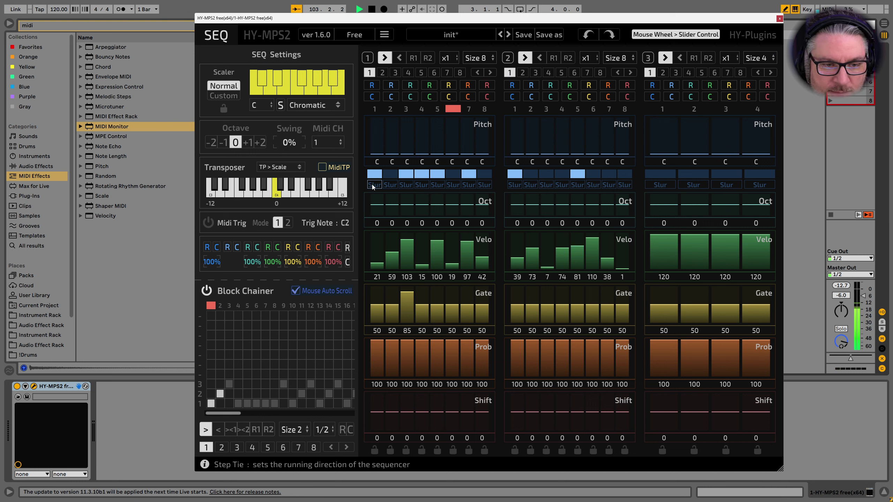
In block 1, set step 3 to velocity 58 and gate 24, and step 4 to octave +1, velocity 65 and gate 100.
{"action": "left_click", "coordinate": [406, 254]}
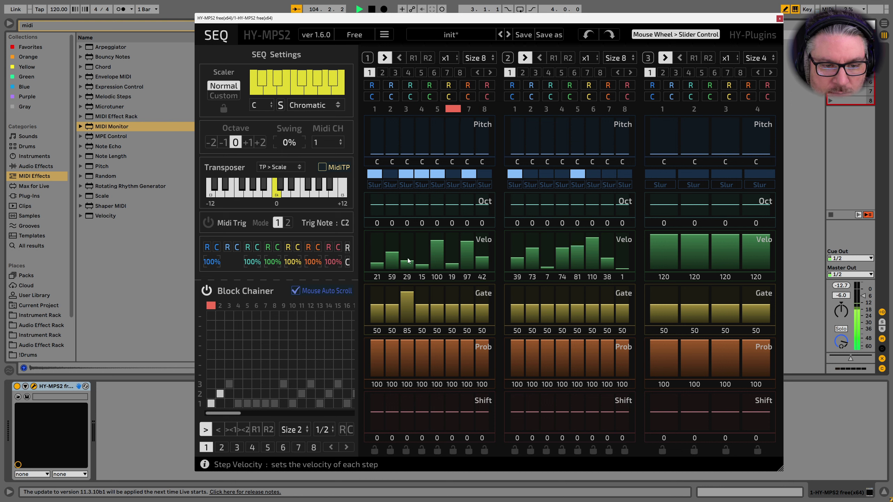
{"action": "left_click", "coordinate": [426, 239]}
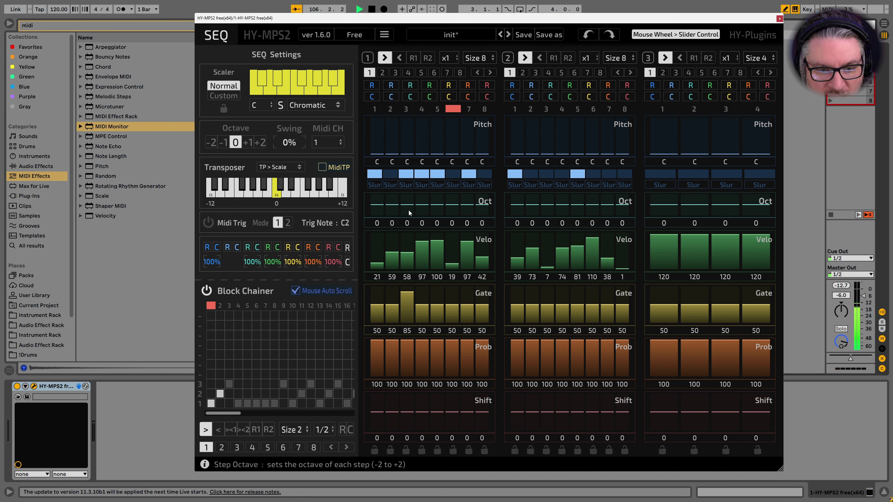
{"action": "left_click", "coordinate": [423, 201]}
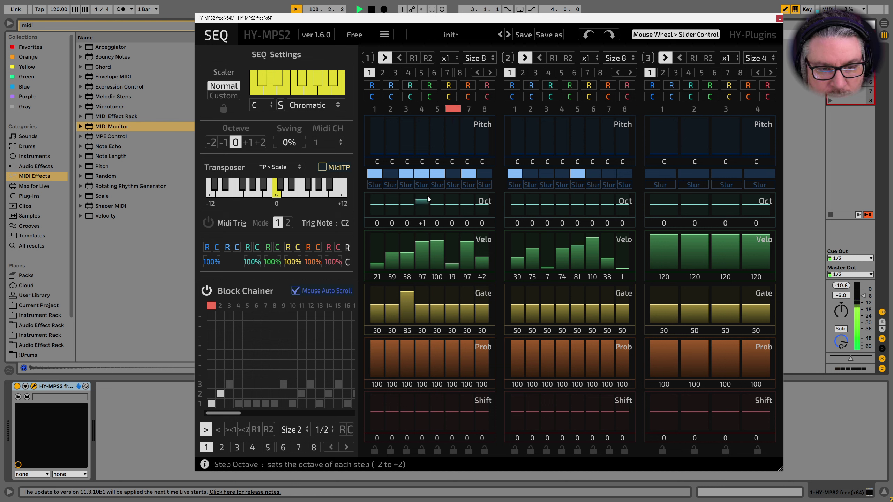
{"action": "left_click", "coordinate": [427, 259]}
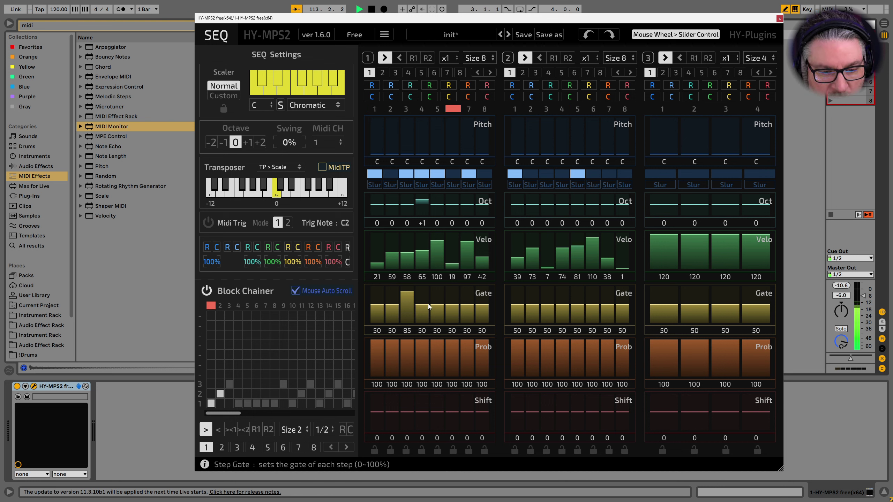
{"action": "mouse_move", "coordinate": [425, 303]}
{"action": "left_mouse_down"}
{"action": "mouse_move", "coordinate": [423, 282]}
{"action": "mouse_move", "coordinate": [410, 320]}
{"action": "left_mouse_up"}
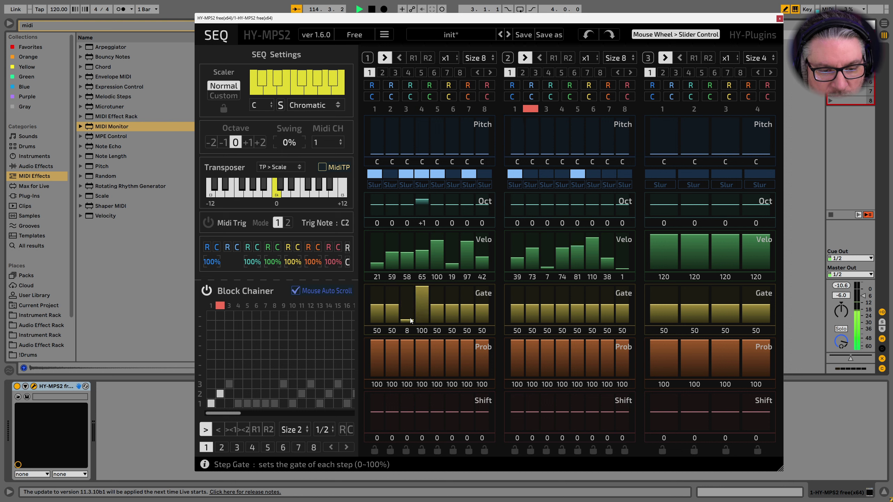
Try slurs on steps 3, 4 and 5 of block 1 and switch them off again.
{"action": "left_click", "coordinate": [422, 186]}
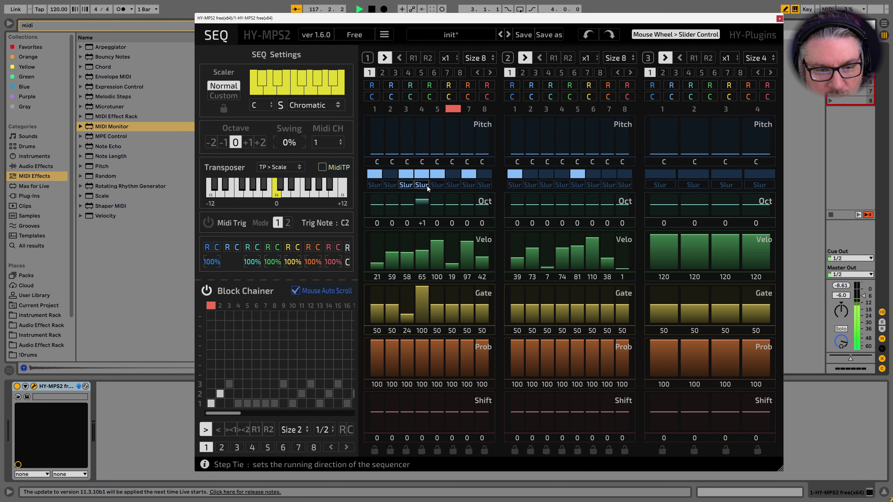
{"action": "left_click", "coordinate": [434, 187]}
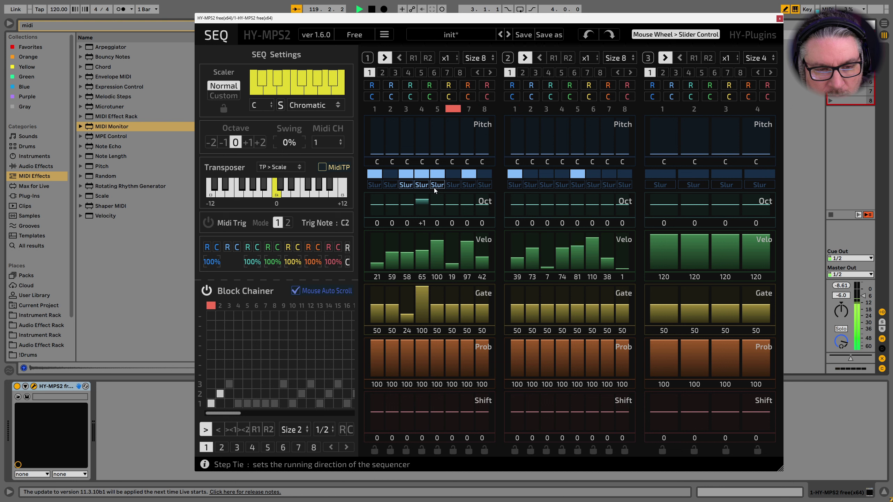
{"action": "left_click_drag", "start_coordinate": [434, 188], "coordinate": [408, 187]}
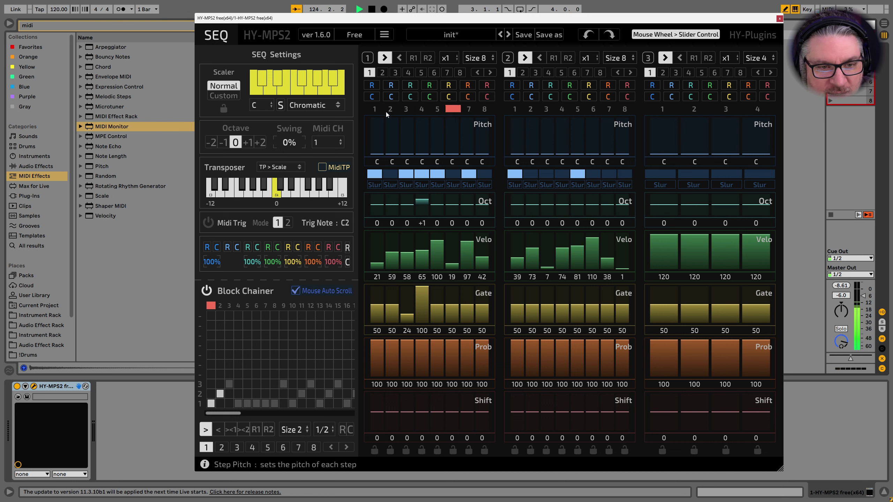
Try snapshot 2 on block 1 and on the Block Chainer, returning each to snapshot 1.
{"action": "left_click", "coordinate": [382, 72]}
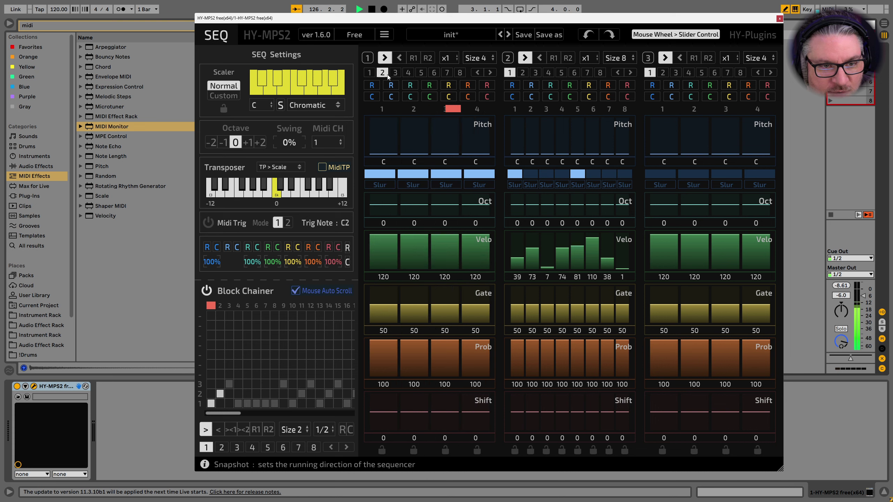
{"action": "left_click", "coordinate": [369, 72]}
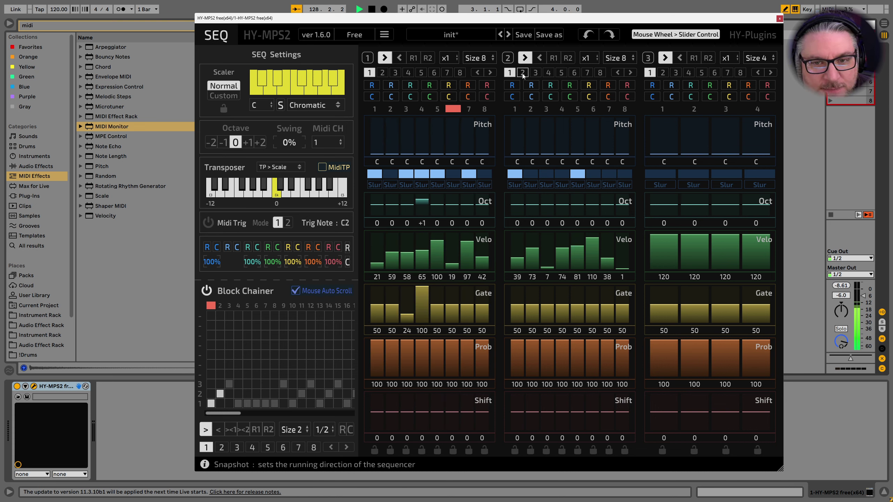
{"action": "left_click", "coordinate": [382, 73]}
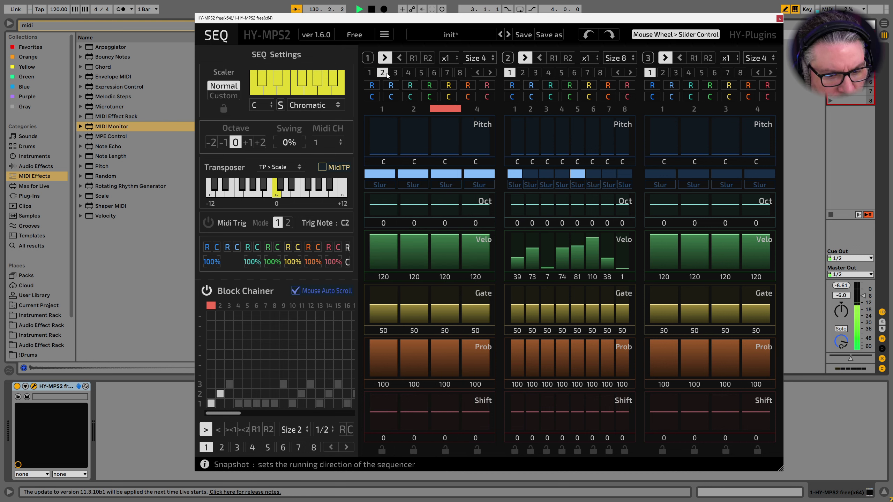
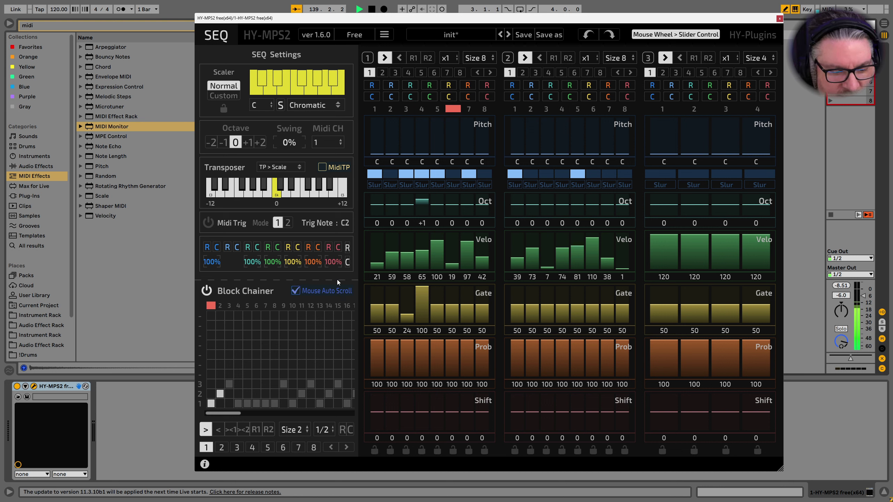
{"action": "left_click", "coordinate": [221, 448]}
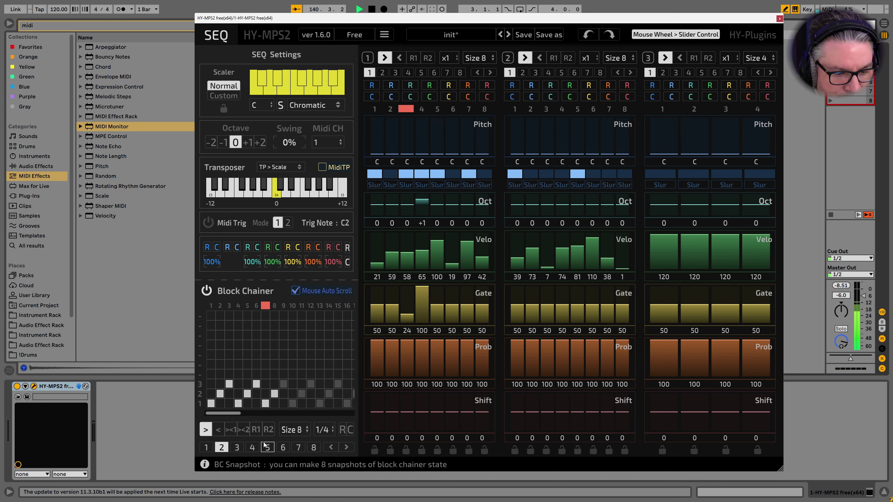
{"action": "left_click", "coordinate": [210, 451]}
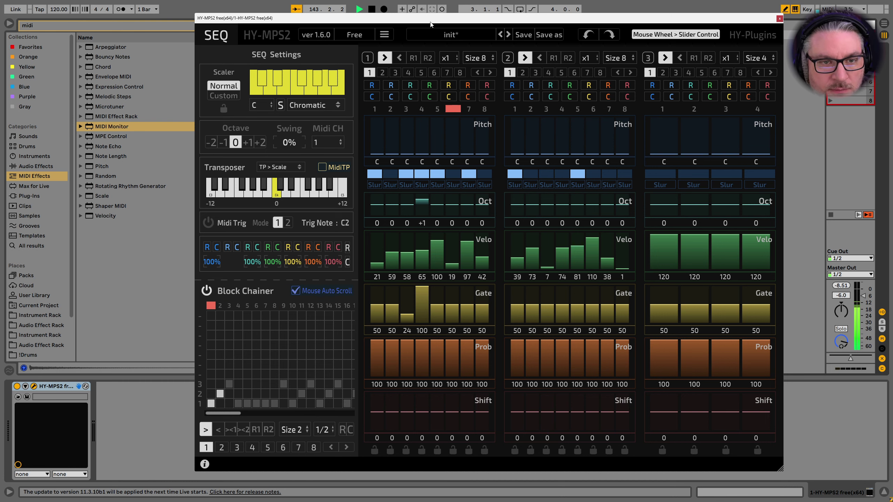
Reset the HY-MPS2 to its initial state and lower every step velocity in blocks 1 to 3 to 0.
{"action": "left_click_drag", "start_coordinate": [430, 24], "coordinate": [381, 39]}
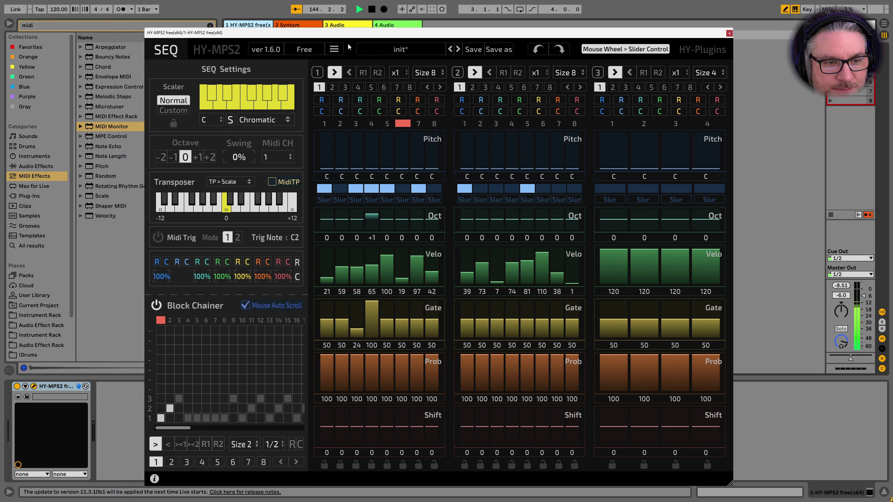
{"action": "left_click", "coordinate": [334, 49]}
{"action": "left_click", "coordinate": [404, 138]}
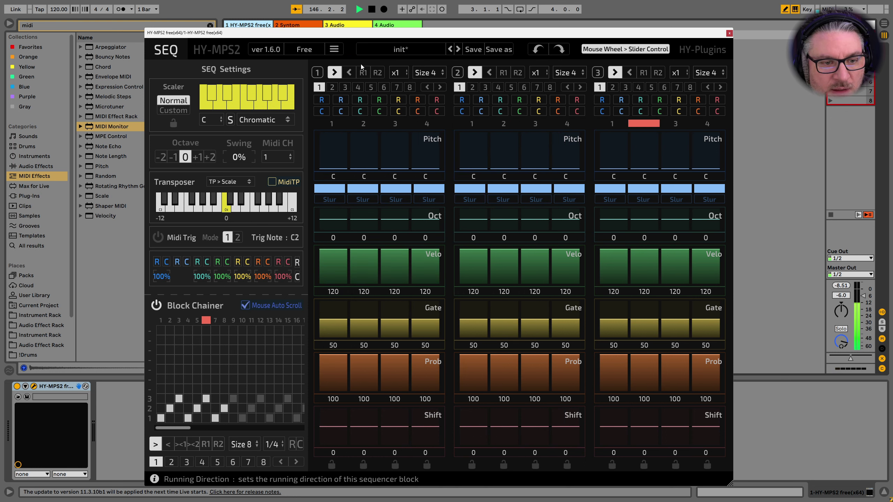
{"action": "mouse_move", "coordinate": [345, 272]}
{"action": "left_mouse_down"}
{"action": "mouse_move", "coordinate": [436, 284]}
{"action": "mouse_move", "coordinate": [706, 283]}
{"action": "left_mouse_up"}
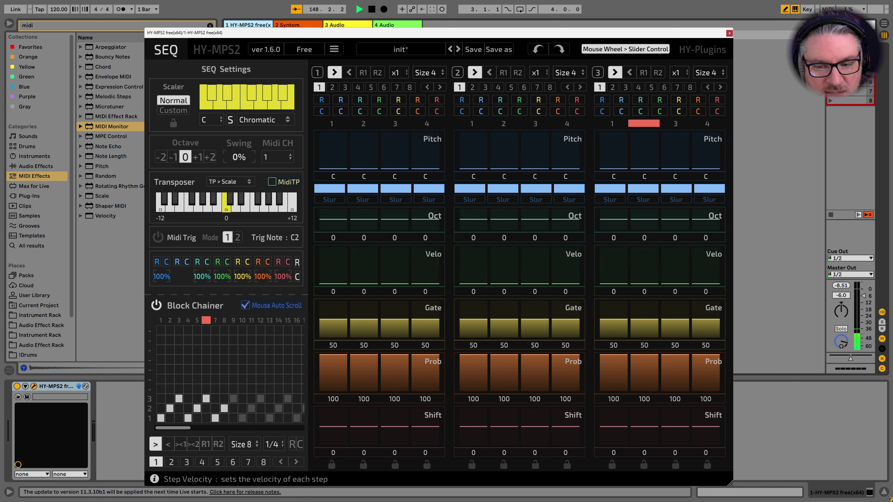
Set the Block Chainer to size 2 with a 1/2 step length.
{"action": "left_click", "coordinate": [247, 445]}
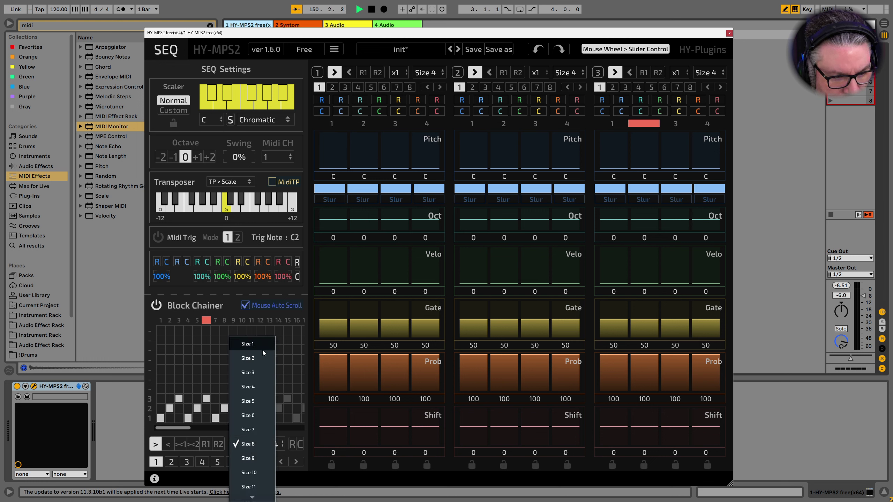
{"action": "left_click", "coordinate": [261, 359]}
{"action": "left_click", "coordinate": [273, 444]}
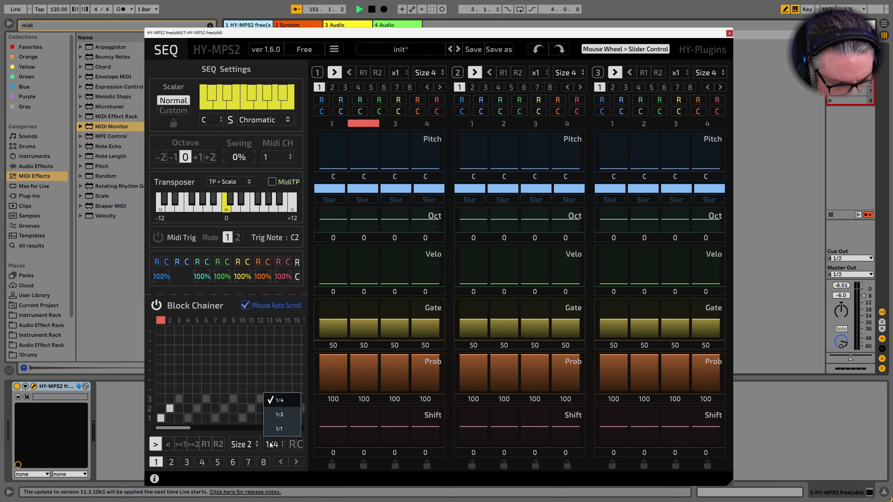
{"action": "left_click", "coordinate": [288, 416]}
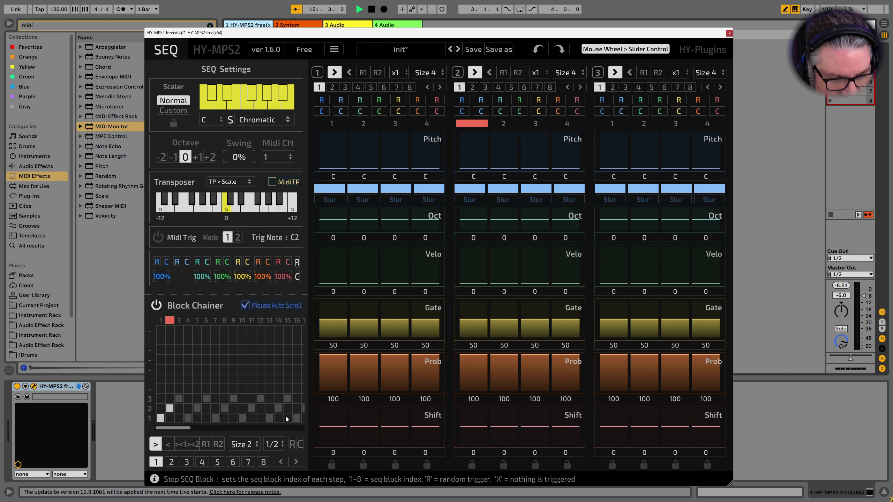
Set blocks 1 and 2 to size 8 and lower the velocities of their steps 5 to 8 to 0.
{"action": "left_click", "coordinate": [396, 73]}
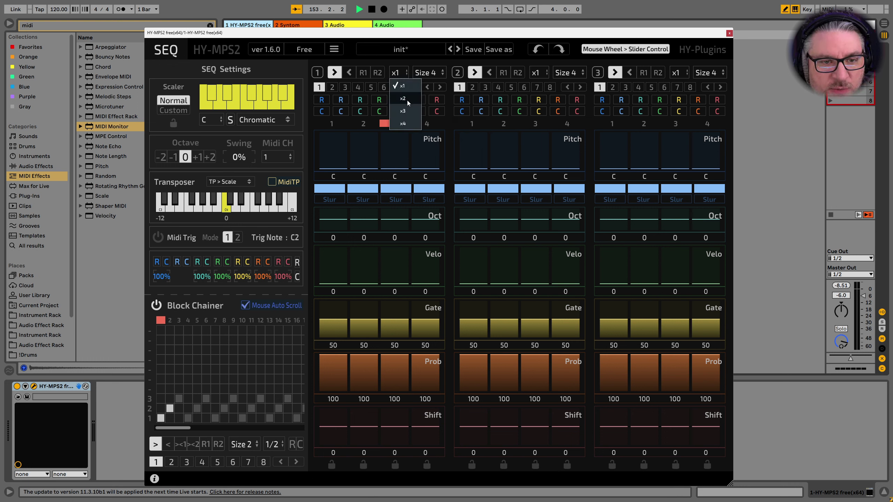
{"action": "left_click", "coordinate": [404, 86]}
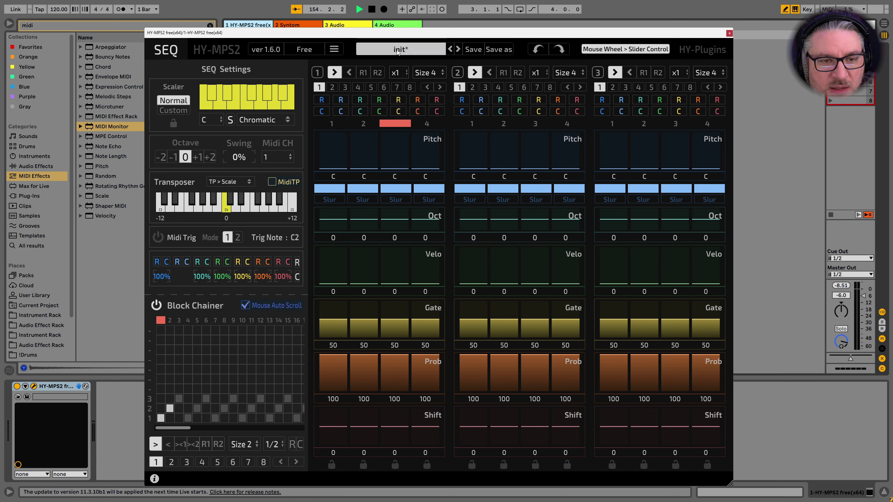
{"action": "left_click", "coordinate": [441, 71]}
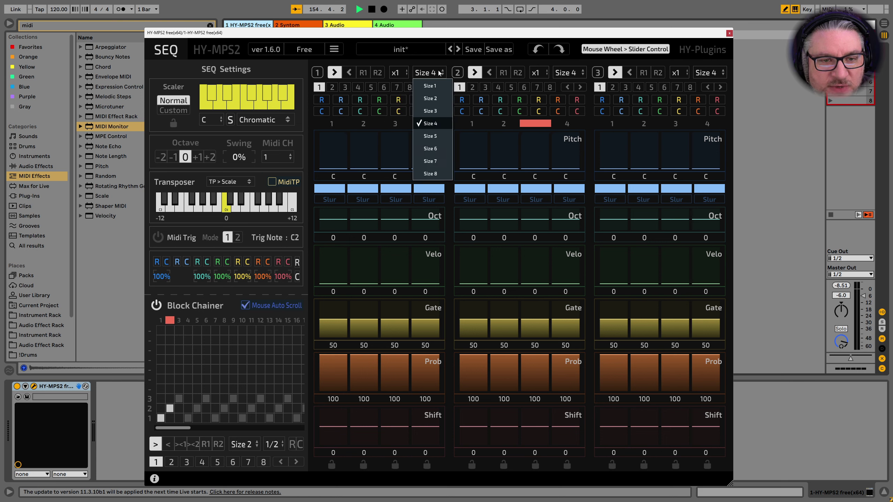
{"action": "left_click", "coordinate": [436, 173]}
{"action": "left_click", "coordinate": [574, 74]}
{"action": "left_click", "coordinate": [571, 180]}
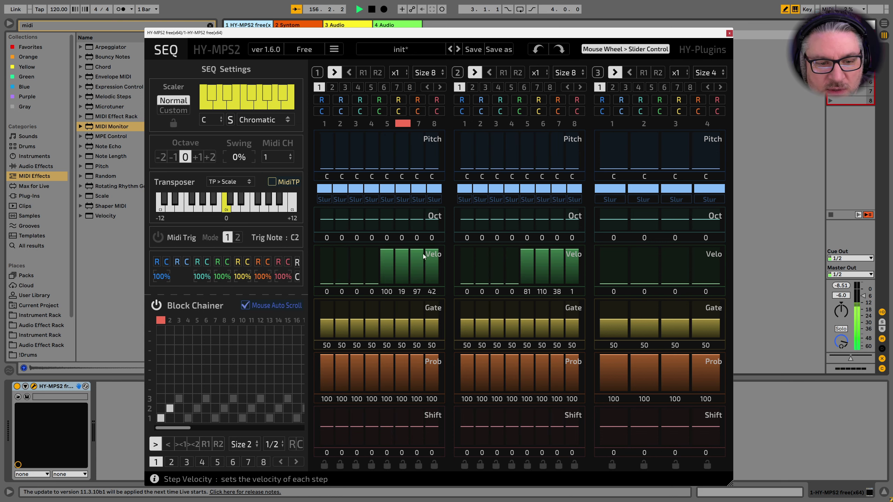
{"action": "left_click_drag", "start_coordinate": [387, 282], "coordinate": [435, 283]}
{"action": "left_click_drag", "start_coordinate": [537, 303], "coordinate": [580, 302]}
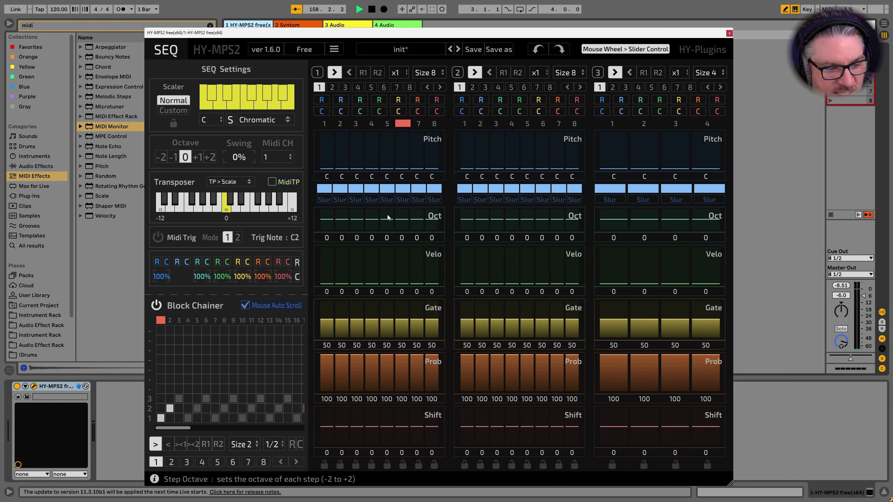
Save the current setup as a new preset named 16 Step Seq HY-MPS2_free.
{"action": "left_click", "coordinate": [509, 51]}
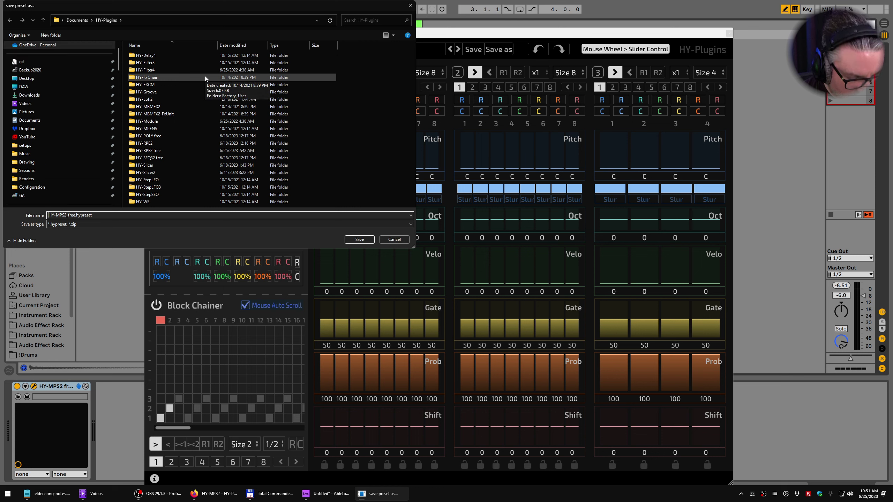
{"action": "key", "text": "Home"}
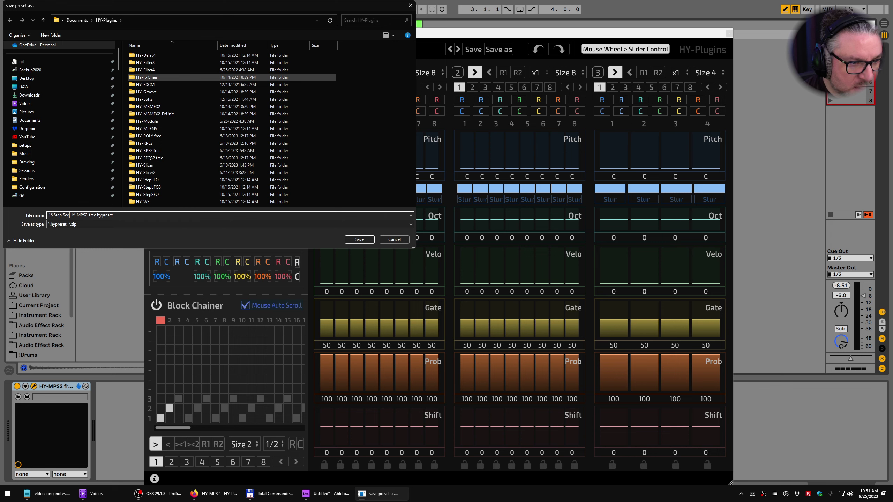
{"action": "key", "text": "Return"}
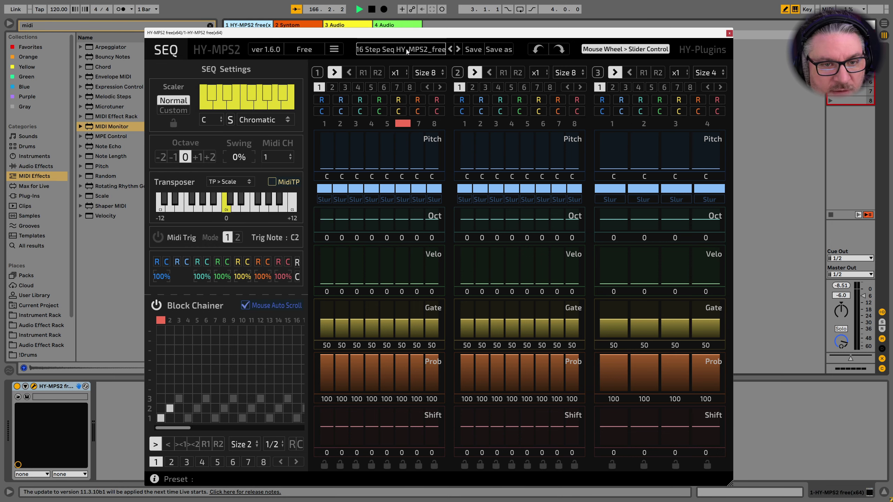
{"action": "left_click", "coordinate": [334, 49]}
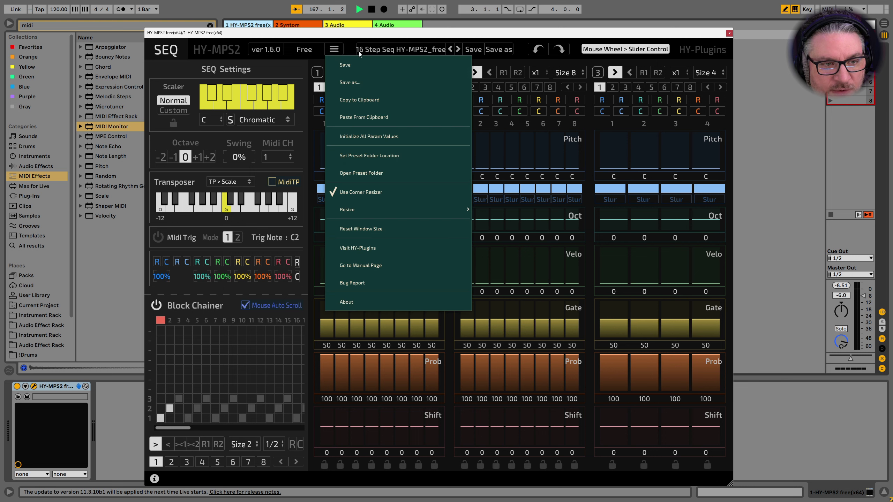
{"action": "left_click", "coordinate": [396, 49]}
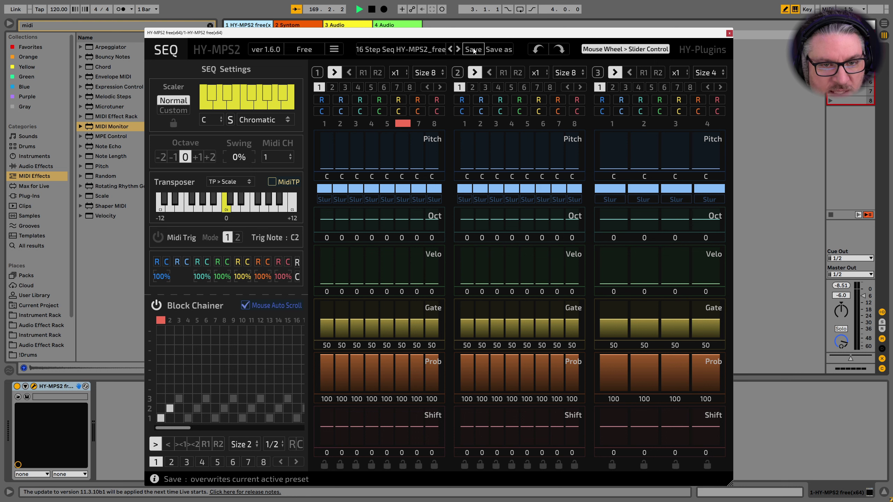
{"action": "left_click", "coordinate": [331, 51]}
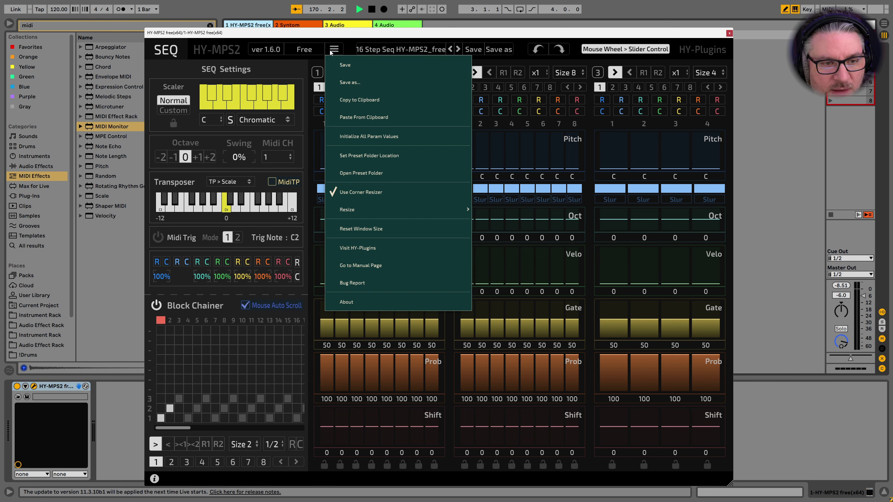
{"action": "left_click", "coordinate": [385, 169]}
{"action": "left_click", "coordinate": [439, 280]}
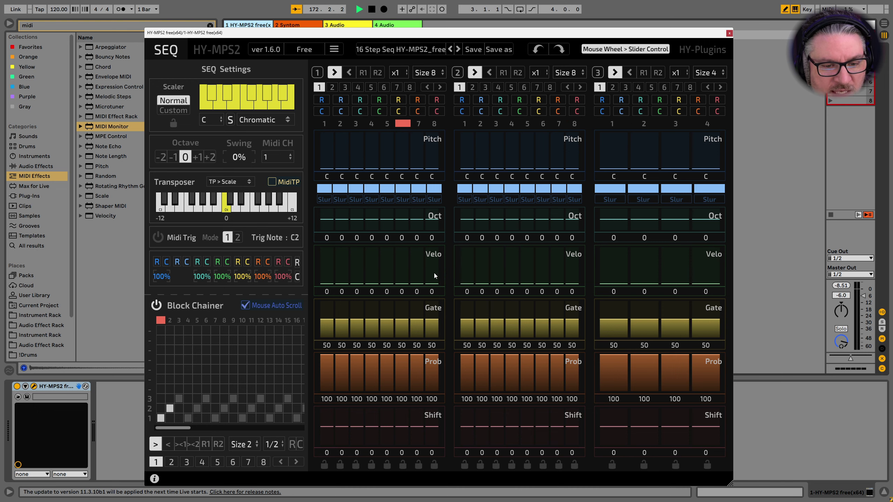
Create a new folder named HY-MPS2 inside Documents > HY-Plugins and set it as the plugin's preset folder.
{"action": "left_click", "coordinate": [334, 49]}
{"action": "left_click", "coordinate": [387, 160]}
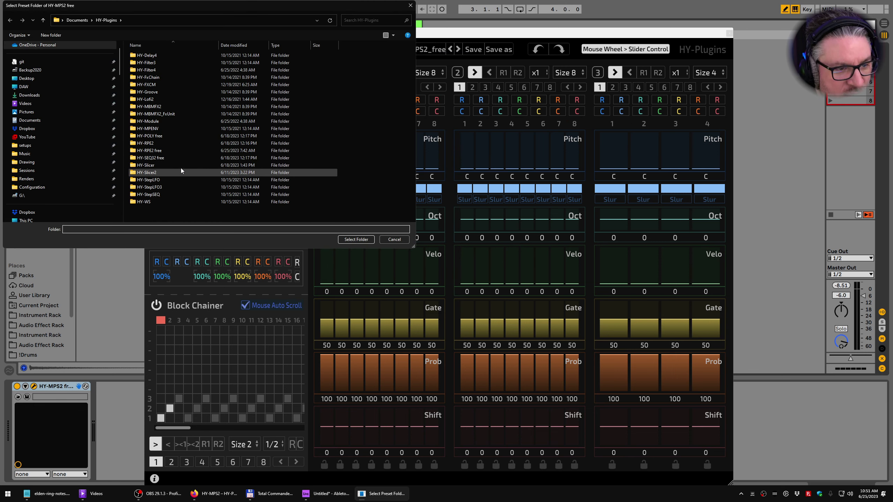
{"action": "left_click_drag", "start_coordinate": [252, 7], "coordinate": [464, 152]}
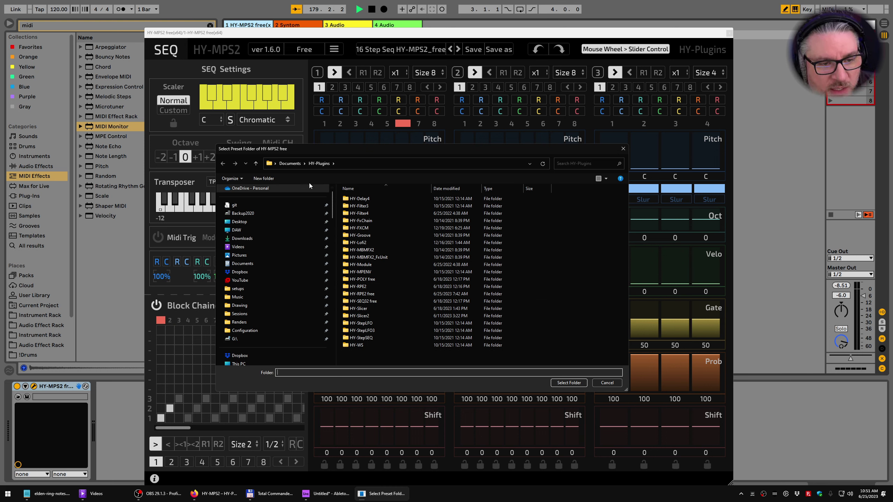
{"action": "left_click", "coordinate": [266, 178]}
{"action": "type", "text": "HY-MPS2"}
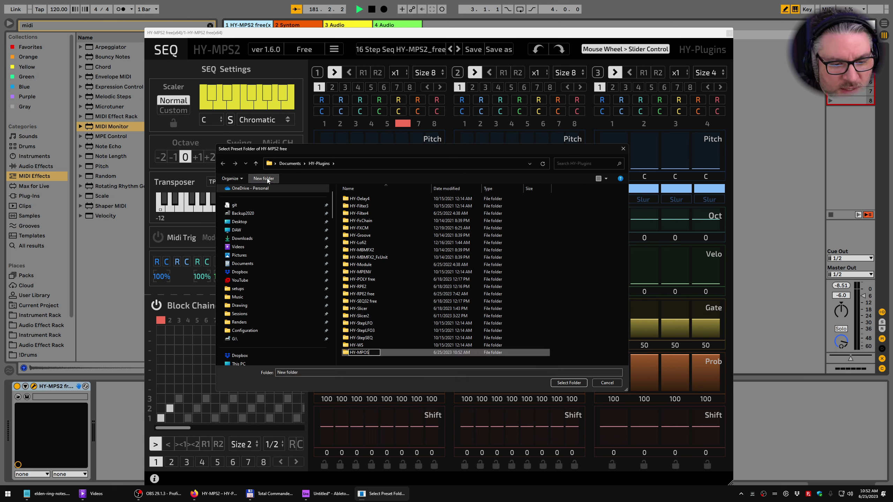
{"action": "key", "text": "Return"}
{"action": "key", "text": "Return"}
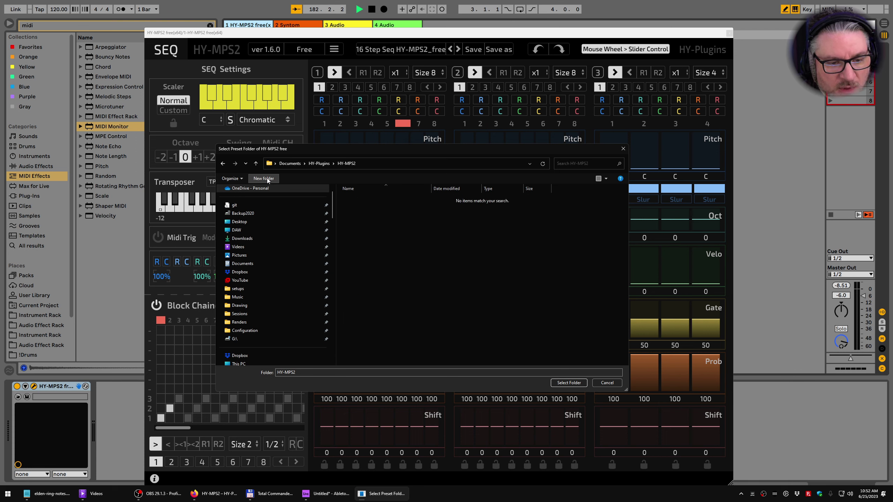
{"action": "left_click", "coordinate": [563, 382]}
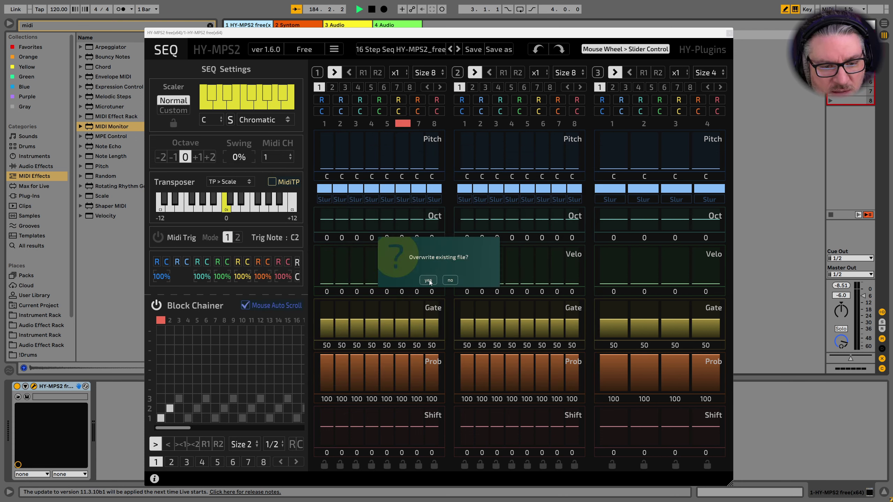
Decline overwriting the existing preset file and start saving the preset as a file in the HY-MPS2 folder instead.
{"action": "left_click", "coordinate": [450, 280]}
{"action": "left_click", "coordinate": [498, 50]}
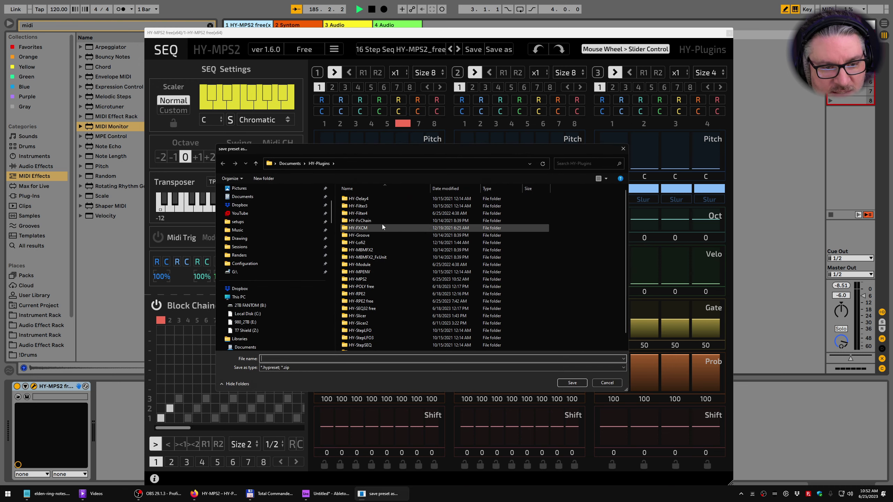
{"action": "scroll", "coordinate": [382, 292], "scroll_direction": "down", "scroll_amount": 1}
{"action": "left_click_drag", "start_coordinate": [373, 346], "coordinate": [385, 267]}
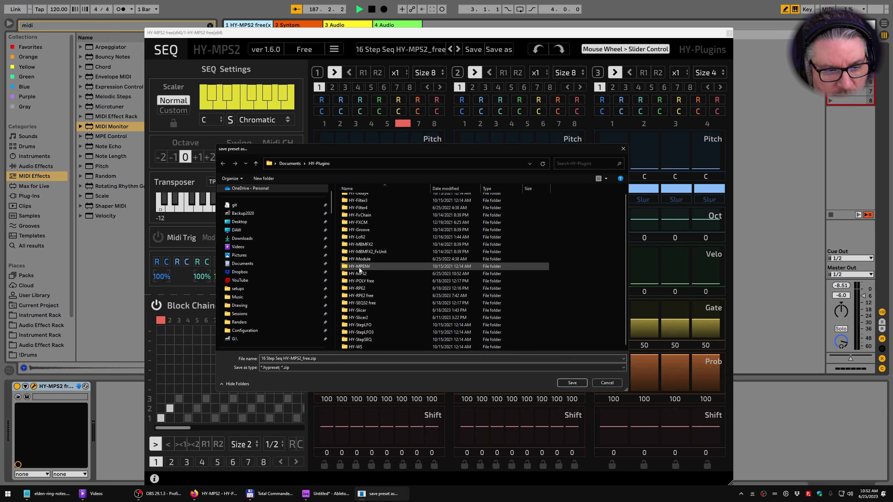
{"action": "double_click", "coordinate": [364, 274]}
Rename the existing preset file in the HY-MPS2 folder to 16 Step Seq.zip.
{"action": "left_click", "coordinate": [377, 200]}
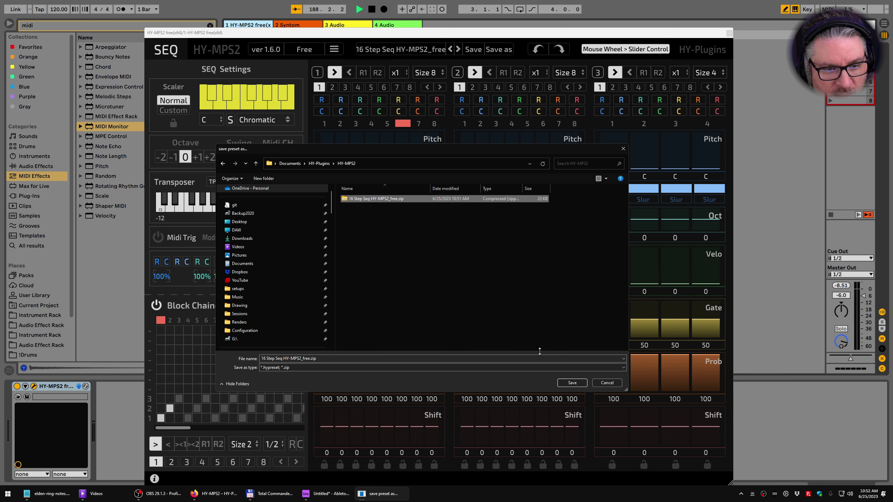
{"action": "key", "text": "F2"}
{"action": "key", "text": "Left"}
{"action": "key", "text": "ctrl+Right"}
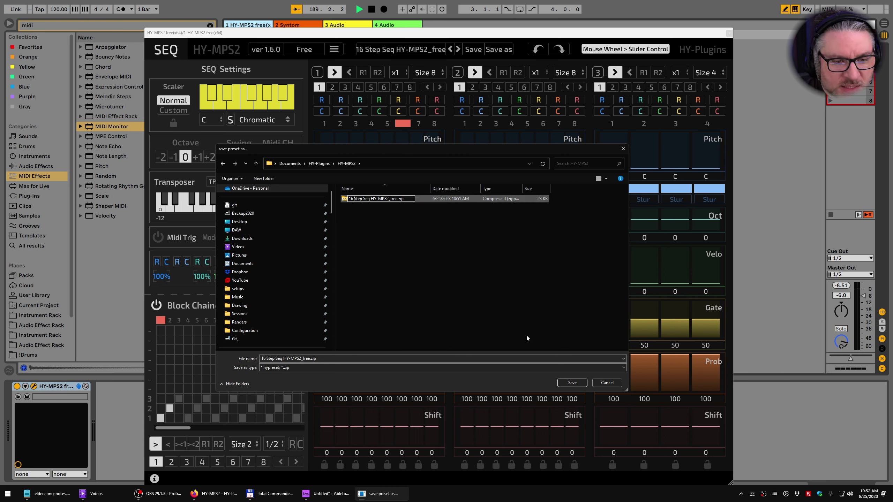
{"action": "key", "text": "ctrl+shift+Right"}
{"action": "key", "text": "ctrl+shift+Right"}
{"action": "key", "text": "Delete"}
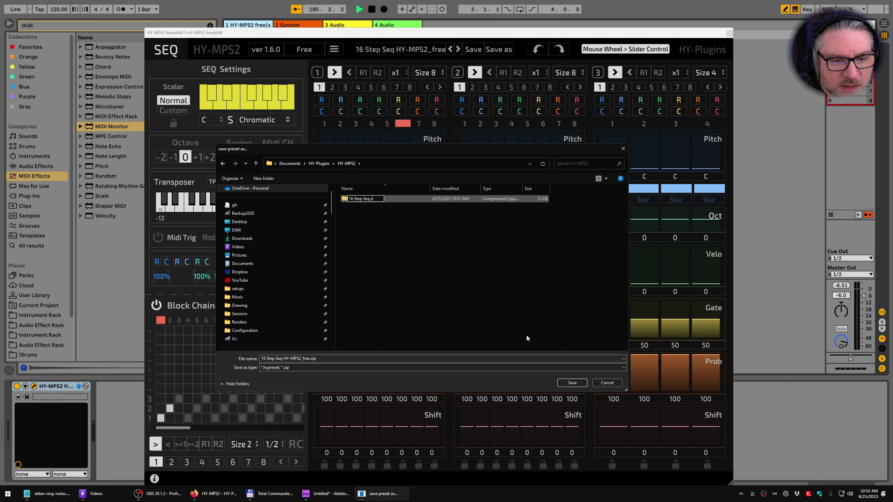
{"action": "key", "text": "Return"}
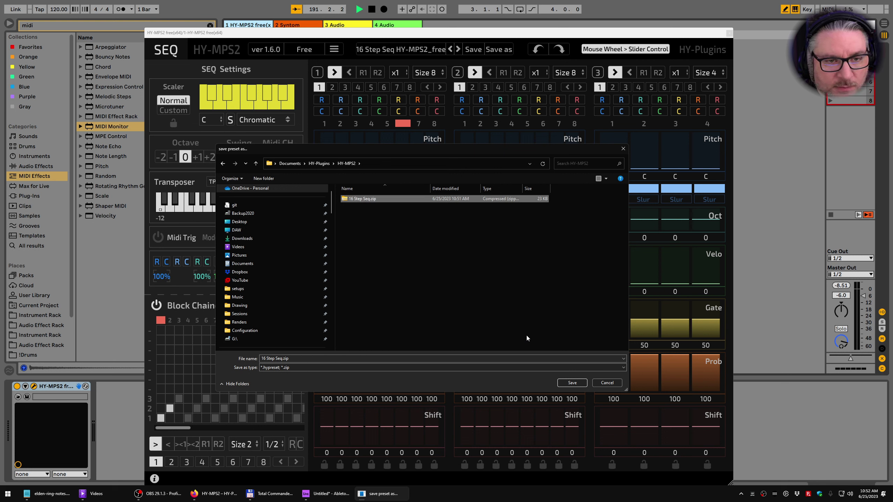
Save the preset as 16 Step Seq.zip, replacing the existing file.
{"action": "left_click", "coordinate": [568, 383]}
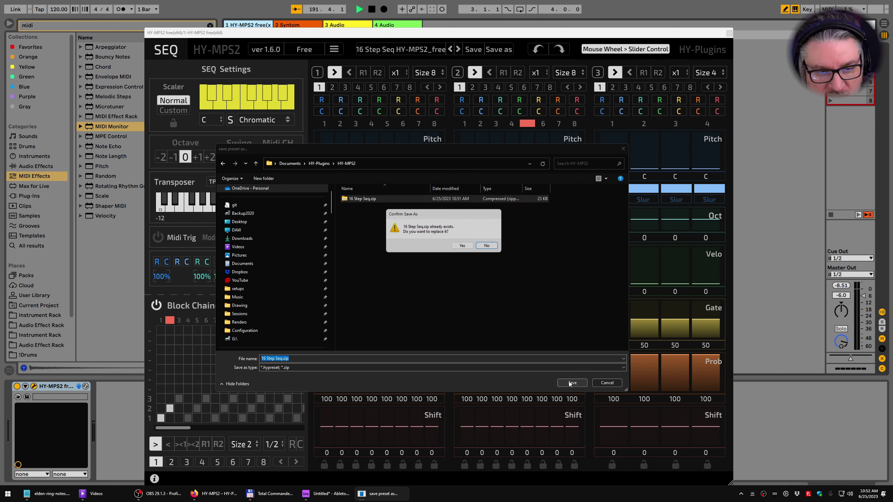
{"action": "left_click", "coordinate": [460, 249]}
{"action": "left_click", "coordinate": [404, 50]}
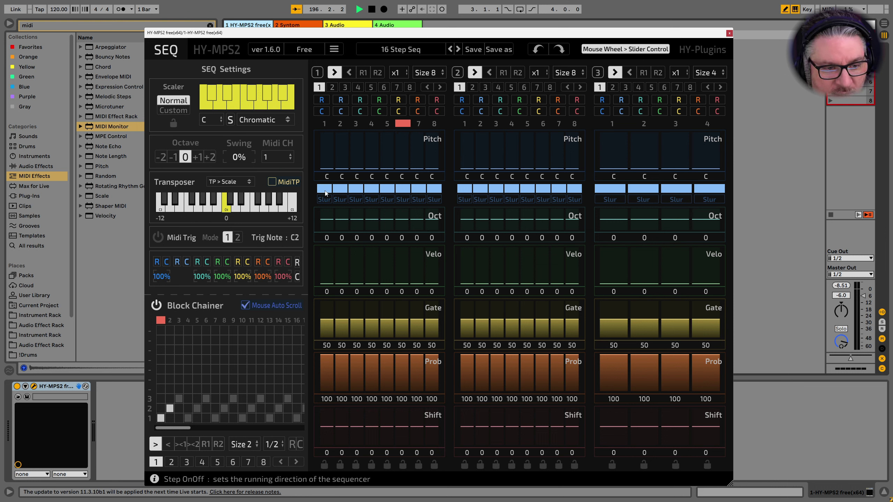
Switch off all eight steps in blocks 1 and 2 and overwrite the 16 Step Seq preset.
{"action": "left_click_drag", "start_coordinate": [325, 193], "coordinate": [436, 190]}
{"action": "left_click_drag", "start_coordinate": [575, 192], "coordinate": [519, 192]}
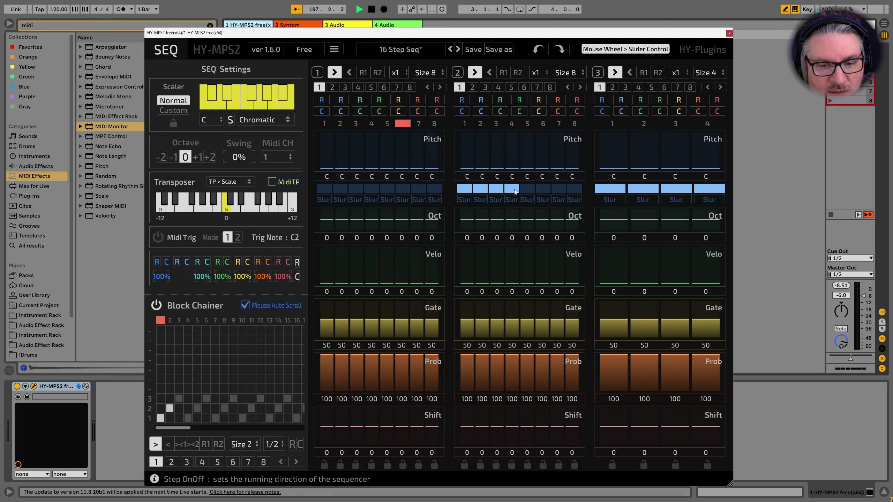
{"action": "left_click", "coordinate": [473, 49]}
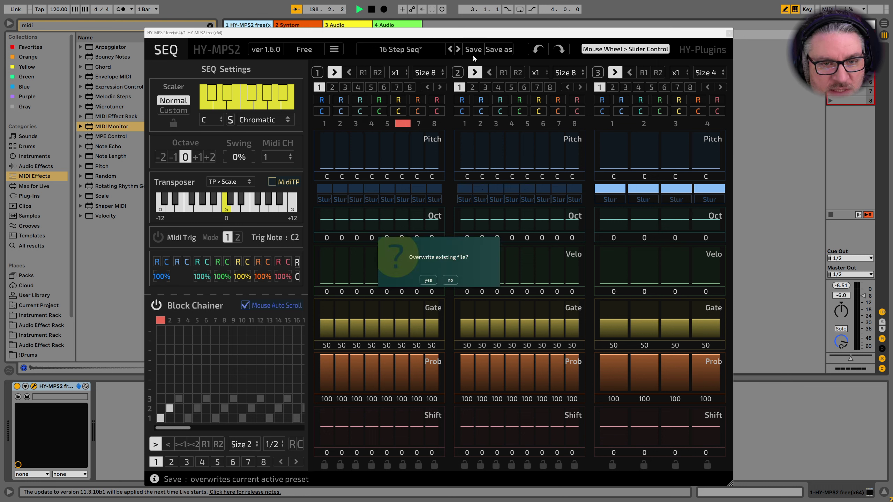
{"action": "left_click", "coordinate": [427, 280]}
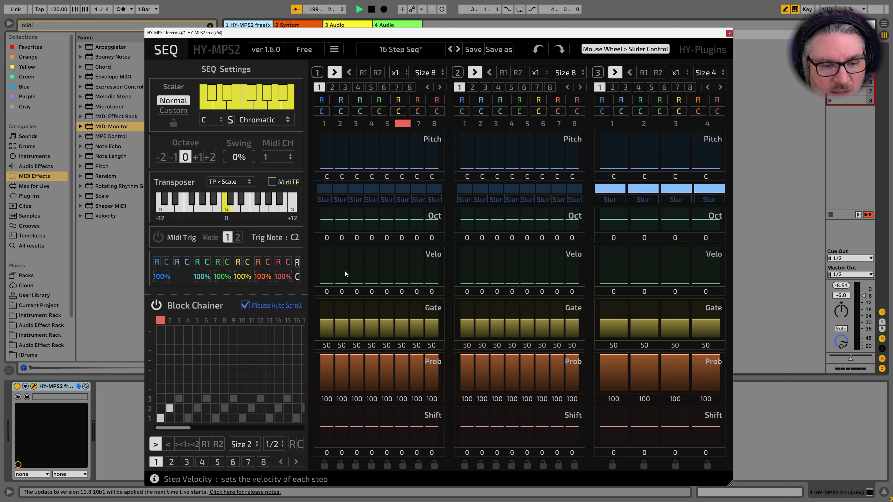
Reset the step velocities of blocks 1 and 2 to 120 and overwrite the 16 Step Seq preset.
{"action": "left_click", "coordinate": [384, 112]}
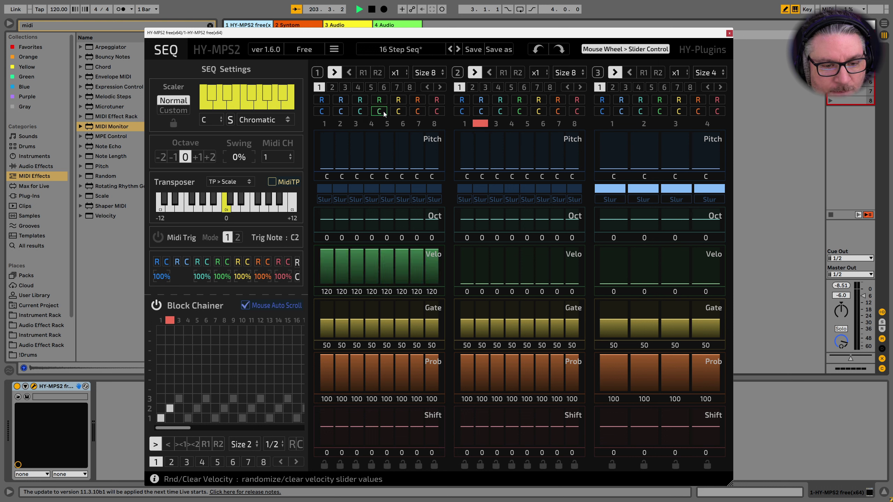
{"action": "left_click", "coordinate": [520, 112]}
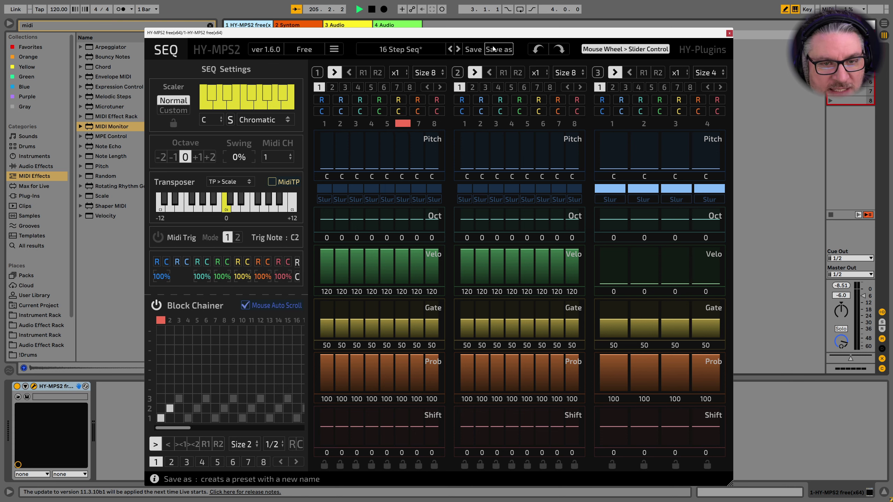
{"action": "left_click", "coordinate": [477, 51]}
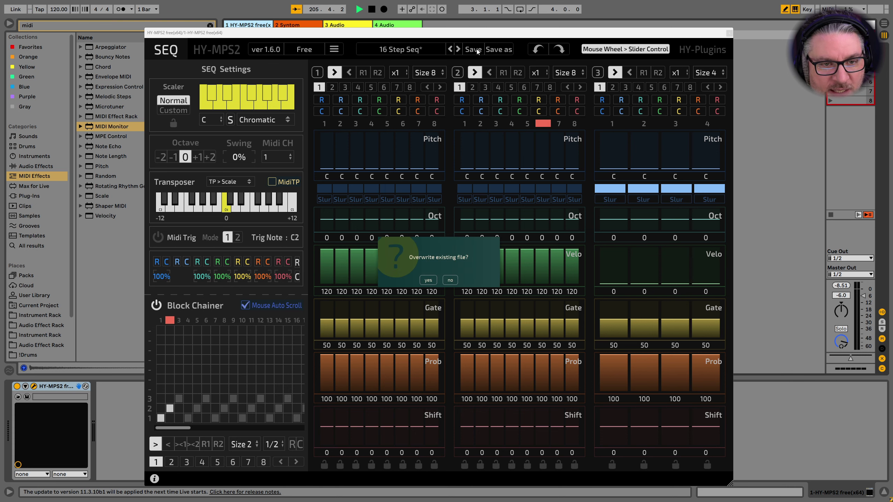
{"action": "left_click", "coordinate": [427, 280]}
Save the setup as a new preset named INIT - 16 Step Seq in the HY-MPS2 folder.
{"action": "left_click", "coordinate": [498, 49]}
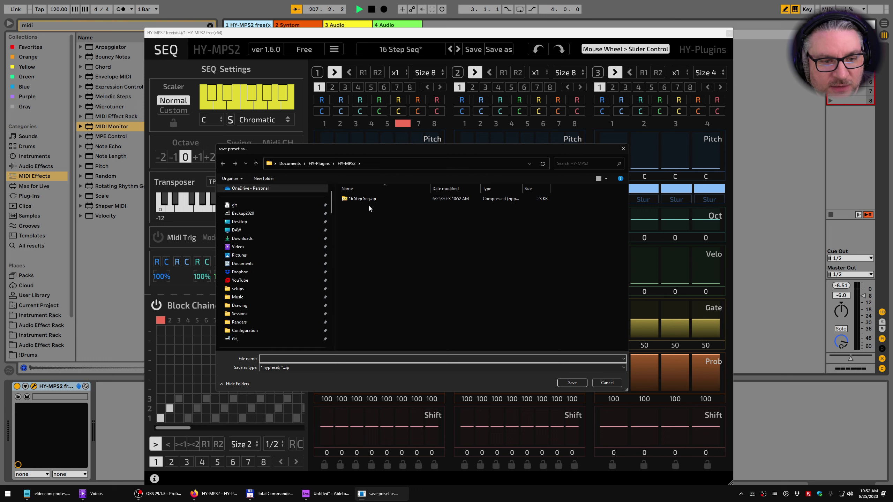
{"action": "left_click", "coordinate": [371, 201]}
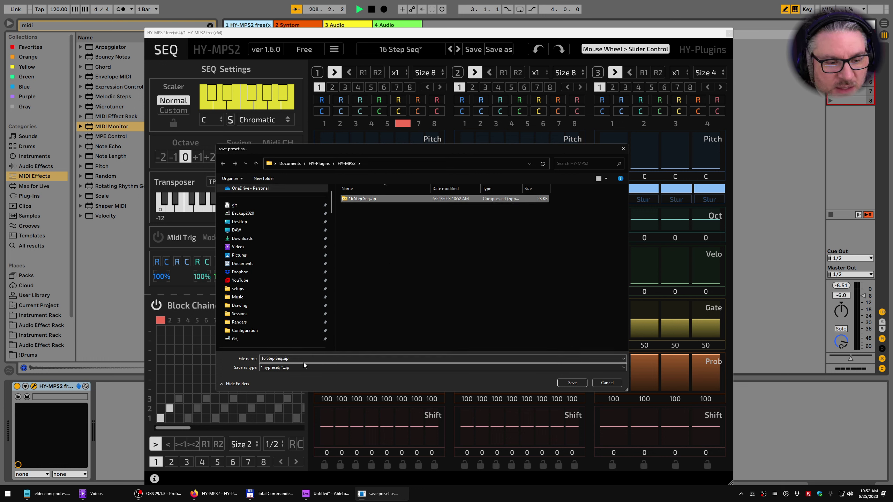
{"action": "left_click", "coordinate": [261, 358]}
{"action": "type", "text": "IN"}
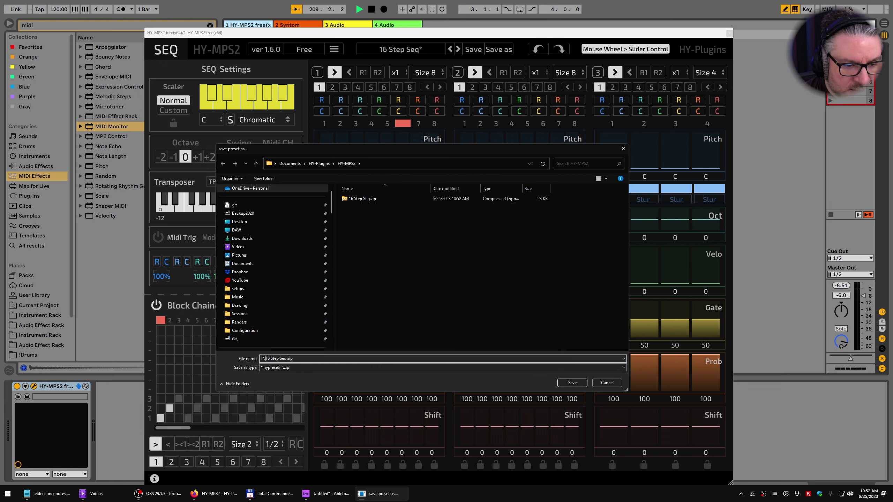
{"action": "type", "text": "IT -"}
{"action": "key", "text": "Return"}
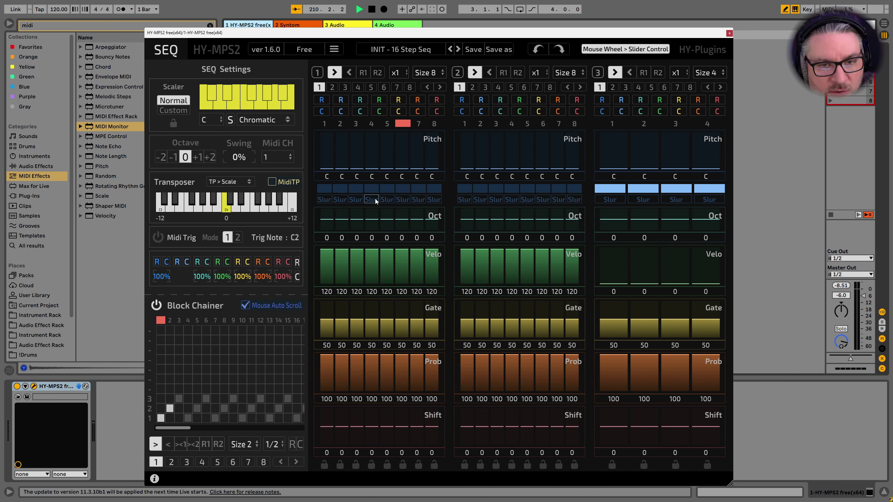
Switch on steps 1 and 5 in both sequencer blocks 1 and 2.
{"action": "left_click", "coordinate": [324, 189]}
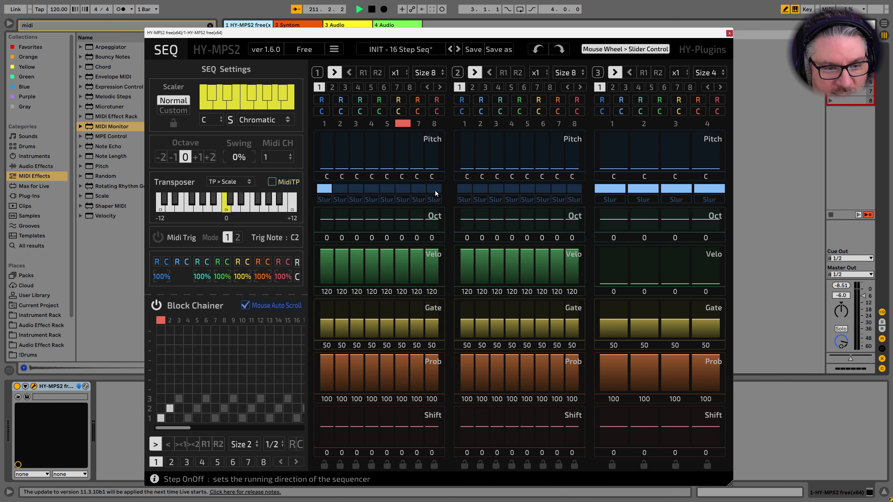
{"action": "left_click", "coordinate": [464, 189]}
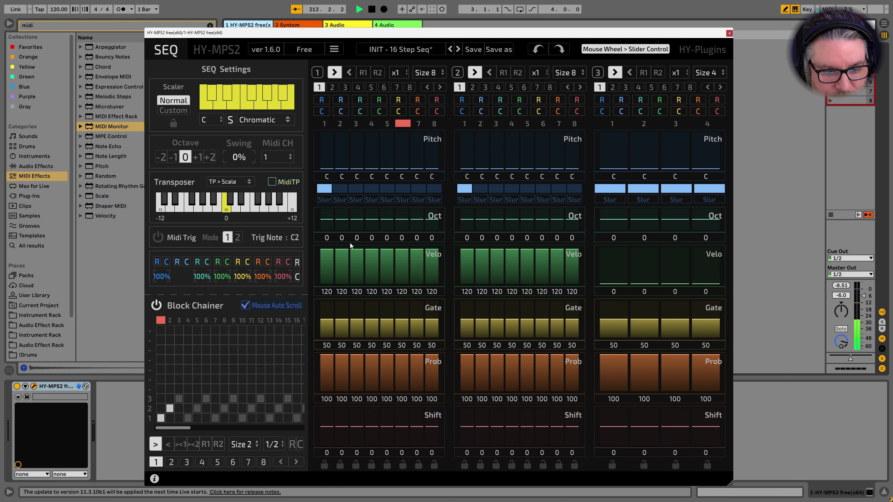
{"action": "left_click", "coordinate": [337, 201]}
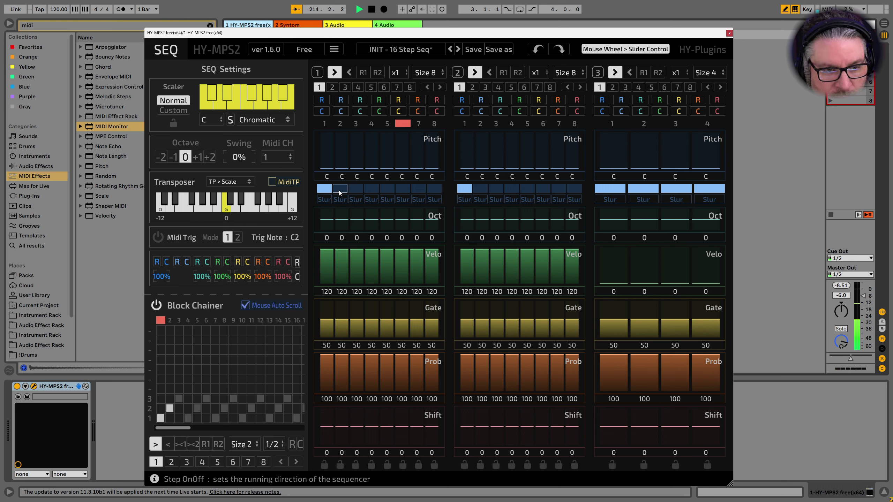
{"action": "left_click", "coordinate": [496, 189]}
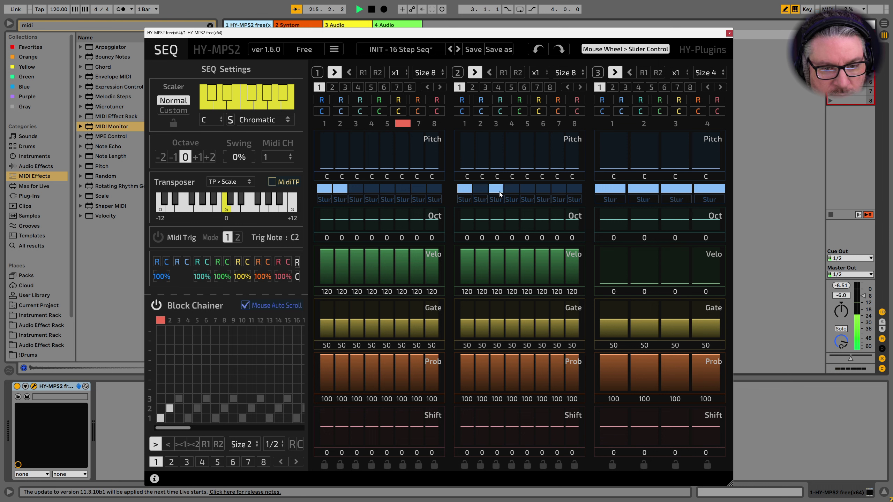
{"action": "left_click", "coordinate": [386, 190]}
{"action": "left_click", "coordinate": [527, 190]}
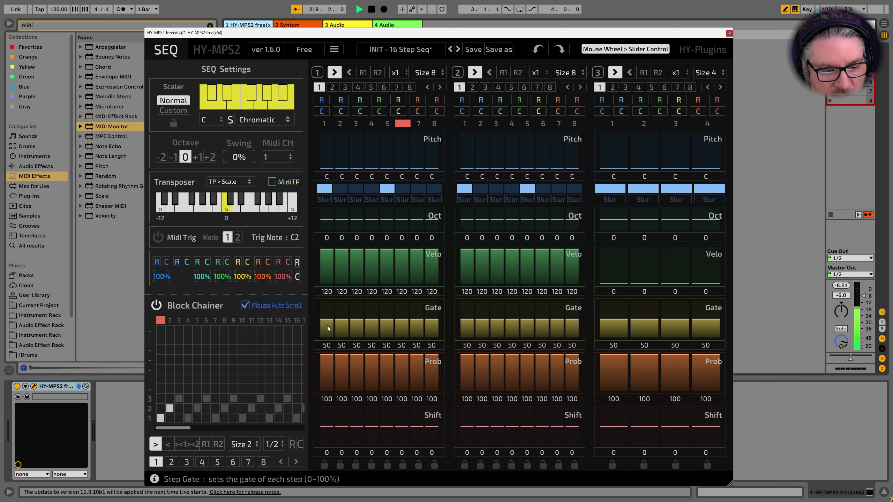
Shorten the gate of steps 1 and 5 to 3 in blocks 1 and 2.
{"action": "left_click", "coordinate": [327, 337]}
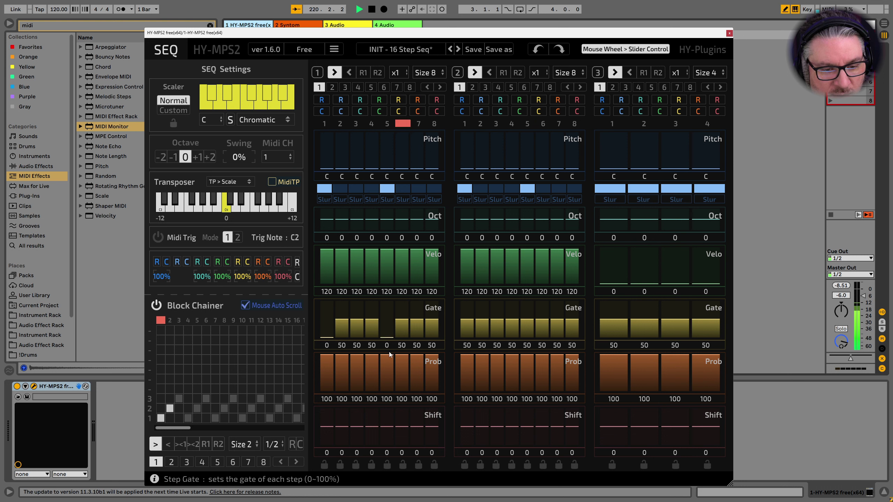
{"action": "scroll", "coordinate": [328, 328], "scroll_direction": "up", "scroll_amount": 3}
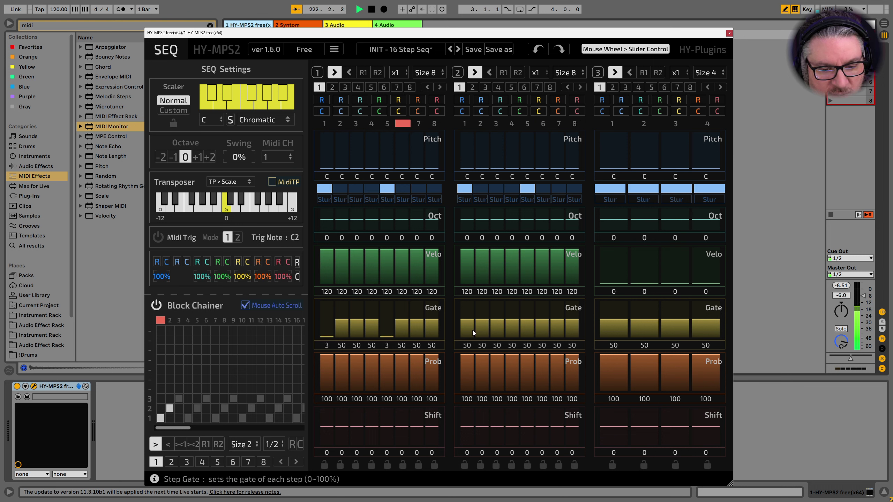
{"action": "left_click_drag", "start_coordinate": [471, 330], "coordinate": [470, 339]}
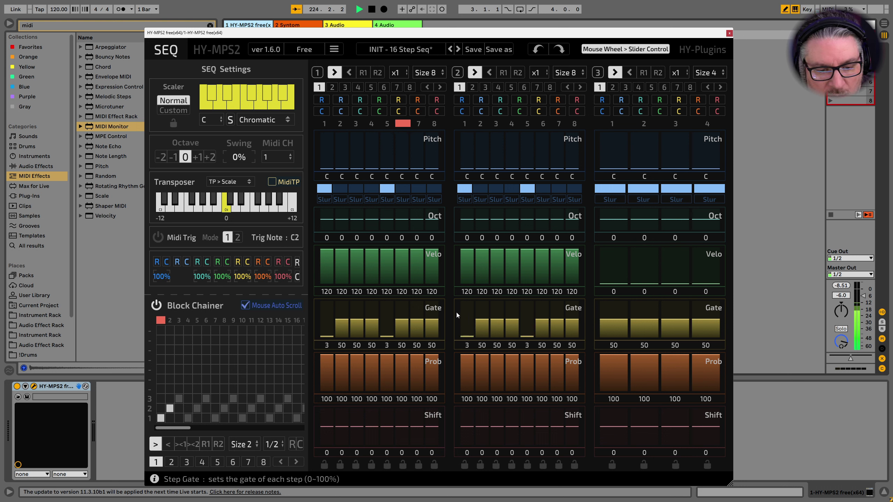
Lower the velocities of steps 1 and 5 to 52 and 54 in block 1 and 56 and 59 in block 2, and transpose to -12.
{"action": "mouse_move", "coordinate": [326, 268]}
{"action": "left_mouse_down"}
{"action": "mouse_move", "coordinate": [323, 282]}
{"action": "mouse_move", "coordinate": [326, 270]}
{"action": "left_mouse_up"}
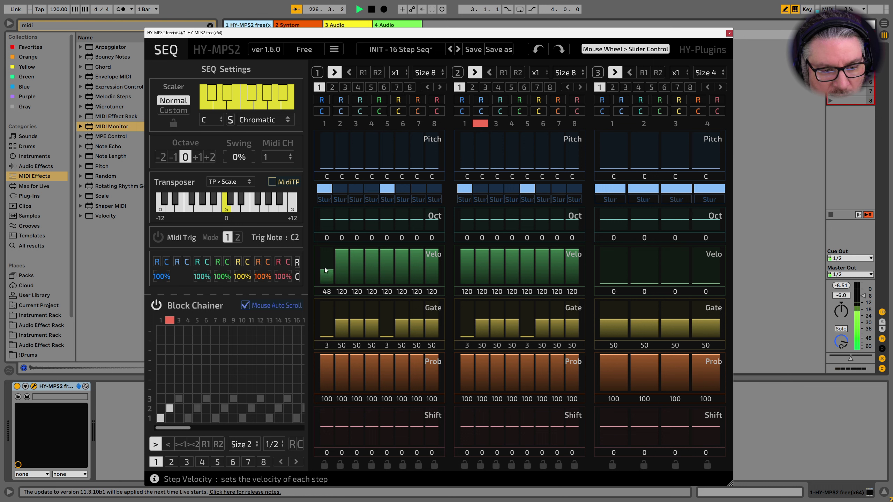
{"action": "left_click", "coordinate": [387, 269]}
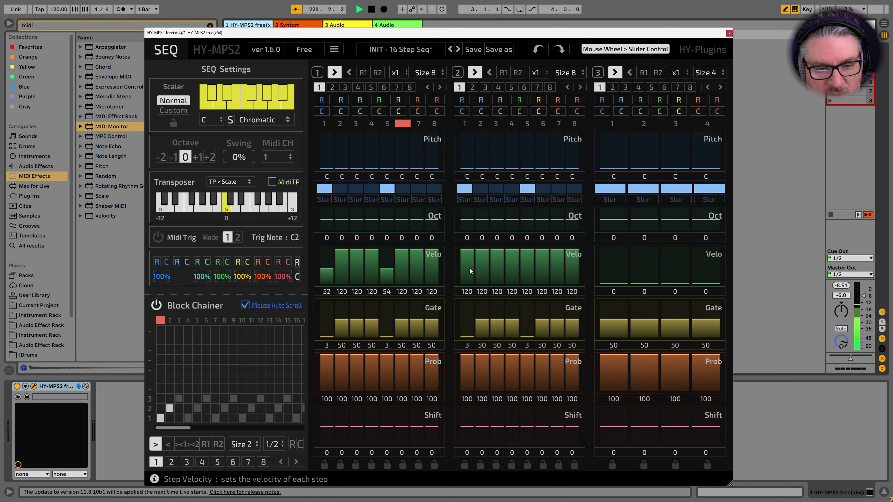
{"action": "scroll", "coordinate": [529, 265], "scroll_direction": "up", "scroll_amount": 3}
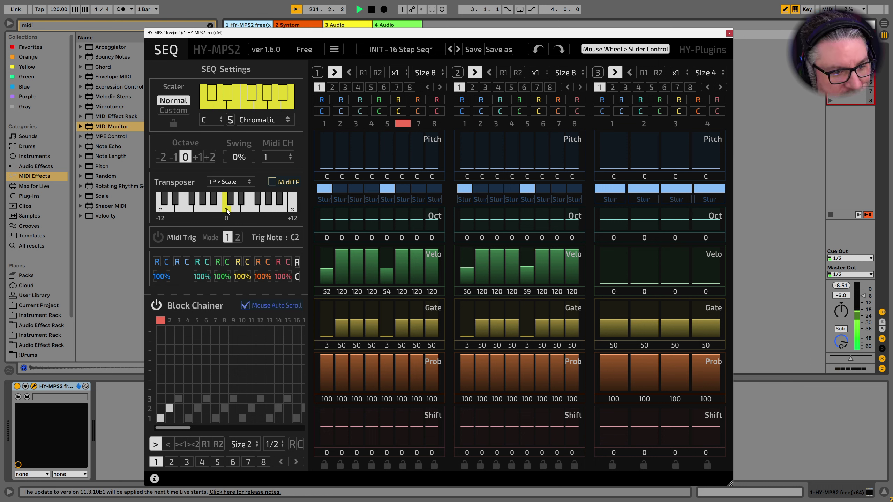
{"action": "left_click", "coordinate": [161, 210]}
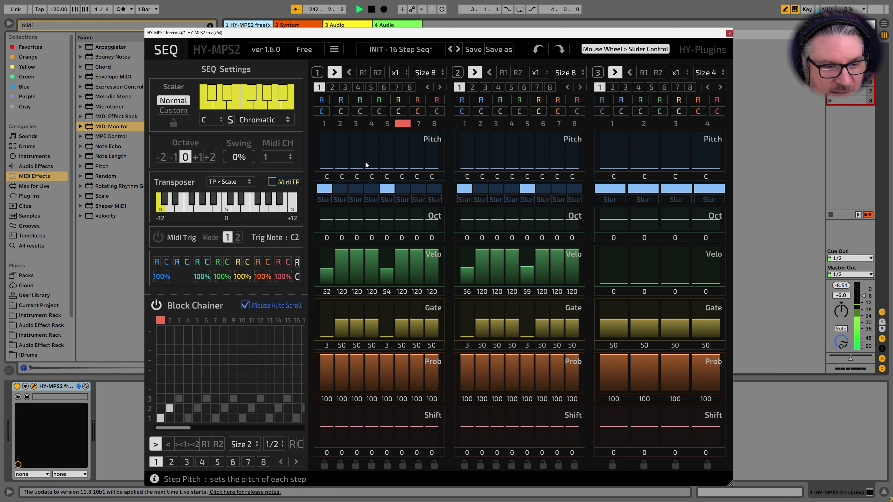
Raise the pitch to B on steps 3 and 7 of block 1 and on steps 3, 6, 7 and 8 of block 2.
{"action": "left_click_drag", "start_coordinate": [362, 165], "coordinate": [357, 132]}
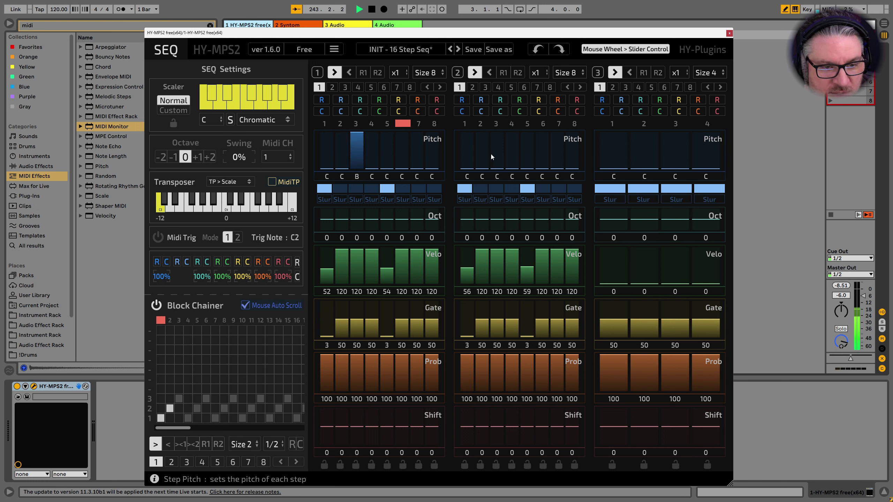
{"action": "left_click_drag", "start_coordinate": [500, 163], "coordinate": [496, 133]}
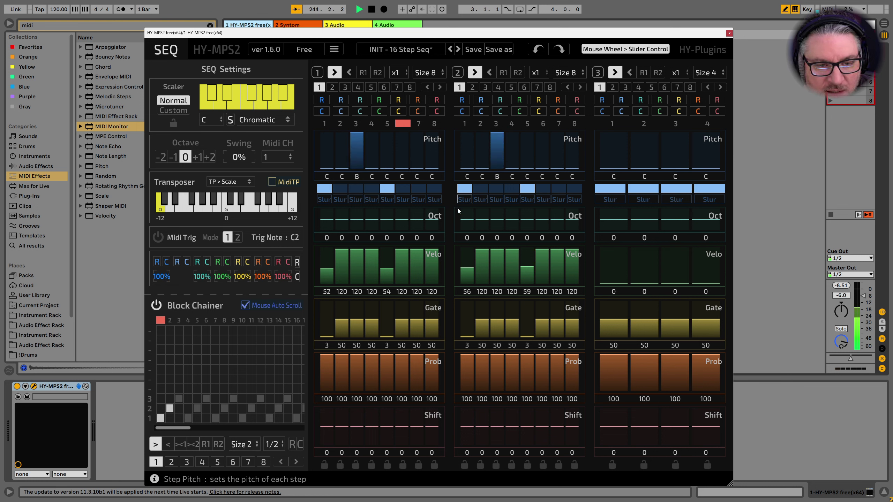
{"action": "left_click", "coordinate": [559, 163]}
{"action": "mouse_move", "coordinate": [560, 164]}
{"action": "left_mouse_down"}
{"action": "mouse_move", "coordinate": [543, 135]}
{"action": "mouse_move", "coordinate": [572, 137]}
{"action": "left_mouse_up"}
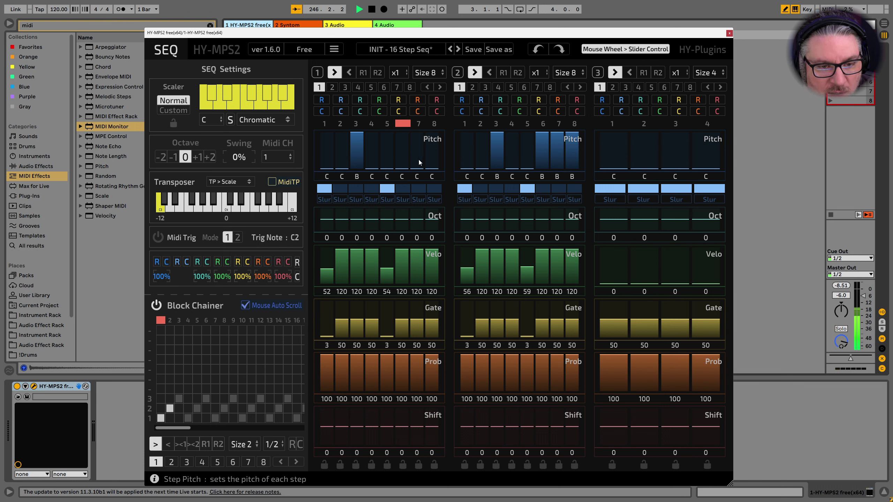
{"action": "left_click_drag", "start_coordinate": [418, 159], "coordinate": [406, 51]}
{"action": "left_click_drag", "start_coordinate": [402, 164], "coordinate": [400, 187]}
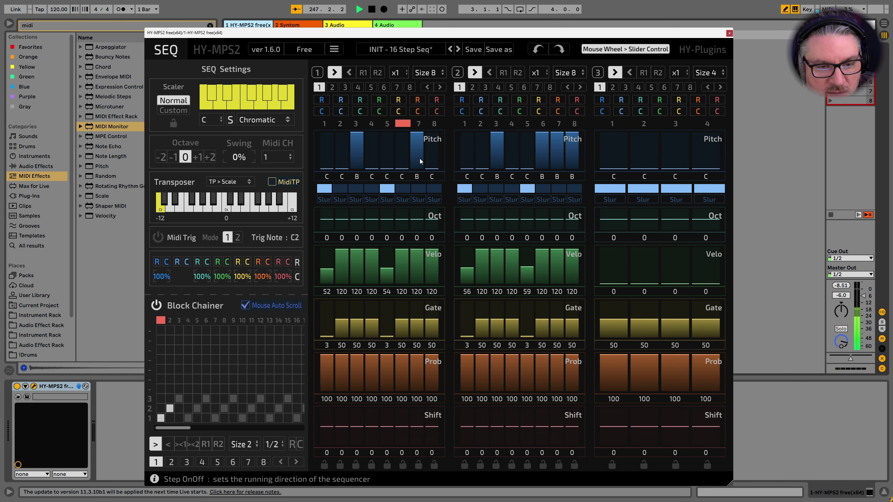
Set the octave to +2 on step 7 of block 1 and on steps 6, 7 and 8 of block 2.
{"action": "left_click", "coordinate": [416, 210]}
{"action": "left_click_drag", "start_coordinate": [563, 216], "coordinate": [572, 213]}
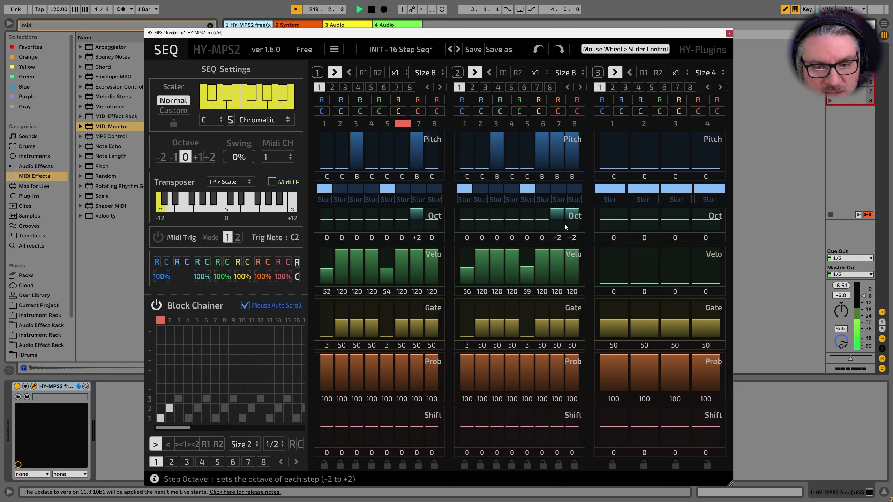
{"action": "left_click", "coordinate": [541, 212]}
Return the pitch of all raised steps in blocks 1 and 2 to C.
{"action": "left_click", "coordinate": [417, 168]}
{"action": "left_click", "coordinate": [357, 168]}
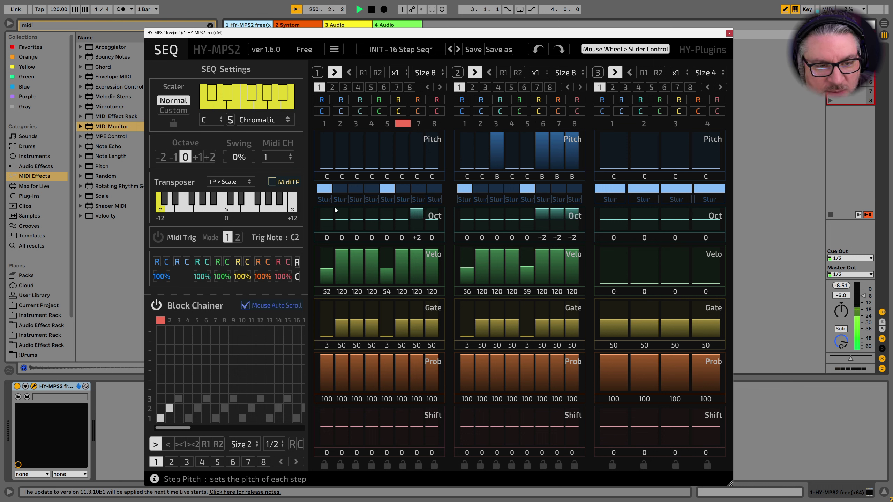
{"action": "mouse_move", "coordinate": [496, 165]}
{"action": "left_mouse_down"}
{"action": "mouse_move", "coordinate": [494, 182]}
{"action": "mouse_move", "coordinate": [572, 168]}
{"action": "left_mouse_up"}
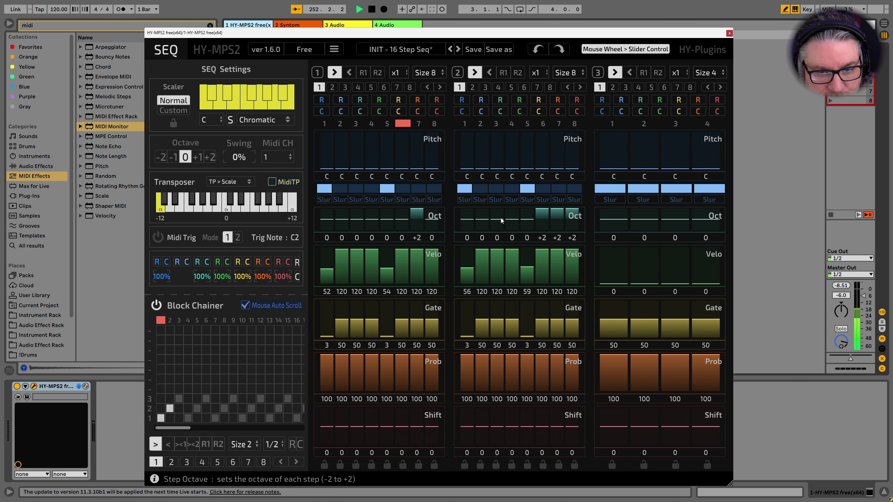
Switch on block 2's steps 6 to 8 at velocities 21, 23 and 26, with slur on step 7, and block 1's step 7 at velocity 9.
{"action": "left_click_drag", "start_coordinate": [542, 189], "coordinate": [586, 190]}
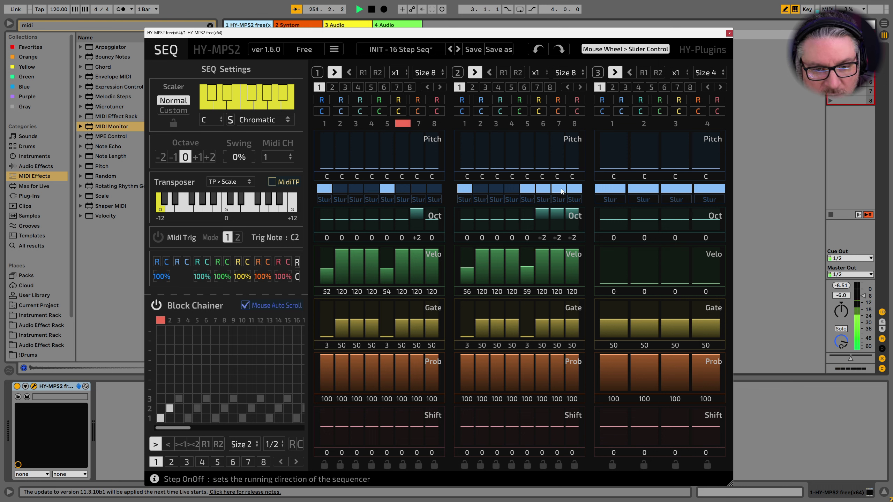
{"action": "left_click_drag", "start_coordinate": [546, 279], "coordinate": [578, 276]}
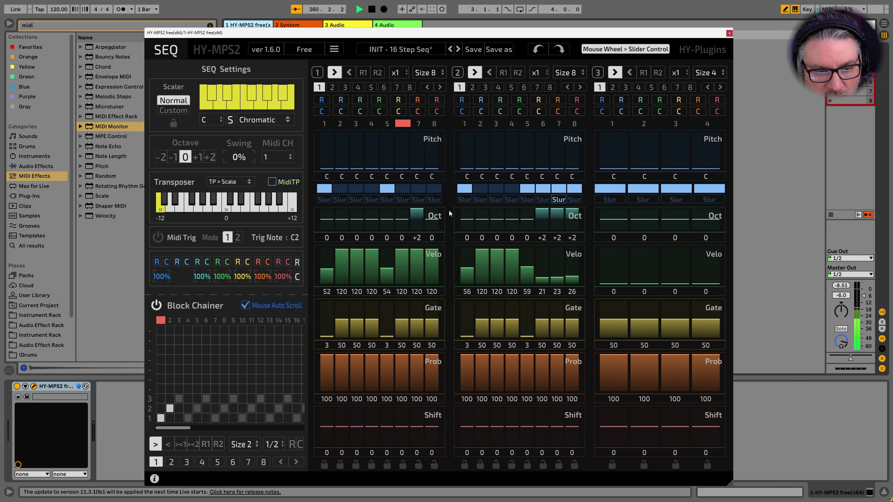
{"action": "left_click", "coordinate": [423, 191]}
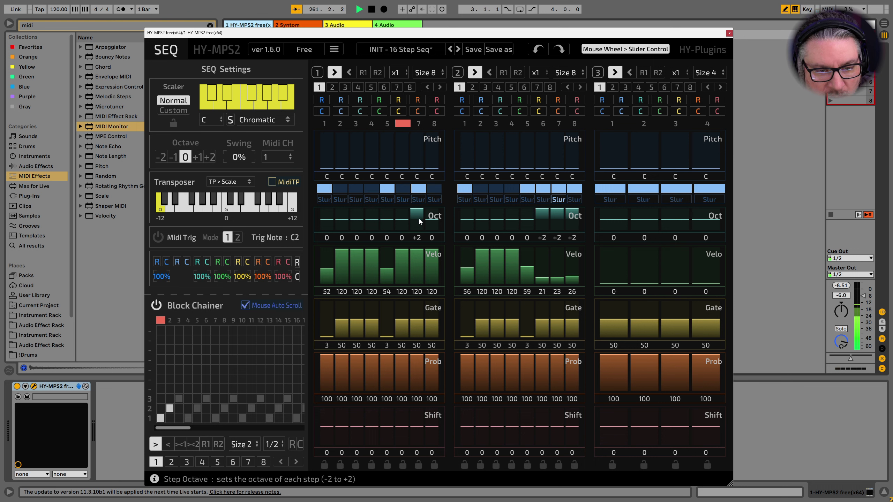
{"action": "left_click", "coordinate": [420, 278]}
{"action": "left_click", "coordinate": [420, 281]}
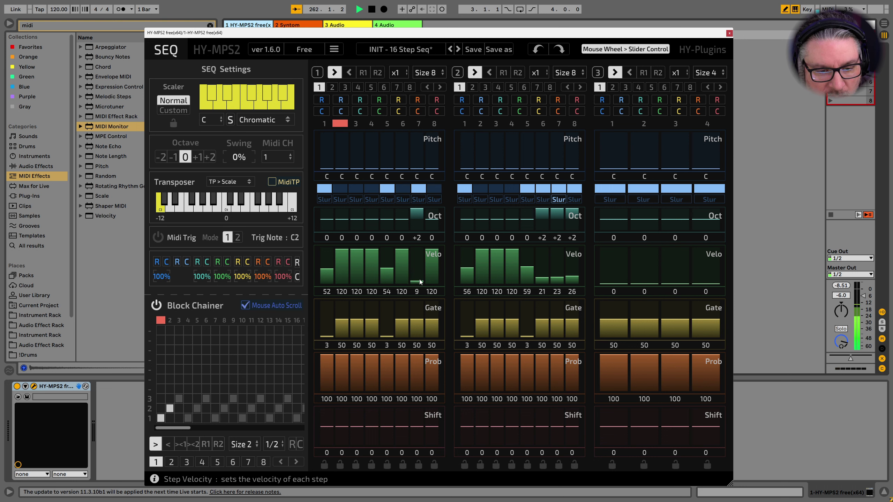
Set the gate of block 1's step 7 to 9 and block 2's steps 6 to 8 to 7, 7 and 10, and briefly run block 1 backwards.
{"action": "left_click", "coordinate": [419, 333]}
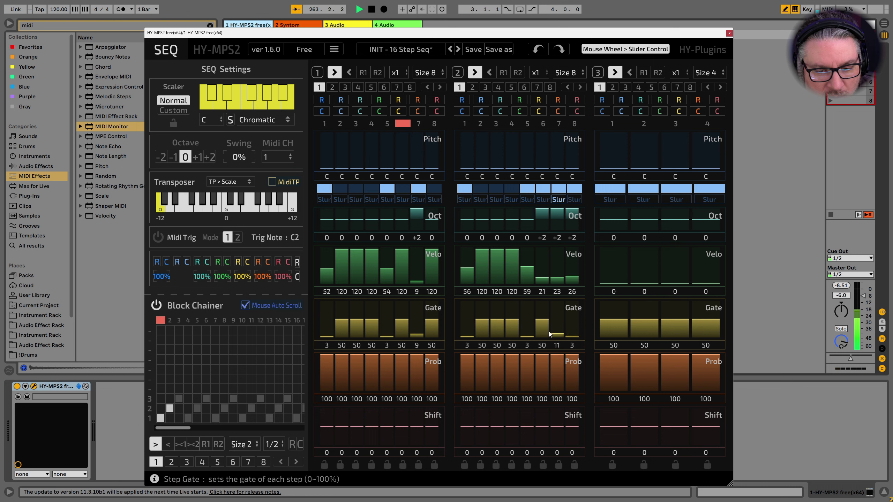
{"action": "mouse_move", "coordinate": [548, 332]}
{"action": "left_mouse_down"}
{"action": "mouse_move", "coordinate": [571, 333]}
{"action": "mouse_move", "coordinate": [542, 334]}
{"action": "left_mouse_up"}
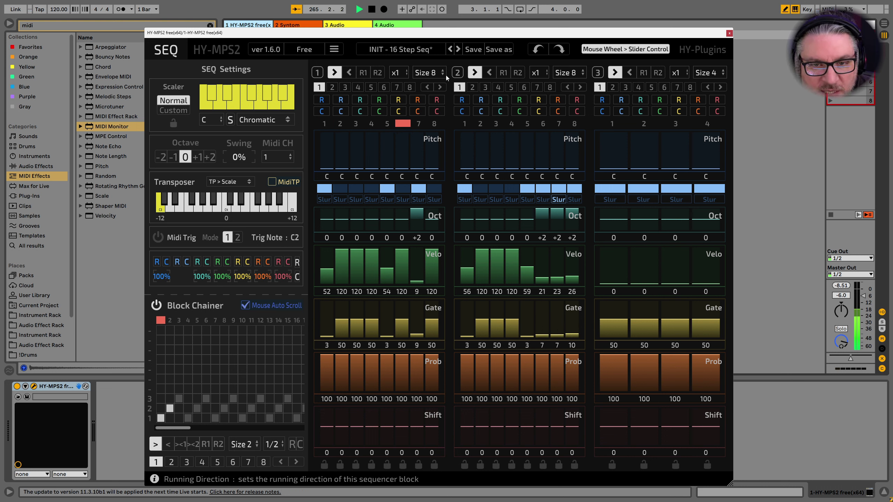
{"action": "left_click", "coordinate": [355, 73]}
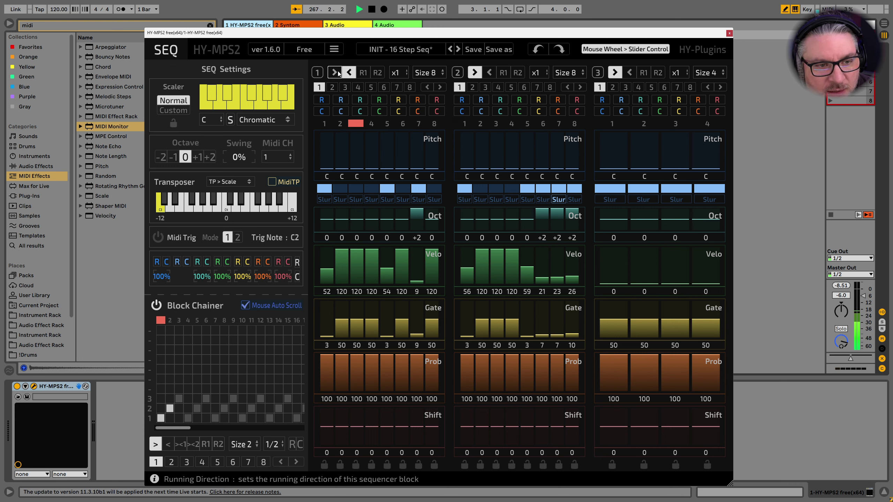
{"action": "left_click", "coordinate": [339, 73]}
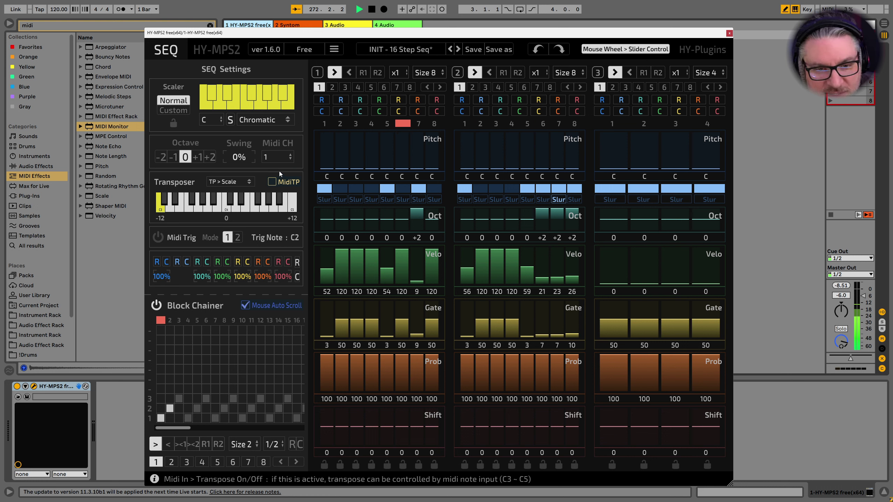
Reload the INIT - 16 Step Seq preset, then stop and restart playback.
{"action": "left_click", "coordinate": [404, 49]}
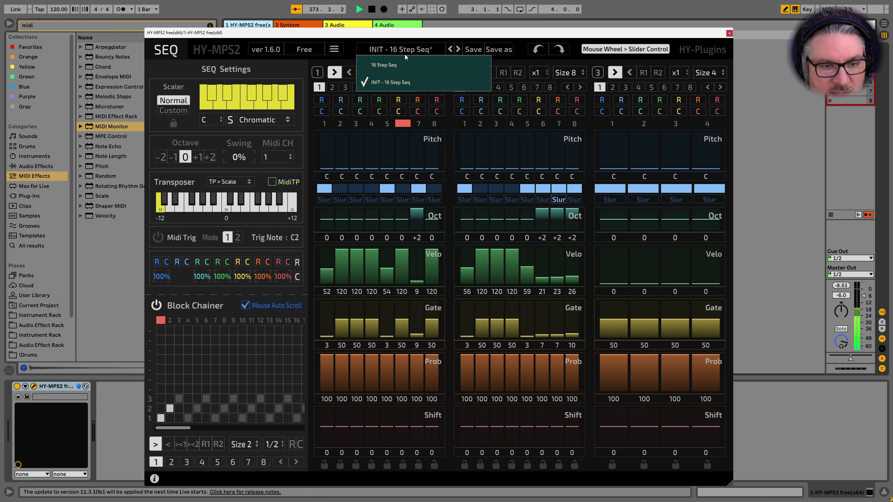
{"action": "left_click", "coordinate": [402, 82]}
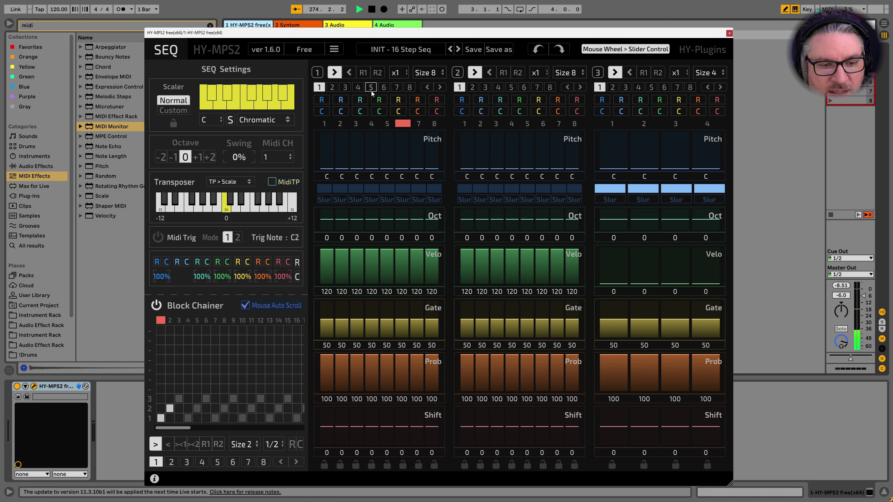
{"action": "left_click", "coordinate": [371, 9]}
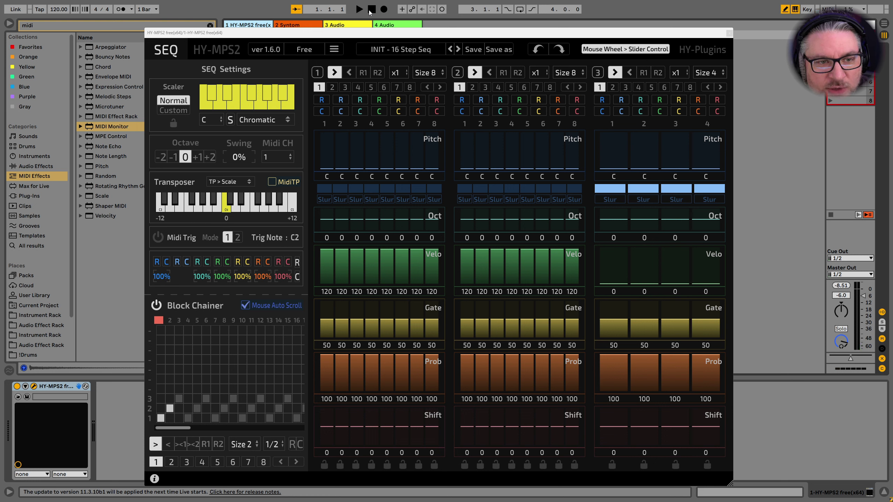
{"action": "left_click", "coordinate": [369, 11]}
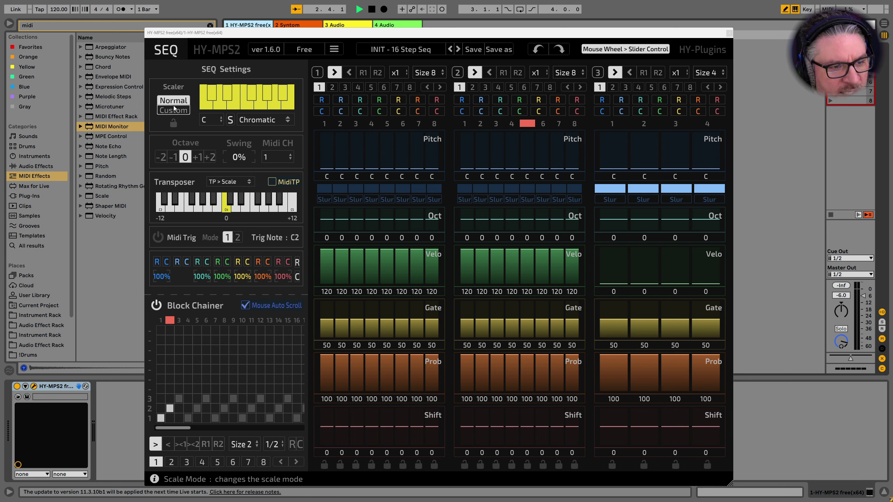
Change the sequencer's scale from Chromatic to Harmonic Minor, keeping C as the root.
{"action": "left_click", "coordinate": [276, 120]}
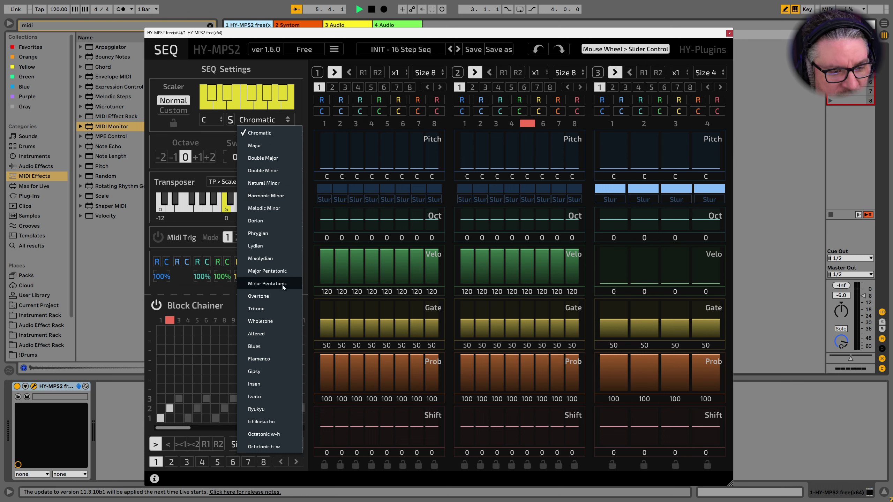
{"action": "left_click", "coordinate": [275, 196]}
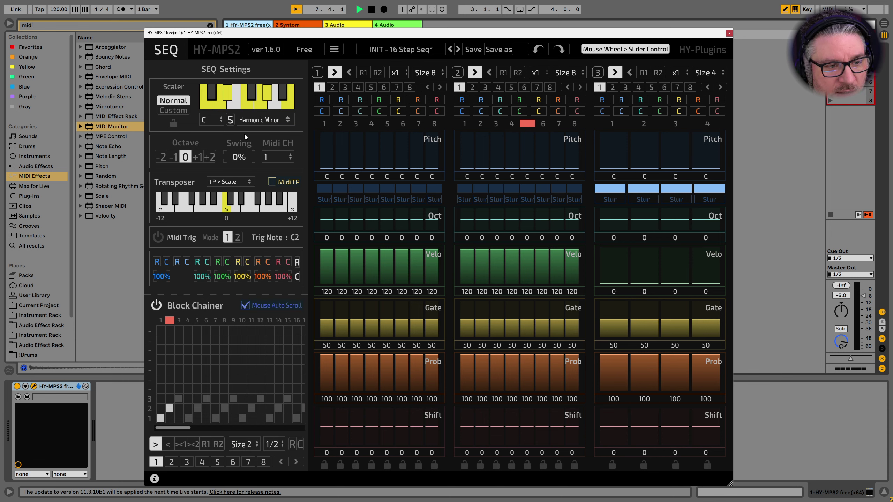
Audition Operator bass presets and replace Syntom on track 2 with Beat That Bass.
{"action": "left_click", "coordinate": [293, 23]}
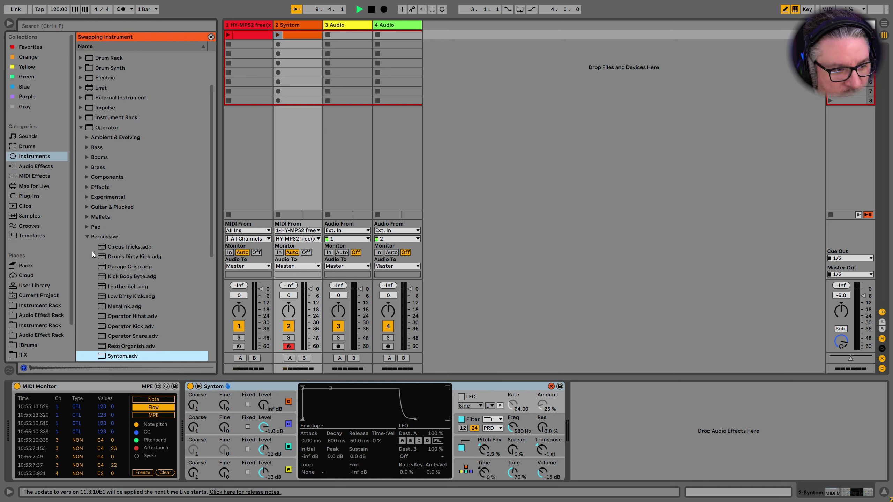
{"action": "left_click", "coordinate": [87, 237]}
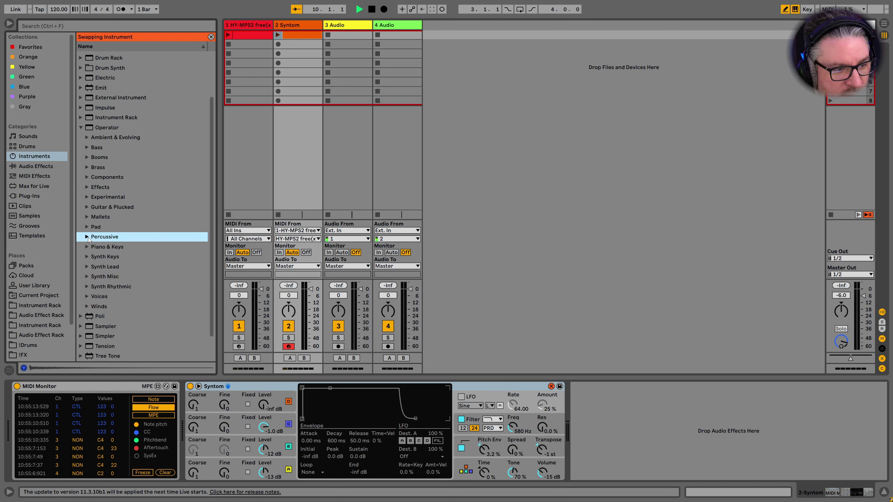
{"action": "left_click", "coordinate": [86, 147]}
{"action": "scroll", "coordinate": [194, 236], "scroll_direction": "down", "scroll_amount": 2}
{"action": "left_click", "coordinate": [142, 205]}
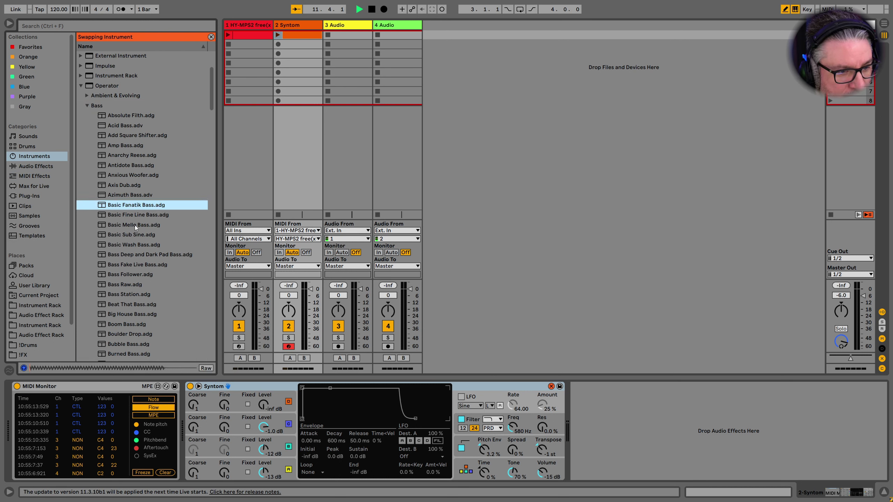
{"action": "left_click", "coordinate": [134, 214]}
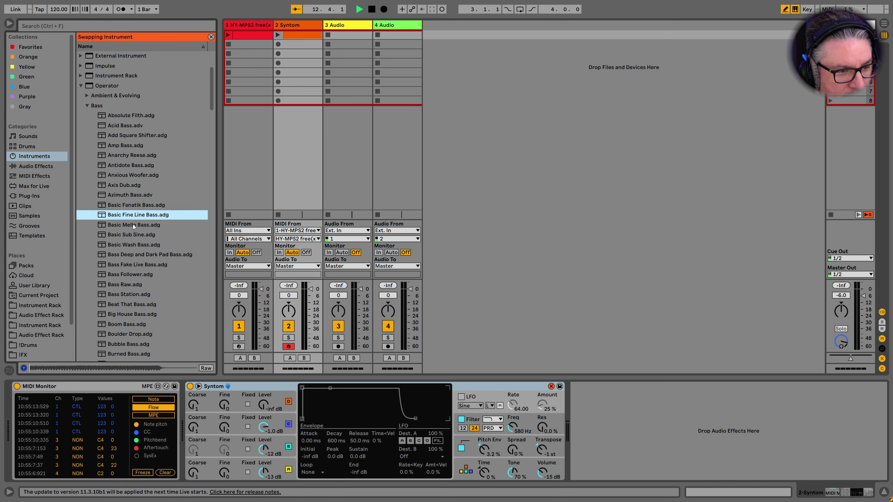
{"action": "left_click", "coordinate": [132, 235]}
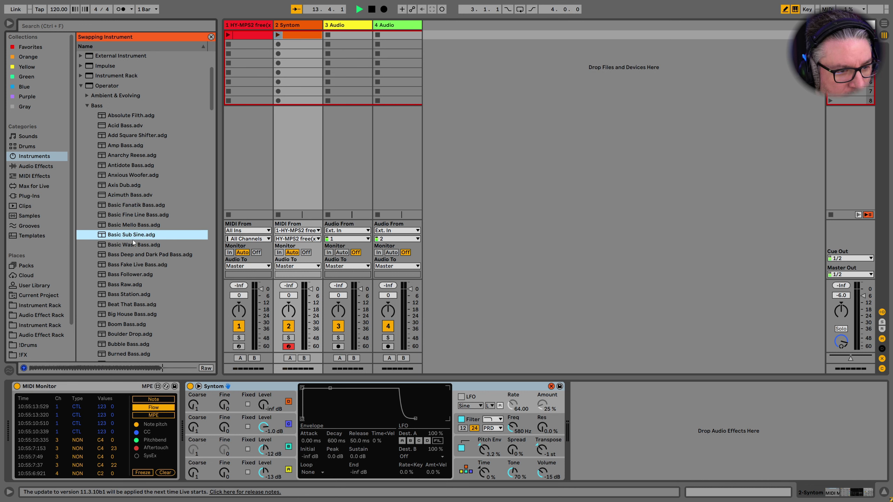
{"action": "scroll", "coordinate": [136, 270], "scroll_direction": "down", "scroll_amount": 3}
{"action": "left_click", "coordinate": [132, 251]}
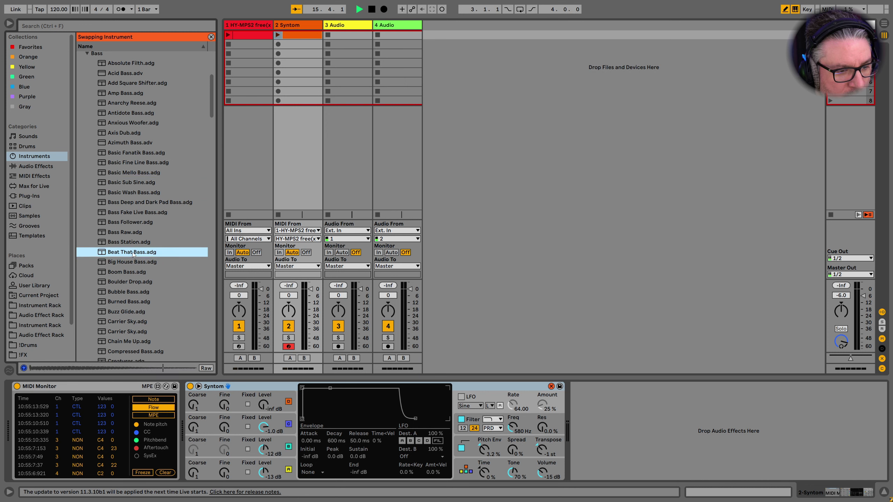
{"action": "double_click", "coordinate": [133, 252]}
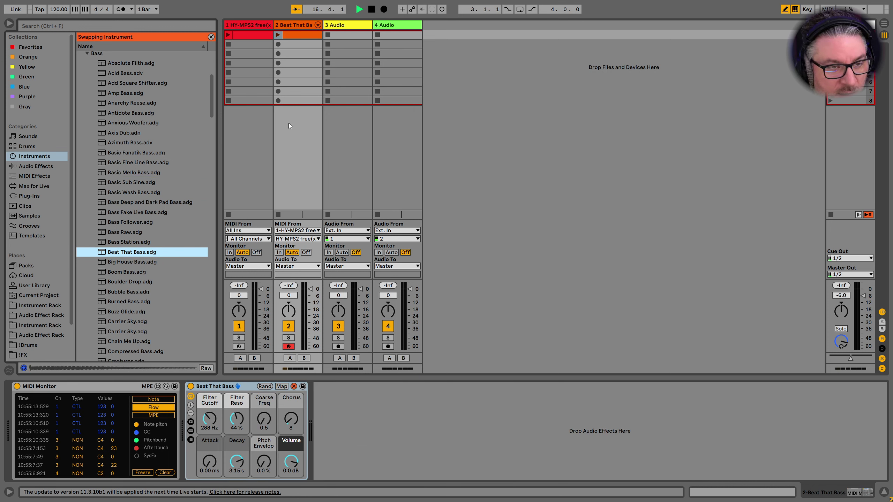
Delete the clips in the first slots of tracks 2 and 1.
{"action": "left_click", "coordinate": [256, 25]}
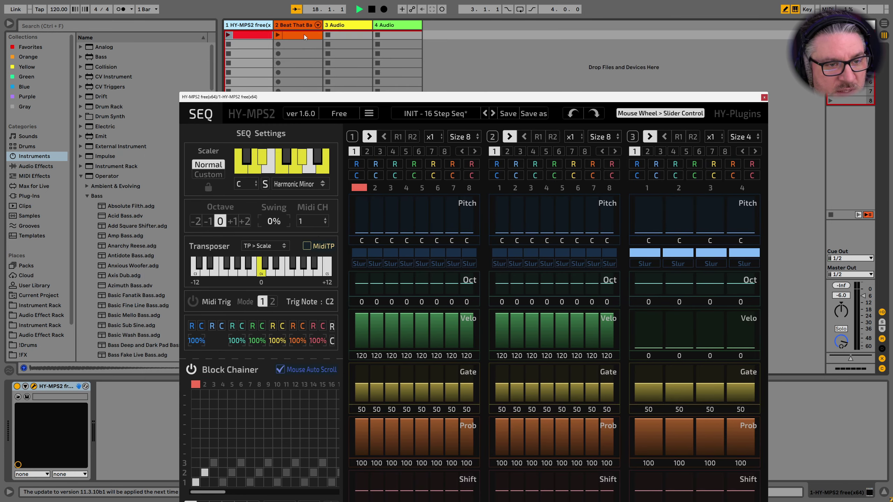
{"action": "right_click", "coordinate": [304, 34]}
{"action": "key", "text": "Escape"}
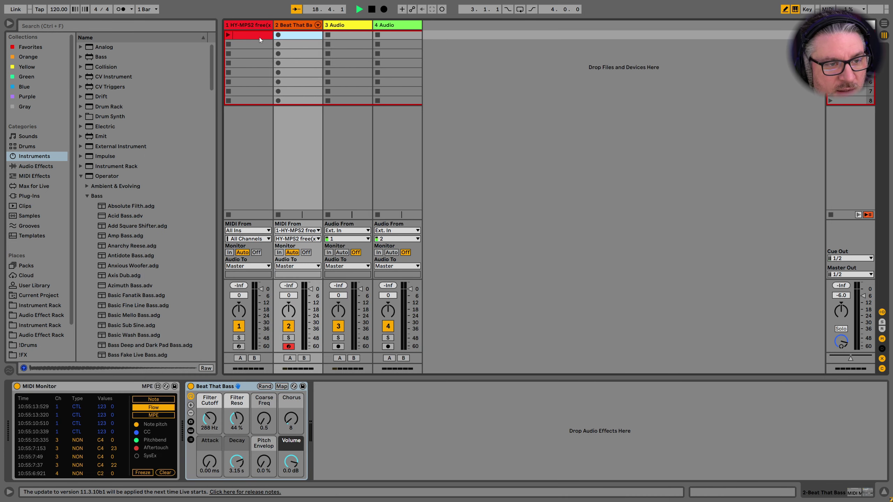
{"action": "right_click", "coordinate": [259, 37]}
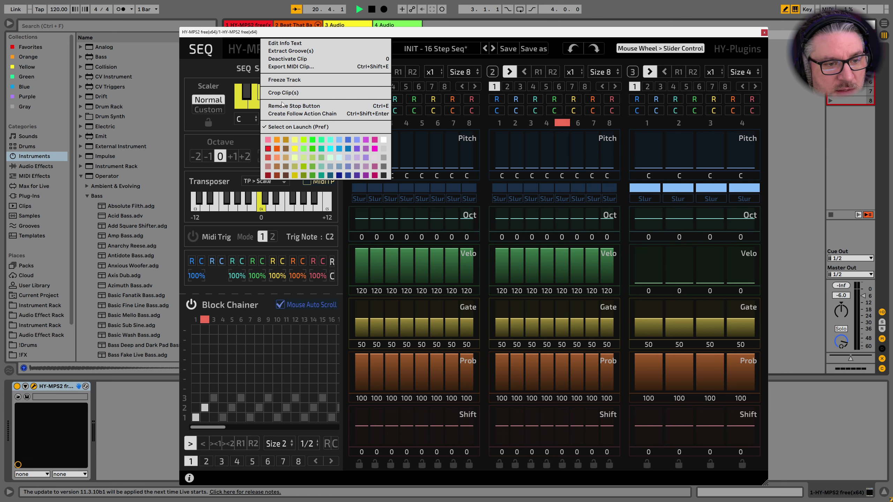
{"action": "left_click_drag", "start_coordinate": [231, 35], "coordinate": [233, 111]}
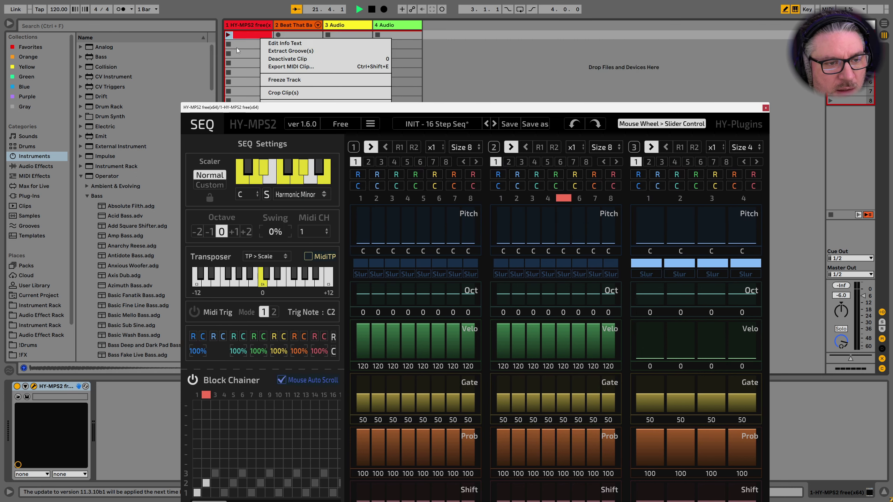
{"action": "right_click", "coordinate": [253, 38]}
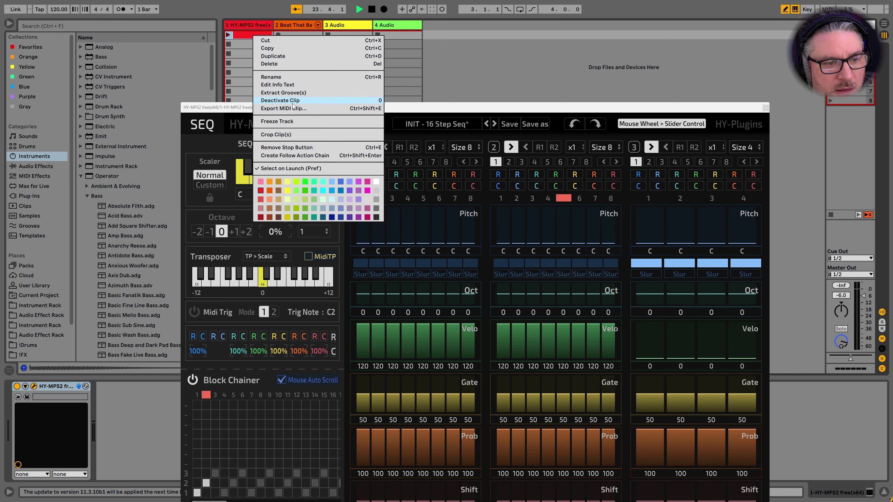
{"action": "left_click", "coordinate": [308, 104]}
Switch on block 1's step 1 and set the gates of steps 1 and 2 to 100 and 47.
{"action": "left_click_drag", "start_coordinate": [362, 110], "coordinate": [347, 39]}
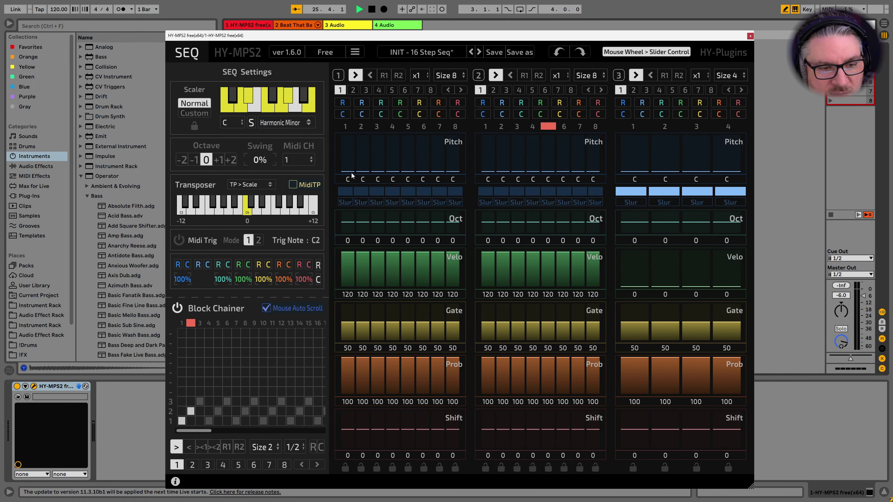
{"action": "left_click", "coordinate": [345, 191]}
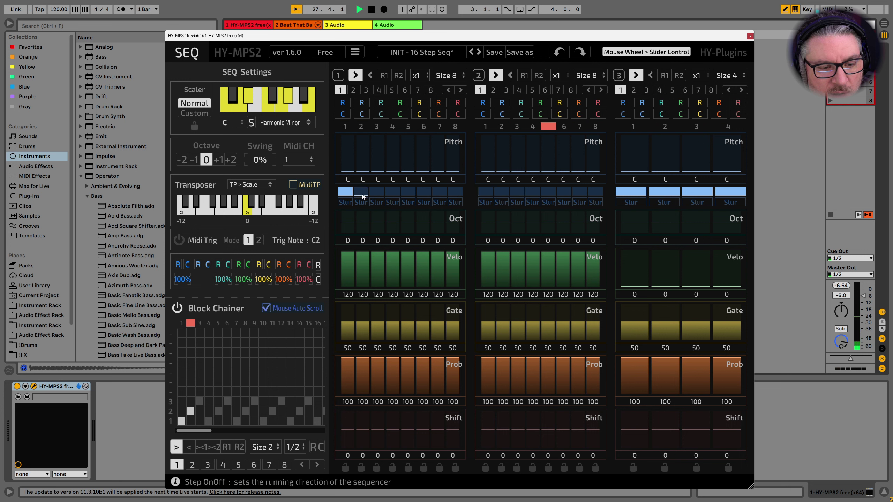
{"action": "left_click_drag", "start_coordinate": [346, 306], "coordinate": [362, 305]}
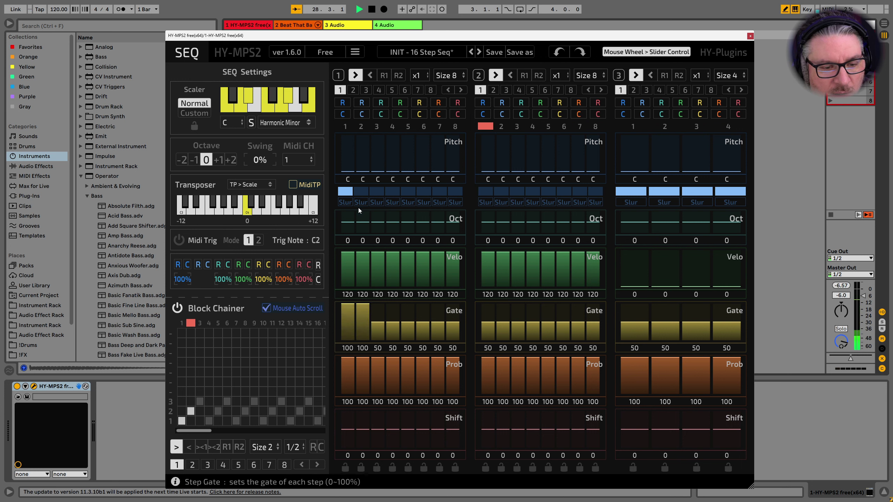
{"action": "left_click", "coordinate": [365, 324]}
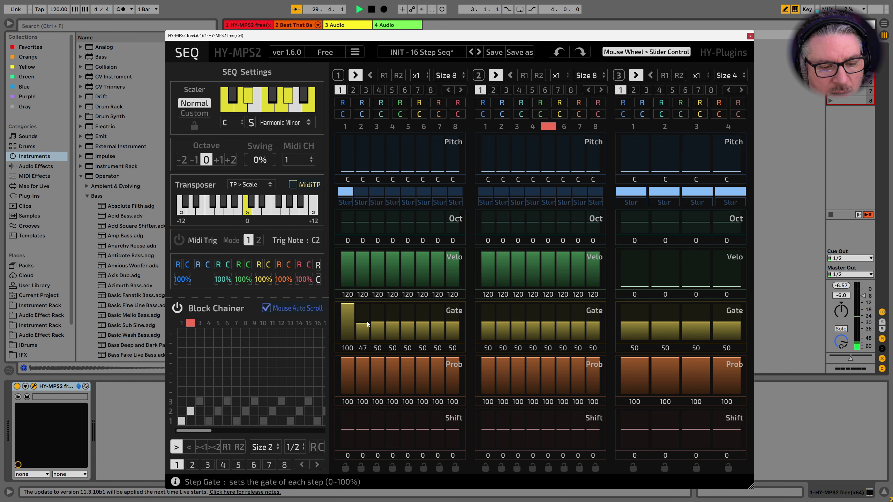
Show the devices inside track 2's Beat That Bass rack, then delete the whole rack.
{"action": "left_click_drag", "start_coordinate": [175, 35], "coordinate": [409, 92]}
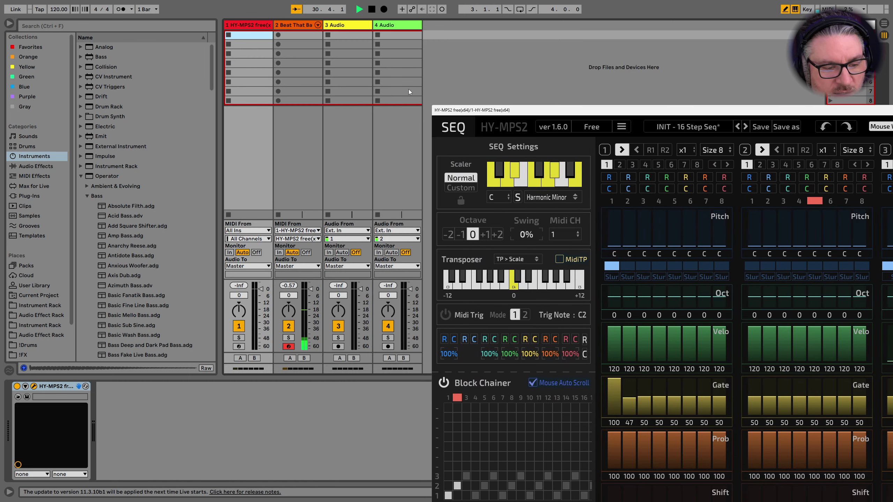
{"action": "left_click", "coordinate": [298, 35]}
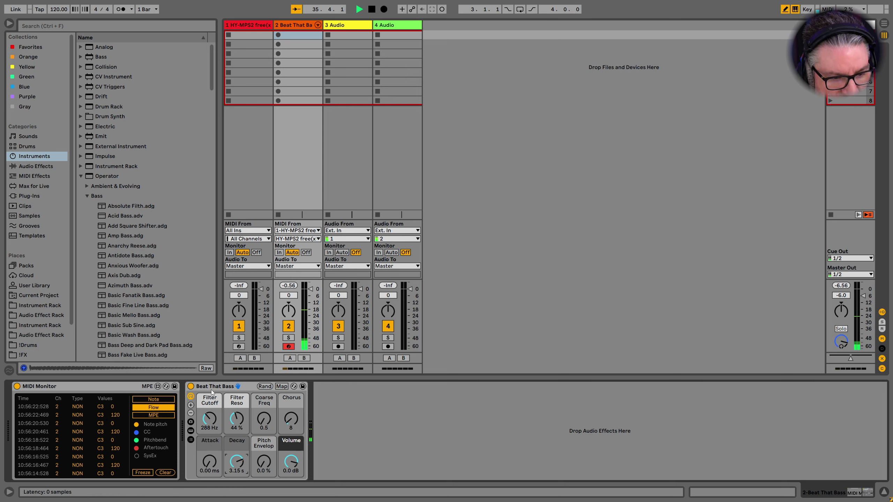
{"action": "left_click", "coordinate": [189, 431]}
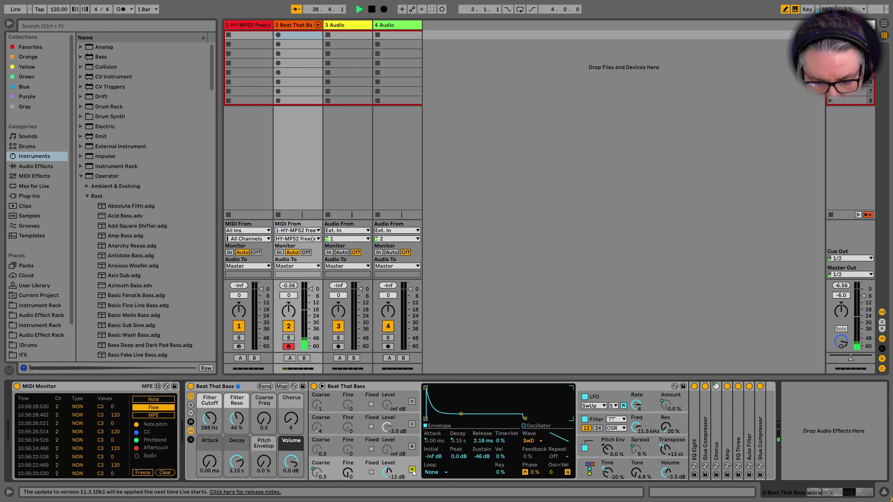
{"action": "right_click", "coordinate": [244, 387]}
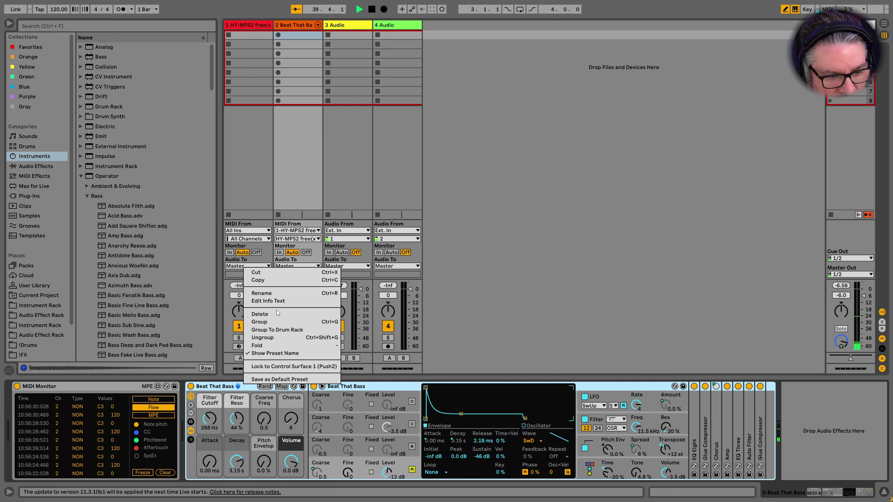
{"action": "key", "text": "Escape"}
{"action": "right_click", "coordinate": [250, 387]}
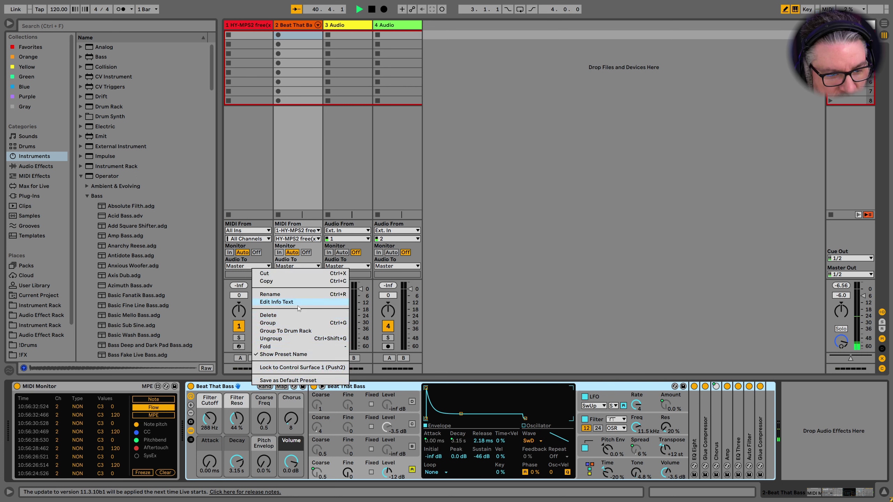
{"action": "left_click", "coordinate": [268, 315]}
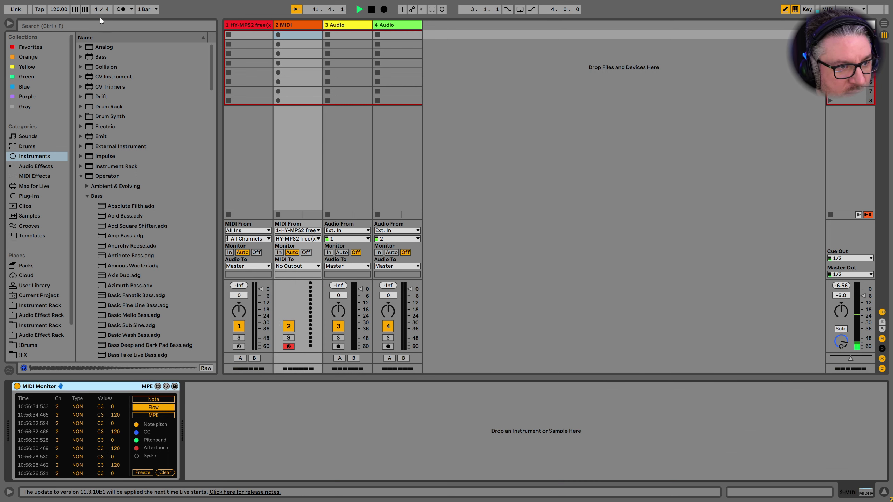
Search the plug-ins for "hy-pol" and load HY-POLY free(x64) onto track 2.
{"action": "left_click", "coordinate": [88, 48]}
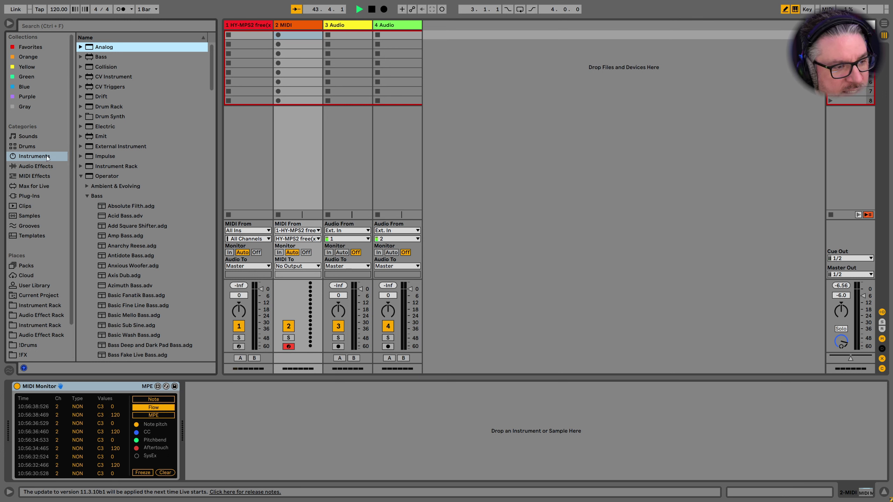
{"action": "left_click", "coordinate": [35, 196]}
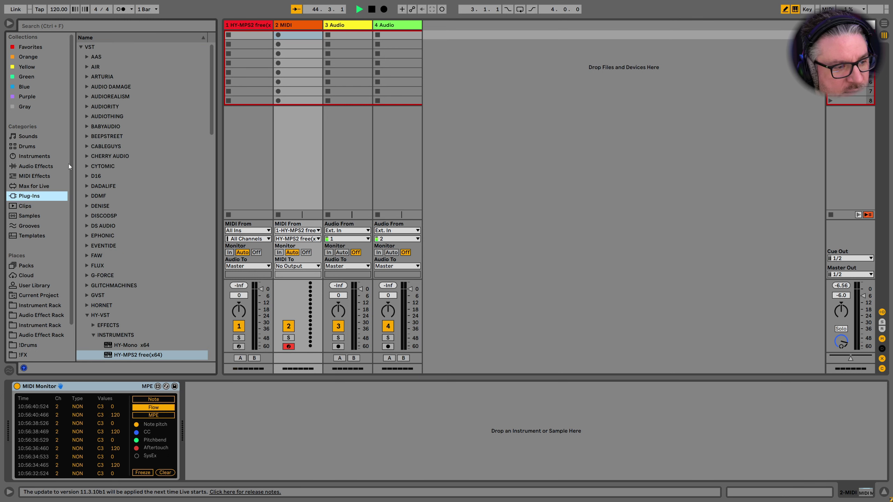
{"action": "left_click", "coordinate": [148, 26]}
{"action": "type", "text": "-pol"}
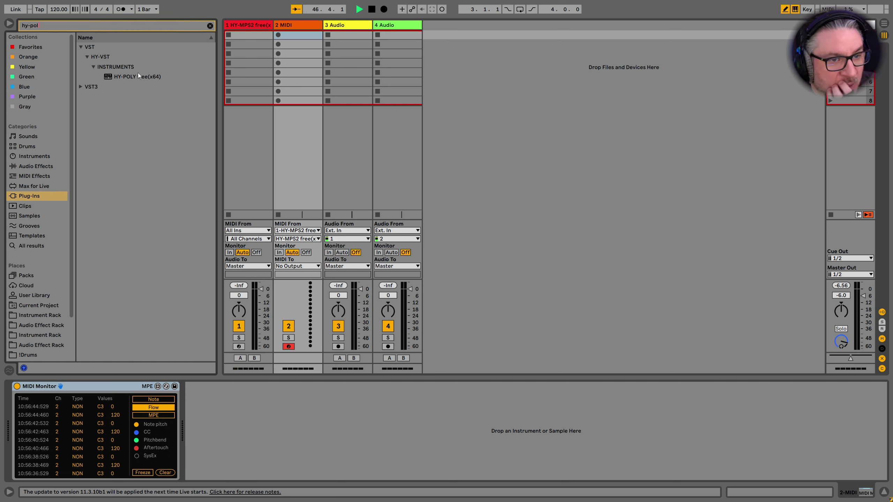
{"action": "left_click_drag", "start_coordinate": [122, 76], "coordinate": [193, 83]}
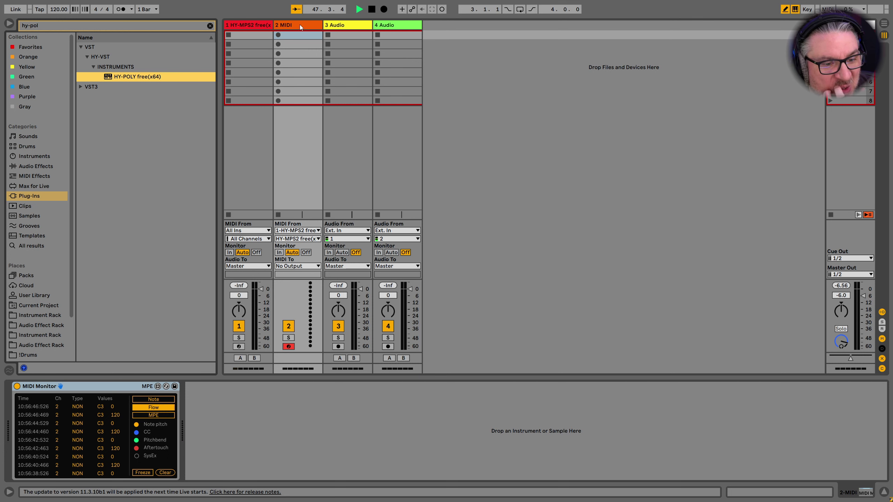
{"action": "left_click_drag", "start_coordinate": [300, 25], "coordinate": [300, 25]}
Load the factory preset HY-Click Bass in HY-POLY and close the synth's window.
{"action": "left_click_drag", "start_coordinate": [614, 123], "coordinate": [476, 145]}
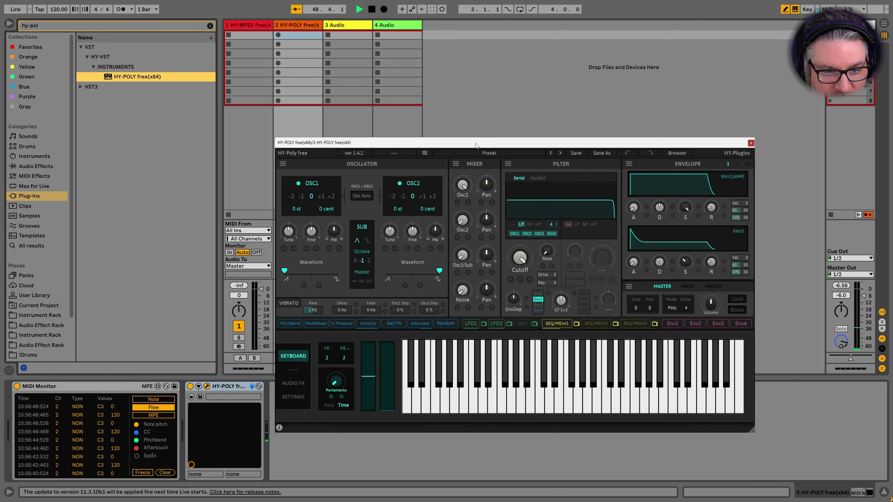
{"action": "left_click", "coordinate": [431, 156]}
{"action": "mouse_move", "coordinate": [457, 193]}
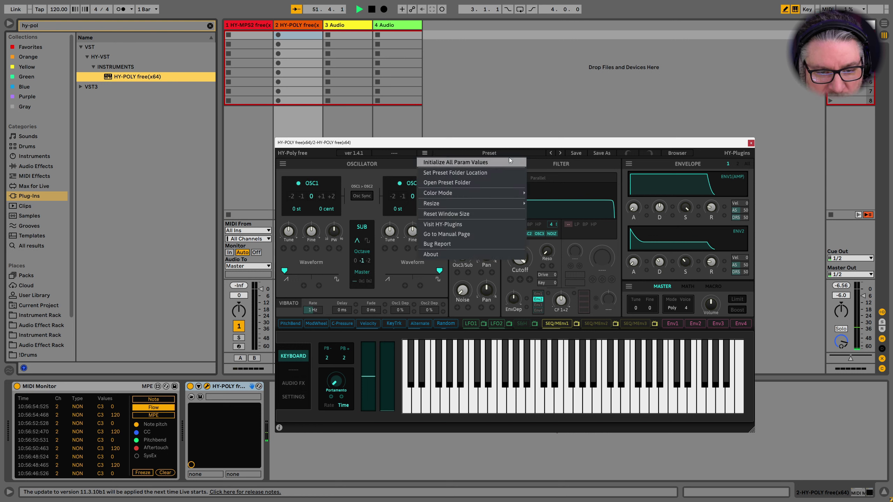
{"action": "left_click", "coordinate": [491, 154]}
{"action": "left_click", "coordinate": [491, 153]}
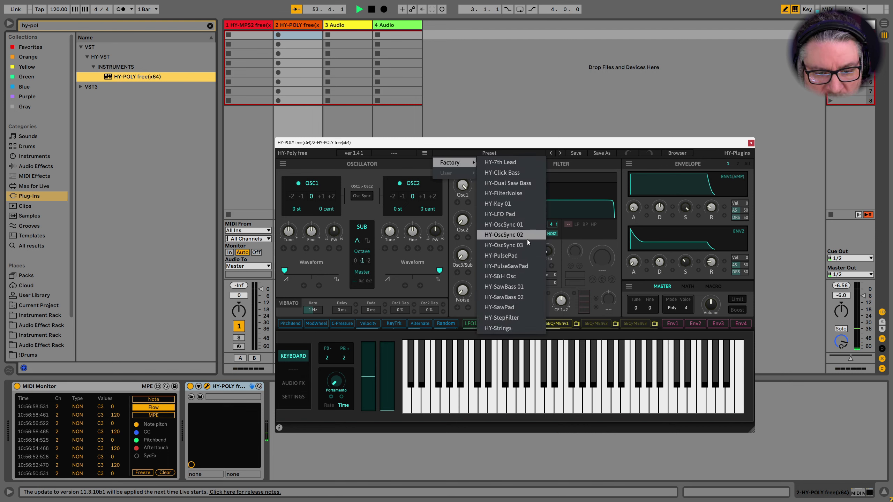
{"action": "left_click", "coordinate": [526, 174]}
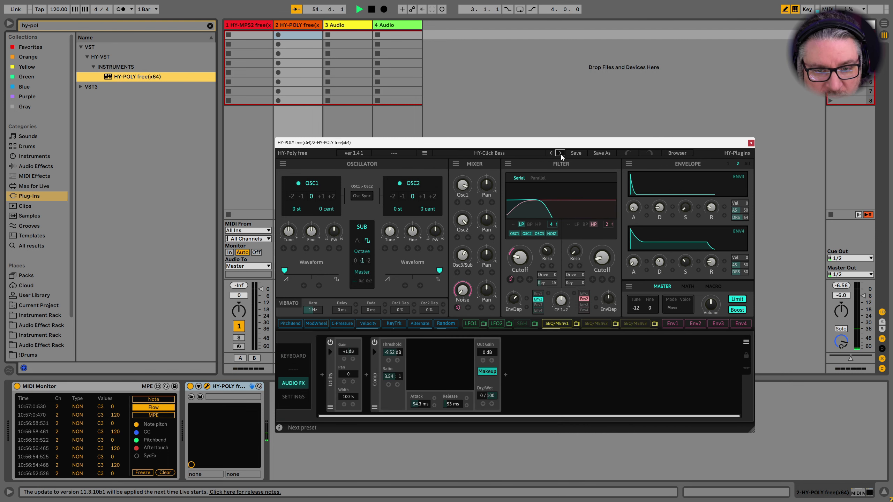
{"action": "left_click", "coordinate": [750, 142]}
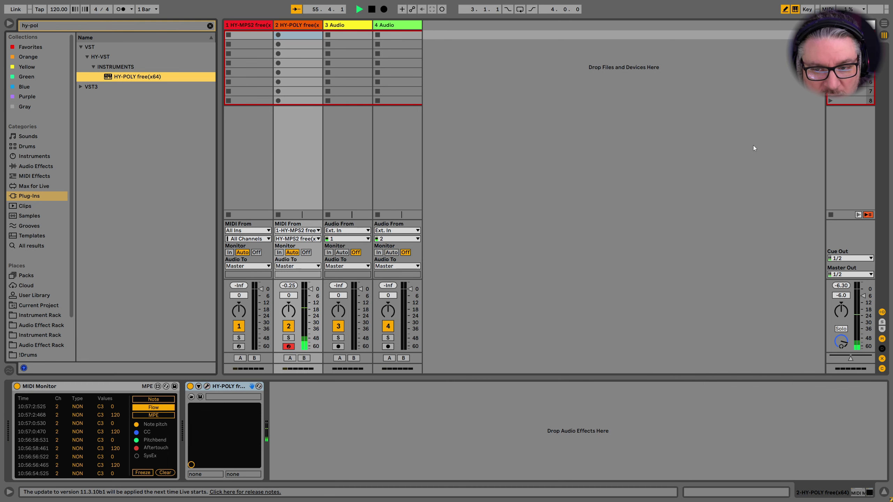
In HY-MPS2, switch on block 1's step 5 and block 2's steps 1, 3, 4, 6 and 7, with steps 3 and 6 at octave -1.
{"action": "left_click", "coordinate": [264, 26]}
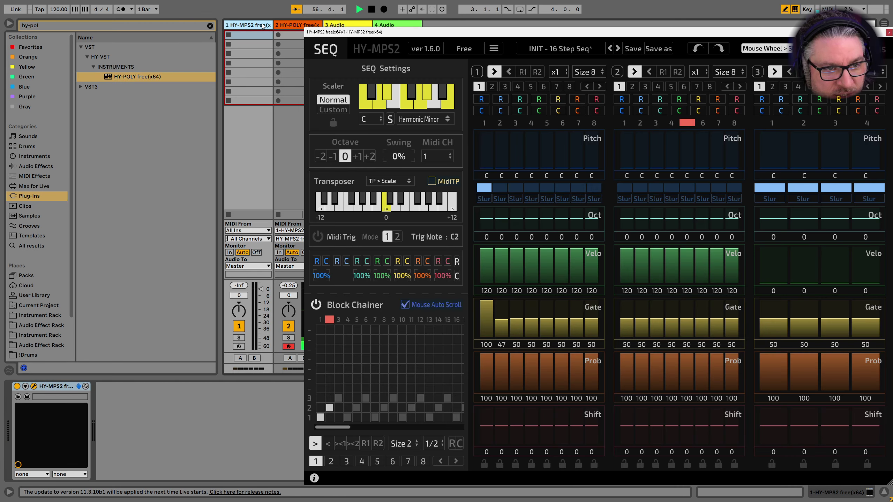
{"action": "left_click_drag", "start_coordinate": [585, 34], "coordinate": [435, 39]}
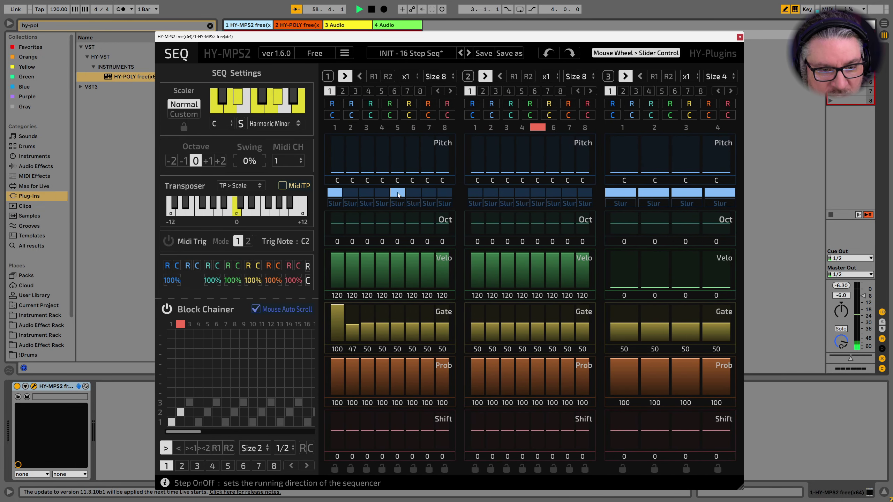
{"action": "left_click_drag", "start_coordinate": [501, 194], "coordinate": [563, 201]}
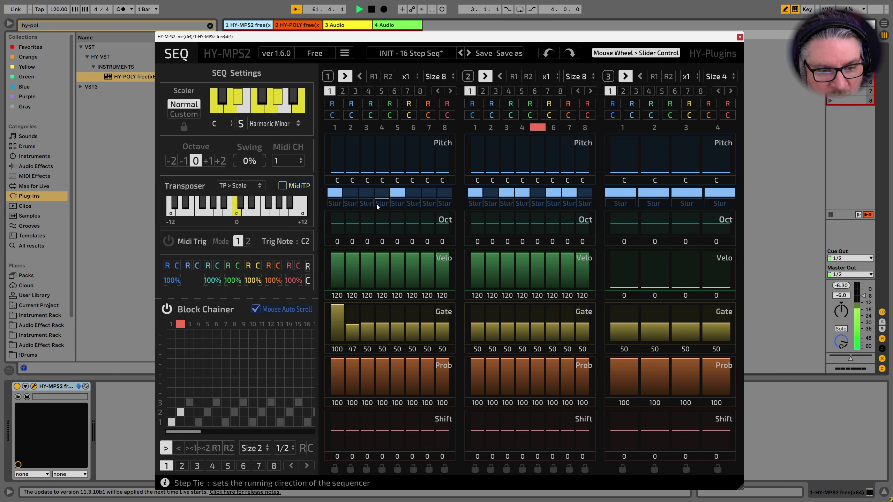
{"action": "left_click", "coordinate": [509, 229]}
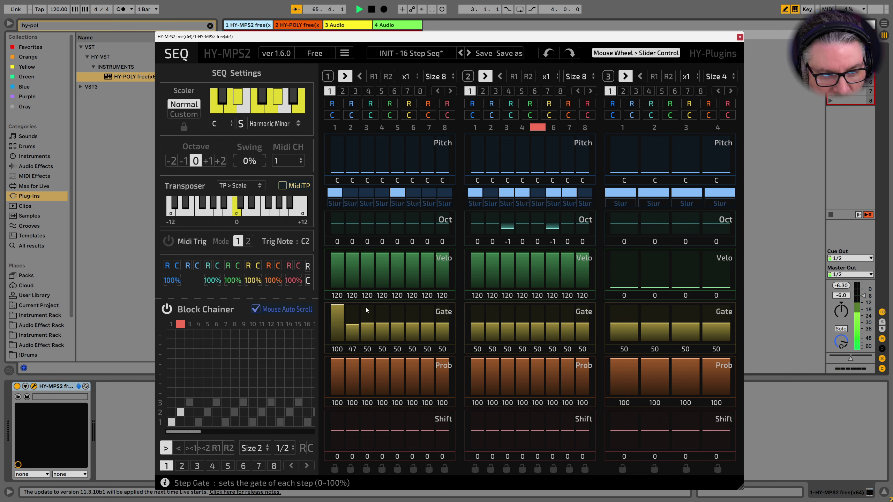
Switch from HY-MPS2 to the HY-POLY synth on track 2 and look through its envelope 1/2 and 3/4 panels.
{"action": "left_click", "coordinate": [739, 37]}
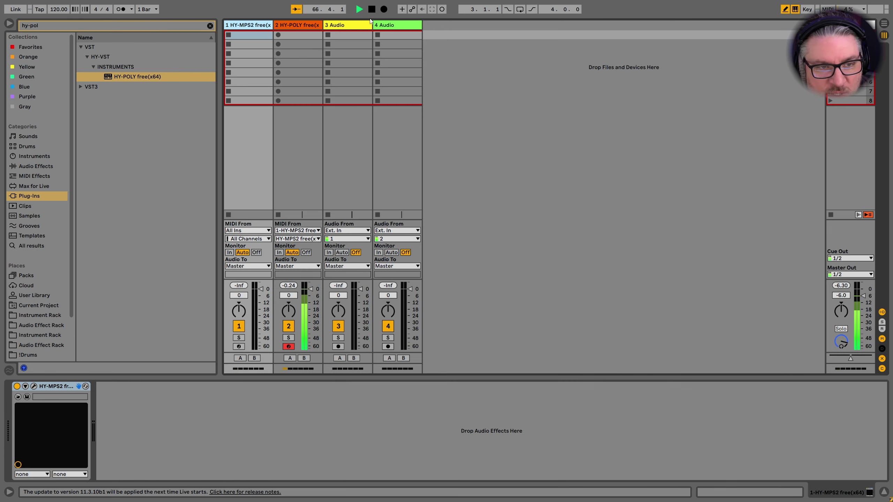
{"action": "left_click", "coordinate": [297, 28]}
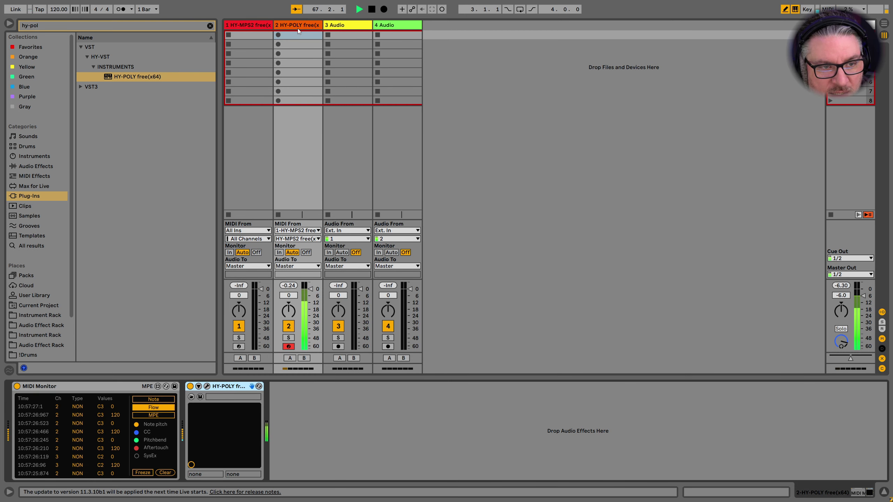
{"action": "left_click", "coordinate": [207, 387]}
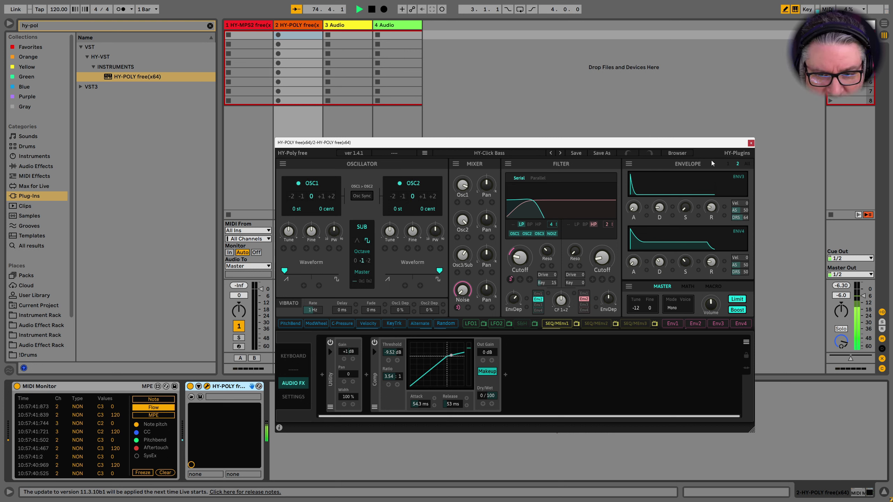
{"action": "left_click", "coordinate": [726, 163]}
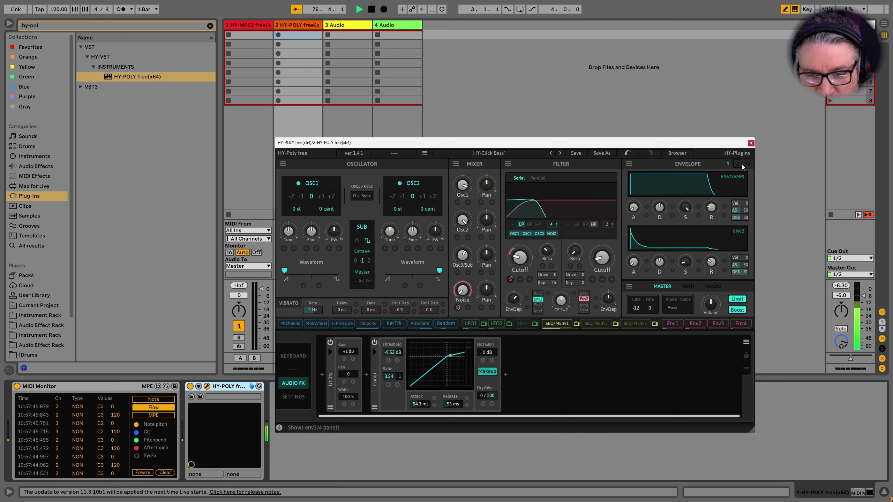
{"action": "left_click", "coordinate": [738, 164]}
{"action": "left_click", "coordinate": [727, 164]}
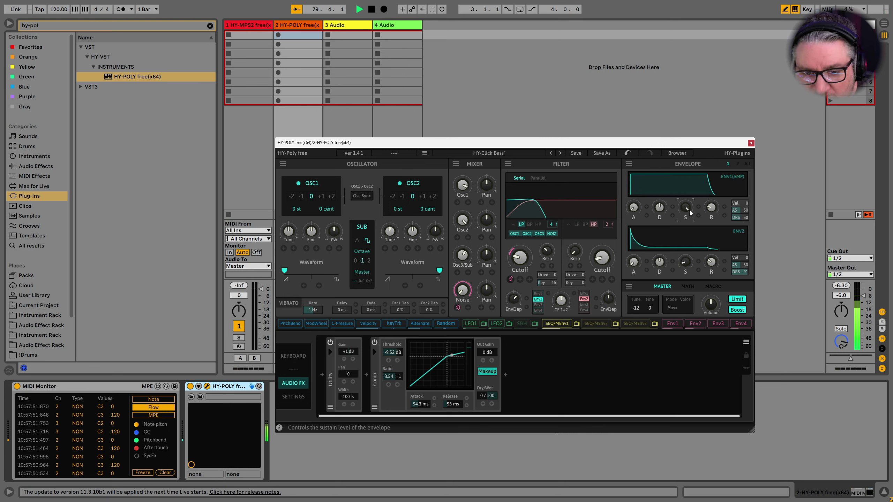
Try different sustain and decay settings on the amp envelope ENV1 and different sustain levels on ENV2.
{"action": "left_click_drag", "start_coordinate": [689, 212], "coordinate": [673, 153]}
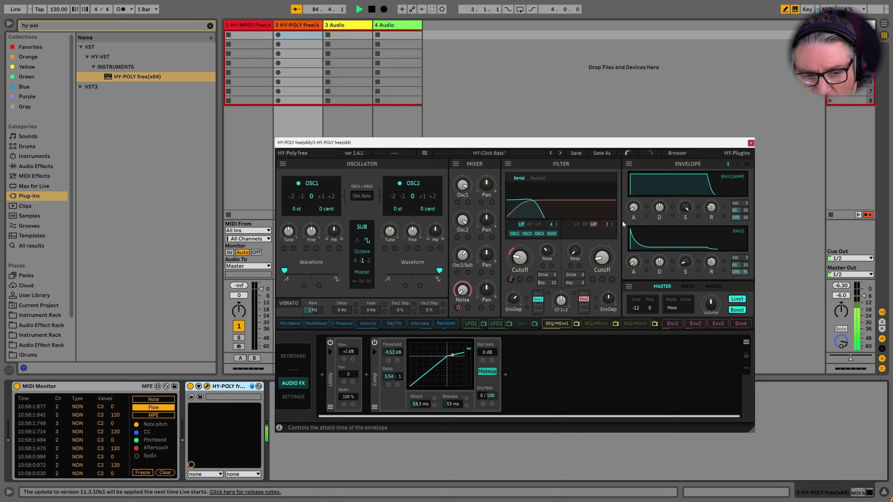
{"action": "left_click", "coordinate": [746, 165]}
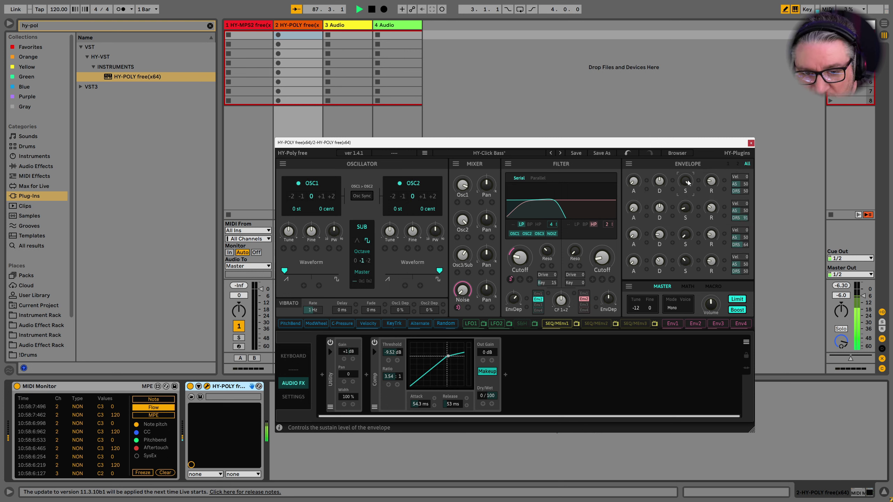
{"action": "left_click", "coordinate": [727, 164]}
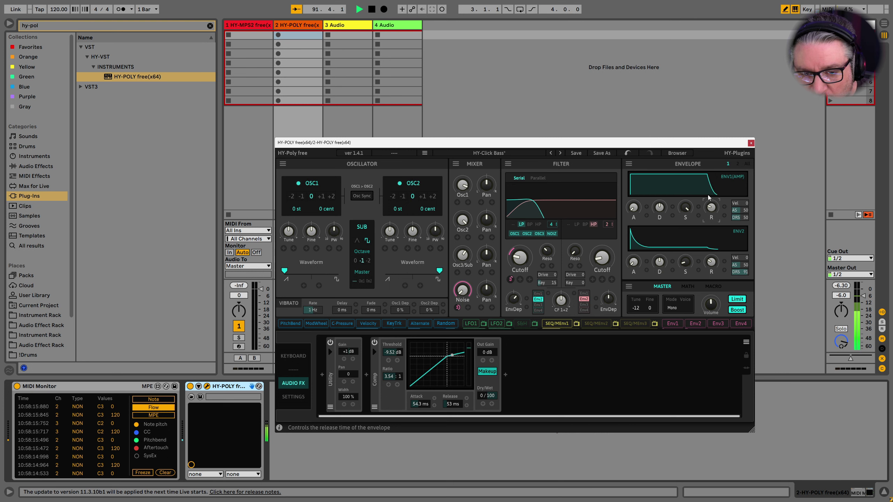
{"action": "left_click_drag", "start_coordinate": [684, 207], "coordinate": [686, 306]}
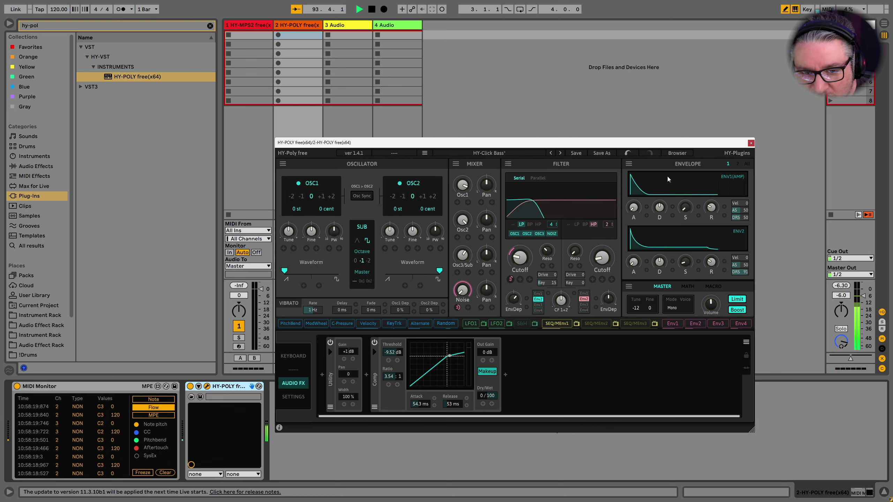
{"action": "left_click_drag", "start_coordinate": [659, 208], "coordinate": [692, 26]}
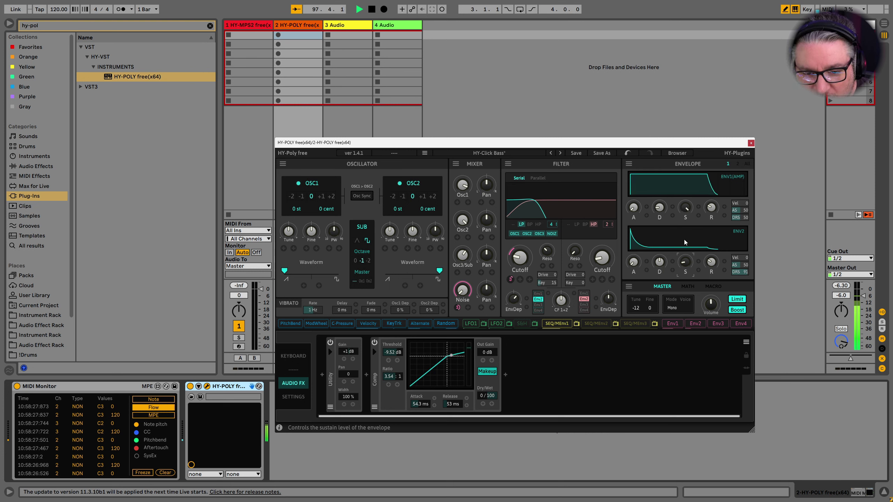
{"action": "left_click_drag", "start_coordinate": [686, 253], "coordinate": [677, 18]}
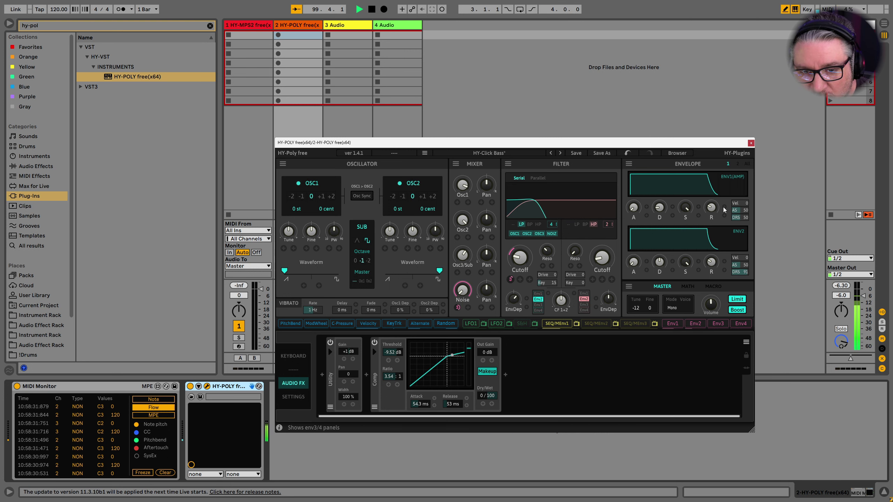
{"action": "left_click_drag", "start_coordinate": [685, 262], "coordinate": [694, 441]}
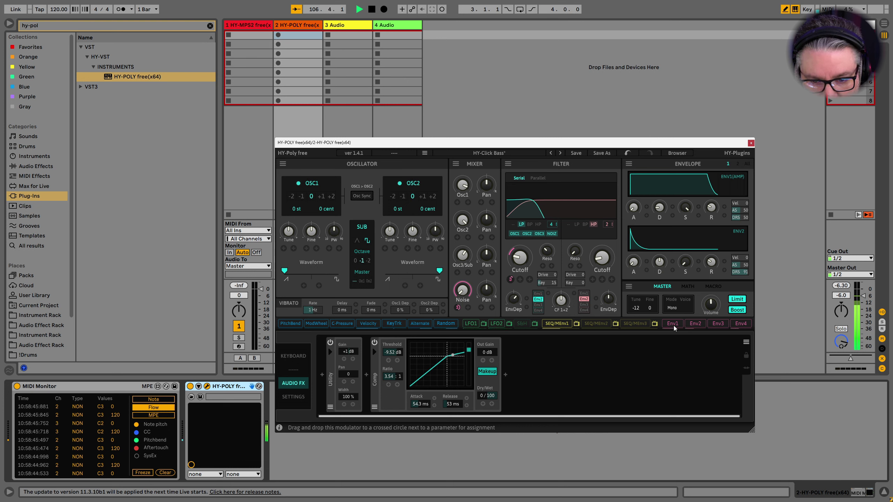
Examine the StepSEQ/MPEnv 1 modulator editor and close it.
{"action": "left_click", "coordinate": [575, 323]}
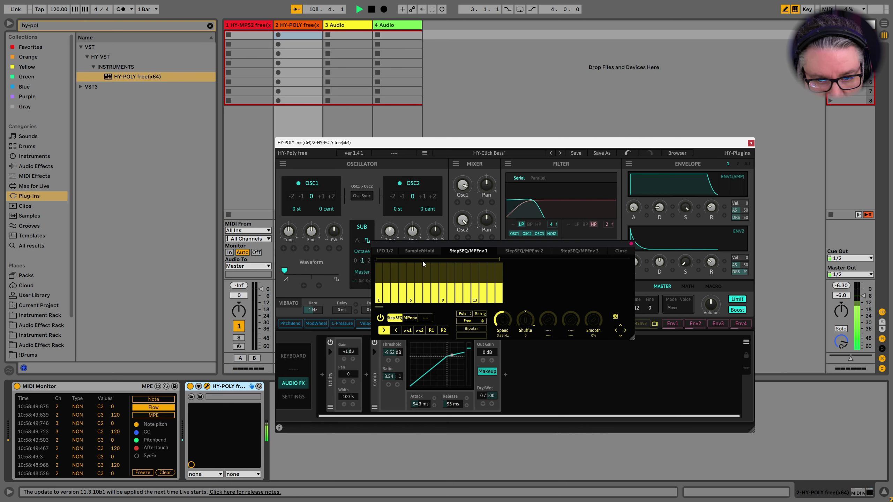
{"action": "left_click", "coordinate": [618, 250]}
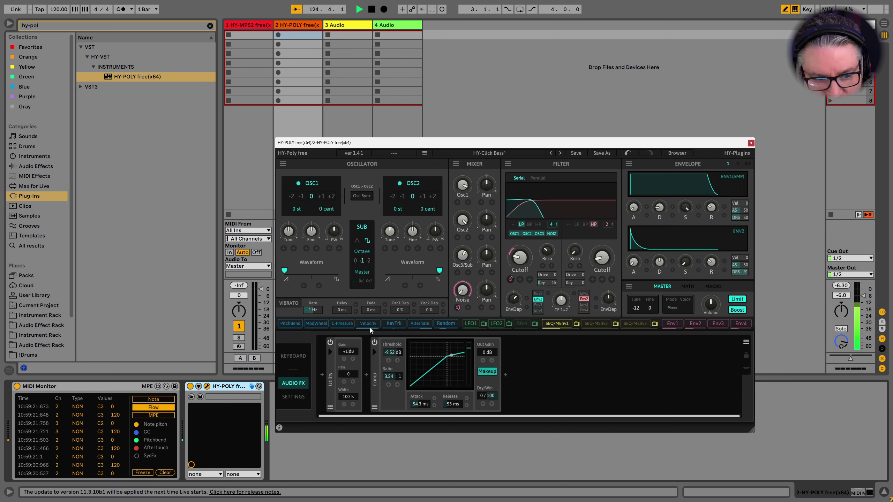
Try velocity modulation on the first filter's cutoff, clear it, and set the velocity response of ENV1 and ENV2 to 100.
{"action": "left_click_drag", "start_coordinate": [369, 328], "coordinate": [526, 264]}
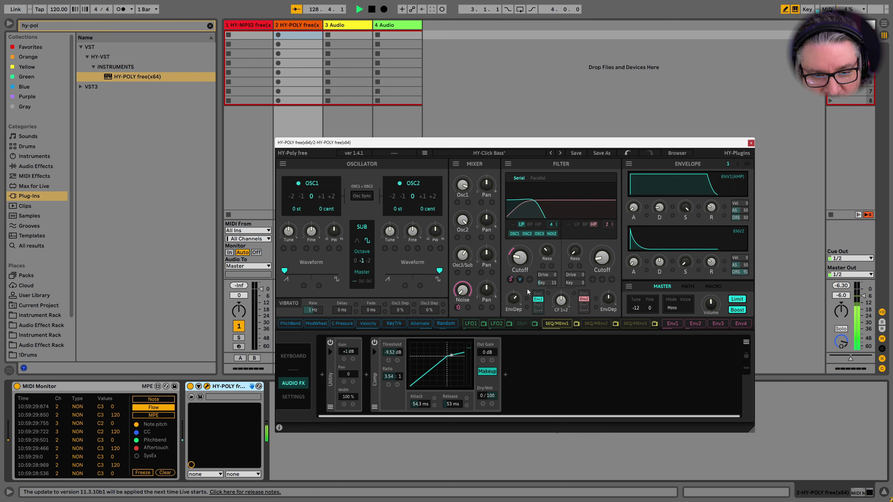
{"action": "left_click_drag", "start_coordinate": [526, 288], "coordinate": [525, 285]}
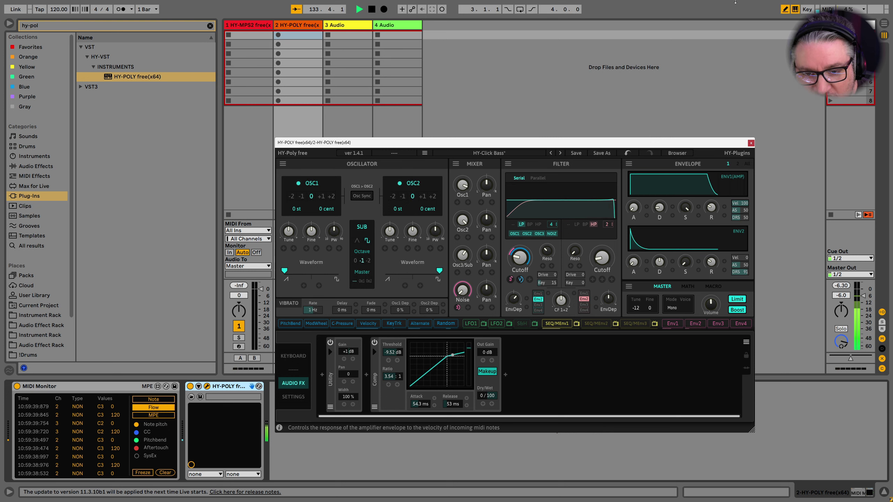
{"action": "left_click", "coordinate": [519, 280]}
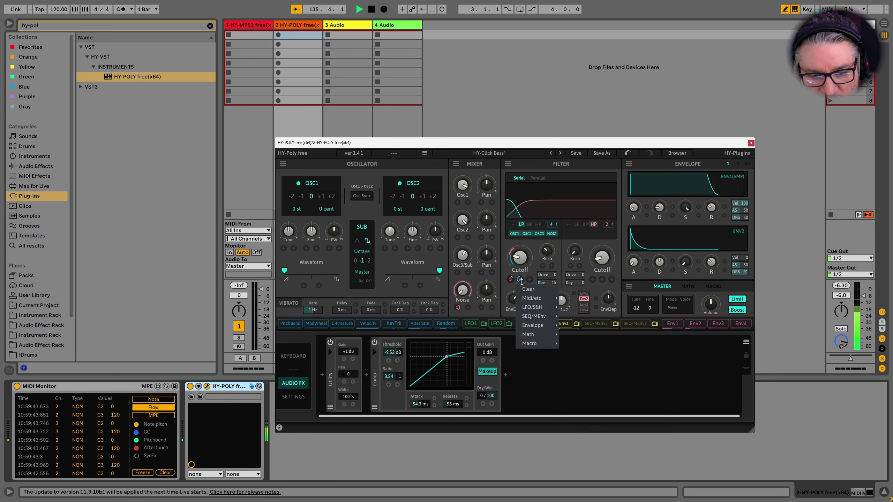
{"action": "left_click", "coordinate": [531, 289]}
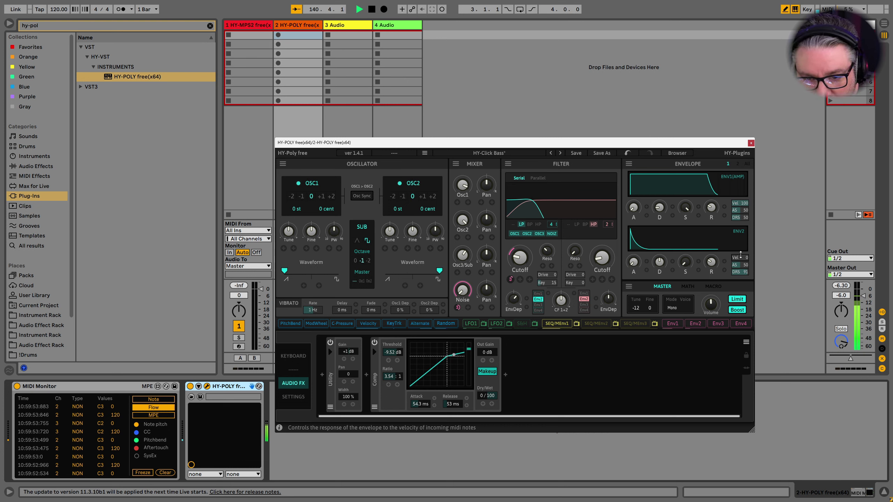
{"action": "left_click_drag", "start_coordinate": [740, 253], "coordinate": [734, 117]}
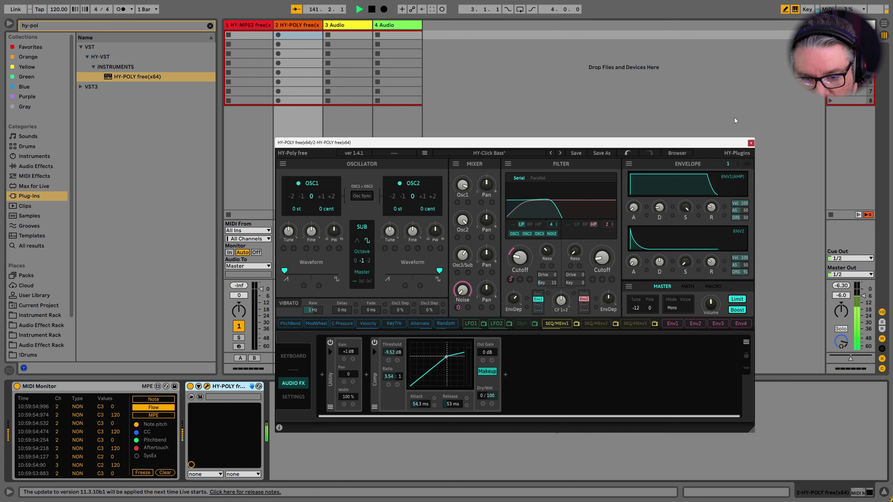
Set HY-POLY's master mode to Poly with 4 voices and close the synth's window.
{"action": "left_click", "coordinate": [671, 309]}
{"action": "left_click", "coordinate": [680, 320]}
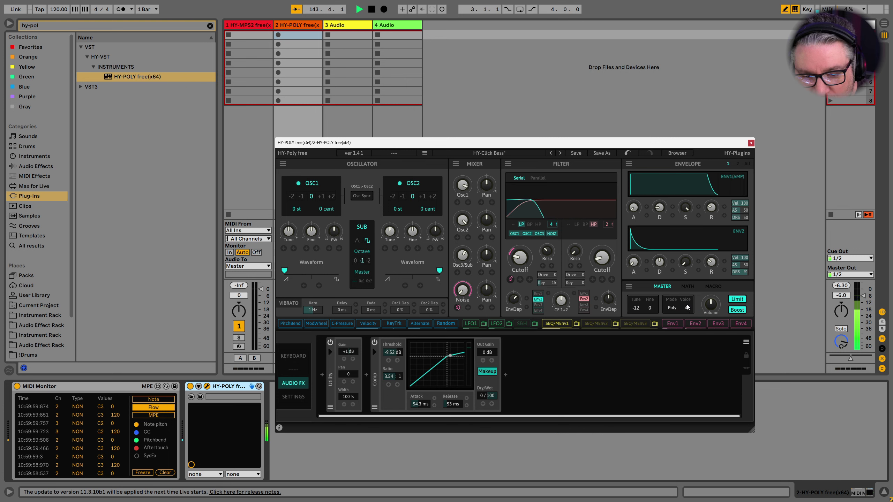
{"action": "left_click", "coordinate": [686, 306]}
{"action": "left_click", "coordinate": [687, 306]}
{"action": "left_click", "coordinate": [671, 308]}
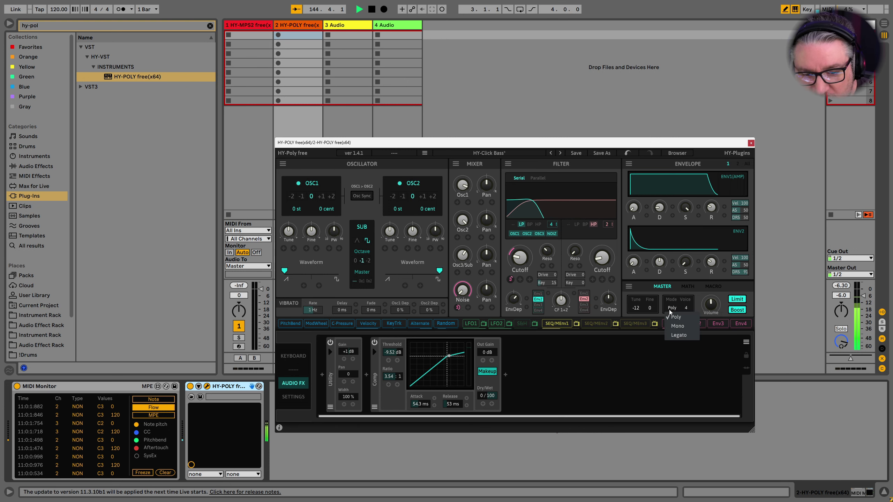
{"action": "left_click", "coordinate": [751, 142]}
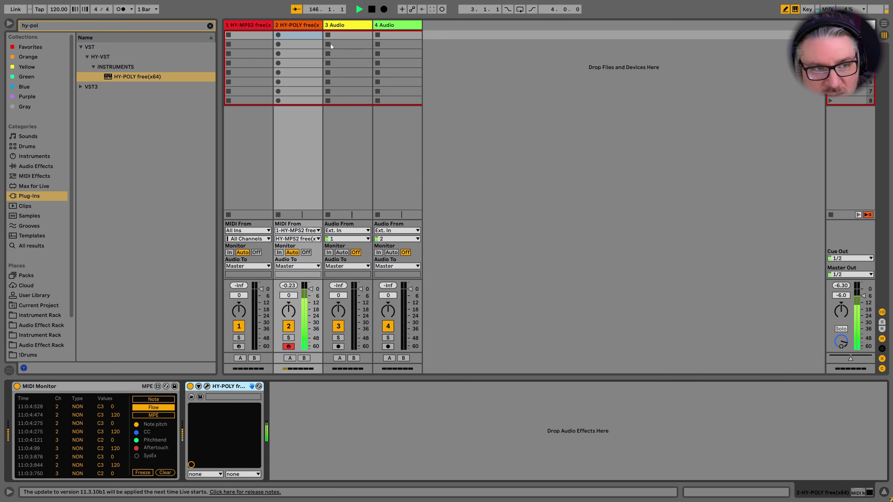
Reopen HY-MPS2 on track 1 and draw block 2's step pitches as D#, G, G#, G#, B, F, D#, F.
{"action": "left_click", "coordinate": [253, 28]}
{"action": "left_click", "coordinate": [34, 386]}
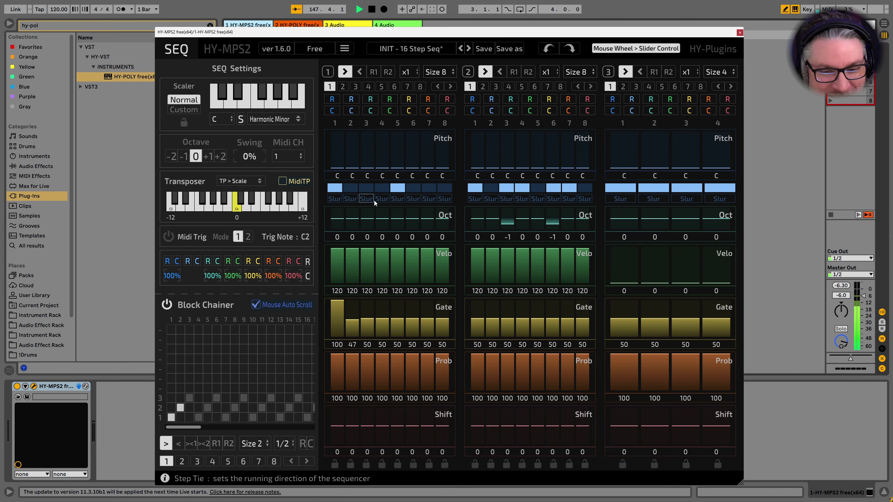
{"action": "left_click_drag", "start_coordinate": [500, 37], "coordinate": [516, 34]}
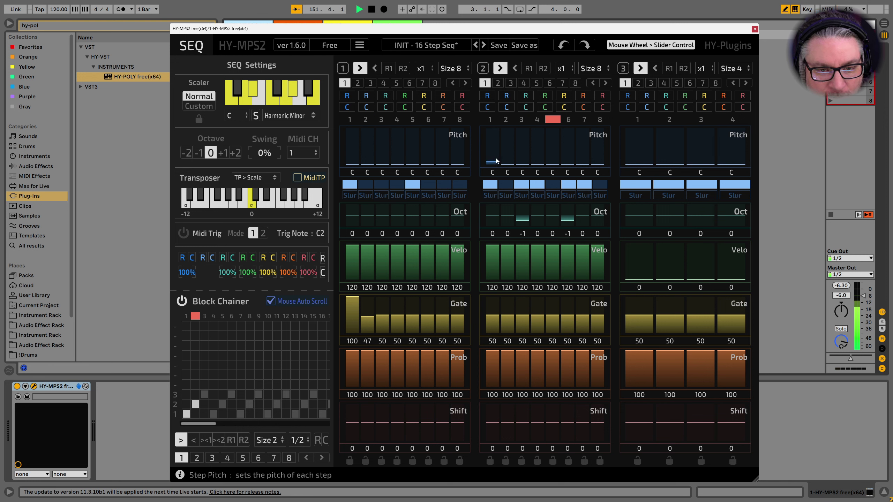
{"action": "left_click_drag", "start_coordinate": [495, 158], "coordinate": [626, 145]}
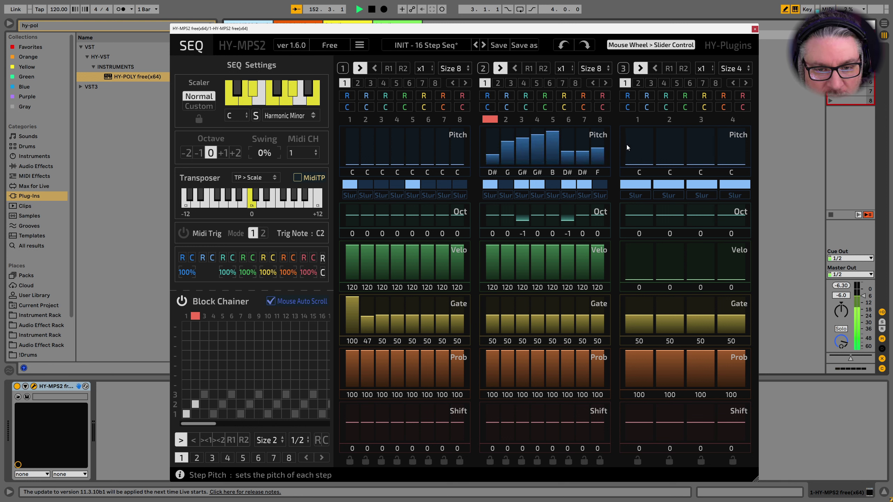
{"action": "left_click", "coordinate": [568, 145]}
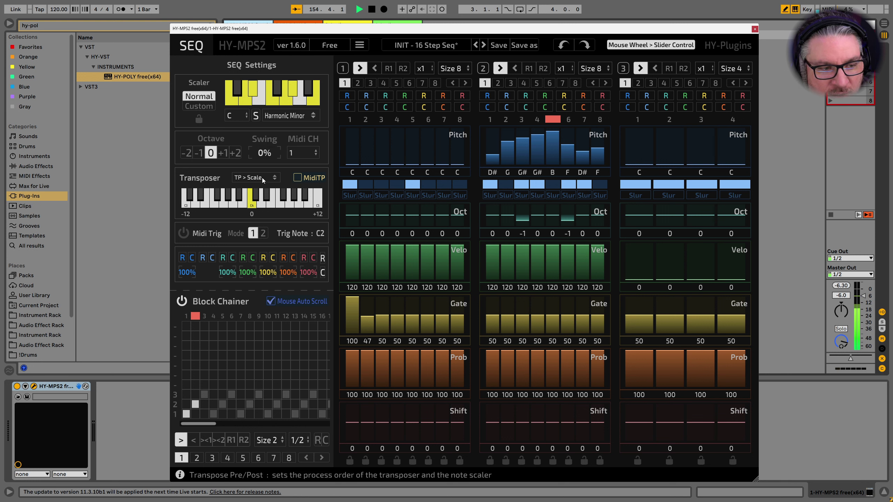
Set the HY-MPS2 transposer to -12.
{"action": "left_click", "coordinate": [184, 205]}
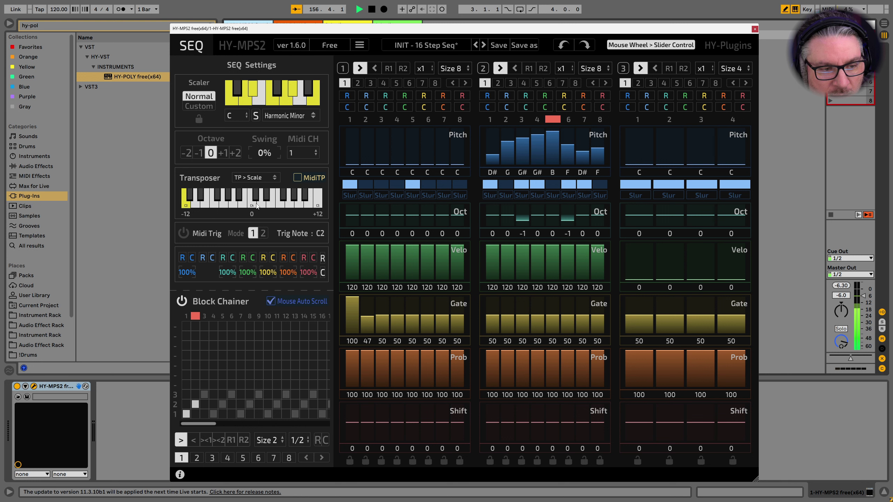
Set the transposer's processing order to Scale > TP and enable MidiTP.
{"action": "left_click", "coordinate": [254, 177]}
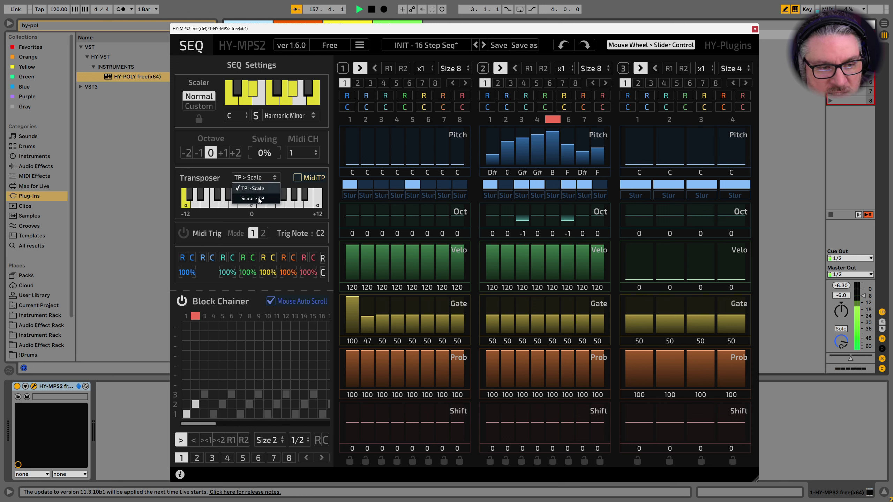
{"action": "left_click", "coordinate": [259, 199]}
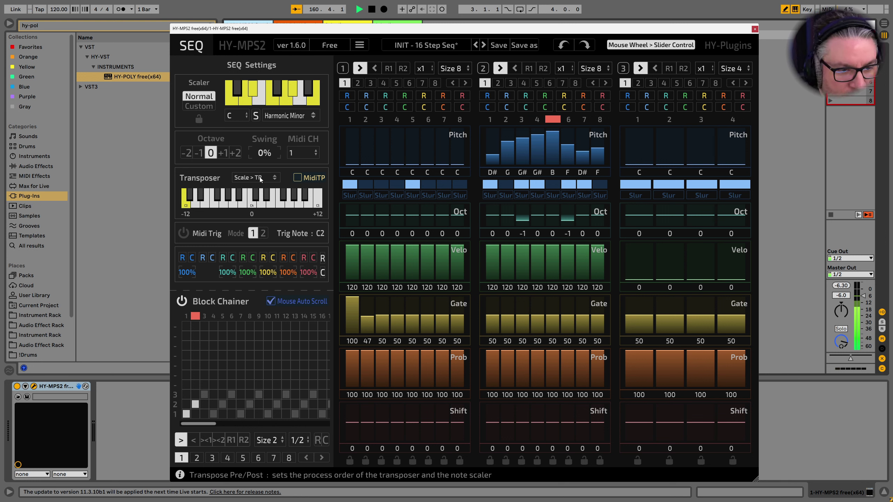
{"action": "left_click", "coordinate": [300, 178]}
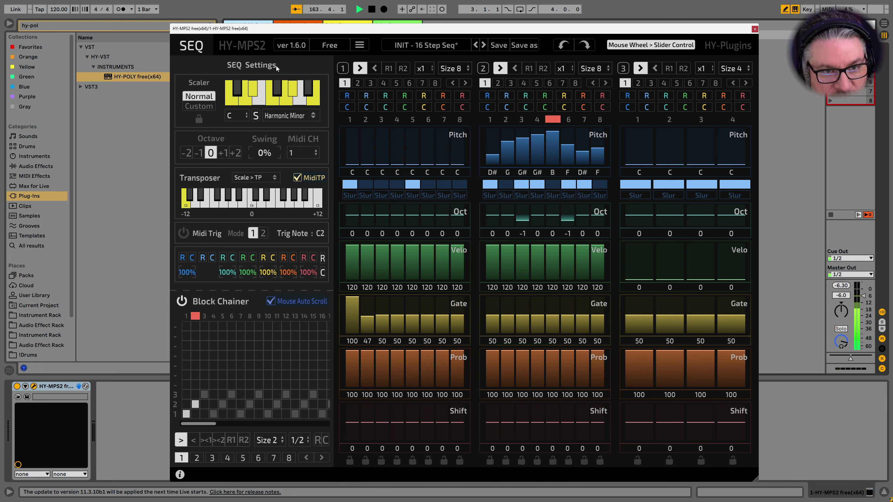
Move the sequencer window aside, arm the HY-MPS2 track, and bring the window back over the session.
{"action": "left_click_drag", "start_coordinate": [335, 30], "coordinate": [642, 39]}
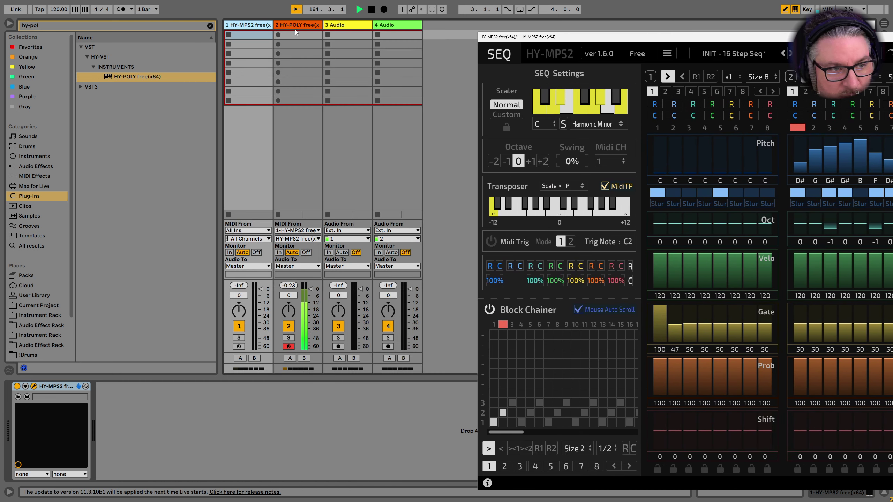
{"action": "left_click", "coordinate": [253, 33]}
{"action": "left_click_drag", "start_coordinate": [711, 43], "coordinate": [597, 13]}
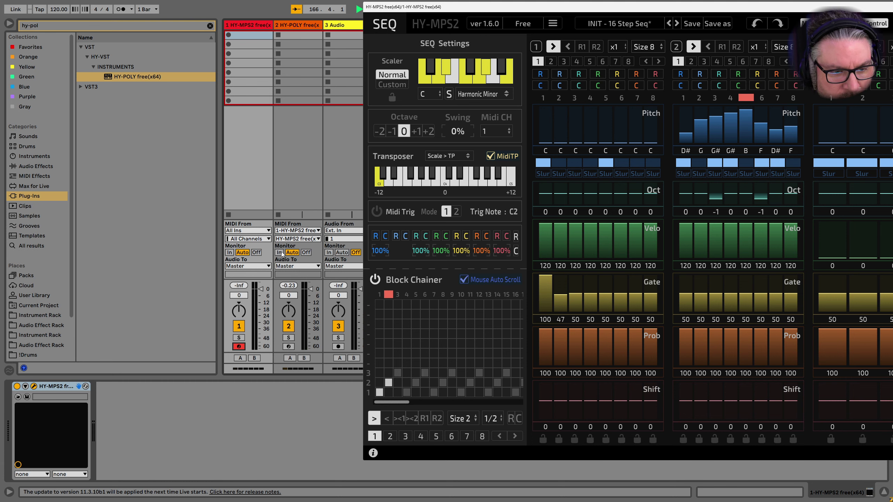
{"action": "left_click_drag", "start_coordinate": [662, 9], "coordinate": [445, 33]}
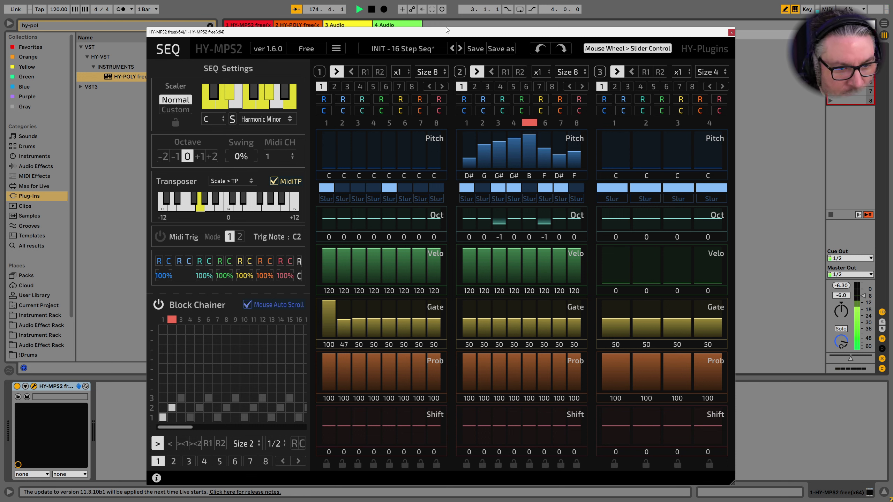
Set the transposer's processing order to TP > Scale and turn on the scaler's S option.
{"action": "left_click", "coordinate": [244, 181]}
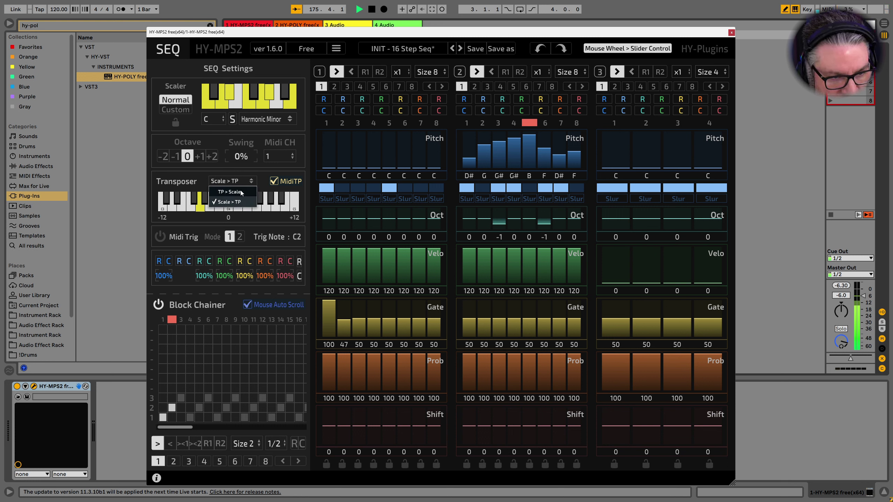
{"action": "left_click", "coordinate": [240, 193]}
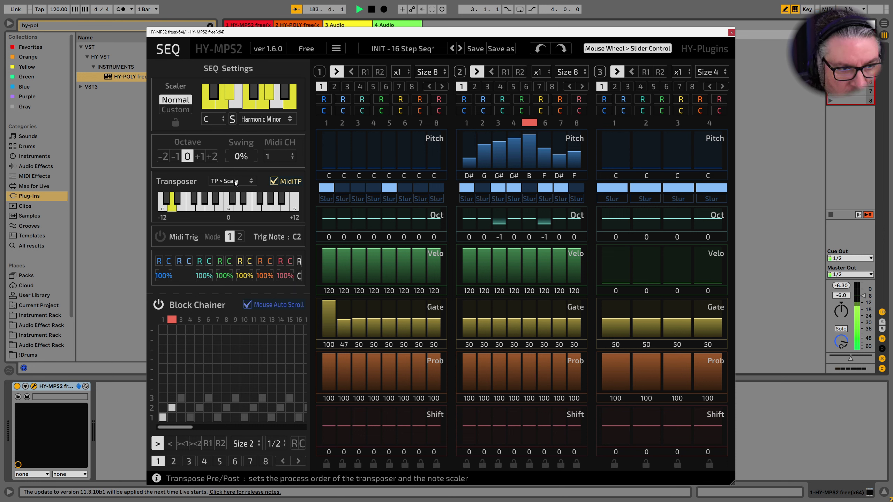
{"action": "left_click", "coordinate": [232, 119]}
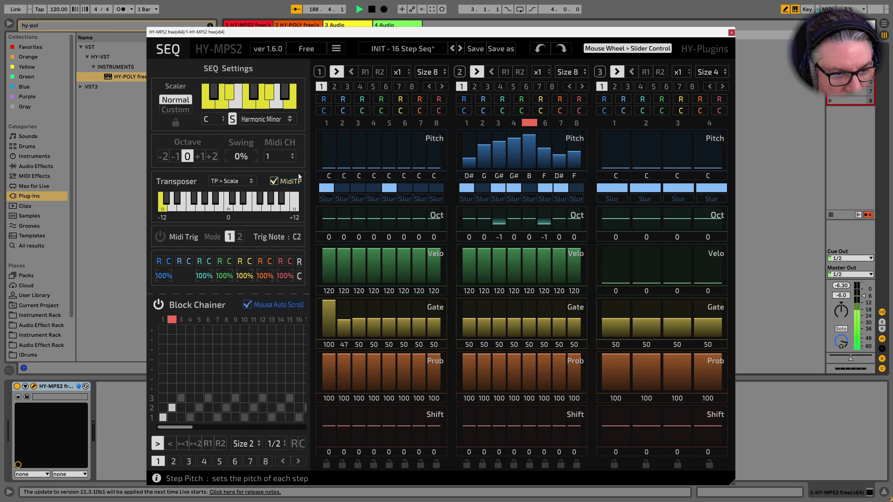
Try the -1 and +2 global octaves, return the octave to 0, and set the swing to +45%.
{"action": "left_click", "coordinate": [177, 159]}
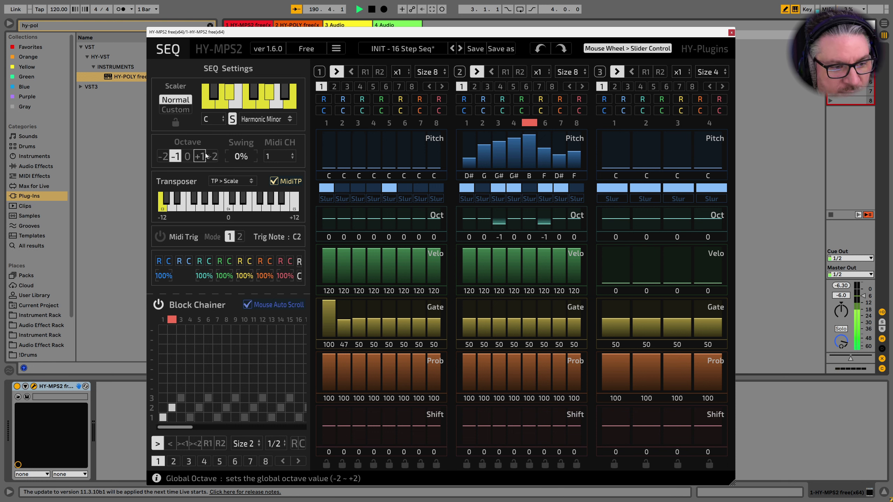
{"action": "left_click", "coordinate": [211, 156]}
{"action": "left_click", "coordinate": [185, 158]}
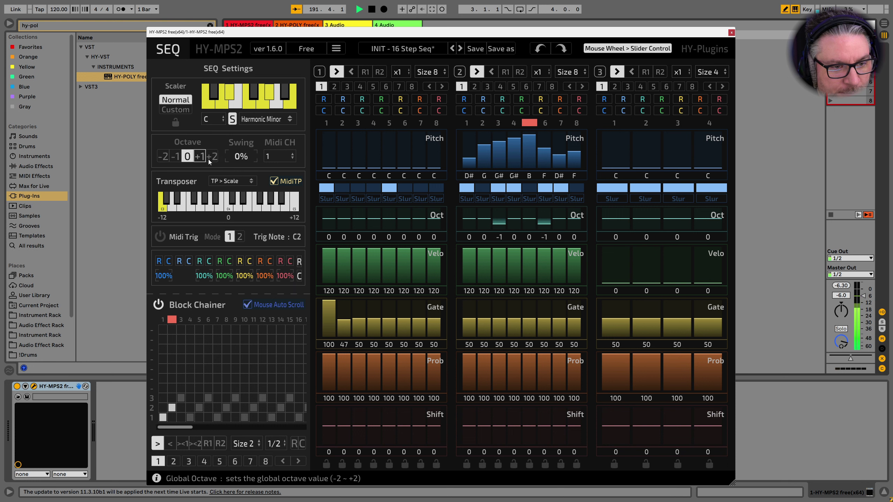
{"action": "left_click_drag", "start_coordinate": [245, 159], "coordinate": [249, 142]}
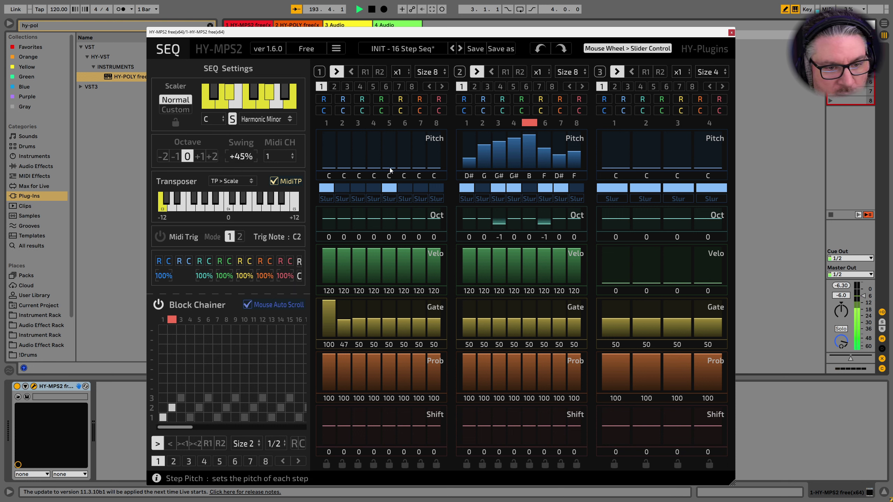
Turn on steps 2 to 4 in block 1 and raise their octaves to +2.
{"action": "left_click", "coordinate": [342, 187]}
{"action": "left_click", "coordinate": [355, 190]}
{"action": "left_click", "coordinate": [373, 187]}
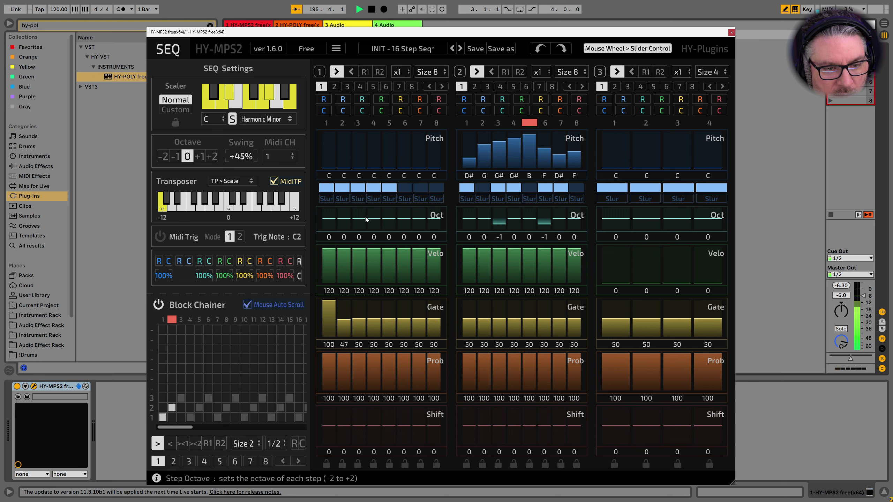
{"action": "left_click", "coordinate": [346, 211]}
{"action": "left_click", "coordinate": [359, 211]}
{"action": "left_click", "coordinate": [375, 211]}
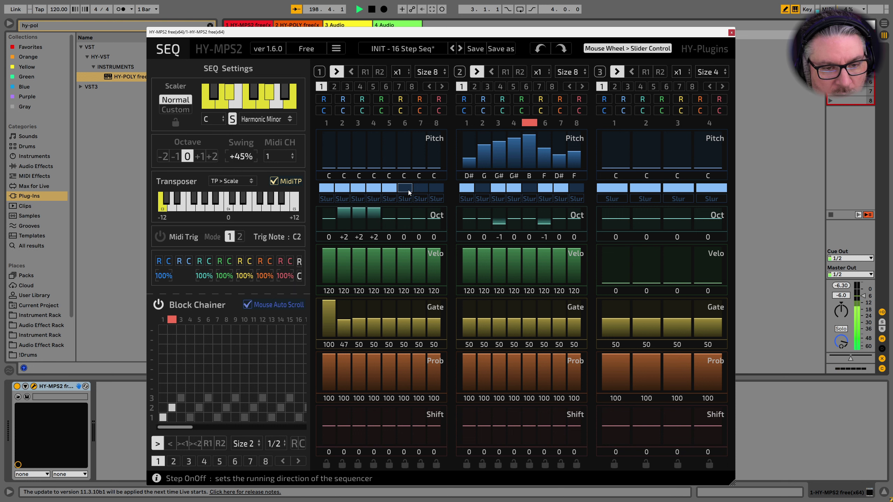
Turn on steps 6 and 7 in block 1 and set their octaves to -1 and +2.
{"action": "left_click_drag", "start_coordinate": [408, 190], "coordinate": [421, 189]}
{"action": "left_click", "coordinate": [419, 212]}
{"action": "left_click", "coordinate": [400, 213]}
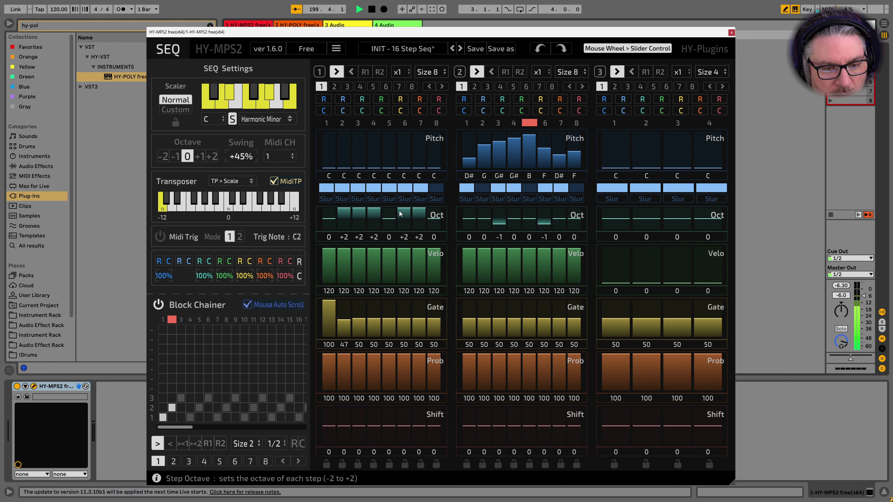
{"action": "scroll", "coordinate": [404, 213], "scroll_direction": "down", "scroll_amount": 3}
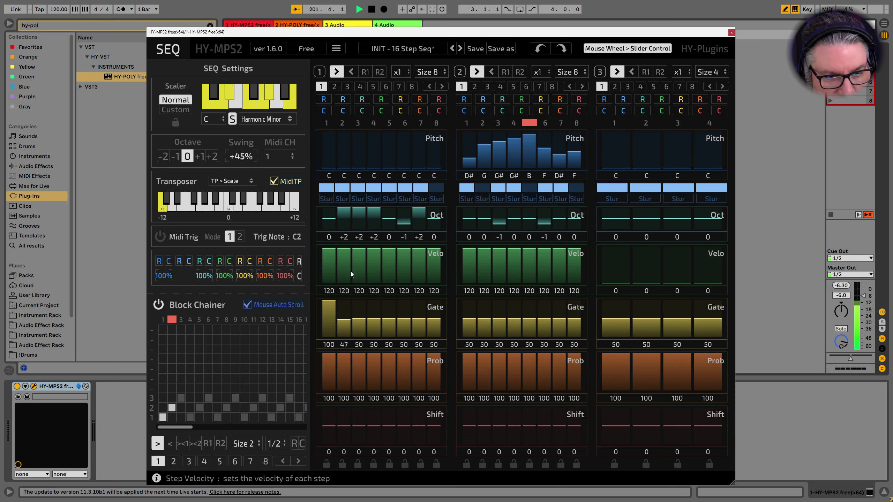
Lower block 1's velocities on steps 2–4 and 6–8 to about 40–60, and shorten all its gates to about 10–14.
{"action": "left_click_drag", "start_coordinate": [350, 271], "coordinate": [435, 273]}
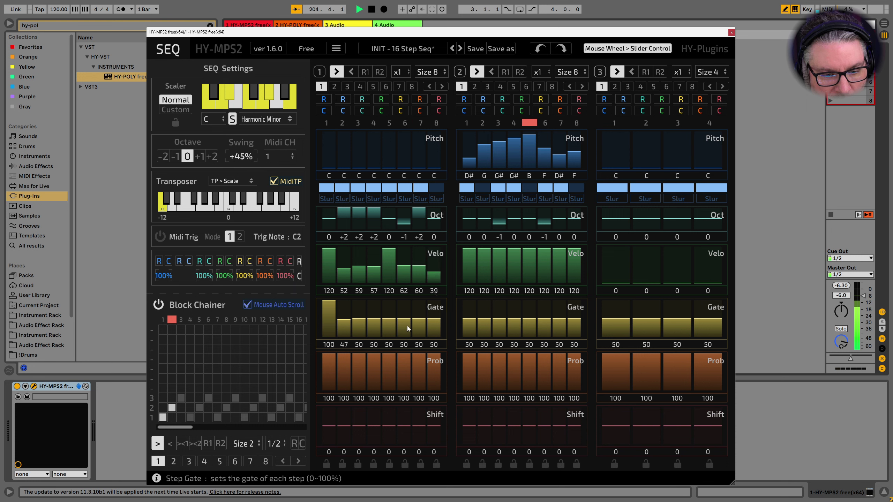
{"action": "mouse_move", "coordinate": [344, 332]}
{"action": "left_mouse_down"}
{"action": "mouse_move", "coordinate": [418, 329]}
{"action": "mouse_move", "coordinate": [325, 334]}
{"action": "mouse_move", "coordinate": [578, 334]}
{"action": "left_mouse_up"}
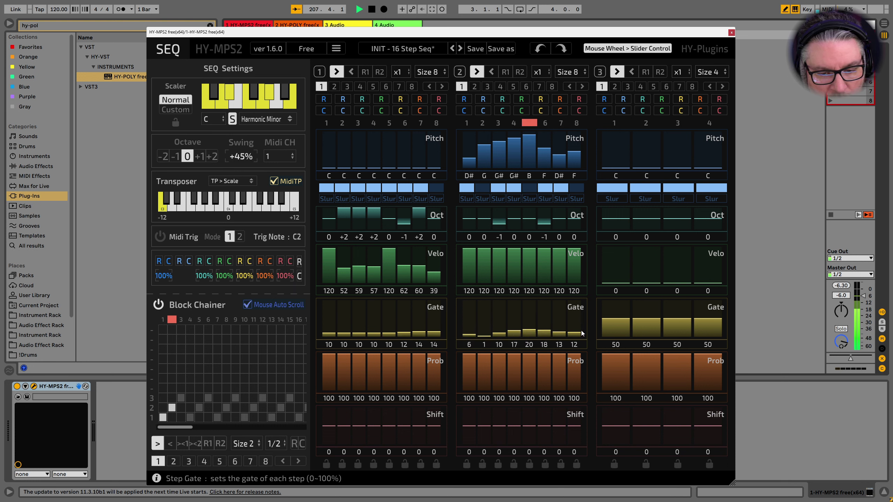
Shape block 2's gates into an alternating pattern of 56, 15, 60, 15, 53, 14, 38 and 8.
{"action": "left_click_drag", "start_coordinate": [482, 332], "coordinate": [470, 333]}
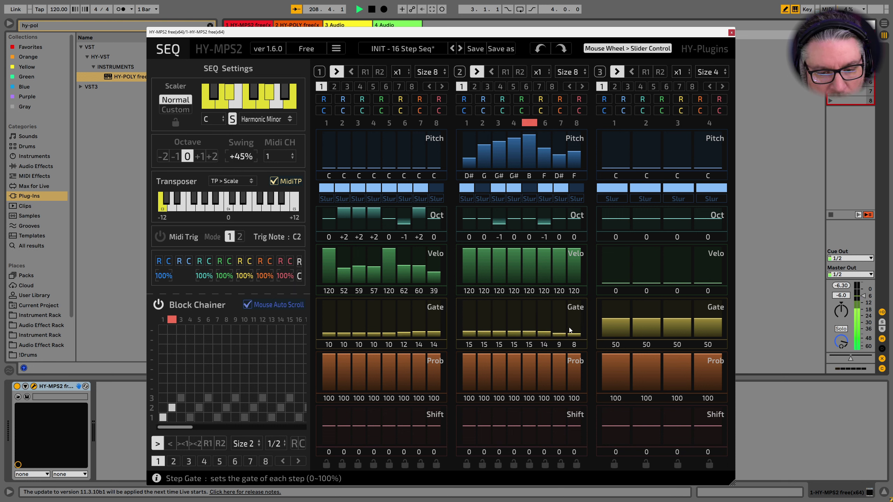
{"action": "left_click_drag", "start_coordinate": [569, 329], "coordinate": [562, 323]}
{"action": "left_click", "coordinate": [469, 317]}
{"action": "left_click", "coordinate": [499, 315]}
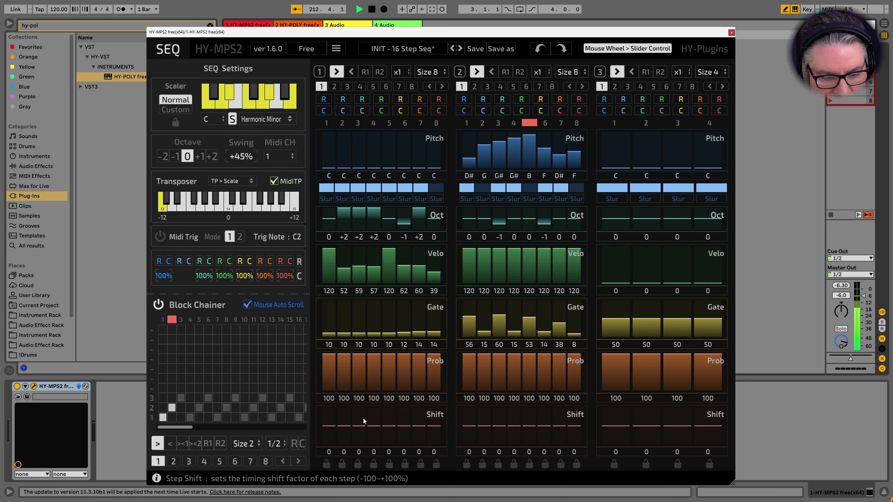
Randomize the timing shift values of blocks 1 and 2.
{"action": "left_click", "coordinate": [436, 99]}
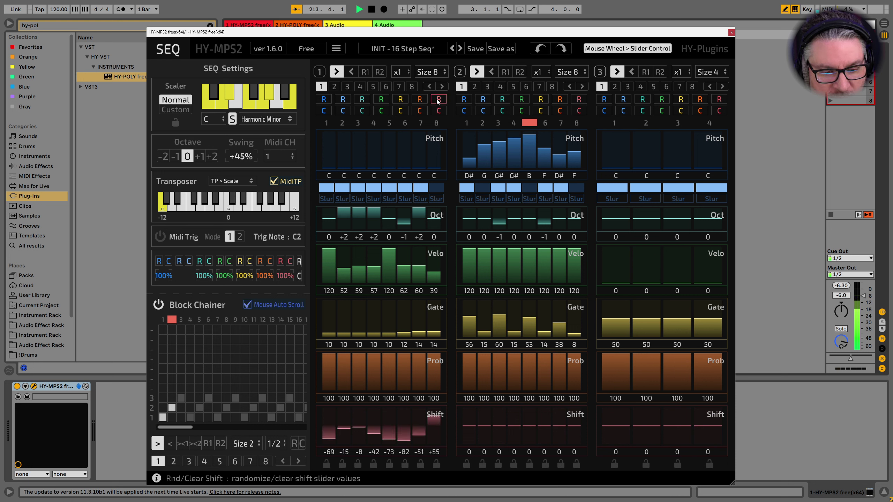
{"action": "left_click", "coordinate": [579, 100]}
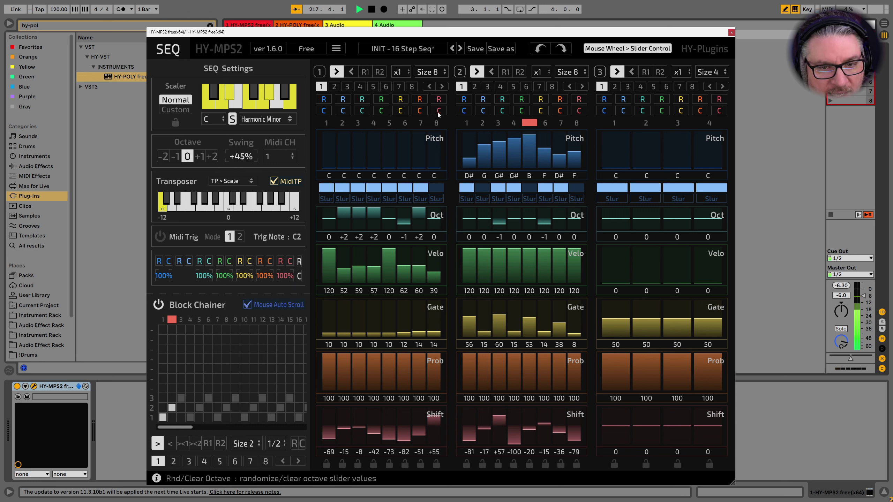
Copy block 1's pattern 1 to pattern 2 of the same block and switch block 1 to pattern 2.
{"action": "right_click", "coordinate": [320, 86]}
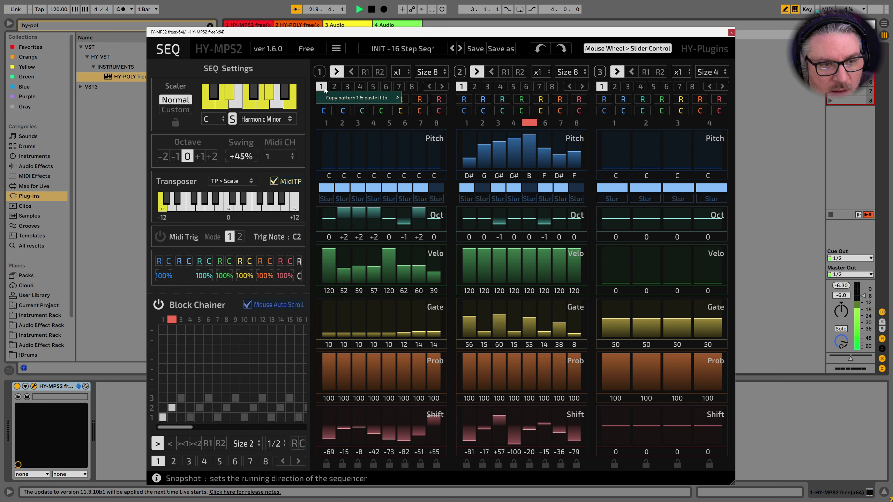
{"action": "mouse_move", "coordinate": [348, 98]}
{"action": "mouse_move", "coordinate": [429, 101]}
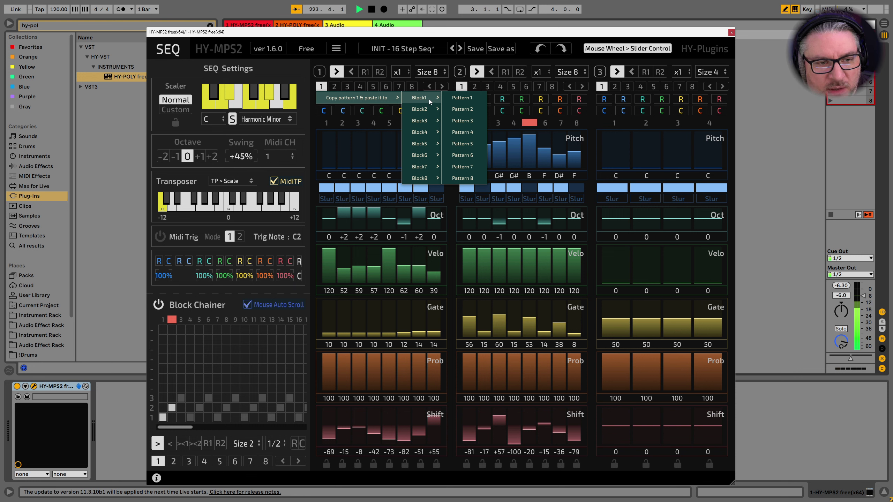
{"action": "left_click", "coordinate": [467, 109]}
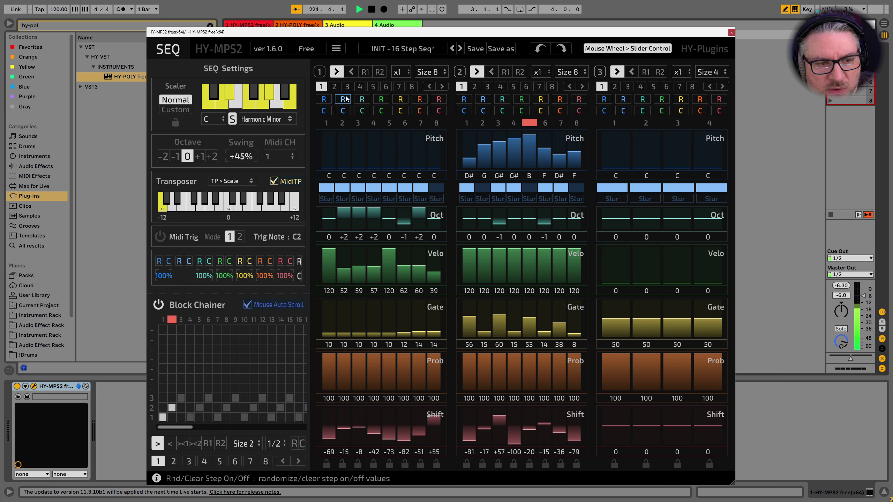
{"action": "left_click", "coordinate": [333, 86]}
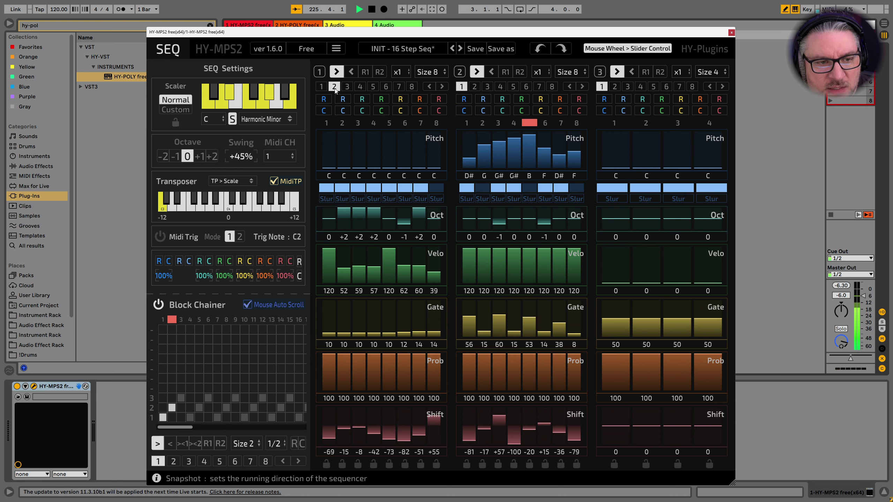
Copy block 2's pattern 1 and paste it to Block1, Pattern 2.
{"action": "right_click", "coordinate": [460, 88]}
{"action": "mouse_move", "coordinate": [490, 97]}
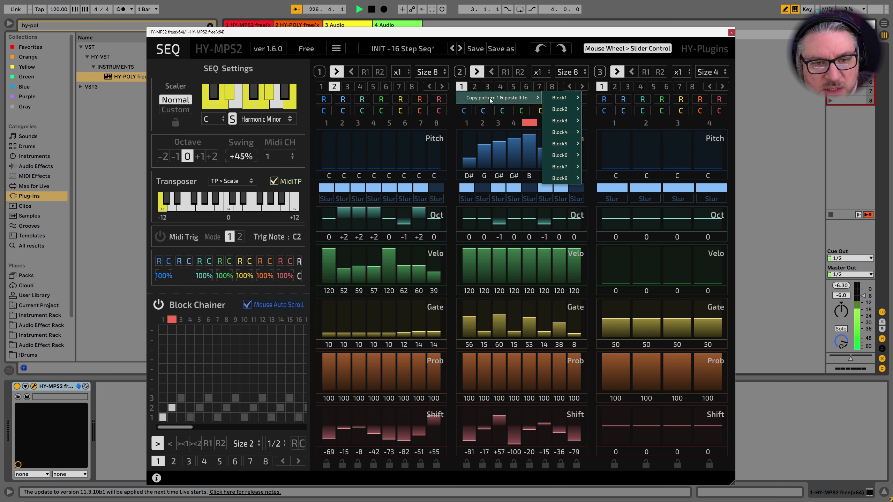
{"action": "mouse_move", "coordinate": [570, 109]}
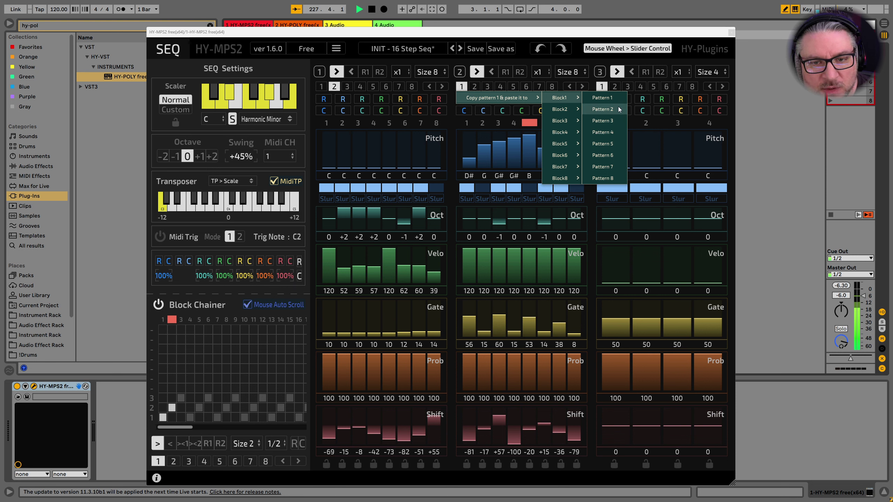
{"action": "left_click", "coordinate": [602, 107]}
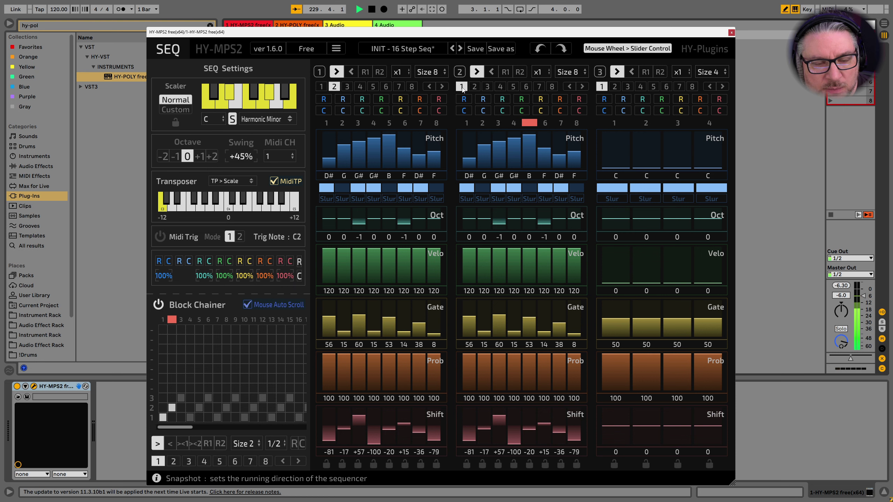
Switch block 2 to pattern 2 and paste its pattern 1 into Block1, Pattern 2 again.
{"action": "left_click", "coordinate": [474, 86]}
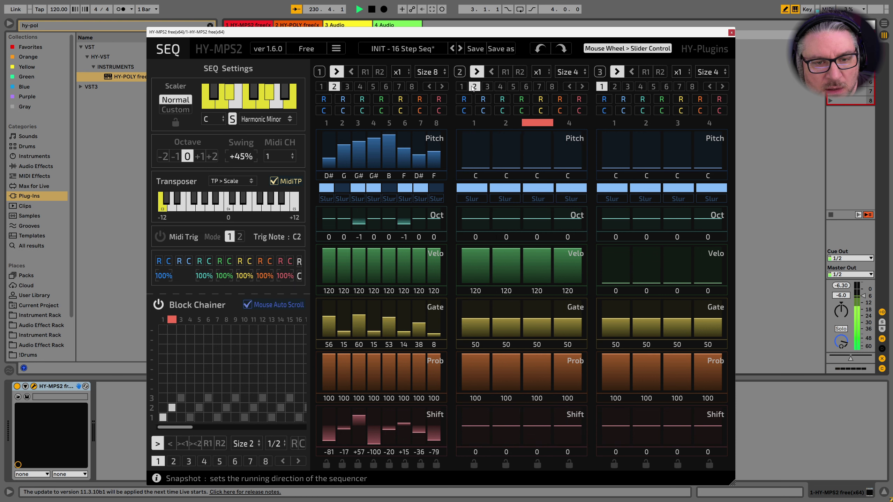
{"action": "right_click", "coordinate": [463, 87]}
{"action": "mouse_move", "coordinate": [484, 96]}
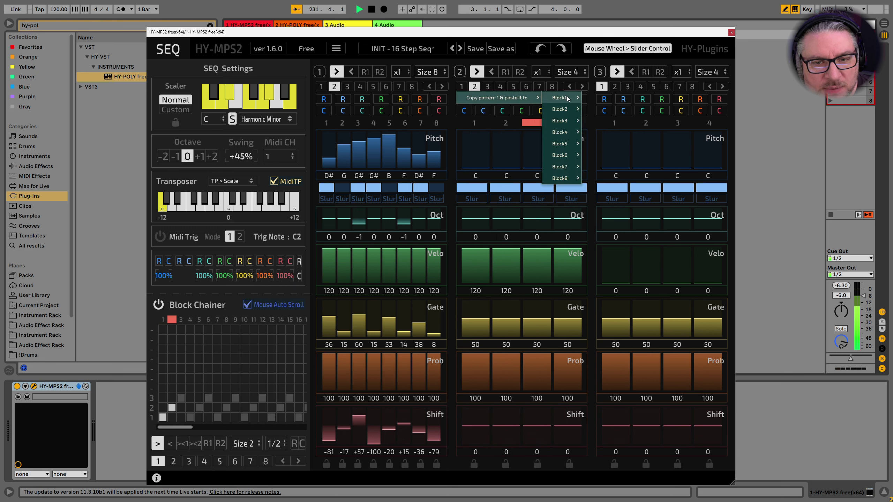
{"action": "mouse_move", "coordinate": [567, 108]}
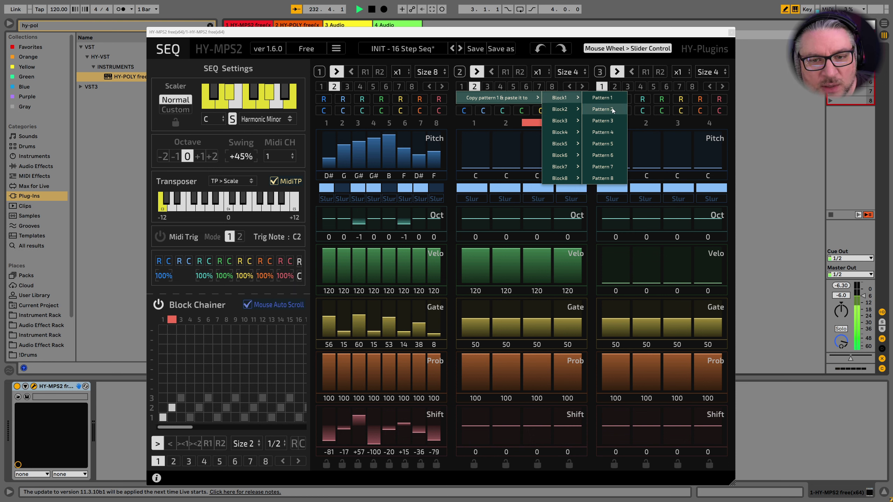
{"action": "left_click", "coordinate": [611, 108]}
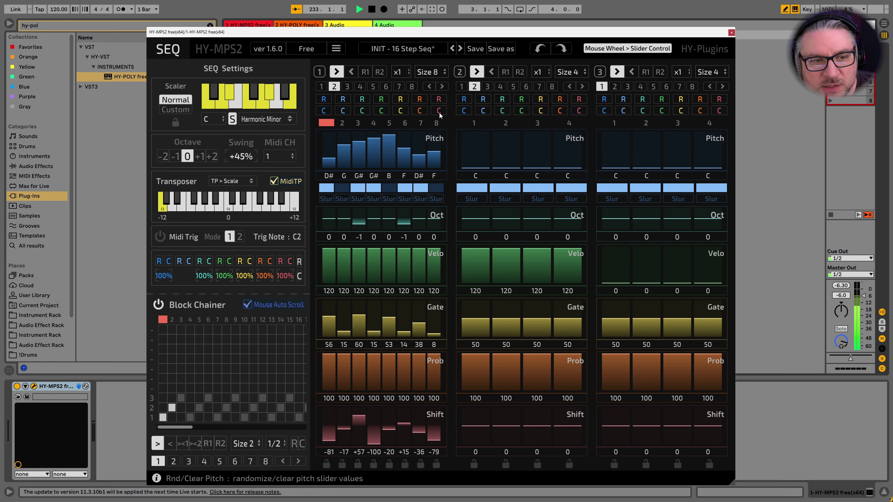
Paste block 2's pattern 2 to Block2, Pattern 2, and switch block 2 back to pattern 1.
{"action": "right_click", "coordinate": [475, 87]}
{"action": "mouse_move", "coordinate": [501, 100]}
{"action": "mouse_move", "coordinate": [563, 108]}
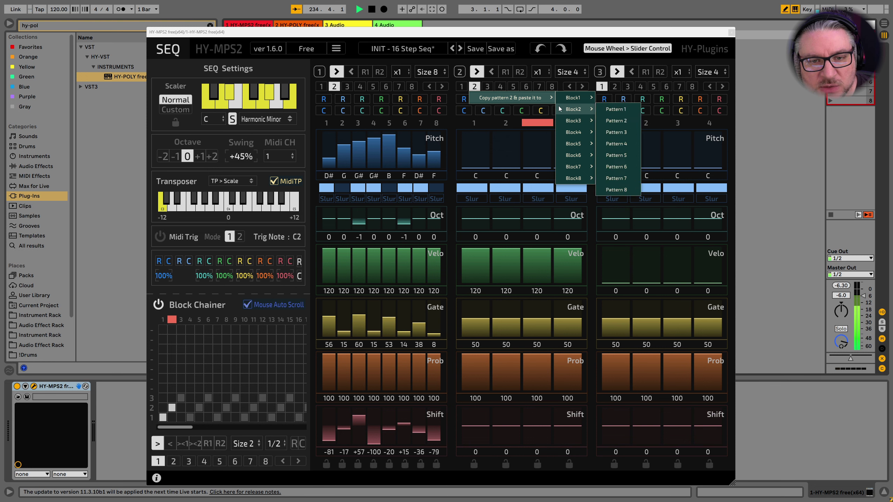
{"action": "left_click", "coordinate": [622, 120]}
{"action": "left_click", "coordinate": [463, 87]}
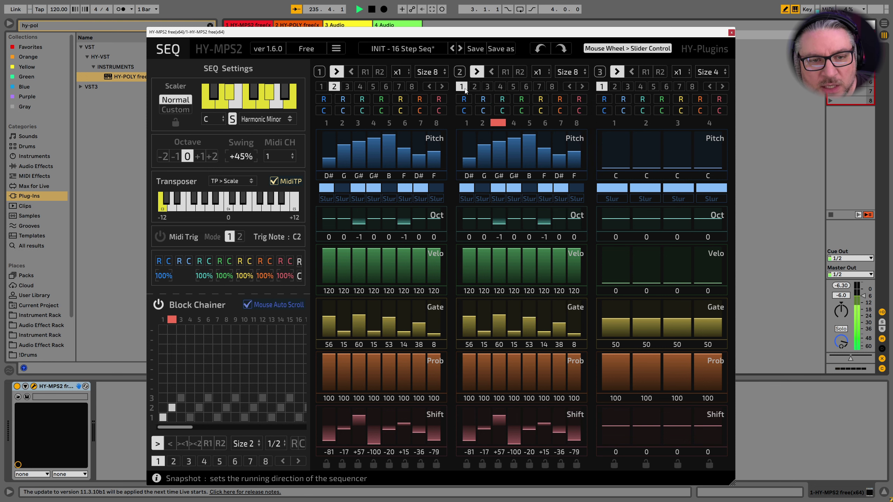
Copy block 2's pattern 1 and paste it to Block2, Pattern 2.
{"action": "right_click", "coordinate": [463, 88]}
{"action": "mouse_move", "coordinate": [481, 101]}
{"action": "mouse_move", "coordinate": [567, 110]}
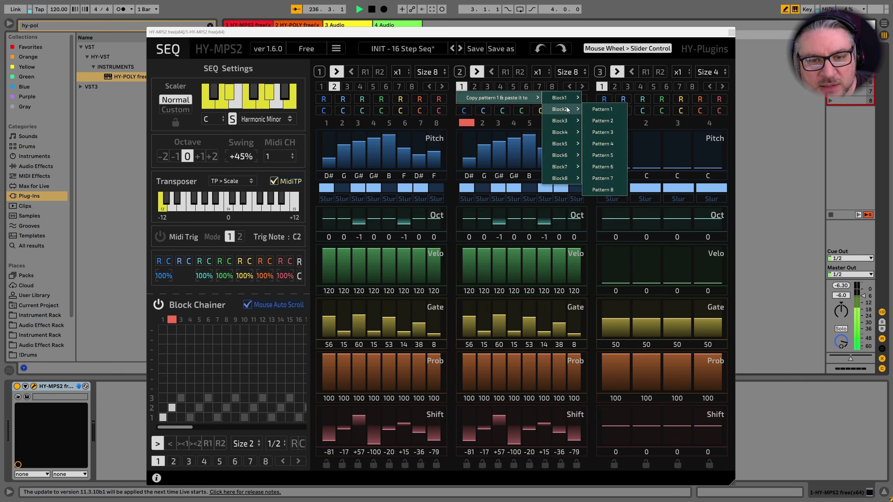
{"action": "left_click", "coordinate": [612, 122]}
Copy block 1's pattern 1 to Block1, Pattern 2, and switch blocks 1 and 2 to pattern 2.
{"action": "left_click", "coordinate": [321, 87]}
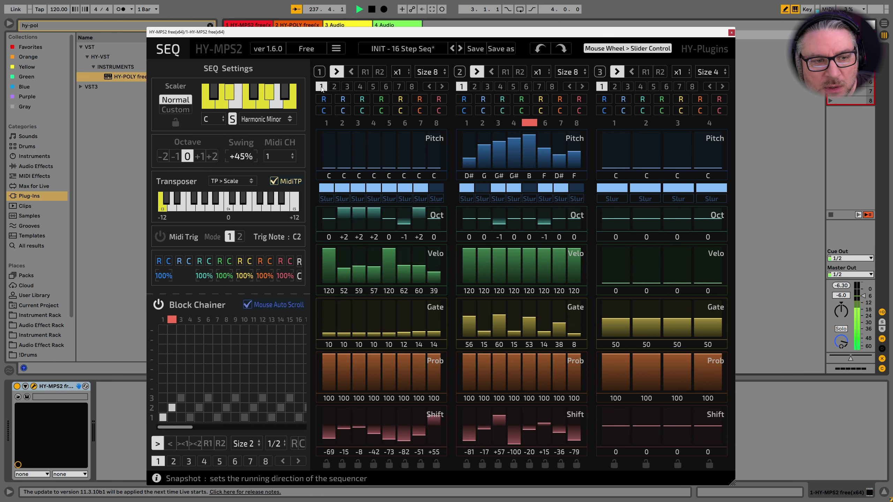
{"action": "right_click", "coordinate": [321, 87]}
{"action": "mouse_move", "coordinate": [394, 97]}
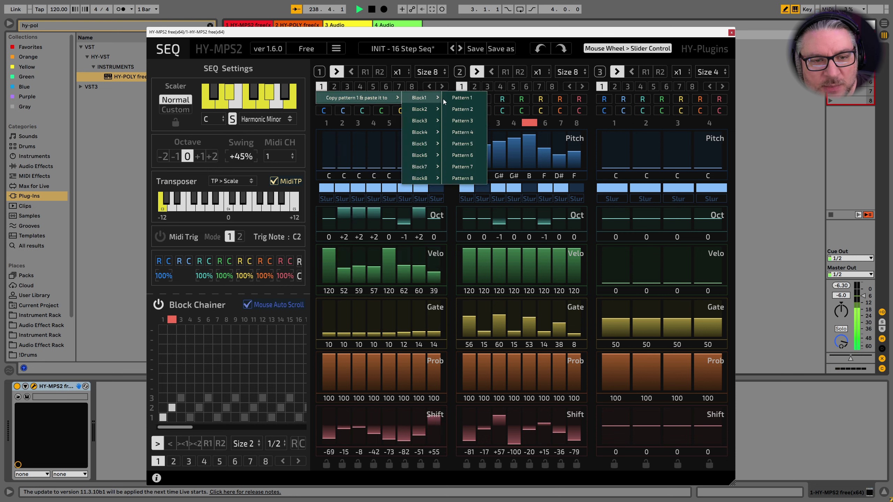
{"action": "left_click", "coordinate": [469, 109]}
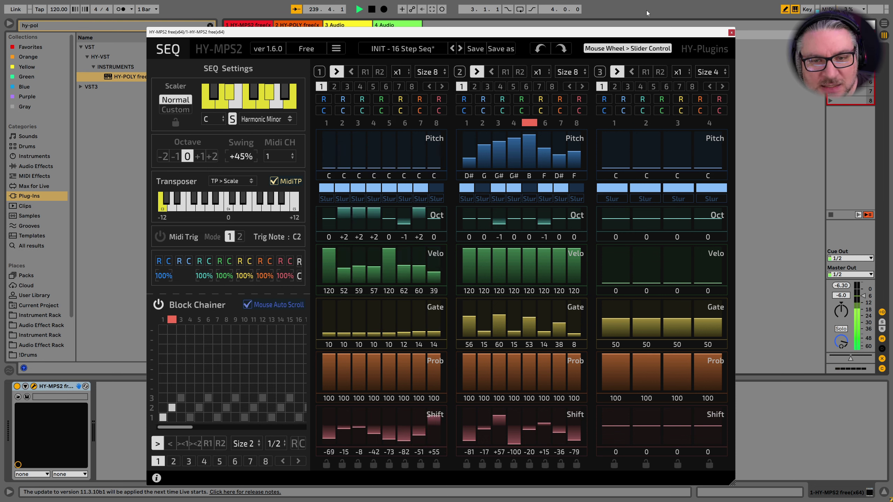
{"action": "left_click", "coordinate": [334, 87]}
{"action": "left_click", "coordinate": [474, 87]}
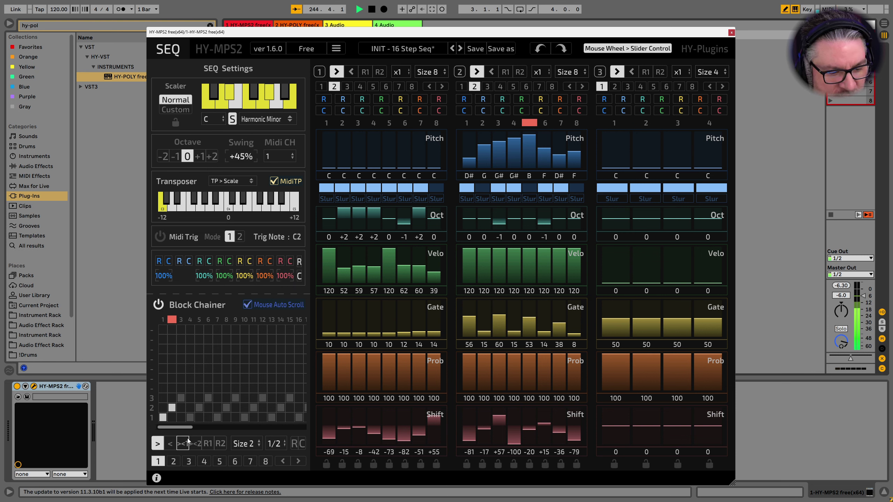
Set the Block Chainer to Size 8 and assign its steps 7 and 8 to block 2.
{"action": "left_click", "coordinate": [251, 444]}
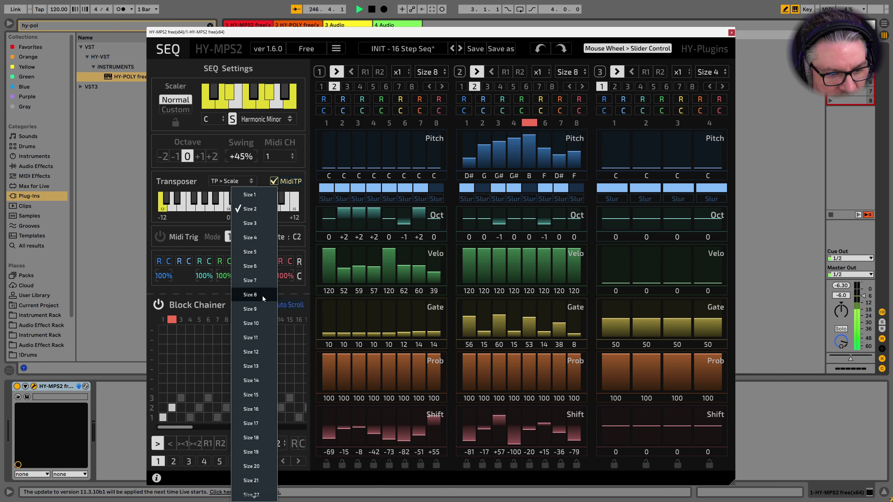
{"action": "left_click", "coordinate": [263, 295]}
{"action": "left_click_drag", "start_coordinate": [220, 410], "coordinate": [229, 409]}
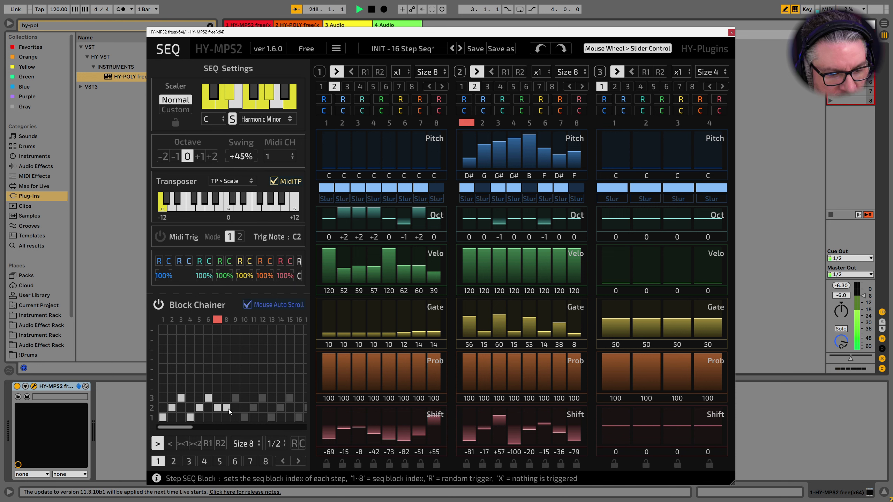
Extend the Block Chainer to Size 16.
{"action": "left_click", "coordinate": [247, 443]}
{"action": "scroll", "coordinate": [259, 450], "scroll_direction": "down", "scroll_amount": 5}
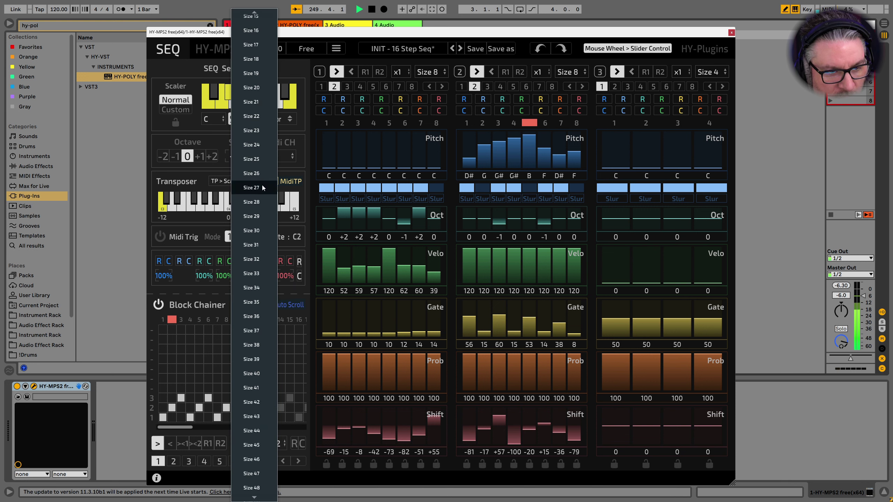
{"action": "left_click", "coordinate": [263, 34]}
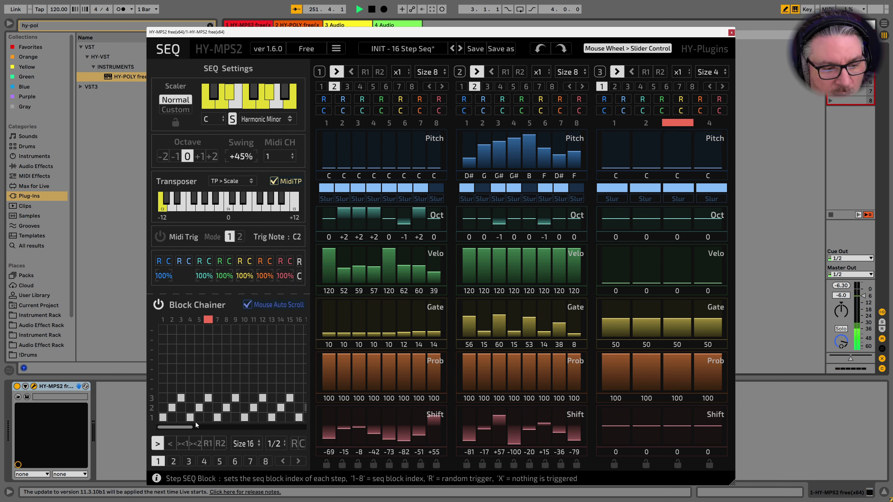
Reassign every Block Chainer step that plays block 3, steps 3, 6, 9, 12 and 15, to block 2.
{"action": "left_click", "coordinate": [181, 408]}
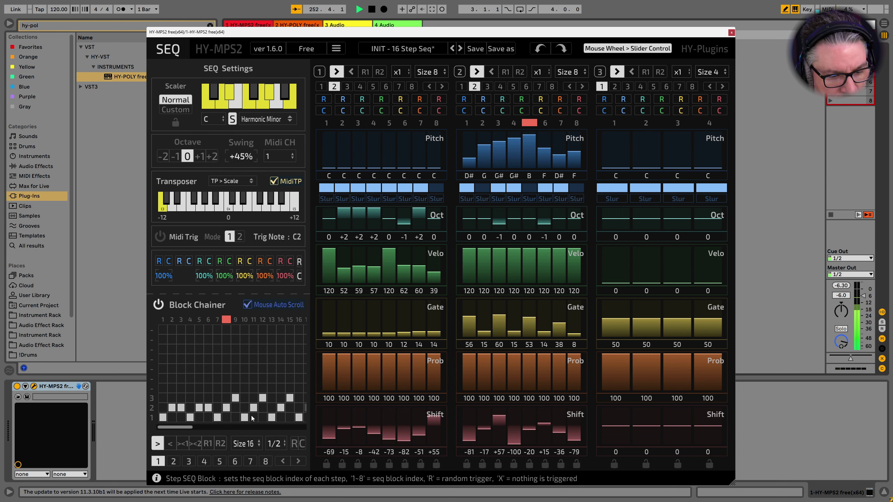
{"action": "left_click", "coordinate": [235, 408]}
{"action": "left_click", "coordinate": [263, 408]}
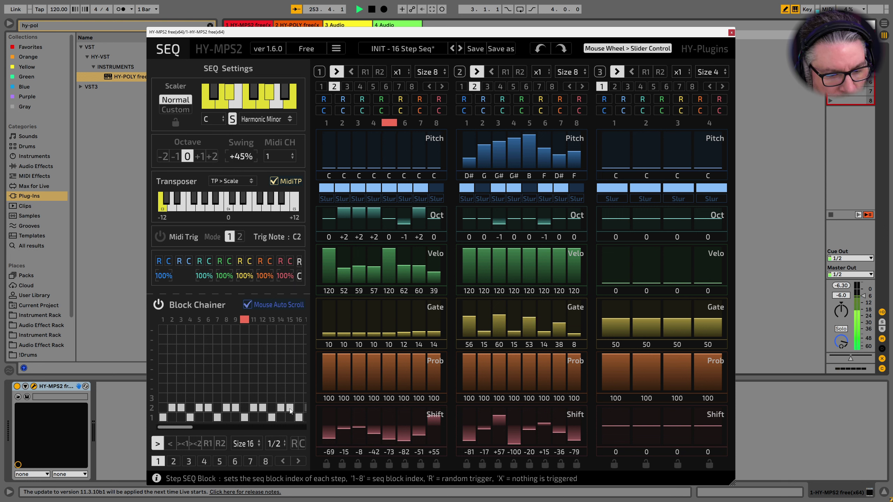
Arrange the 16 Block Chainer steps so that steps 4, 8, 12 and 16 play block 2 and all others play block 1.
{"action": "left_click", "coordinate": [171, 418]}
{"action": "left_click", "coordinate": [198, 417]}
{"action": "left_click", "coordinate": [226, 417]}
{"action": "left_click", "coordinate": [181, 418]}
{"action": "left_click", "coordinate": [208, 417]}
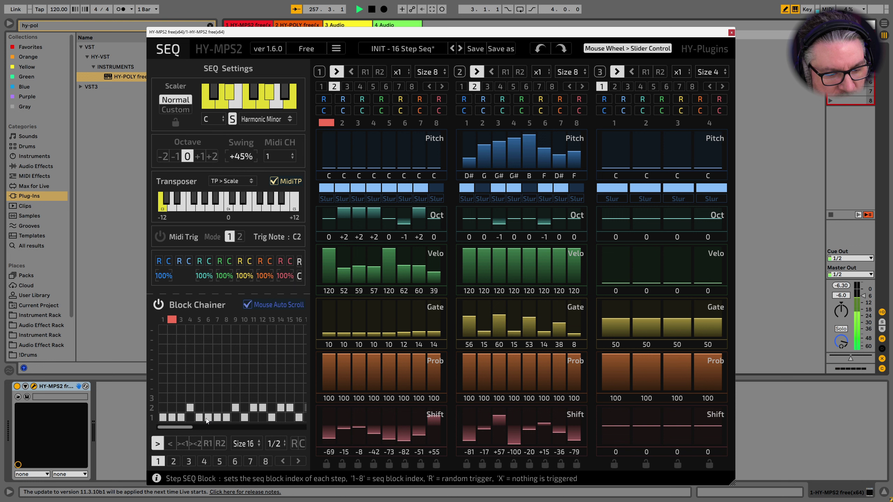
{"action": "left_click", "coordinate": [226, 407]}
{"action": "left_click", "coordinate": [236, 417]}
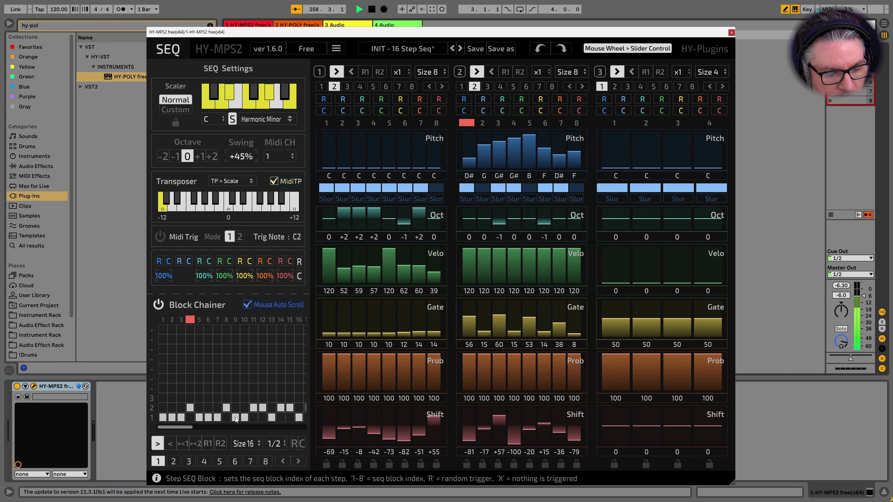
{"action": "left_click", "coordinate": [253, 417]}
{"action": "left_click", "coordinate": [281, 418]}
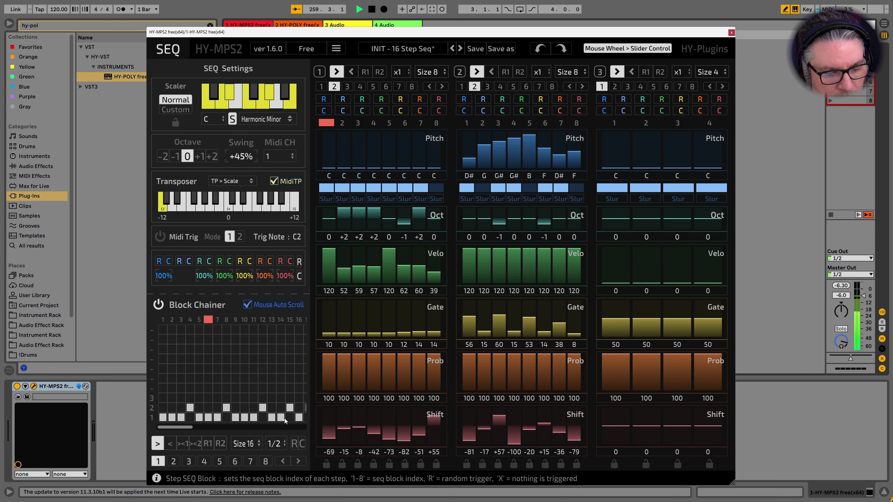
{"action": "left_click", "coordinate": [300, 408]}
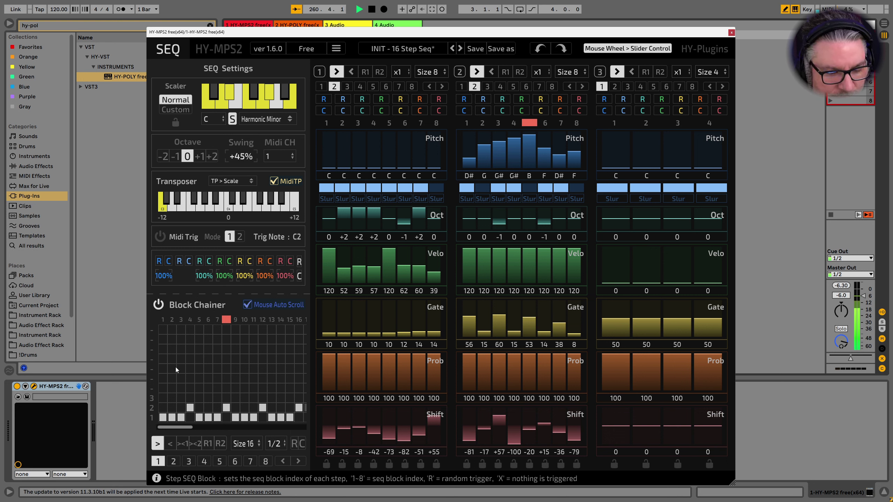
Assign Block Chainer steps 2, 6, 10 and 14 to block 2 so blocks 1 and 2 alternate.
{"action": "left_click", "coordinate": [172, 407]}
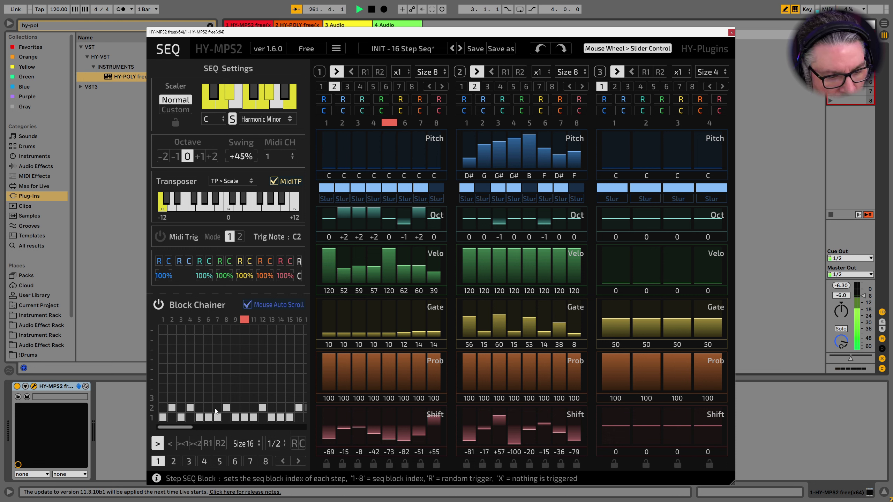
{"action": "left_click", "coordinate": [209, 408]}
{"action": "left_click", "coordinate": [244, 407]}
{"action": "left_click", "coordinate": [280, 408]}
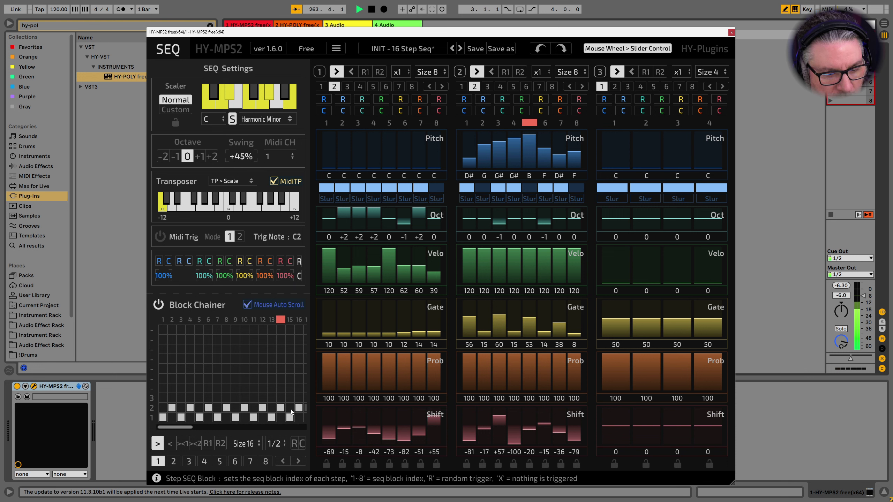
Assign Block Chainer steps 2, 6 and 14 to block 1 and step 15 to block 2.
{"action": "left_click", "coordinate": [172, 417]}
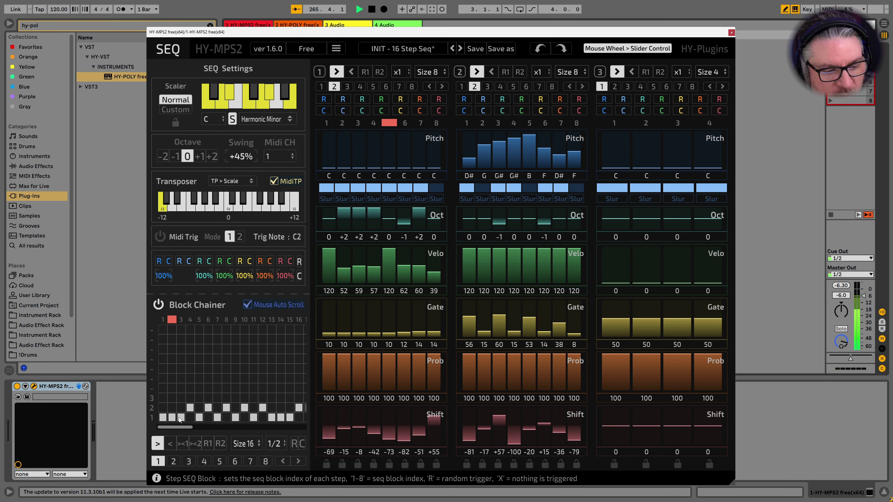
{"action": "left_click", "coordinate": [207, 417]}
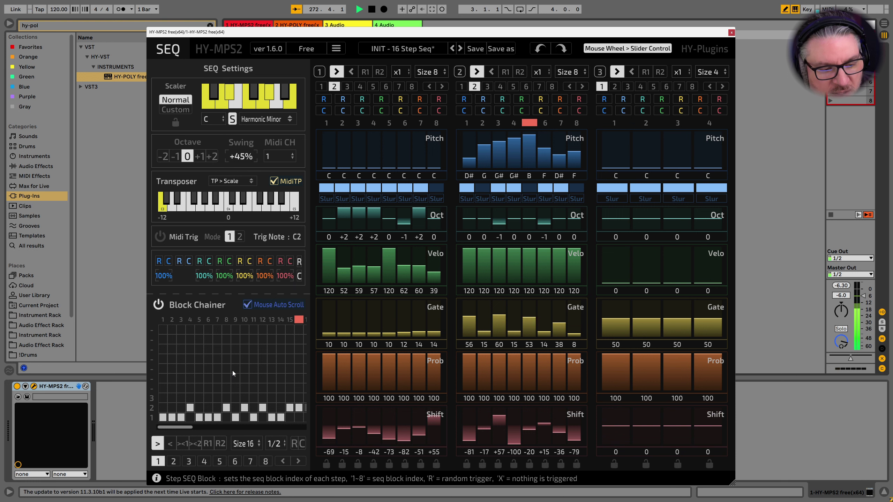
Randomize the velocity values of all blocks and compare patterns 1 and 2 in blocks 1 and 2, ending on pattern 2.
{"action": "left_click", "coordinate": [321, 87]}
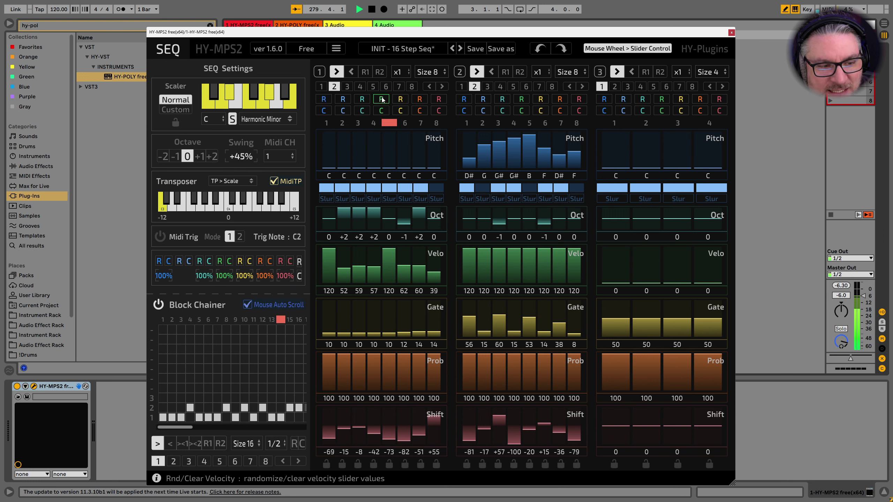
{"action": "left_click", "coordinate": [220, 261]}
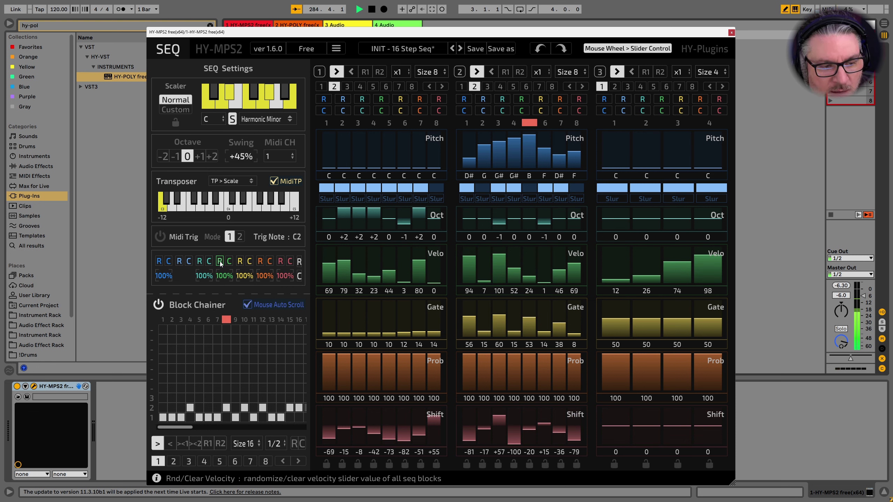
{"action": "left_click", "coordinate": [382, 99]}
{"action": "left_click", "coordinate": [462, 86]}
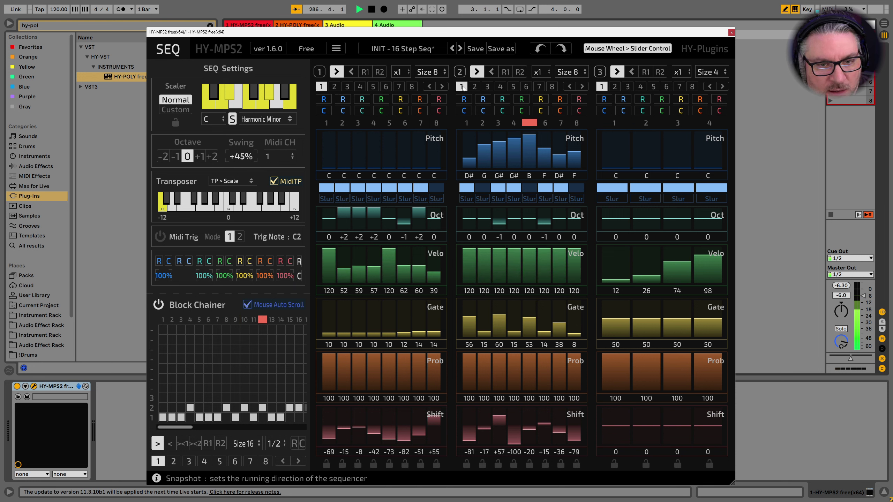
{"action": "left_click", "coordinate": [474, 86]}
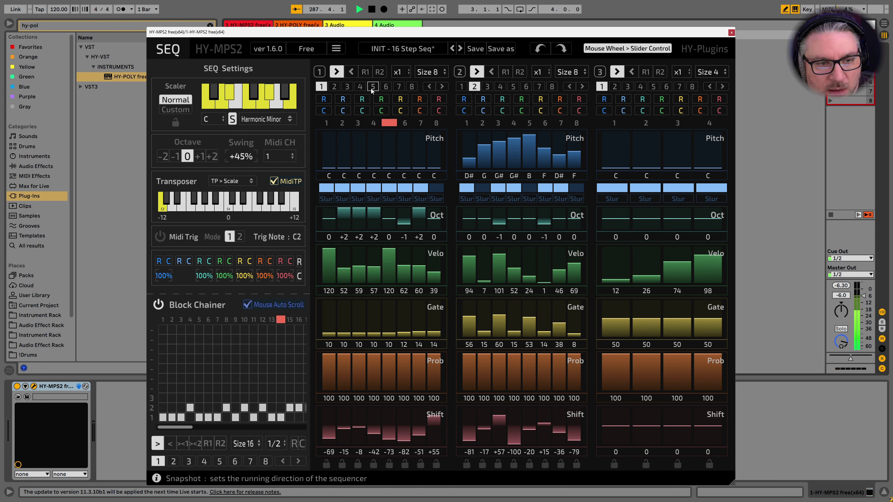
{"action": "left_click", "coordinate": [336, 87]}
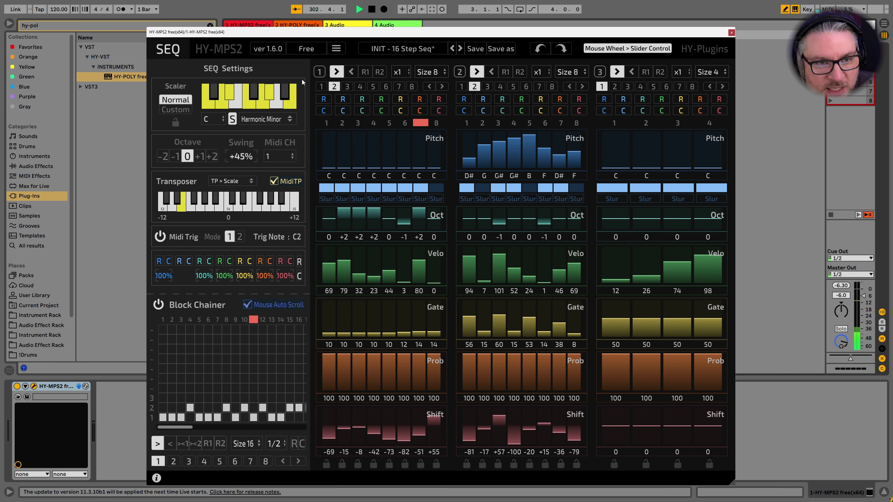
Create an empty MIDI clip in the first slot of the HY-MPS2 track and show its C2 note range.
{"action": "left_click_drag", "start_coordinate": [316, 31], "coordinate": [656, 19]}
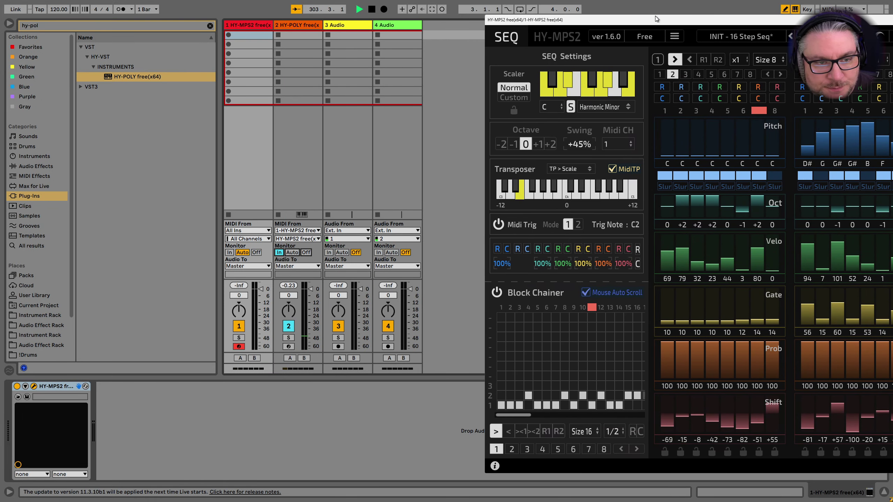
{"action": "double_click", "coordinate": [261, 38]}
{"action": "scroll", "coordinate": [337, 401], "scroll_direction": "down", "scroll_amount": 7}
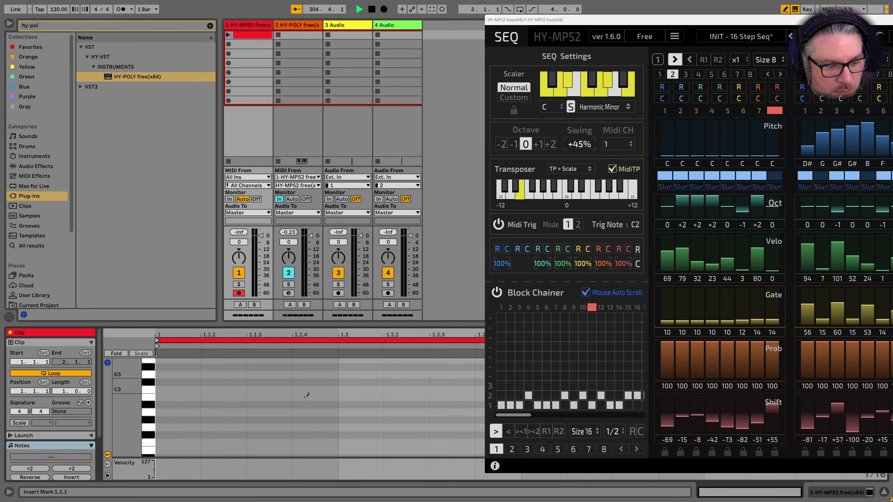
{"action": "scroll", "coordinate": [215, 395], "scroll_direction": "up", "scroll_amount": 2}
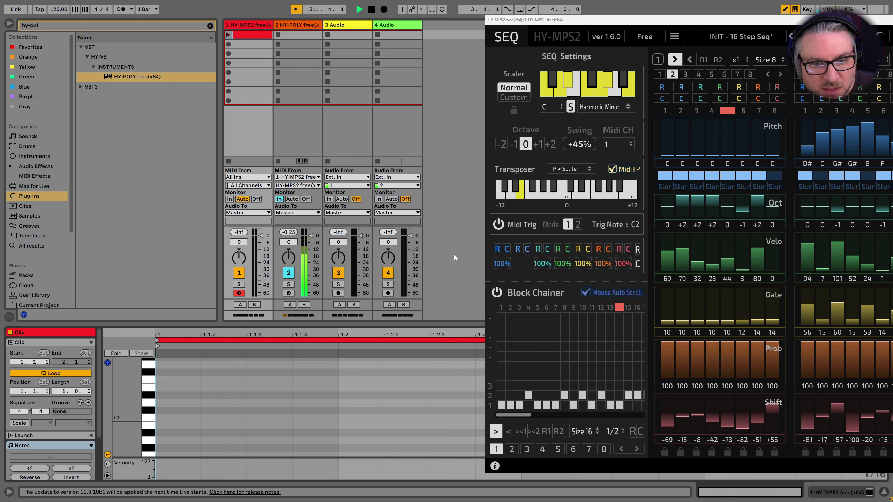
Turn off MidiTP, set Midi Trig to mode 2 and disable Midi Trig.
{"action": "left_click", "coordinate": [612, 169]}
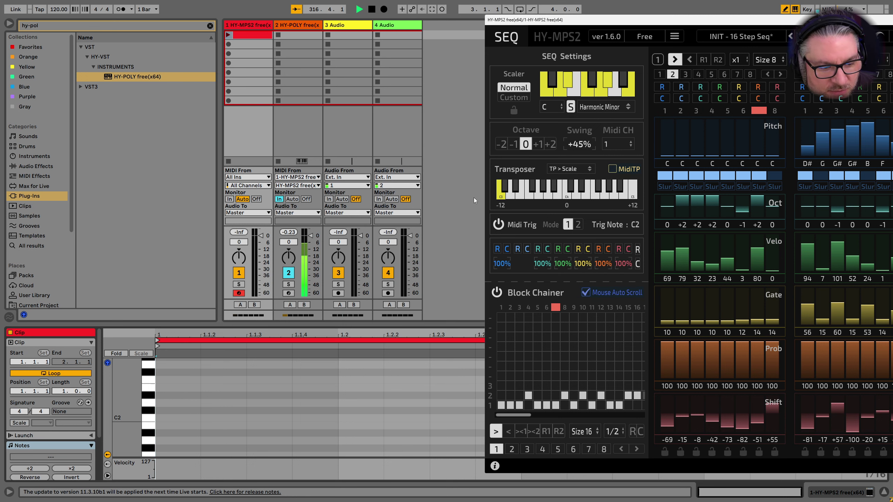
{"action": "left_click", "coordinate": [576, 226]}
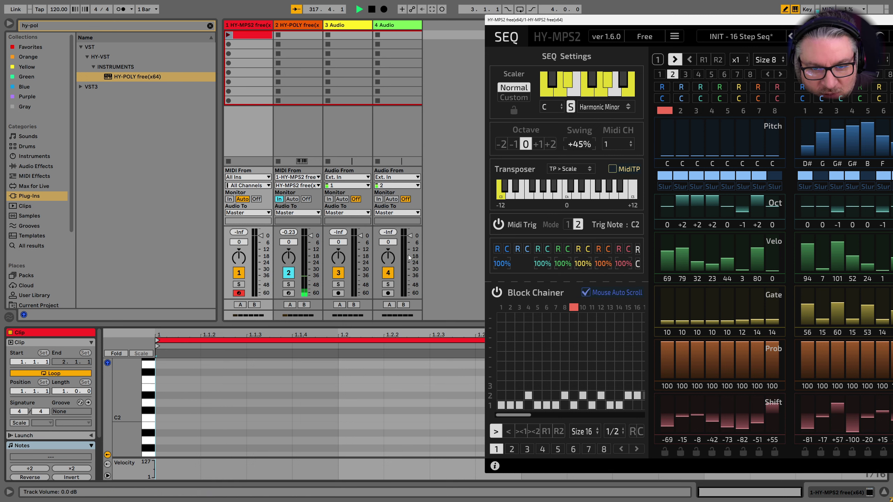
{"action": "left_click_drag", "start_coordinate": [632, 20], "coordinate": [472, 34]}
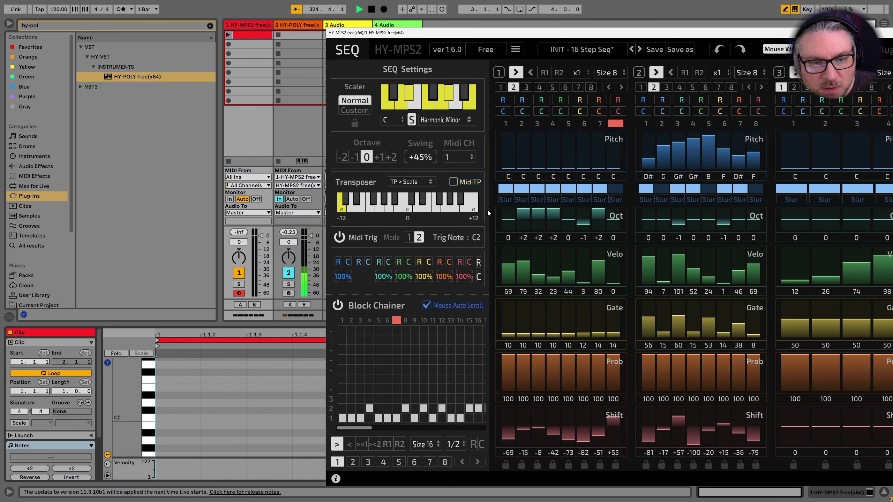
{"action": "left_click_drag", "start_coordinate": [675, 37], "coordinate": [561, 36]}
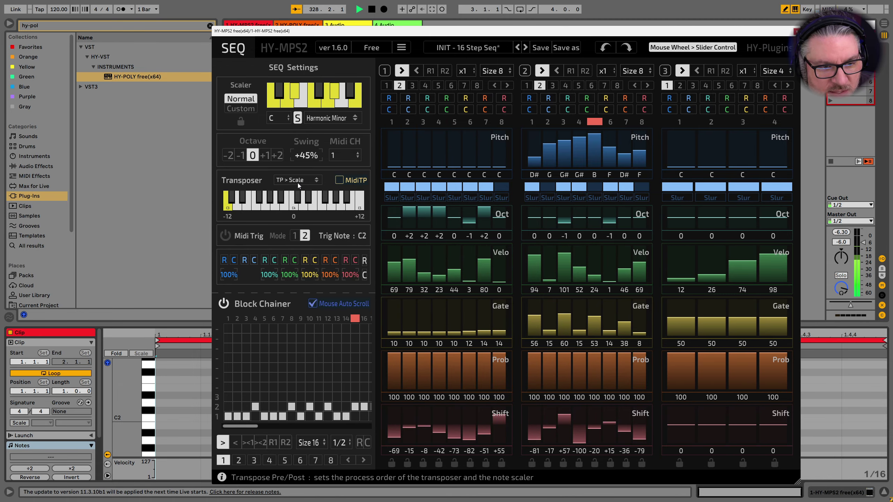
Turn MidiTP back on and reset the swing to 0%.
{"action": "left_click", "coordinate": [345, 181]}
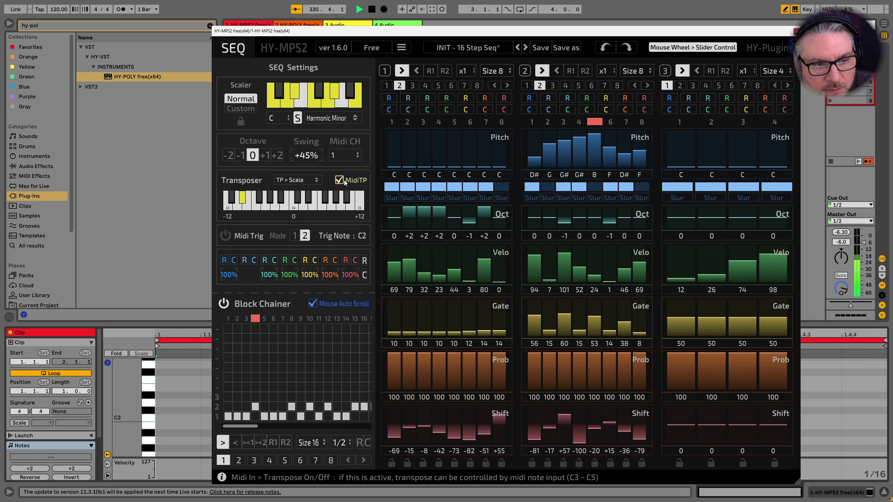
{"action": "left_click_drag", "start_coordinate": [422, 34], "coordinate": [455, 29]}
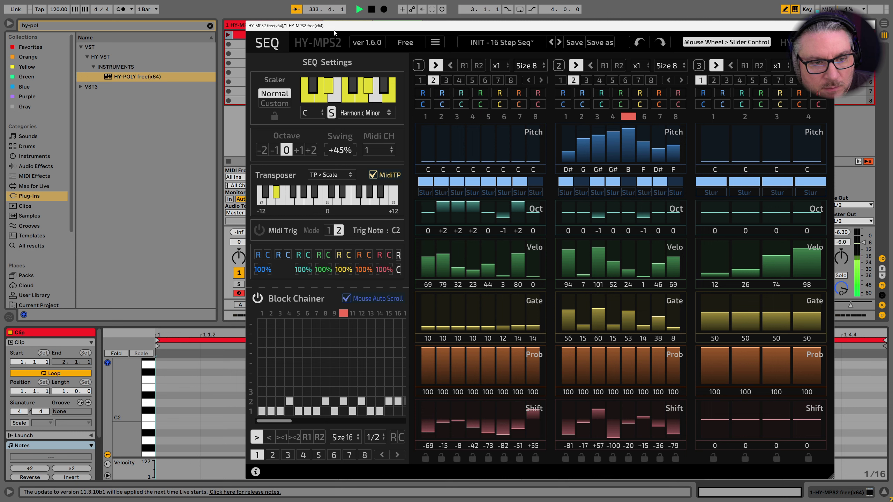
{"action": "double_click", "coordinate": [340, 151]}
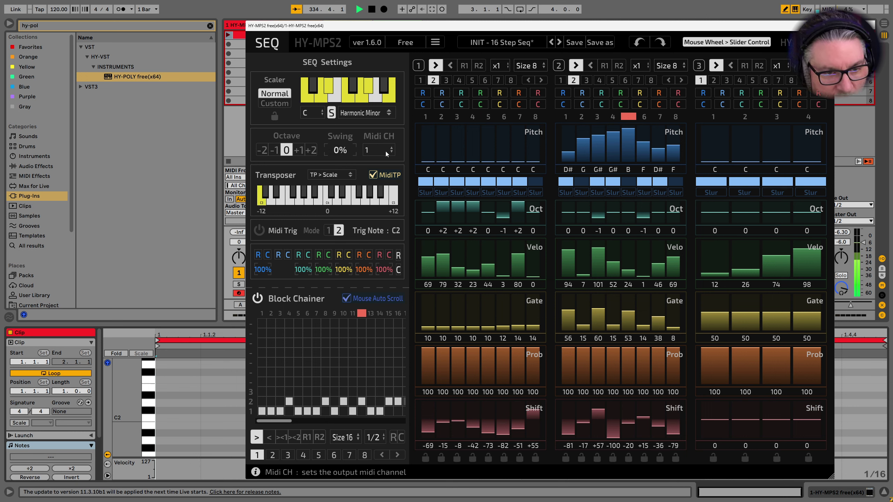
Set the Scaler's scale to Major and reposition the plugin window so its full settings section stays in view.
{"action": "left_click", "coordinate": [346, 114]}
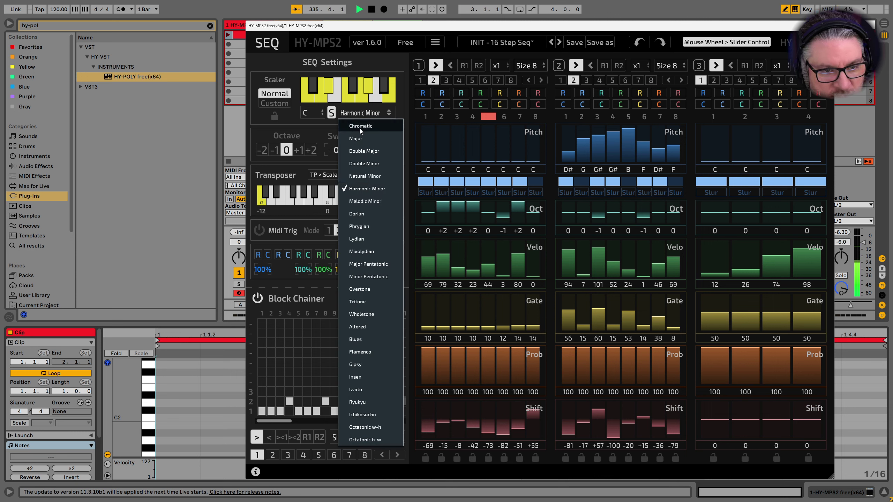
{"action": "left_click", "coordinate": [365, 138]}
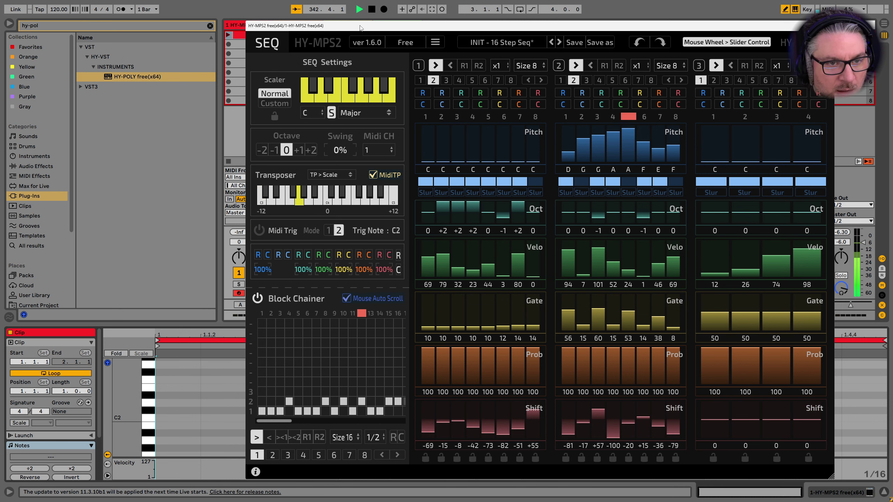
{"action": "left_click_drag", "start_coordinate": [360, 27], "coordinate": [506, 27]}
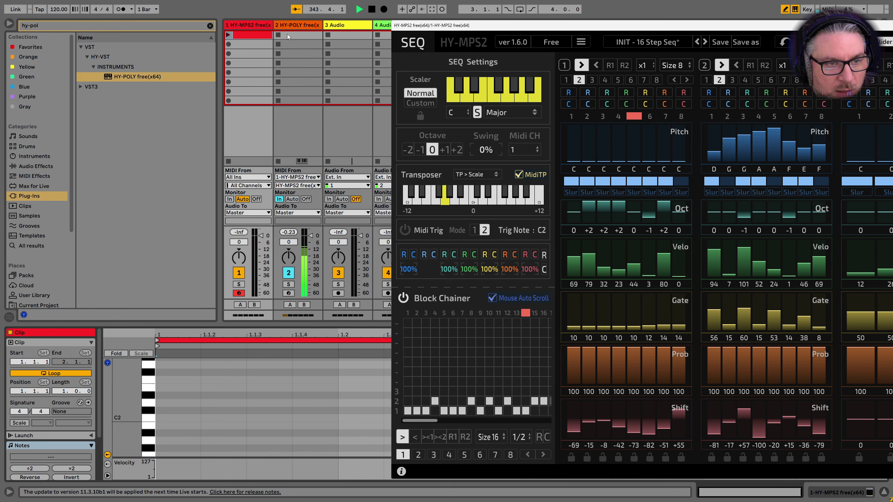
{"action": "left_click_drag", "start_coordinate": [583, 29], "coordinate": [402, 33]}
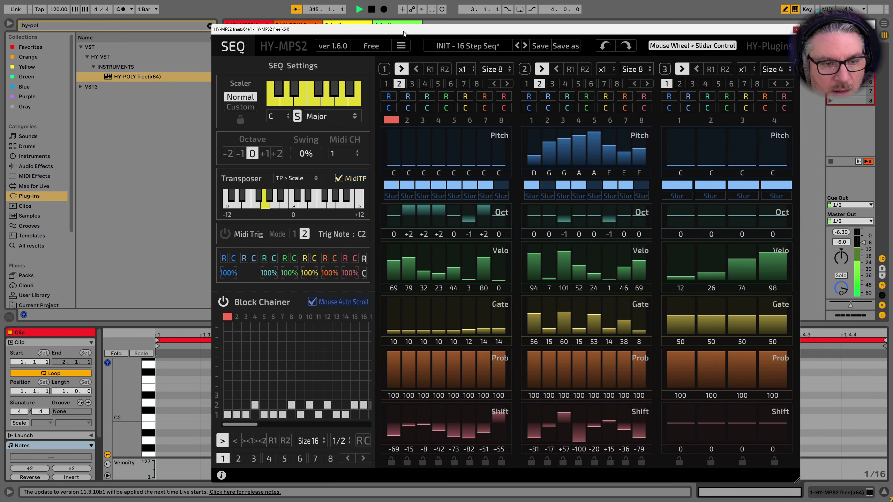
Switch the Scaler to Custom mode and turn off all twelve notes of the custom scale.
{"action": "left_click", "coordinate": [251, 110]}
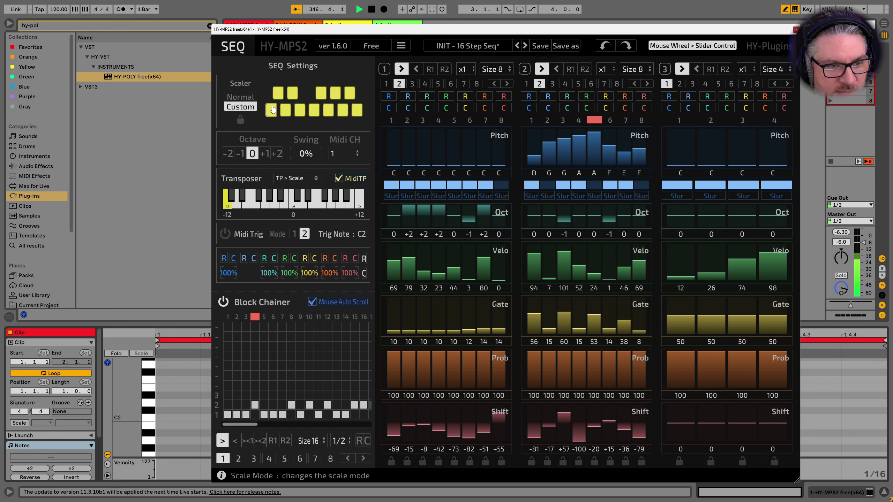
{"action": "left_click", "coordinate": [277, 96]}
{"action": "left_click", "coordinate": [271, 110]}
{"action": "left_click", "coordinate": [285, 111]}
{"action": "left_click", "coordinate": [293, 93]}
{"action": "left_click", "coordinate": [299, 110]}
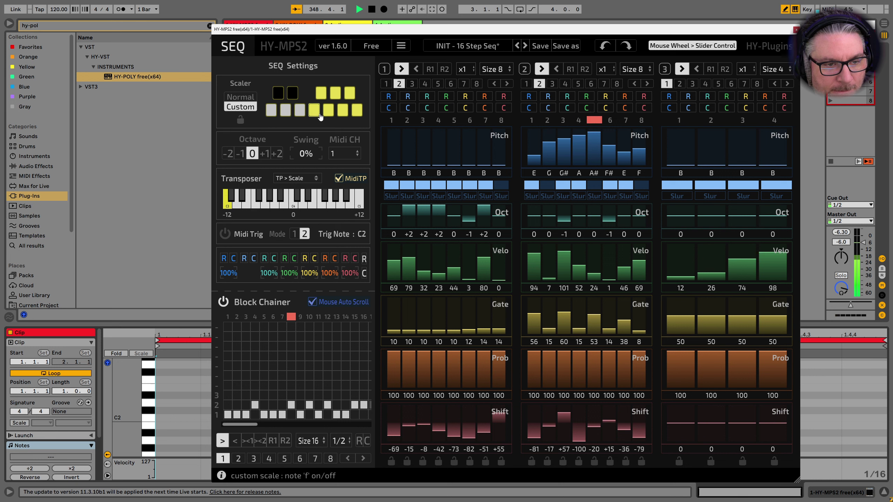
{"action": "left_click", "coordinate": [314, 110]}
{"action": "left_click", "coordinate": [321, 93]}
{"action": "left_click", "coordinate": [328, 110]}
{"action": "left_click", "coordinate": [335, 93]}
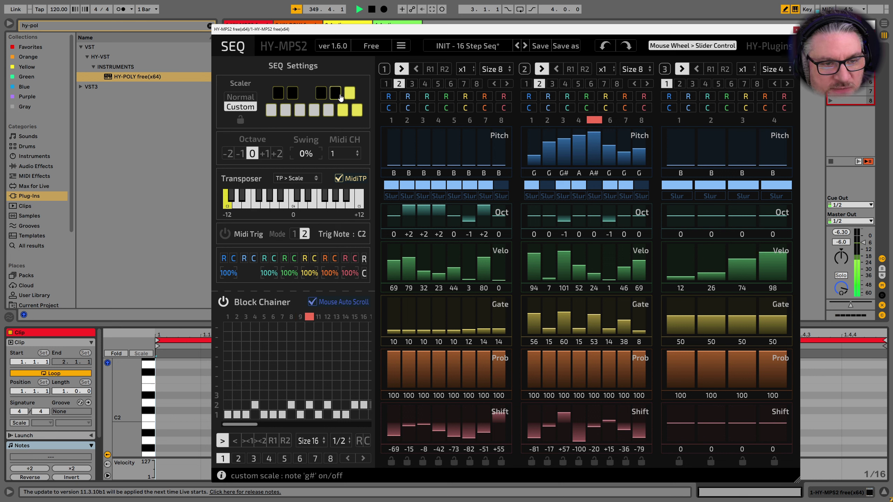
{"action": "left_click", "coordinate": [343, 111]}
{"action": "left_click", "coordinate": [350, 93]}
{"action": "left_click", "coordinate": [357, 110]}
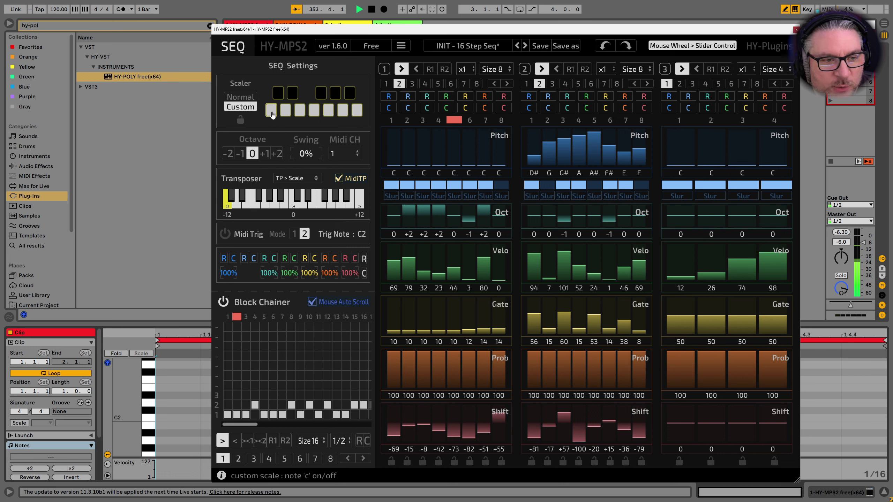
Build a custom scale from the notes C, D# and F#, briefly comparing it with the Normal scale mode.
{"action": "left_click", "coordinate": [271, 111]}
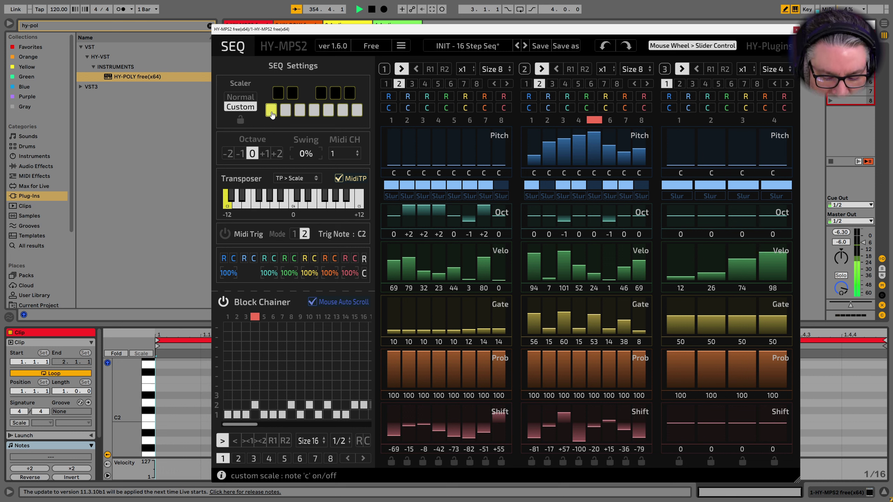
{"action": "left_click", "coordinate": [320, 93]}
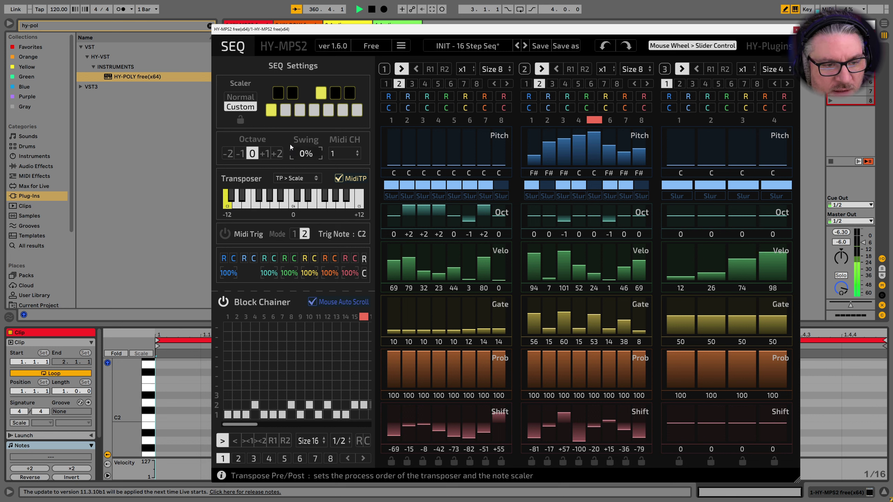
{"action": "left_click", "coordinate": [246, 108]}
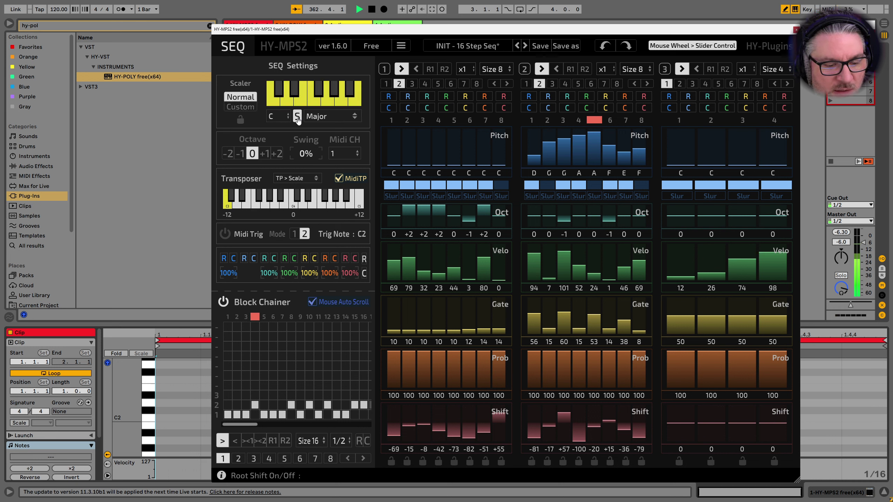
{"action": "left_click", "coordinate": [247, 109]}
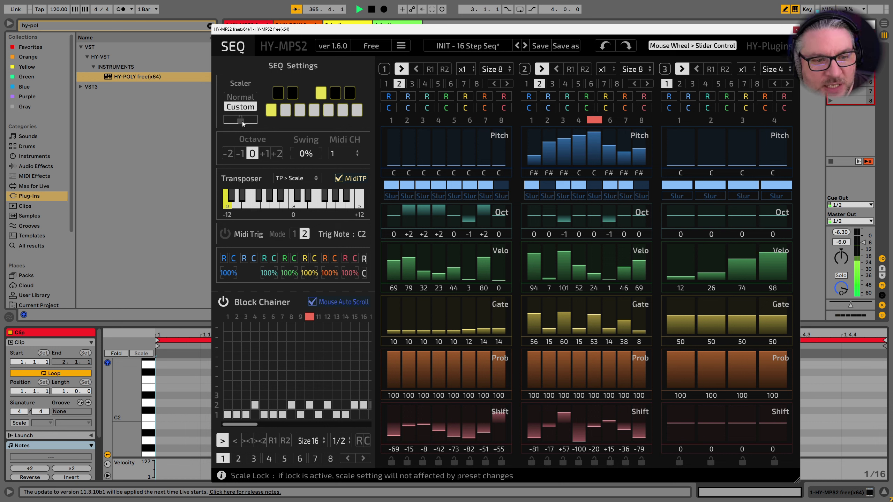
{"action": "left_click", "coordinate": [292, 95]}
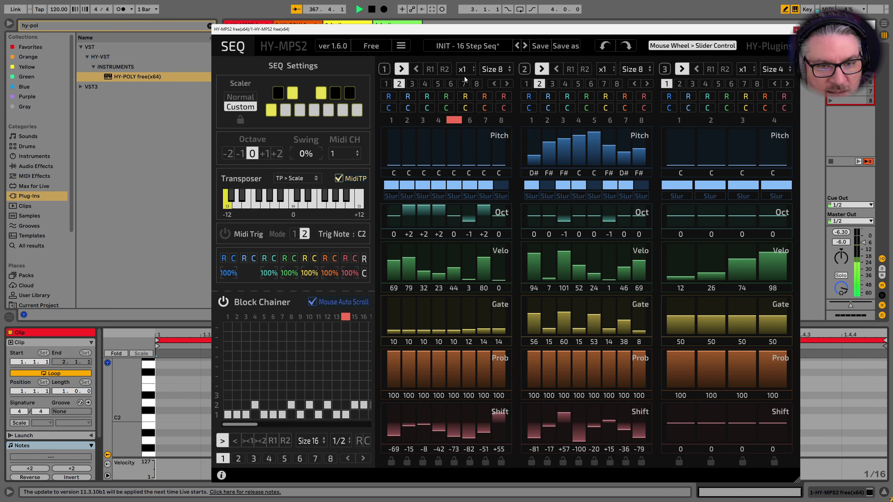
Try a Block Chainer rate of 1/4, return it to 1/2, and set block 2's sixth velocity step to 78.
{"action": "left_click", "coordinate": [340, 440]}
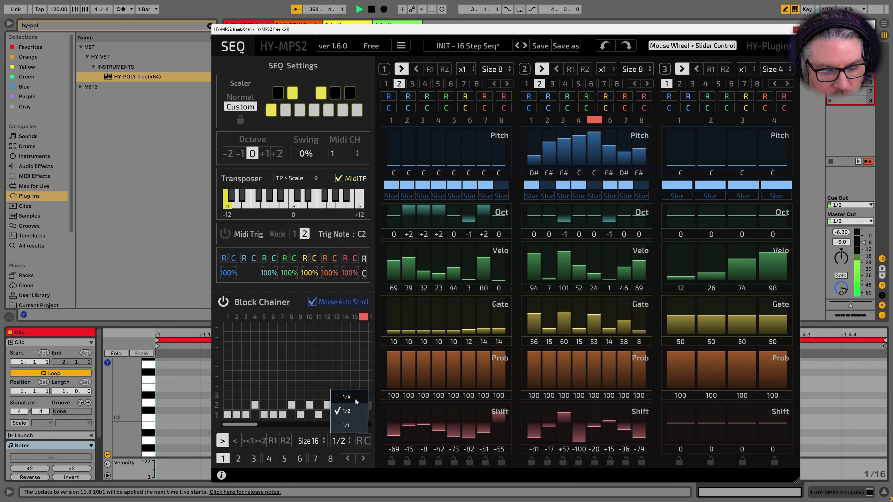
{"action": "left_click", "coordinate": [355, 401]}
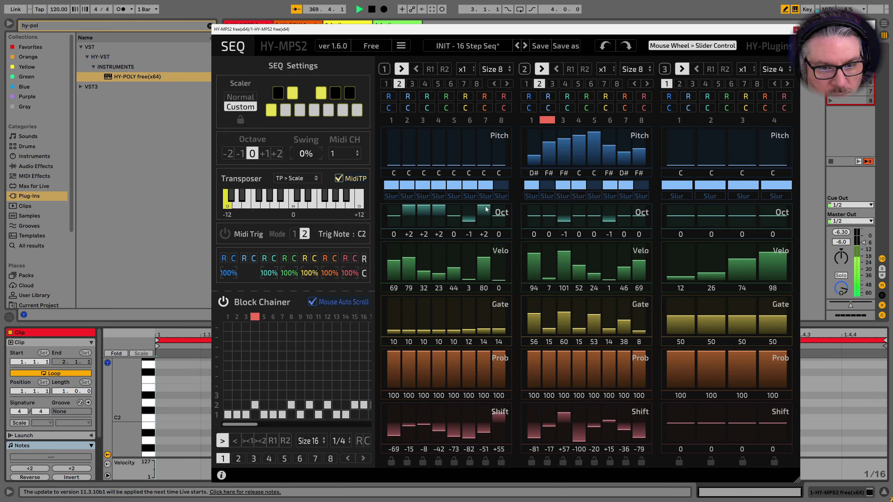
{"action": "left_click", "coordinate": [351, 436]}
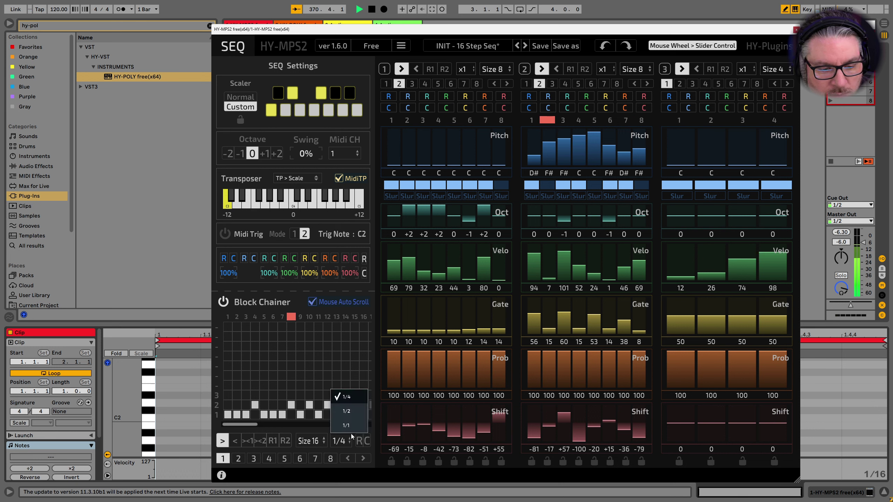
{"action": "left_click", "coordinate": [348, 412]}
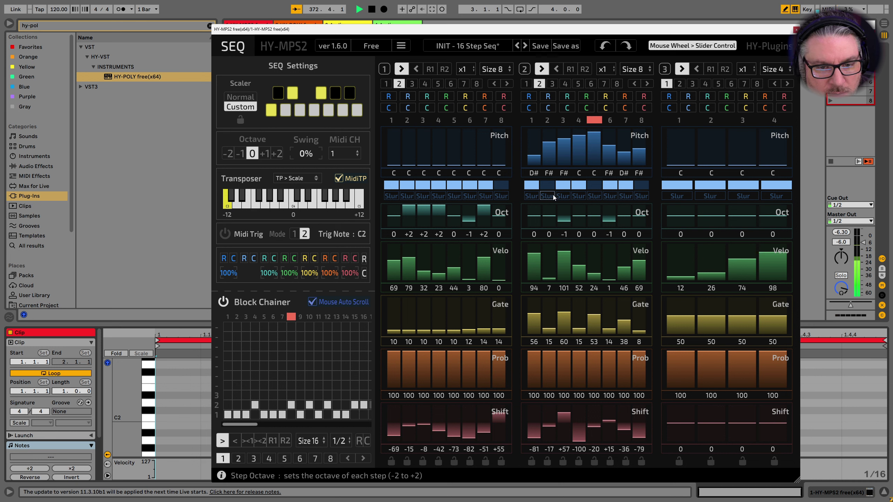
{"action": "left_click", "coordinate": [611, 259]}
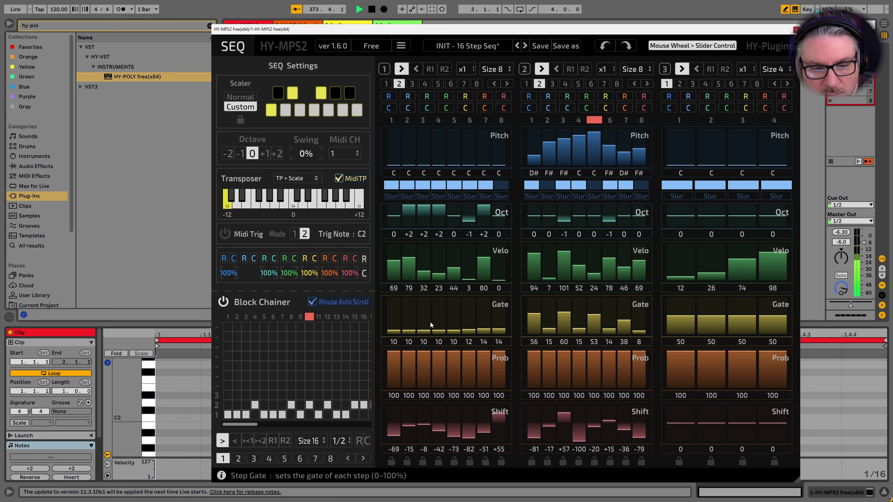
Randomize all parameter values of all blocks several times, clear them, and randomize only the pitch values.
{"action": "left_click", "coordinate": [364, 259]}
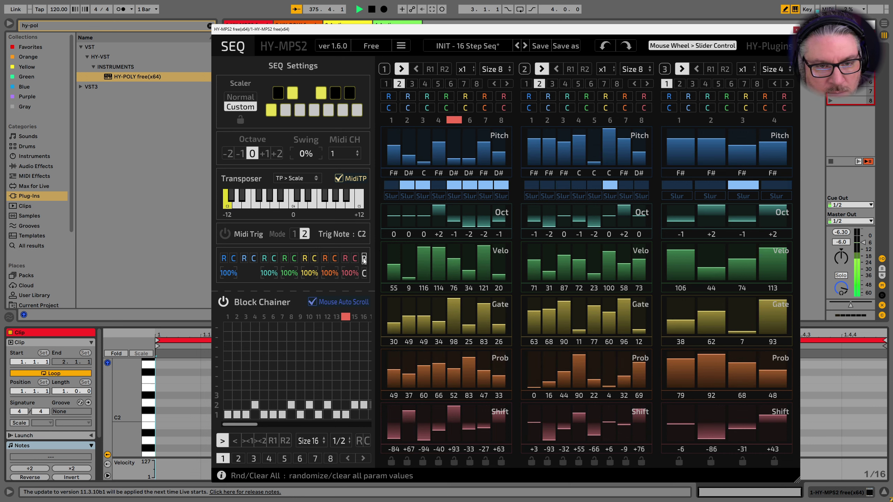
{"action": "left_click", "coordinate": [364, 258]}
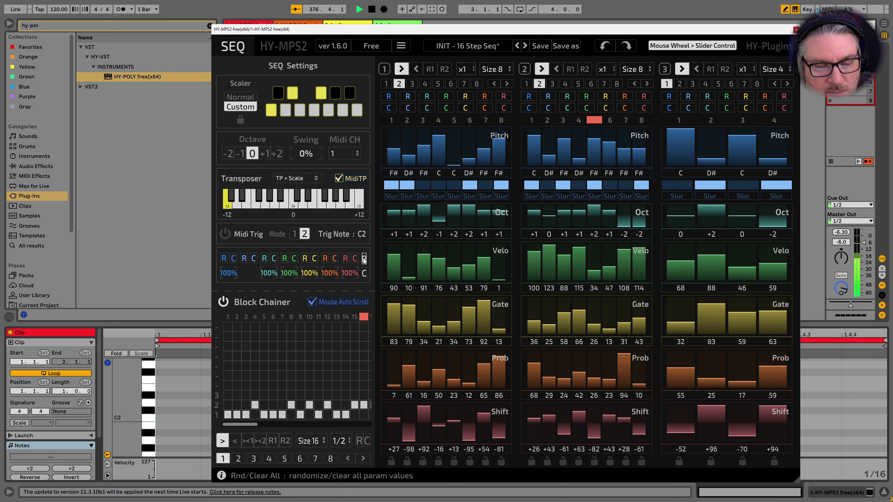
{"action": "left_click", "coordinate": [365, 259]}
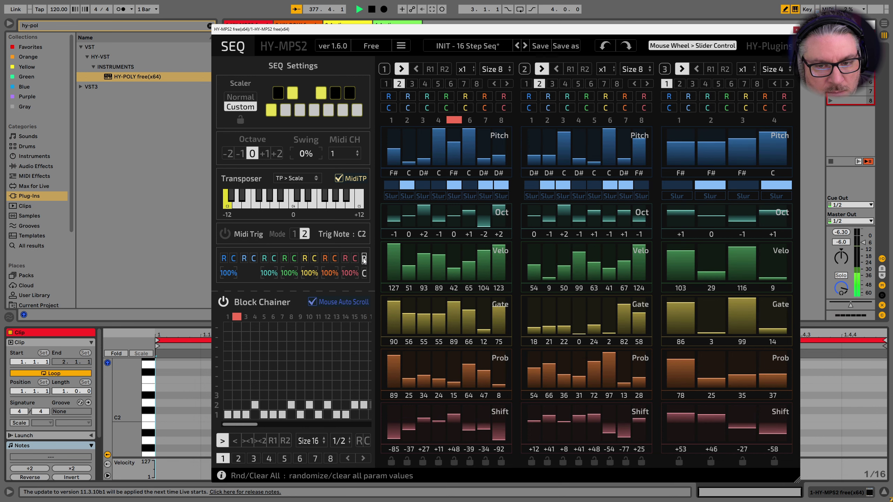
{"action": "left_click", "coordinate": [364, 259]}
{"action": "right_click", "coordinate": [364, 258]}
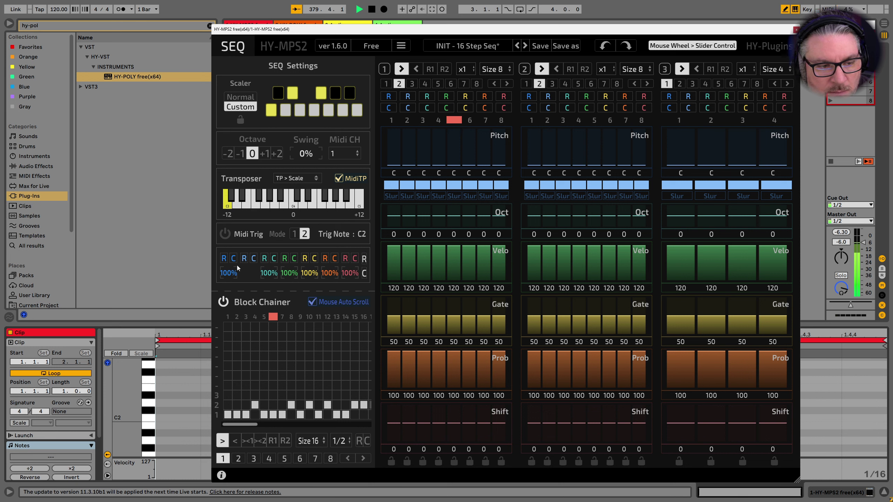
{"action": "left_click", "coordinate": [224, 262]}
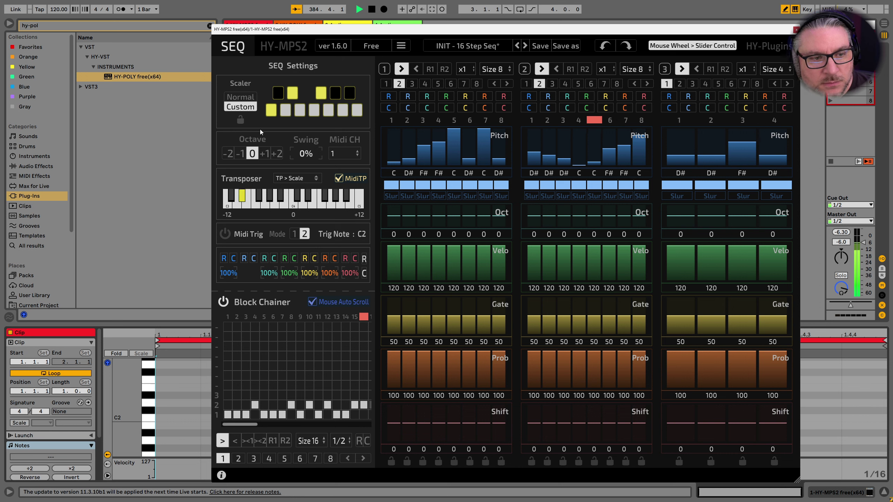
Return the Scaler to Normal and audition the Double Major, Melodic Minor, Dorian and Overtone scales, ending on Blues.
{"action": "left_click", "coordinate": [240, 96]}
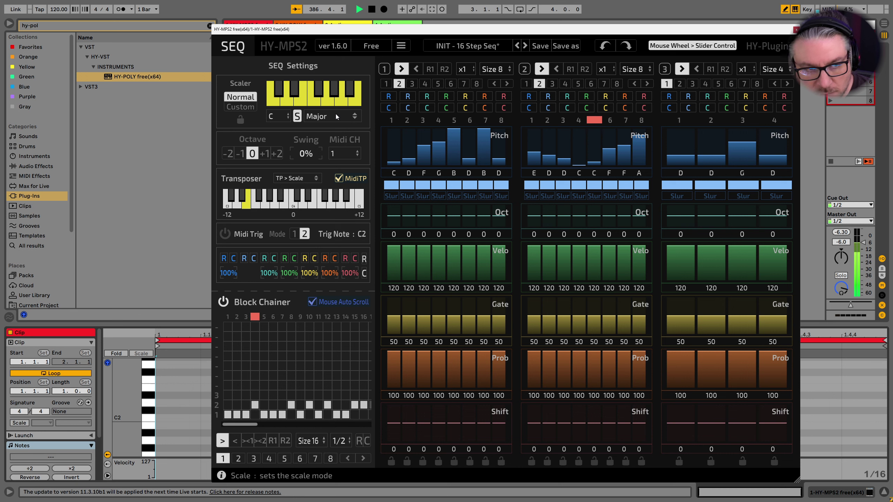
{"action": "left_click", "coordinate": [330, 118]}
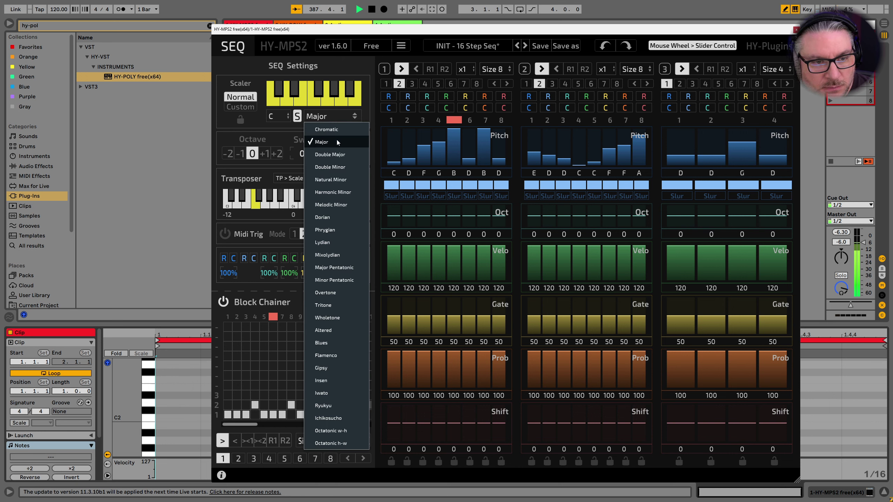
{"action": "left_click", "coordinate": [340, 154]}
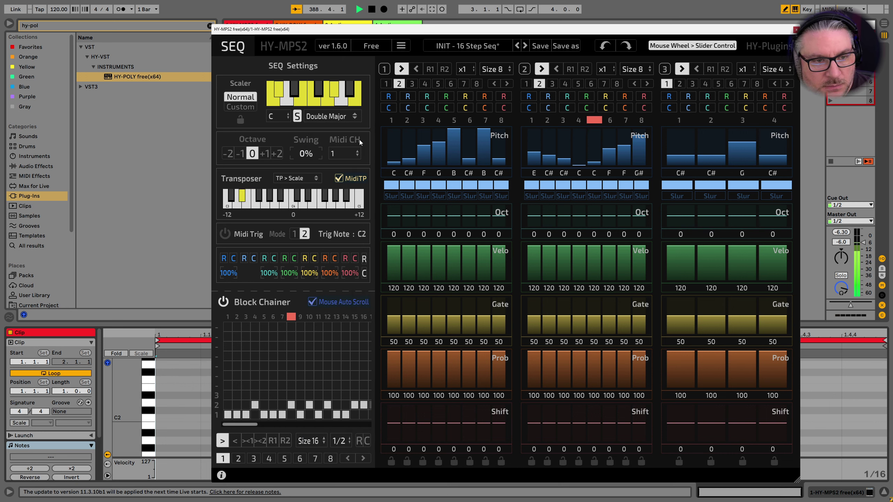
{"action": "left_click", "coordinate": [329, 118]}
{"action": "left_click", "coordinate": [349, 205]}
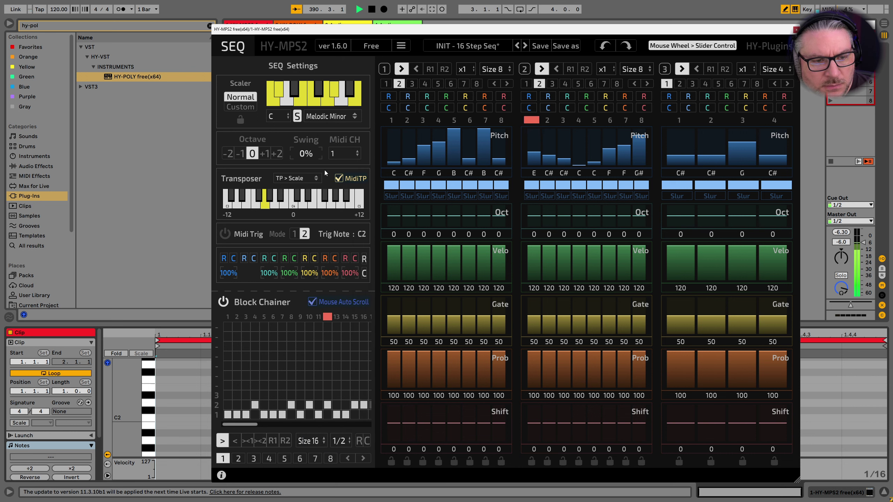
{"action": "left_click", "coordinate": [331, 119]}
{"action": "left_click", "coordinate": [338, 218]}
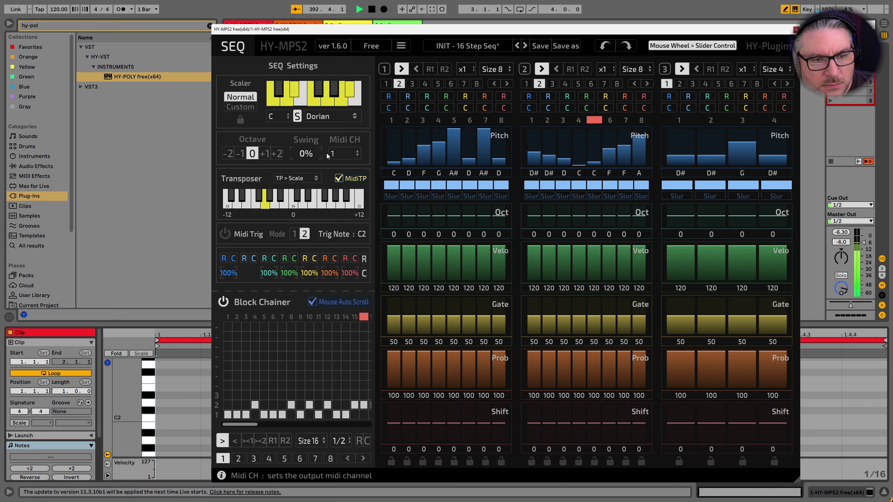
{"action": "left_click", "coordinate": [332, 119]}
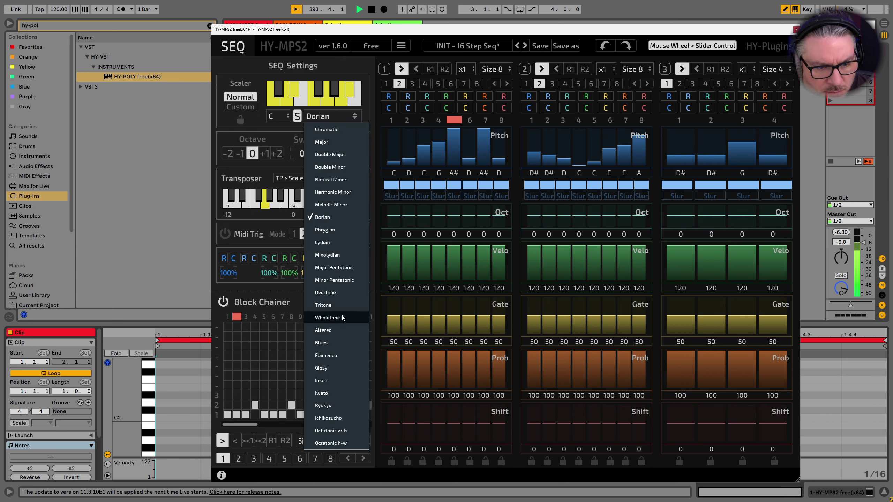
{"action": "left_click", "coordinate": [339, 293]}
{"action": "left_click", "coordinate": [335, 117]}
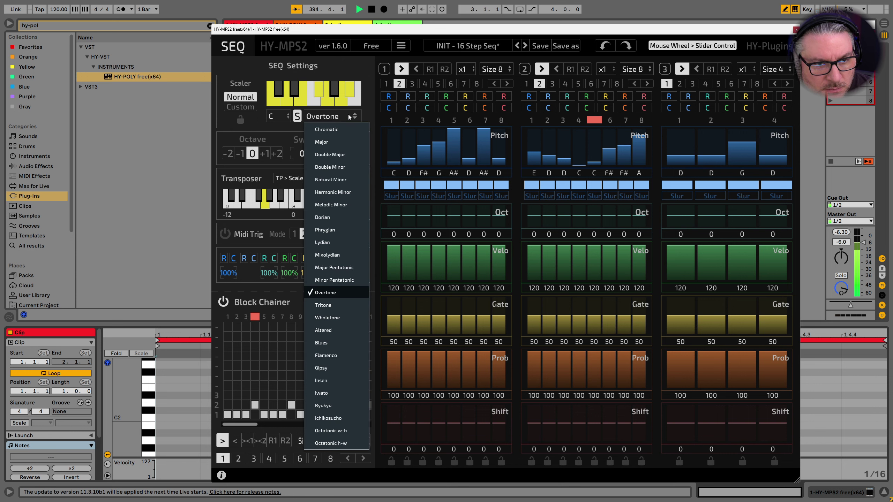
{"action": "left_click", "coordinate": [334, 341]}
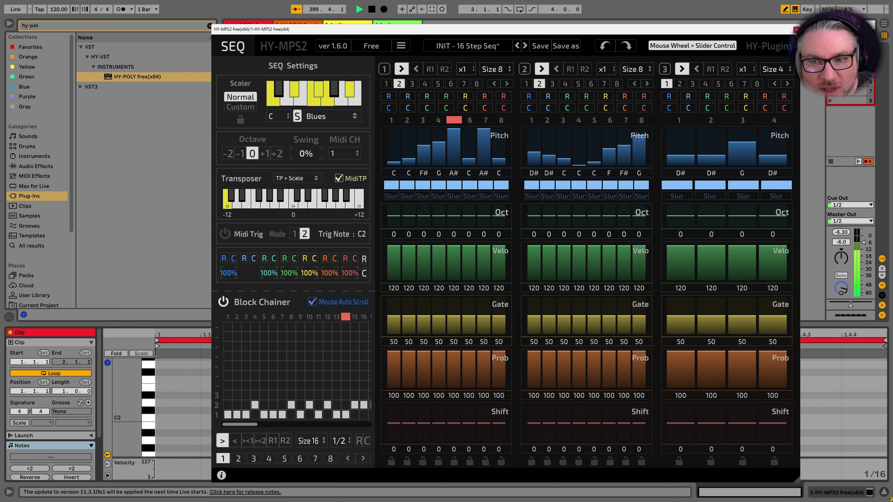
Close the HY-MPS2 plugin window and duplicate the HY-POLY track and the HY-MPS2 track.
{"action": "left_click", "coordinate": [796, 29]}
{"action": "left_click", "coordinate": [353, 24]}
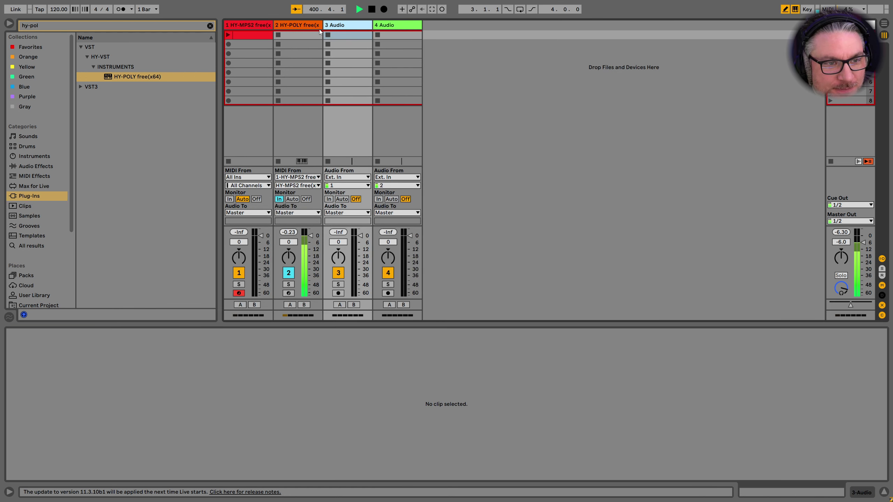
{"action": "right_click", "coordinate": [308, 28]}
{"action": "left_click", "coordinate": [344, 48]}
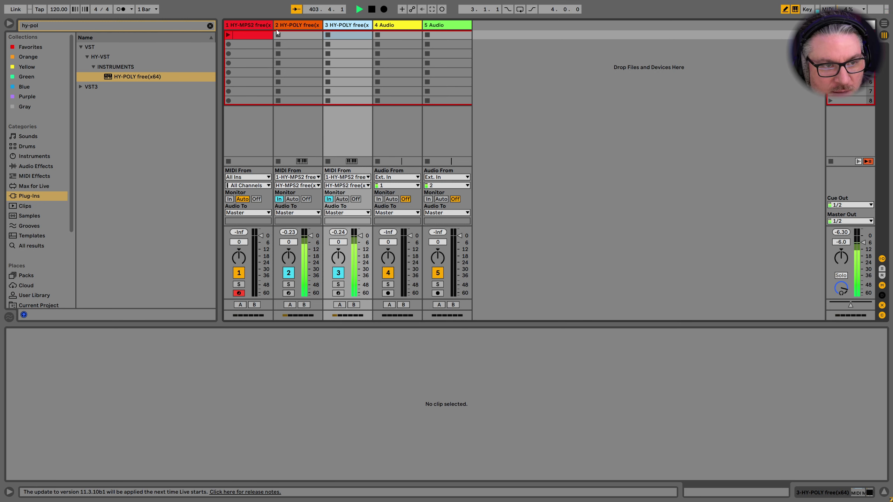
{"action": "right_click", "coordinate": [240, 23]}
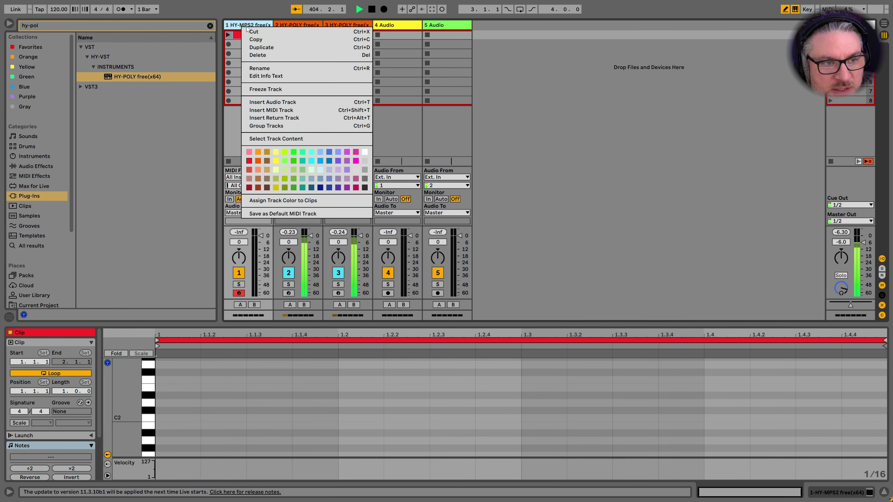
{"action": "left_click", "coordinate": [278, 48]}
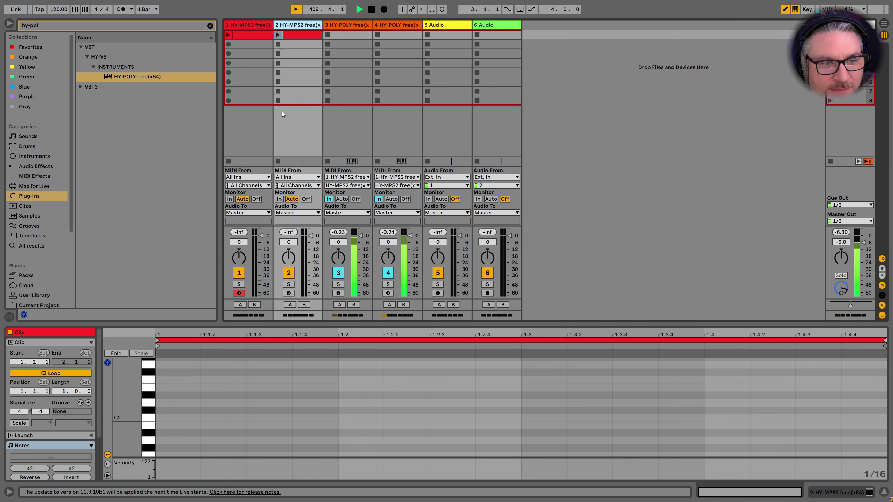
Route the second HY-POLY track's MIDI input from 2-HY-MPS2 free(x64), using the HY-MPS2 plugin output as its channel.
{"action": "left_click", "coordinate": [417, 177]}
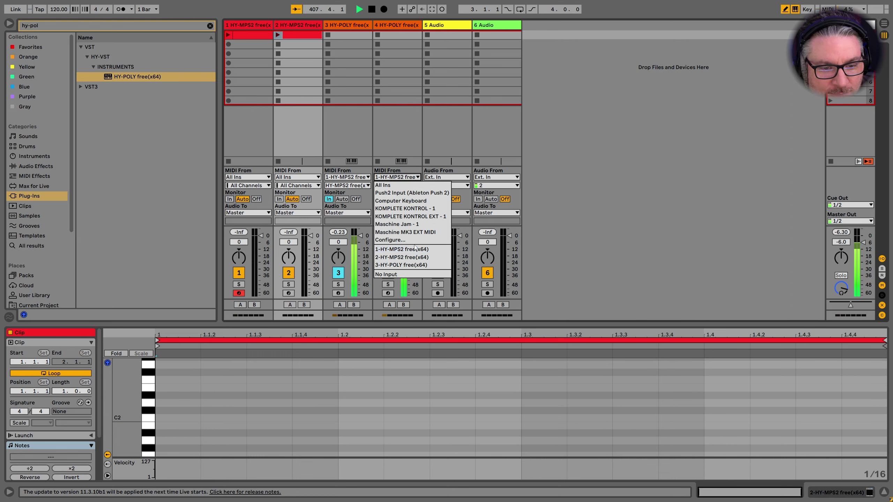
{"action": "left_click", "coordinate": [411, 259]}
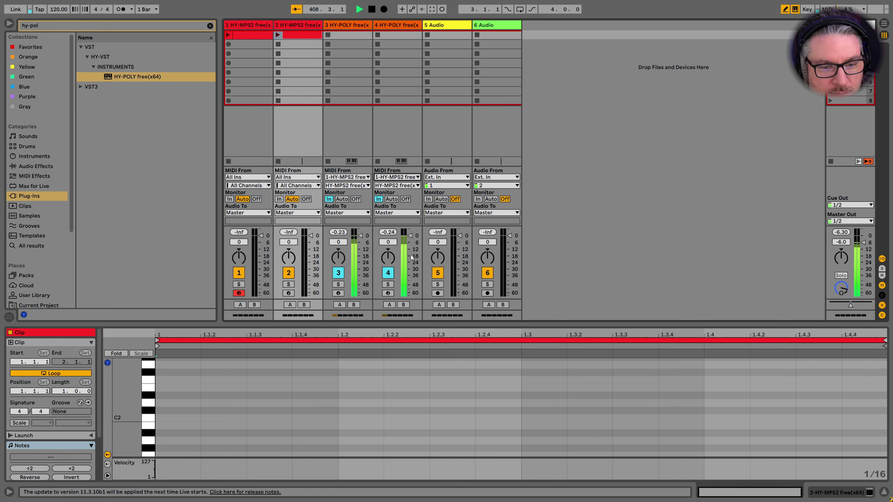
{"action": "left_click", "coordinate": [400, 185]}
{"action": "left_click", "coordinate": [398, 210]}
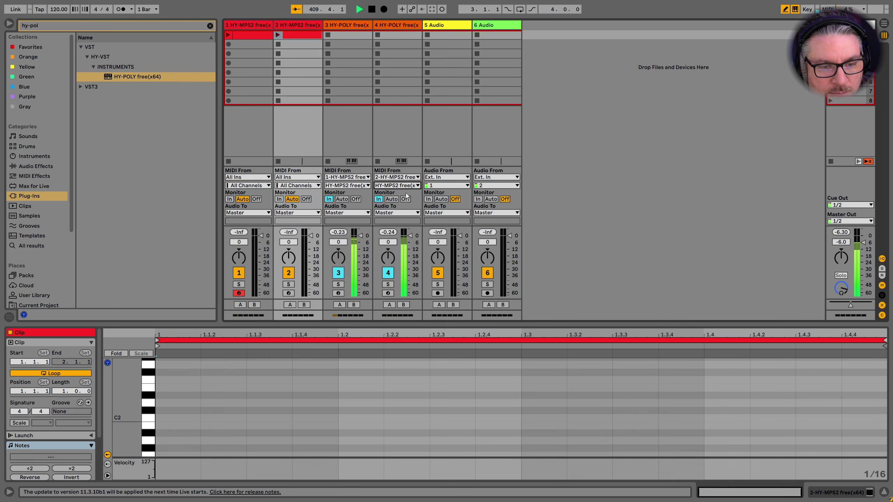
Recolour the second HY-MPS2 track magenta.
{"action": "left_click", "coordinate": [300, 26]}
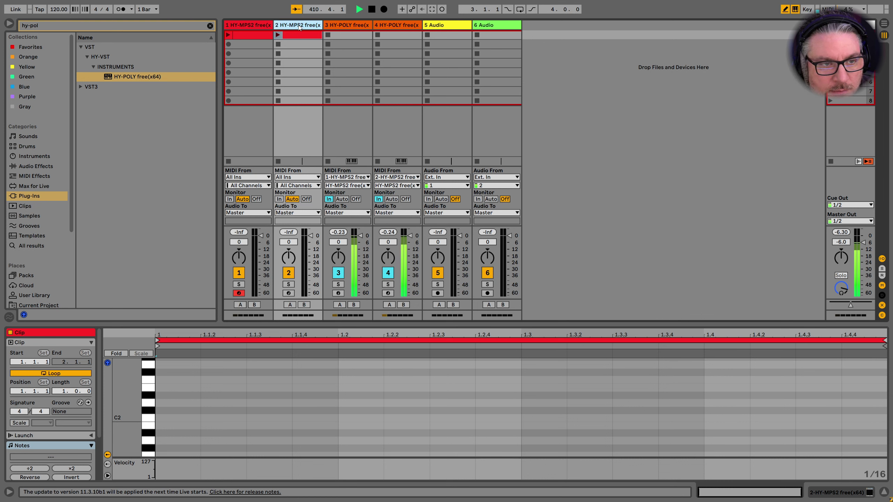
{"action": "right_click", "coordinate": [300, 27]}
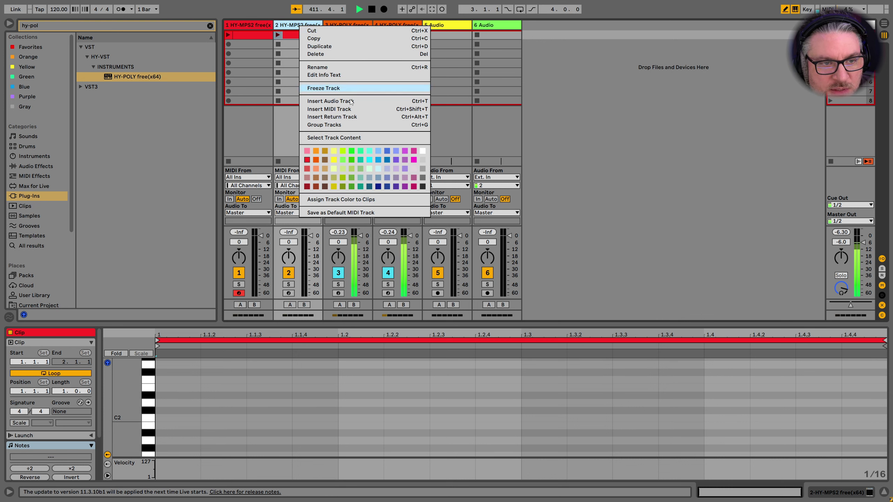
{"action": "left_click", "coordinate": [414, 160]}
Open HY-MPS2 on track 2 and load the "INIT - 16 Step Seq" preset.
{"action": "left_click", "coordinate": [292, 25]}
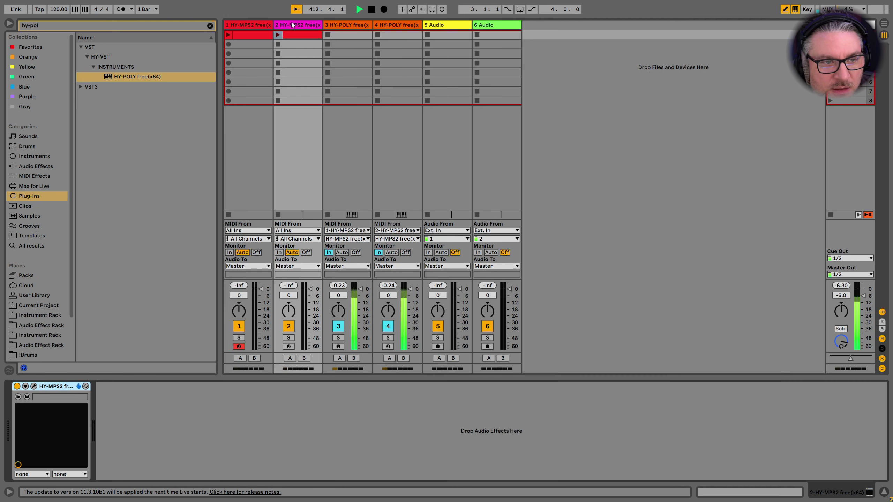
{"action": "left_click", "coordinate": [34, 386]}
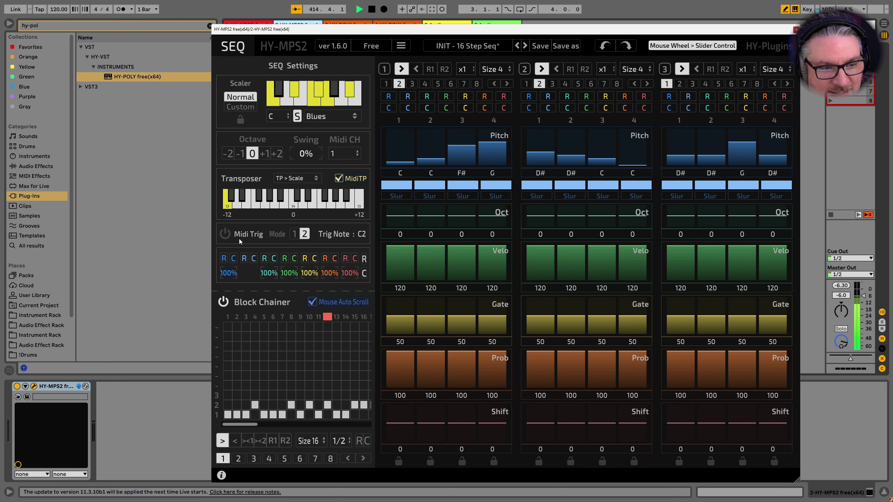
{"action": "left_click", "coordinate": [472, 49]}
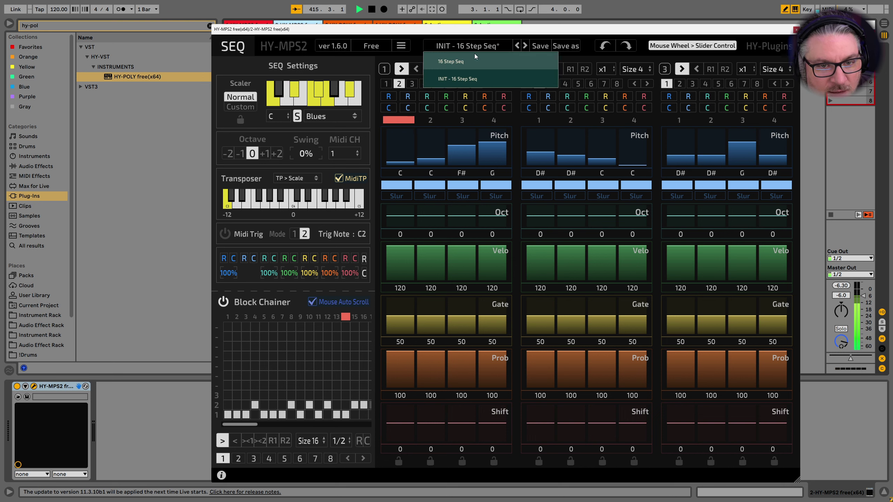
{"action": "left_click", "coordinate": [470, 79]}
{"action": "left_click_drag", "start_coordinate": [446, 34], "coordinate": [609, 44]}
Enable steps 1 and 5 in both block 1 and block 2 of track 2's sequencer.
{"action": "left_click", "coordinate": [552, 195]}
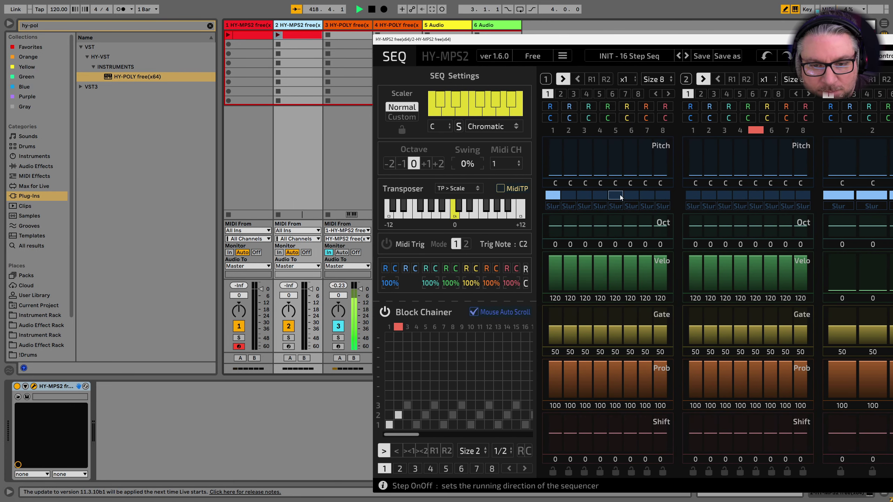
{"action": "left_click", "coordinate": [620, 195]}
{"action": "left_click", "coordinate": [692, 196]}
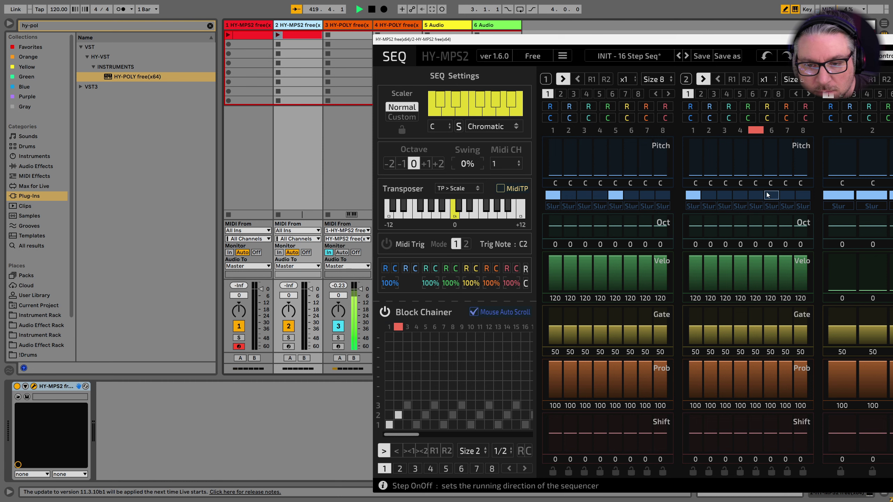
{"action": "left_click_drag", "start_coordinate": [387, 39], "coordinate": [573, 47]}
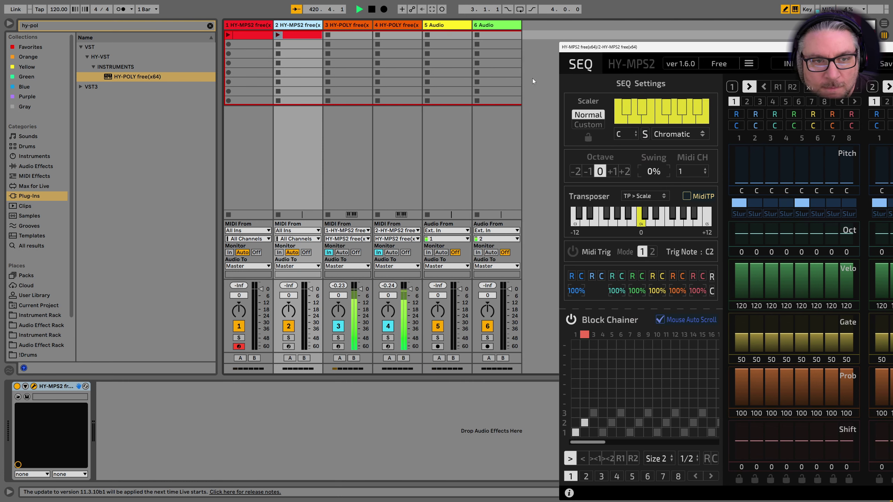
Open HY-POLY on track 4 and load the factory preset HY-Key 01.
{"action": "left_click", "coordinate": [384, 28]}
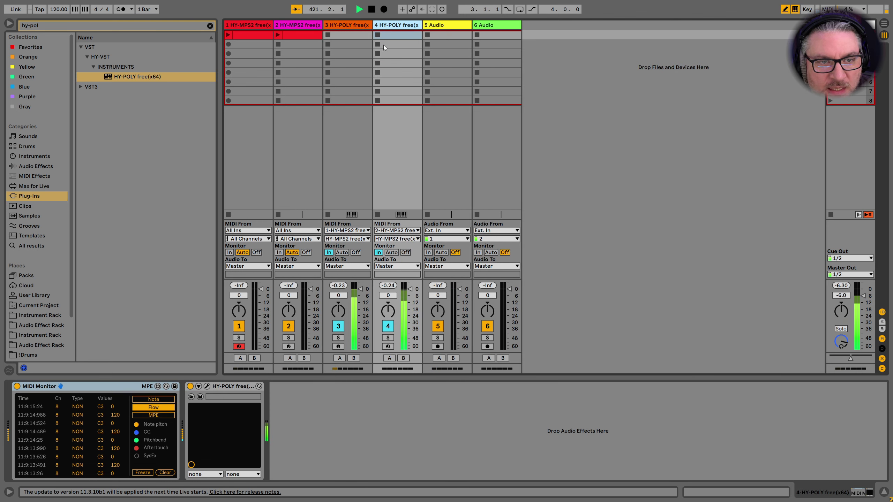
{"action": "left_click", "coordinate": [207, 386]}
{"action": "left_click", "coordinate": [506, 154]}
{"action": "mouse_move", "coordinate": [446, 166]}
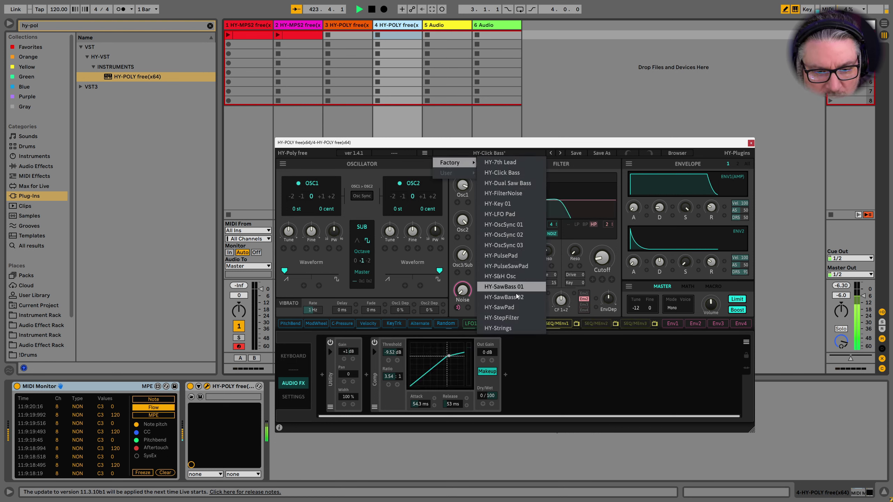
{"action": "left_click", "coordinate": [497, 203]}
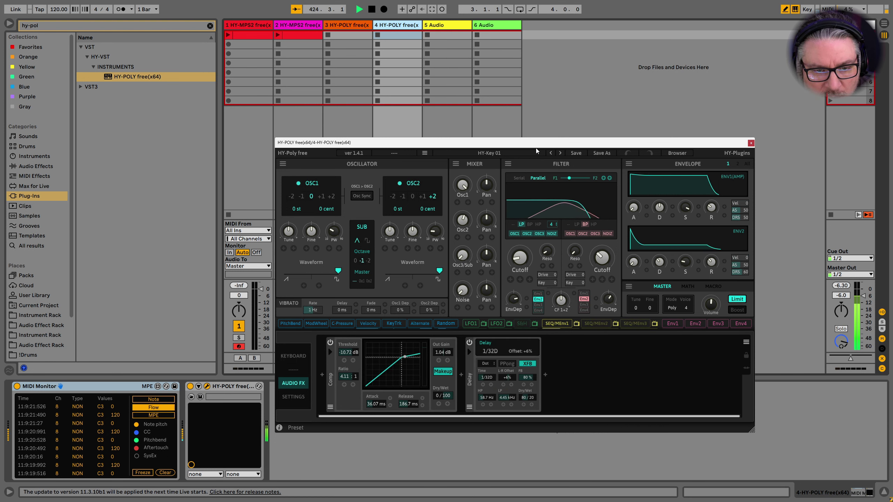
Audition the HY-OscSync 01 to 03 and HY-PulsePad presets on track 4, and load HY-Dual Saw Bass.
{"action": "left_click", "coordinate": [560, 153]}
{"action": "left_click", "coordinate": [560, 153]}
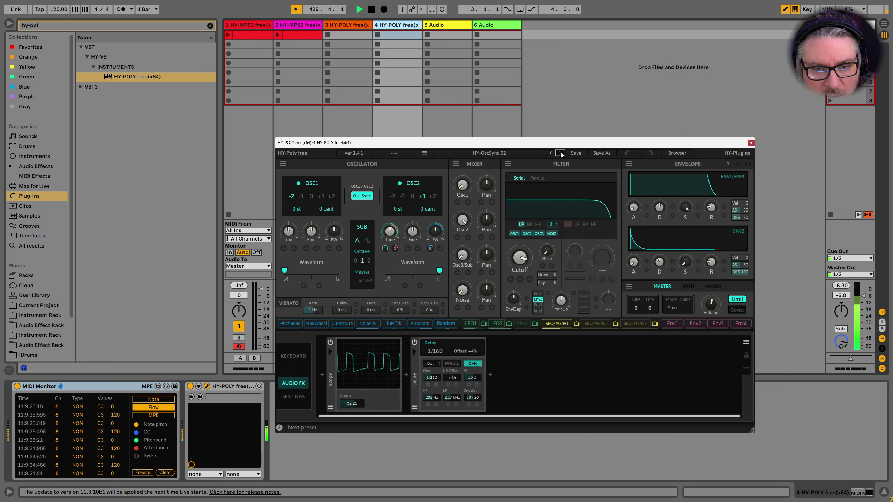
{"action": "left_click", "coordinate": [560, 153]}
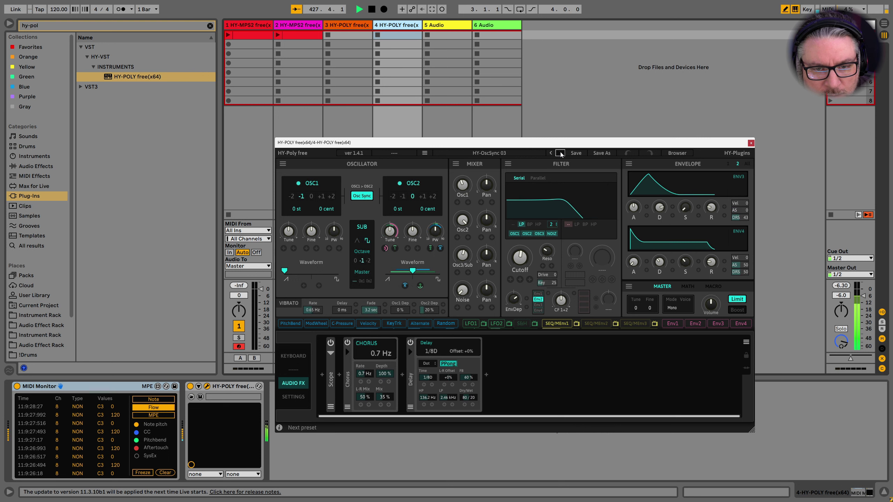
{"action": "left_click", "coordinate": [560, 153]}
{"action": "left_click", "coordinate": [501, 155]}
{"action": "mouse_move", "coordinate": [453, 162]}
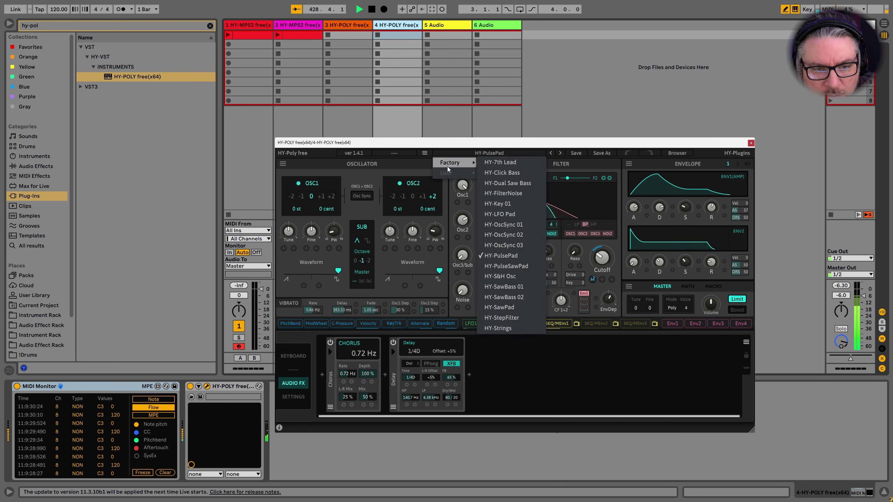
{"action": "left_click", "coordinate": [559, 166]}
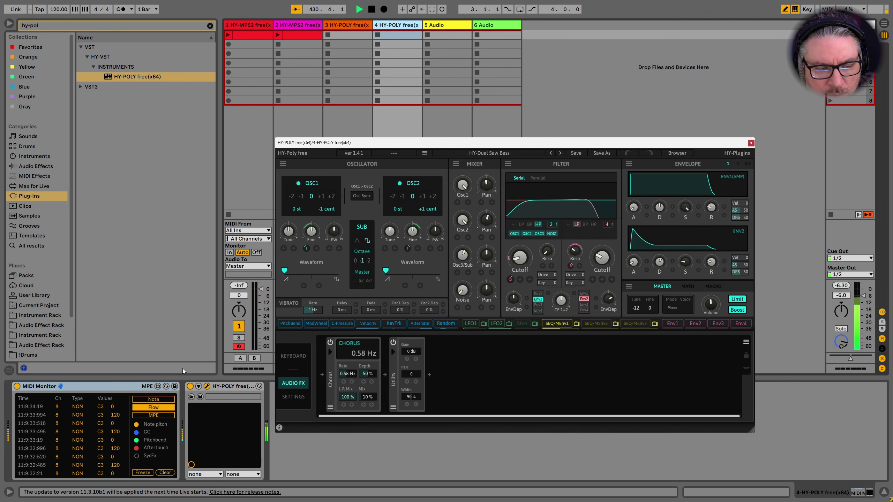
Set the global octave of track 2's HY-MPS2 to -1.
{"action": "key", "text": "Left"}
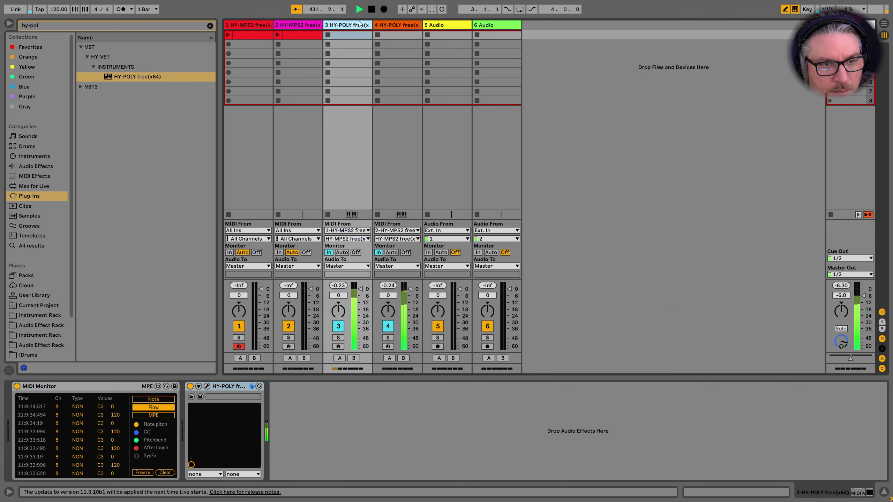
{"action": "left_click", "coordinate": [307, 25]}
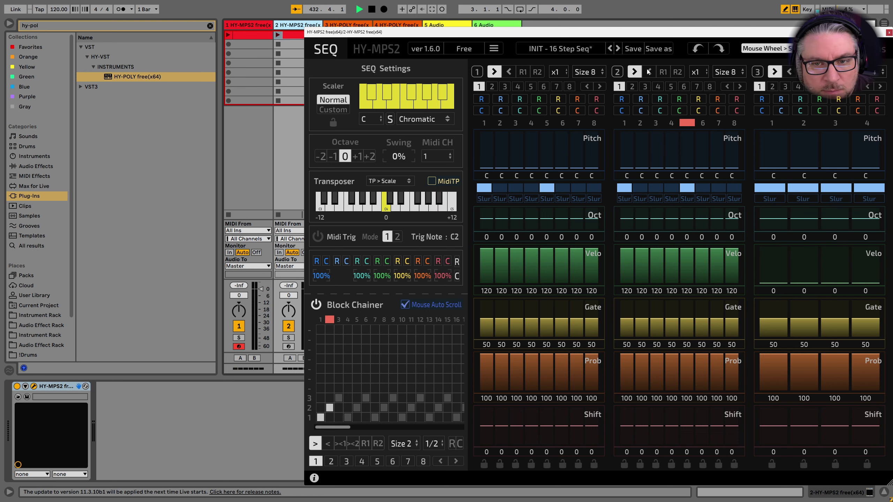
{"action": "left_click", "coordinate": [334, 159]}
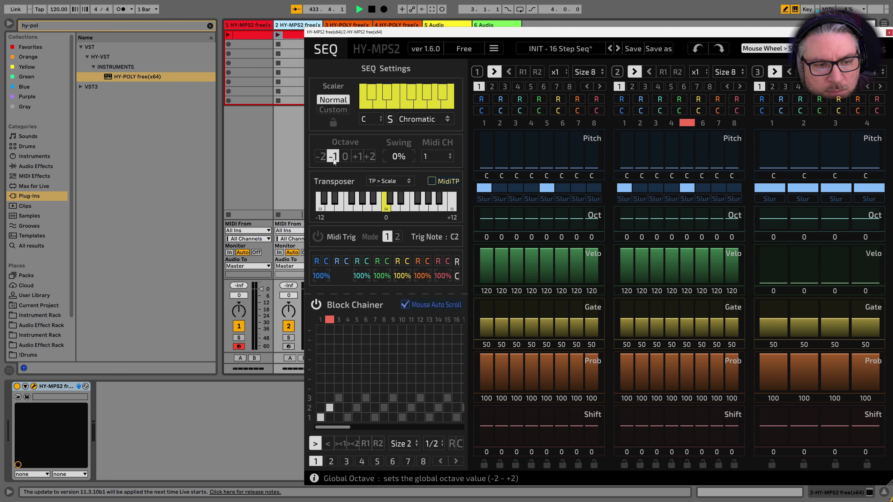
{"action": "left_click_drag", "start_coordinate": [542, 34], "coordinate": [409, 33]}
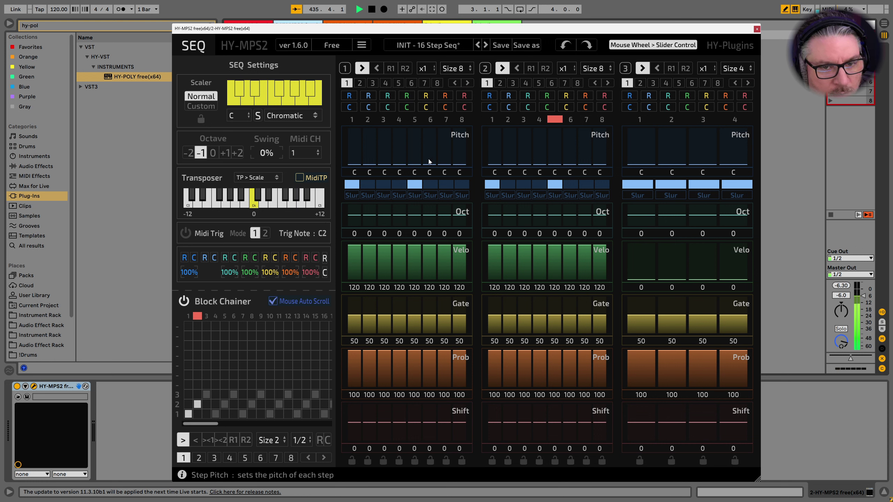
Try a rate of 1/4 for track 2's Block Chainer and return it to 1/2.
{"action": "left_click", "coordinate": [301, 444]}
{"action": "left_click", "coordinate": [306, 454]}
{"action": "left_click", "coordinate": [301, 442]}
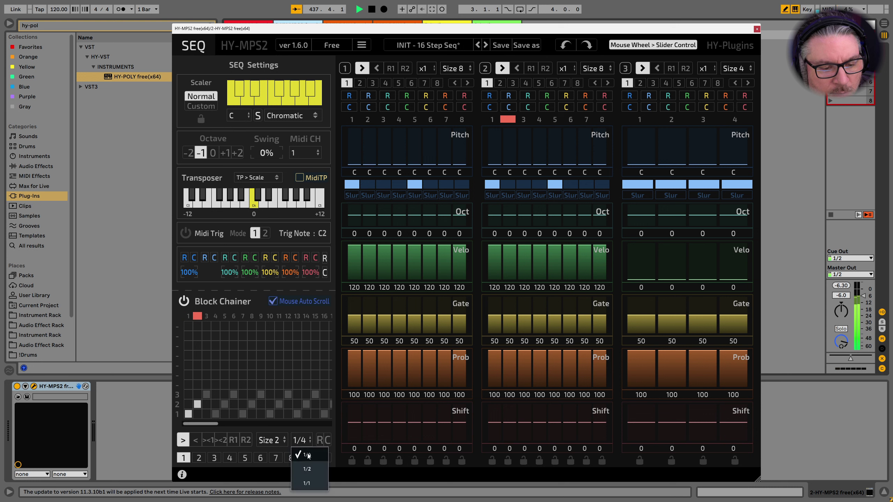
{"action": "left_click", "coordinate": [306, 468]}
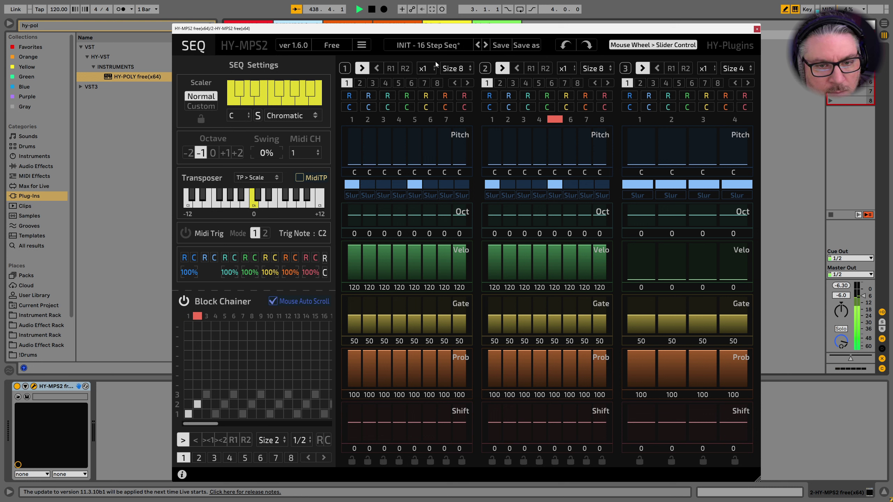
Turn on slur for block 1's first step, and enable block 2's steps 7 and 8 with octaves +1 and +2.
{"action": "left_click", "coordinate": [413, 198]}
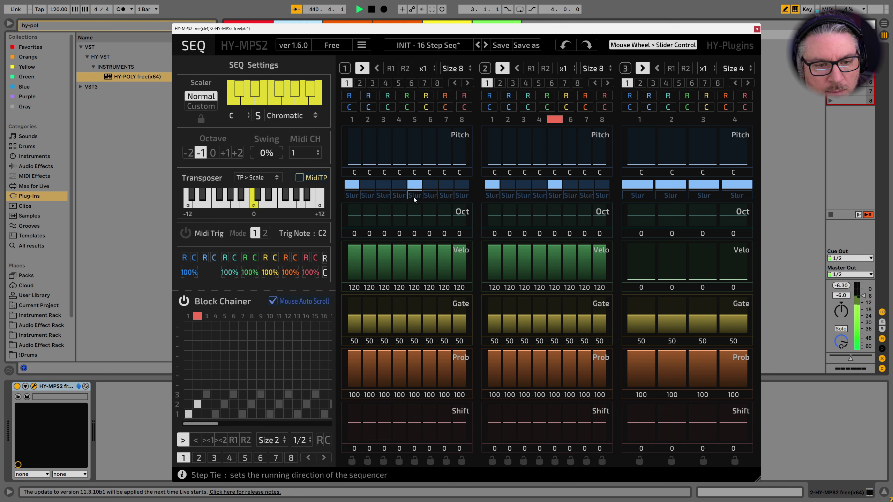
{"action": "left_click", "coordinate": [350, 196]}
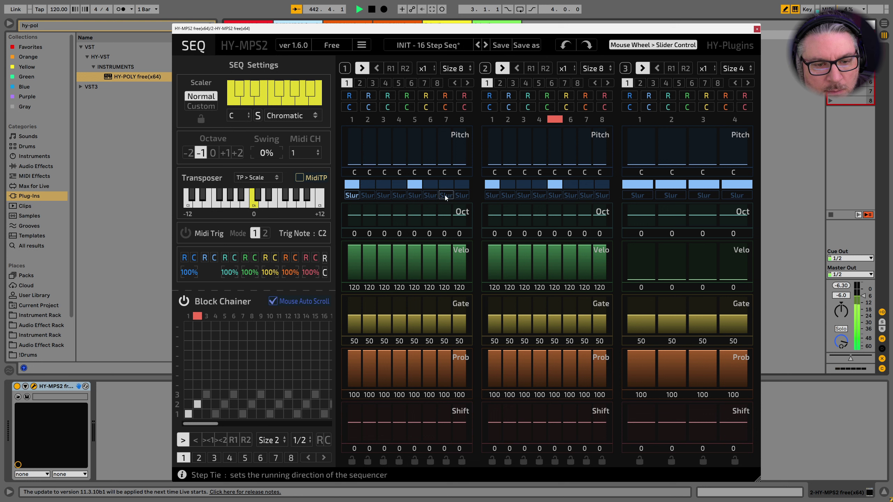
{"action": "left_click", "coordinate": [586, 186]}
{"action": "left_click", "coordinate": [586, 212]}
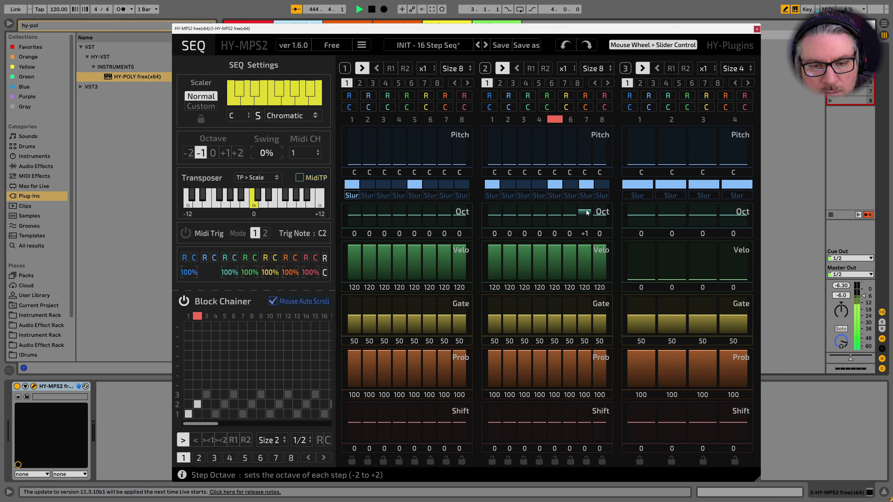
{"action": "left_click", "coordinate": [603, 207]}
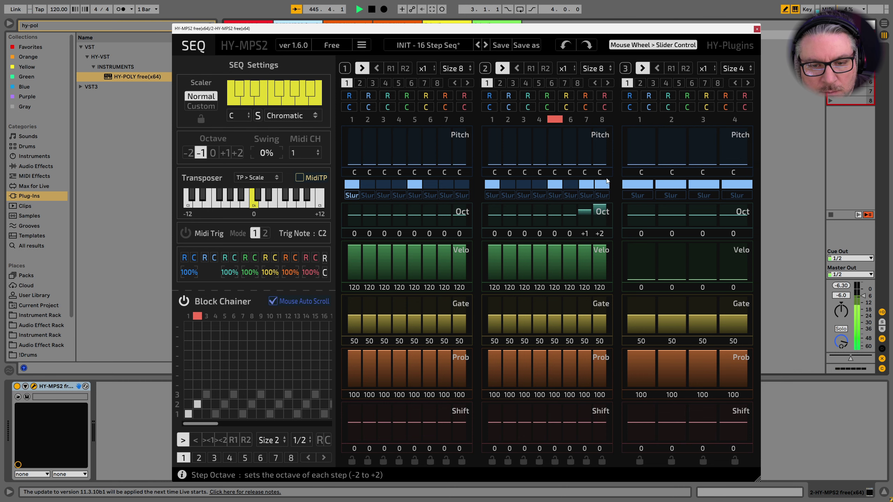
{"action": "left_click", "coordinate": [757, 30]}
Initialize the patch of track 4's HY-POLY and enlarge its plugin window.
{"action": "left_click", "coordinate": [404, 28]}
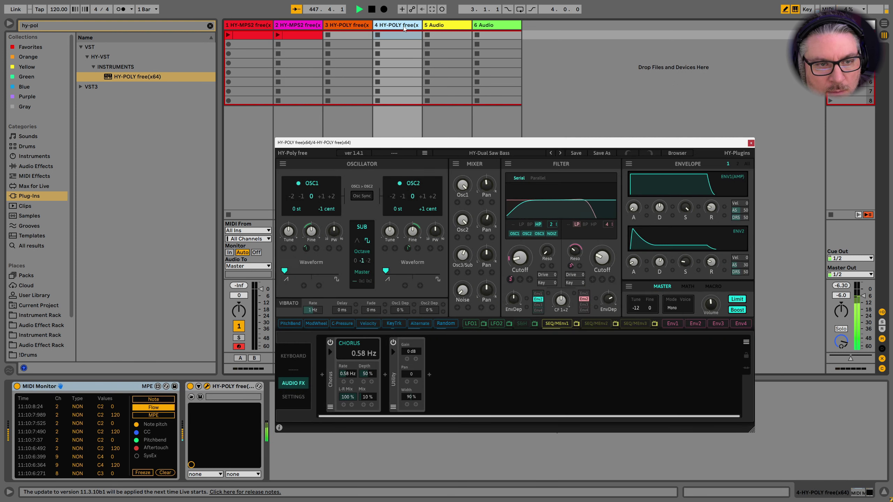
{"action": "left_click", "coordinate": [500, 154]}
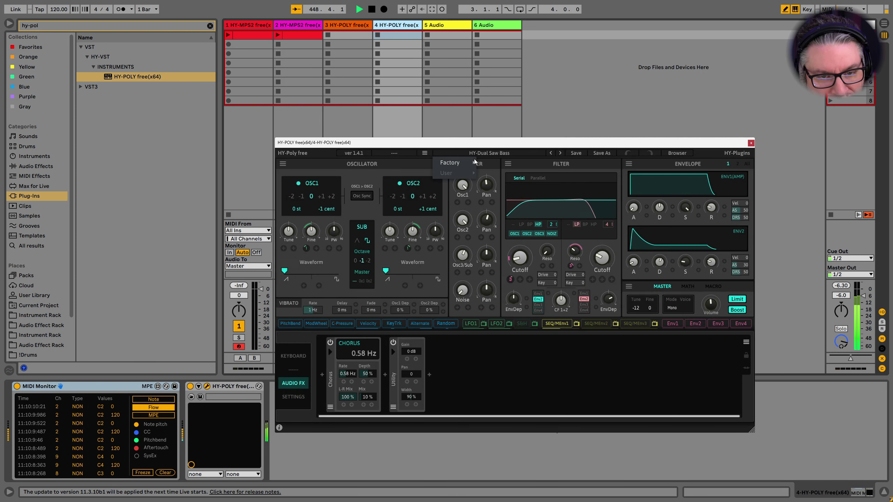
{"action": "mouse_move", "coordinate": [470, 163]}
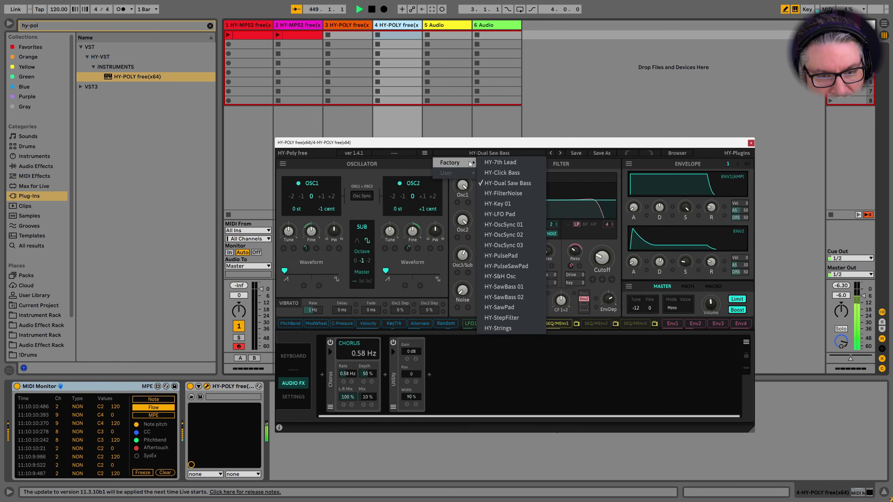
{"action": "left_click", "coordinate": [424, 152]}
{"action": "left_click", "coordinate": [438, 163]}
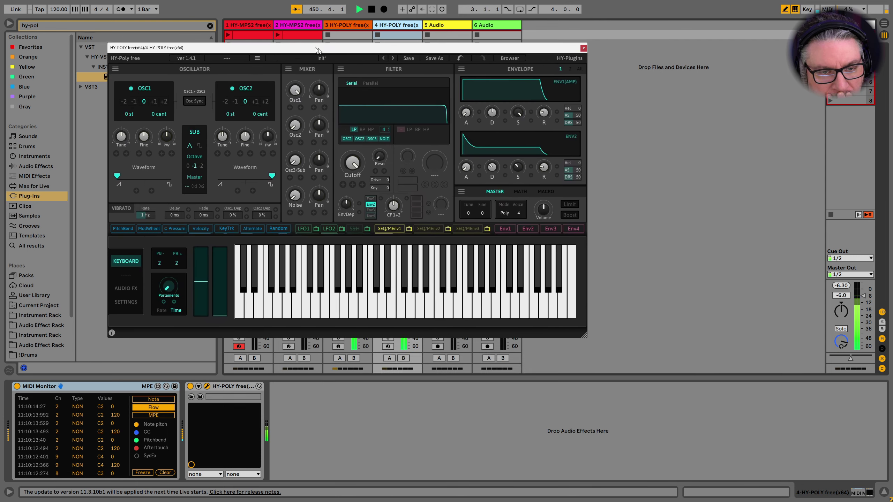
{"action": "left_click_drag", "start_coordinate": [591, 339], "coordinate": [843, 488]}
View HY-POLY's Audio FX and Settings pages, and set OSC1's octave to -2.
{"action": "left_click", "coordinate": [143, 413]}
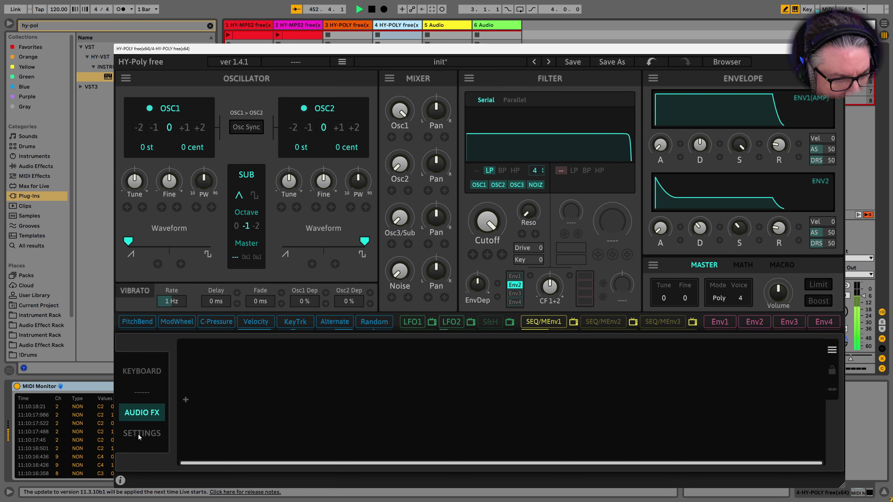
{"action": "left_click", "coordinate": [140, 433]}
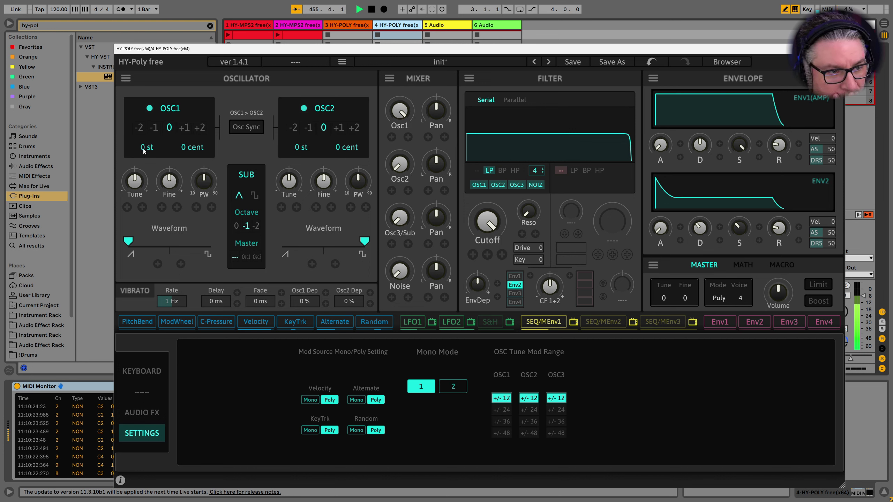
{"action": "left_click", "coordinate": [139, 128]}
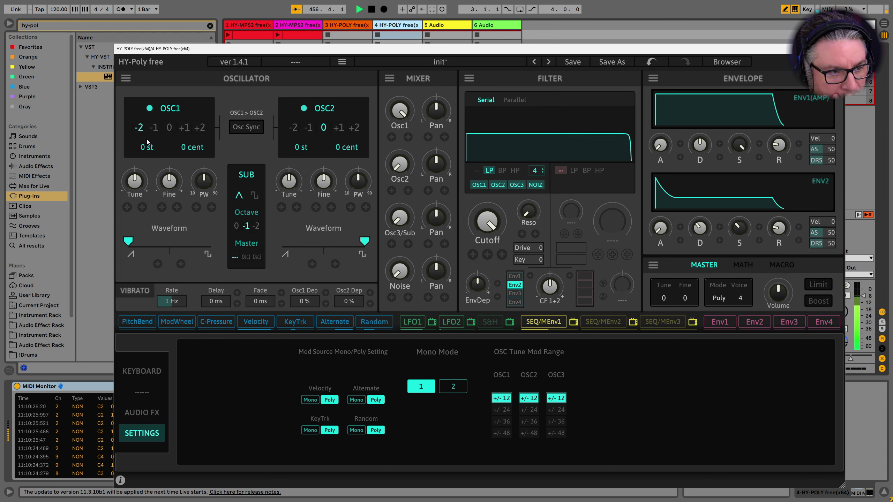
Audition OSC1 at octave -1, return it to -2 with a full pulse waveform, and lower the filter cutoff to about midway.
{"action": "left_click", "coordinate": [158, 132]}
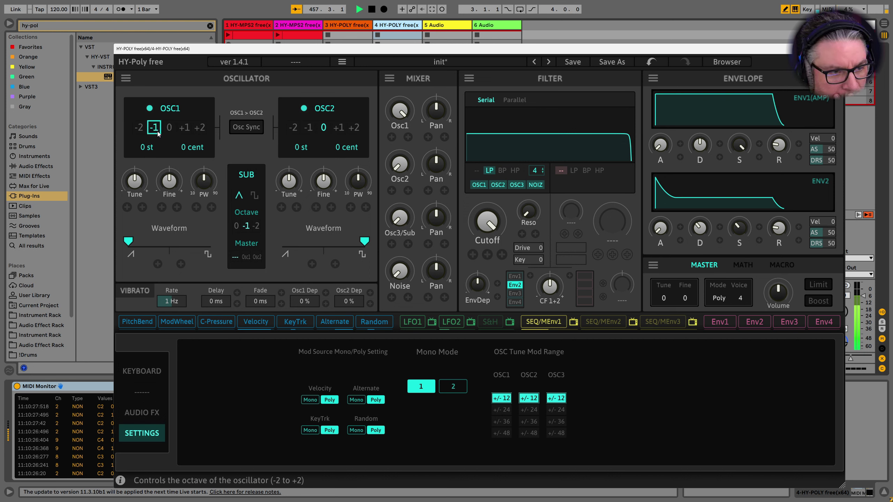
{"action": "left_click", "coordinate": [139, 132]}
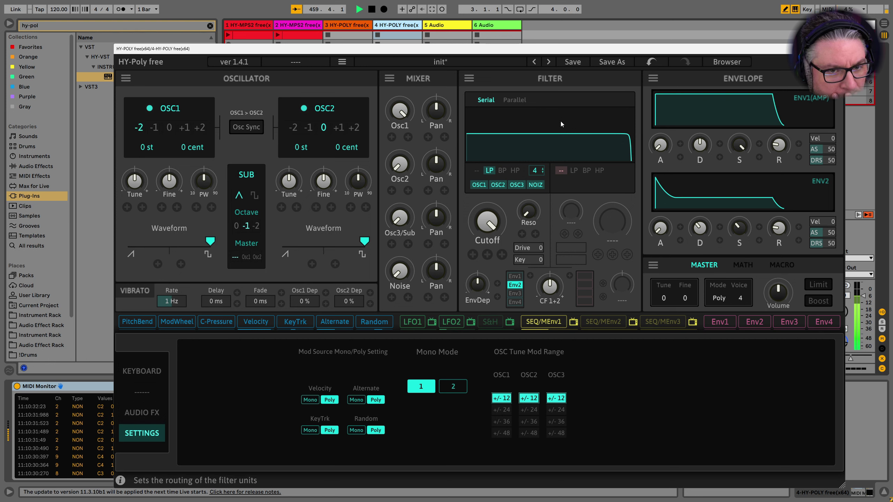
{"action": "left_click_drag", "start_coordinate": [487, 222], "coordinate": [503, 309]}
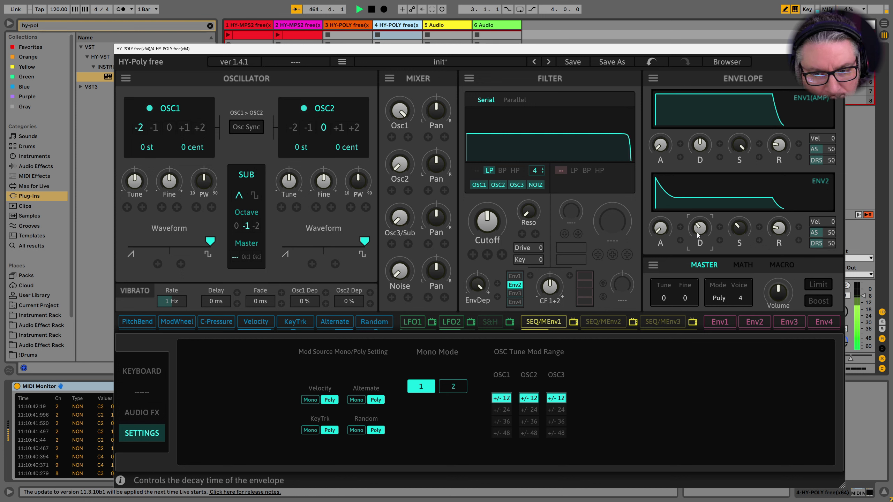
Cut ENV2's release and ENV1's sustain to the minimum, and slightly lengthen ENV1's decay.
{"action": "left_click_drag", "start_coordinate": [780, 232], "coordinate": [707, 242]}
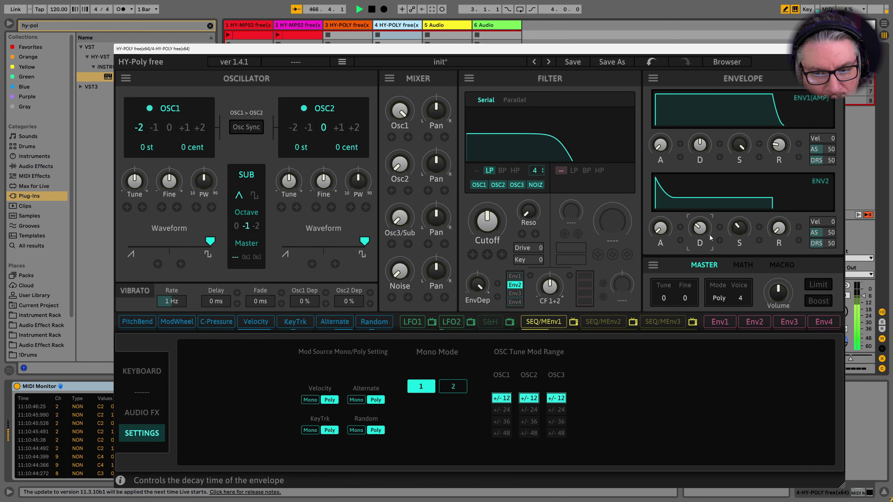
{"action": "left_click_drag", "start_coordinate": [739, 145], "coordinate": [743, 359]}
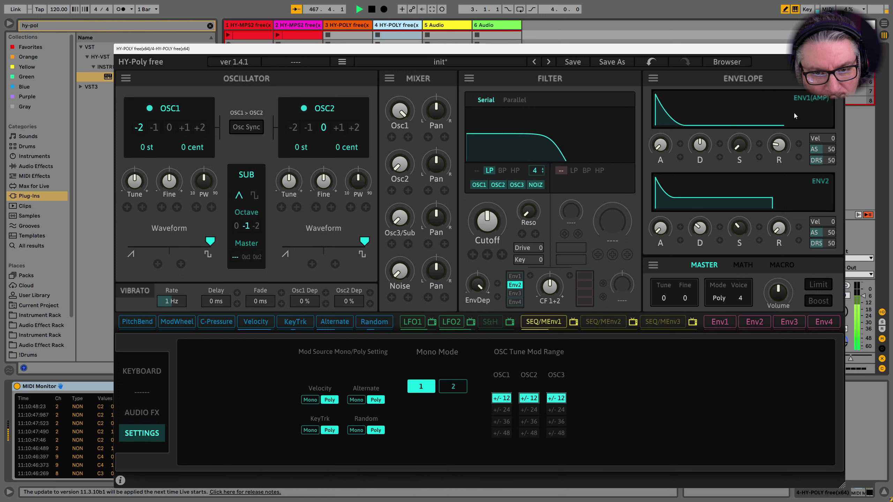
{"action": "mouse_move", "coordinate": [707, 147]}
{"action": "left_mouse_down"}
{"action": "mouse_move", "coordinate": [706, 170]}
{"action": "mouse_move", "coordinate": [710, 133]}
{"action": "left_mouse_up"}
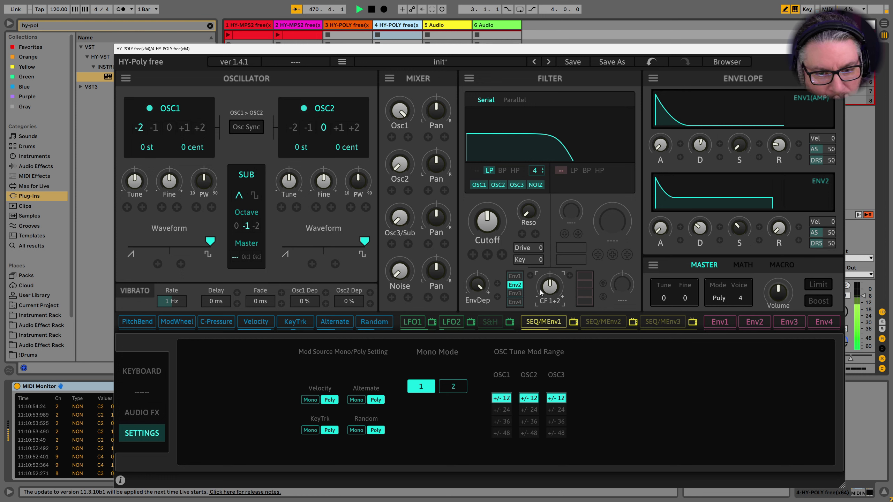
Raise the filter's resonance, set its drive to 100, and lower its cutoff and envelope depth slightly.
{"action": "left_click_drag", "start_coordinate": [528, 211], "coordinate": [529, 85]}
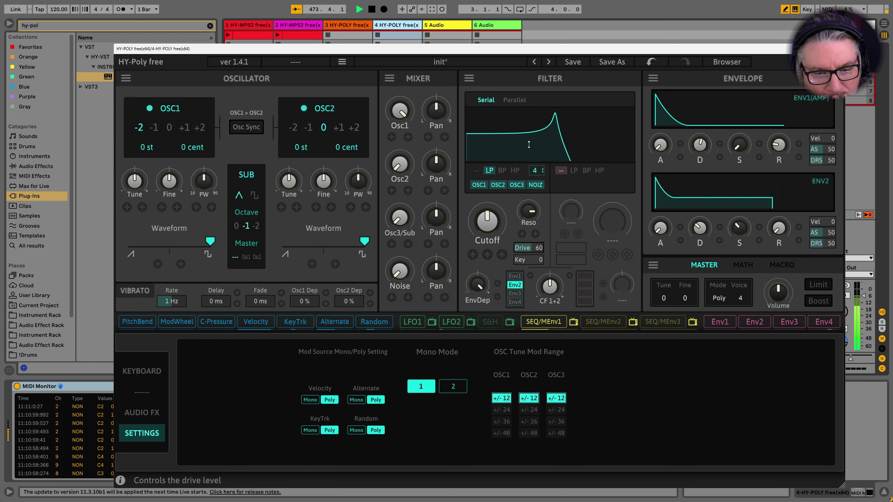
{"action": "left_click_drag", "start_coordinate": [527, 247], "coordinate": [538, 91]}
{"action": "left_click_drag", "start_coordinate": [503, 230], "coordinate": [505, 250]}
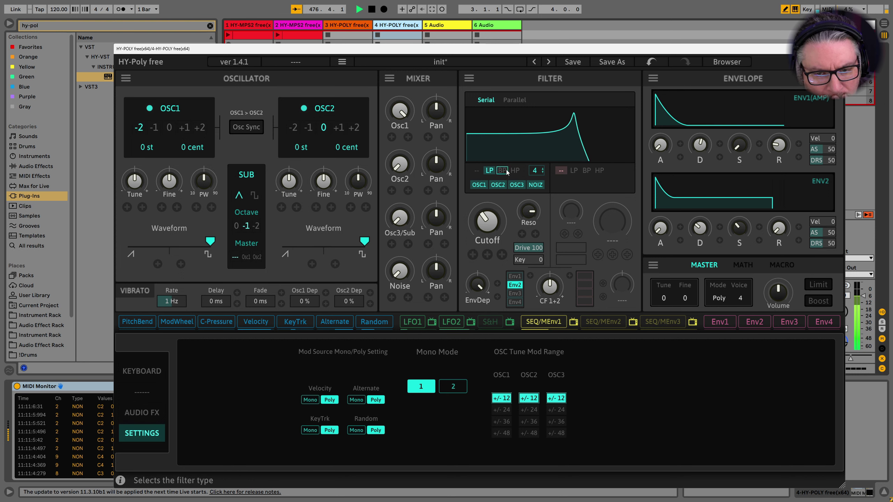
{"action": "left_click_drag", "start_coordinate": [478, 284], "coordinate": [478, 349]}
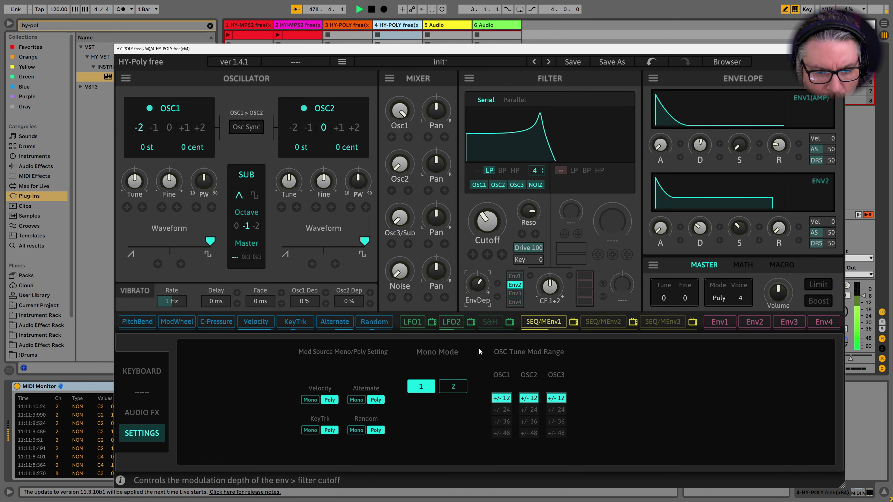
Hide the plugin windows and lower track 3's volume to -5.6 dB.
{"action": "key", "text": "ctrl+alt+p"}
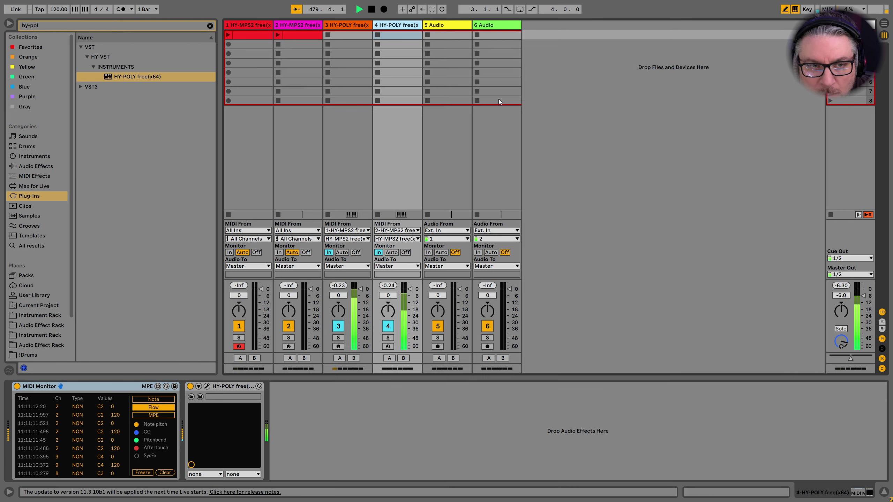
{"action": "left_click_drag", "start_coordinate": [360, 289], "coordinate": [360, 297]}
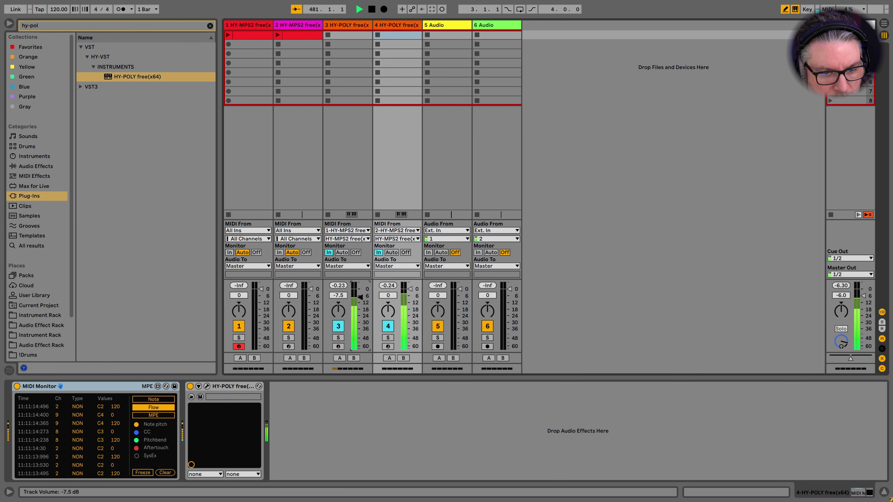
In track 2's HY-MPS2, leave only steps 1 and 5 enabled in blocks 1 and 2, and turn off slur for block 1's first step.
{"action": "left_click", "coordinate": [297, 25]}
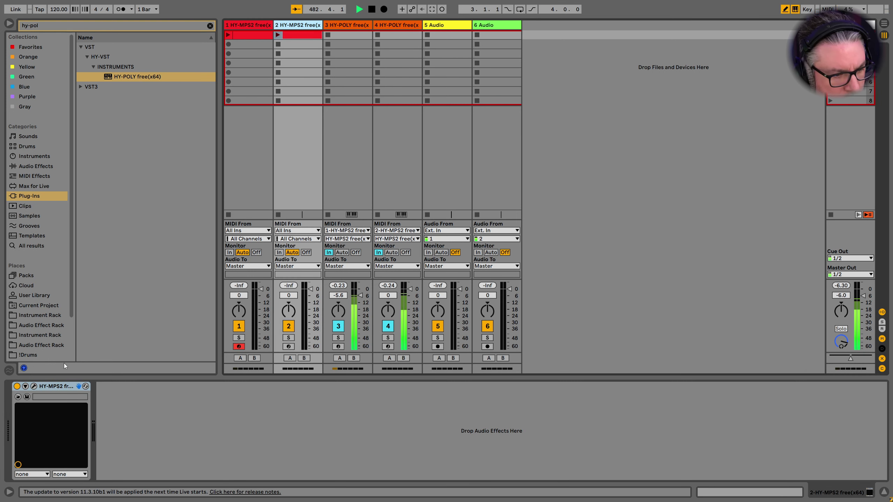
{"action": "left_click", "coordinate": [33, 386]}
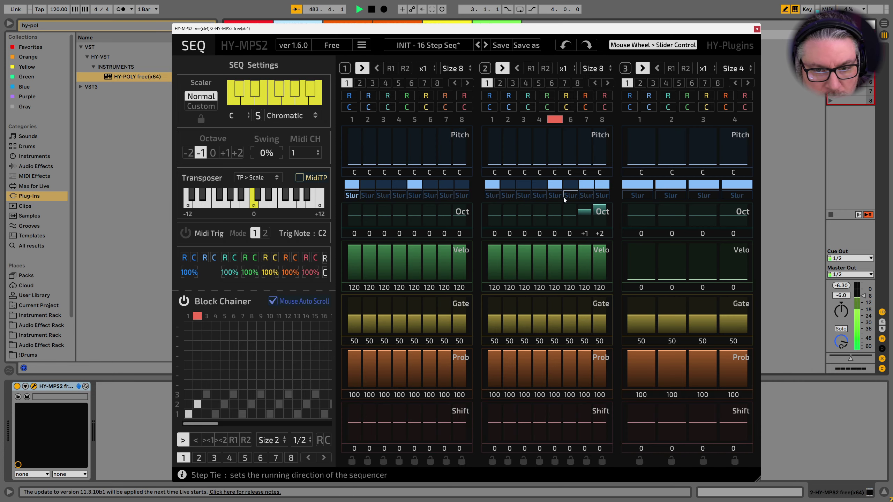
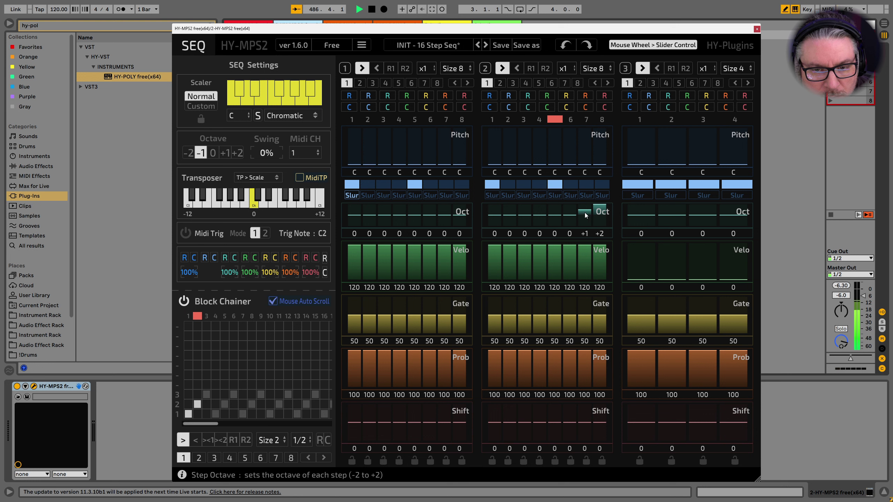
{"action": "left_click", "coordinate": [369, 107]}
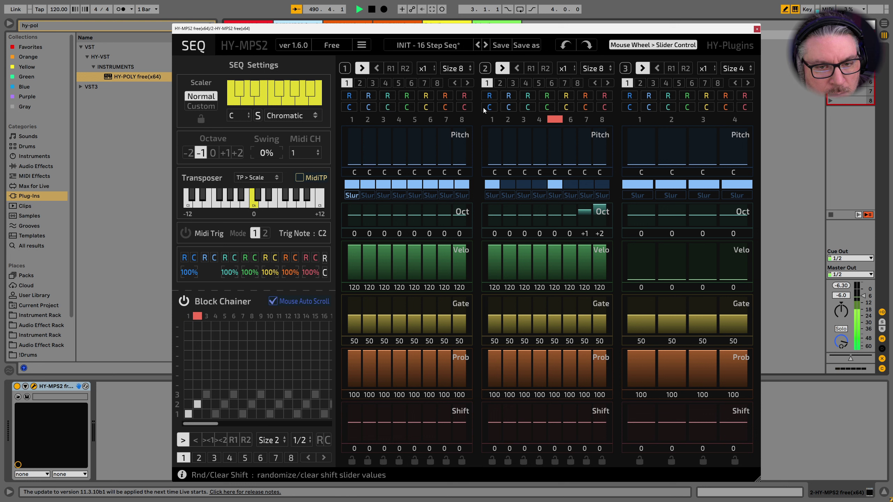
{"action": "left_click", "coordinate": [506, 107]}
{"action": "left_click_drag", "start_coordinate": [377, 190], "coordinate": [601, 186]}
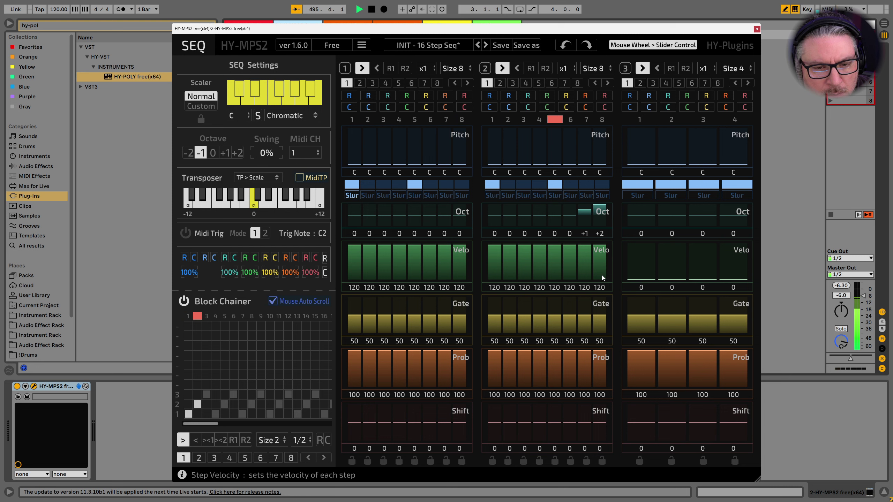
{"action": "left_click", "coordinate": [352, 195]}
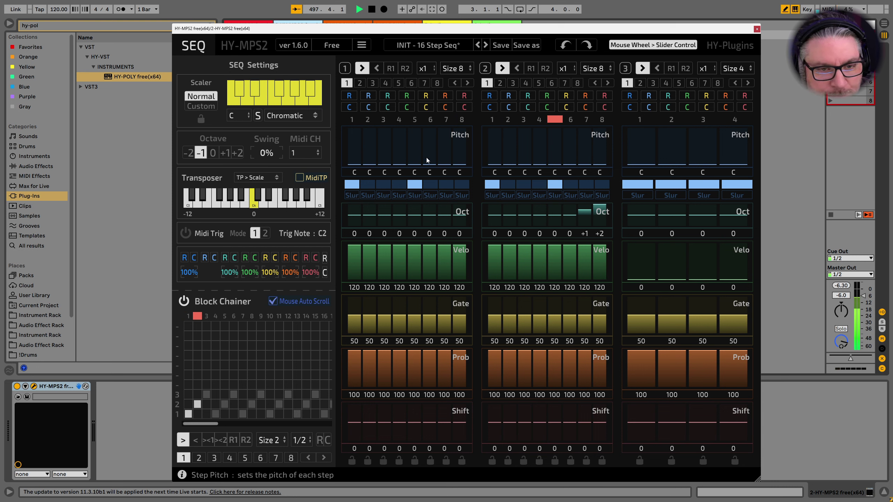
{"action": "left_click", "coordinate": [757, 29]}
Solo track 4, reopen its HY-POLY, and reduce the filter's resonance and cutoff.
{"action": "left_click", "coordinate": [397, 25]}
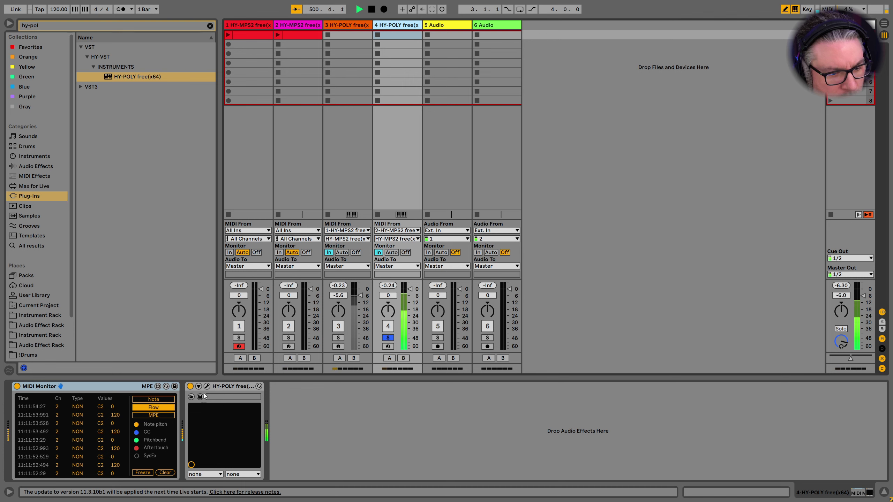
{"action": "left_click", "coordinate": [208, 386]}
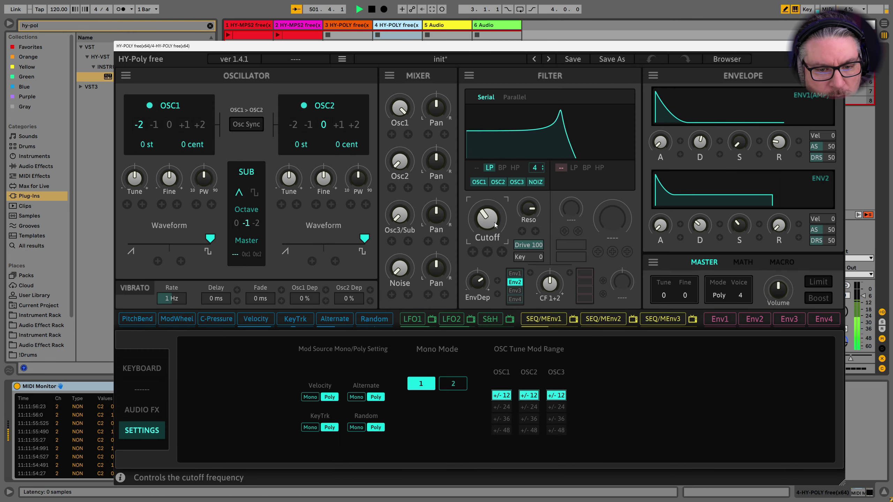
{"action": "left_click_drag", "start_coordinate": [528, 209], "coordinate": [536, 269]}
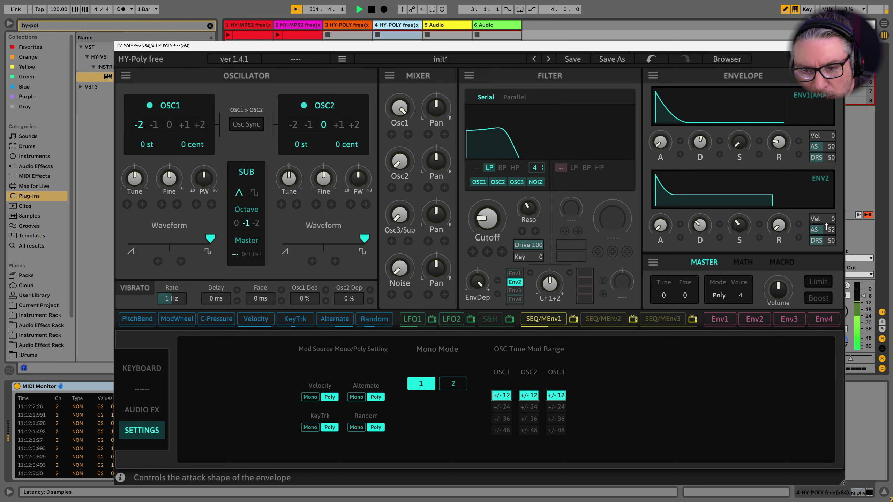
Set ENV2's AS to 30 and DRS to 56 with a moderate decay, and shorten ENV1's decay and release to the minimum.
{"action": "left_click_drag", "start_coordinate": [830, 172], "coordinate": [824, 198]}
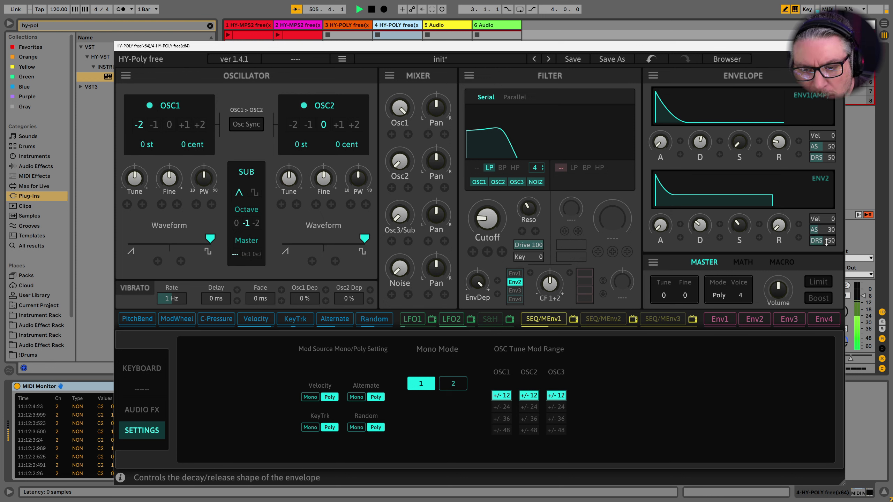
{"action": "left_click_drag", "start_coordinate": [826, 242], "coordinate": [826, 136]}
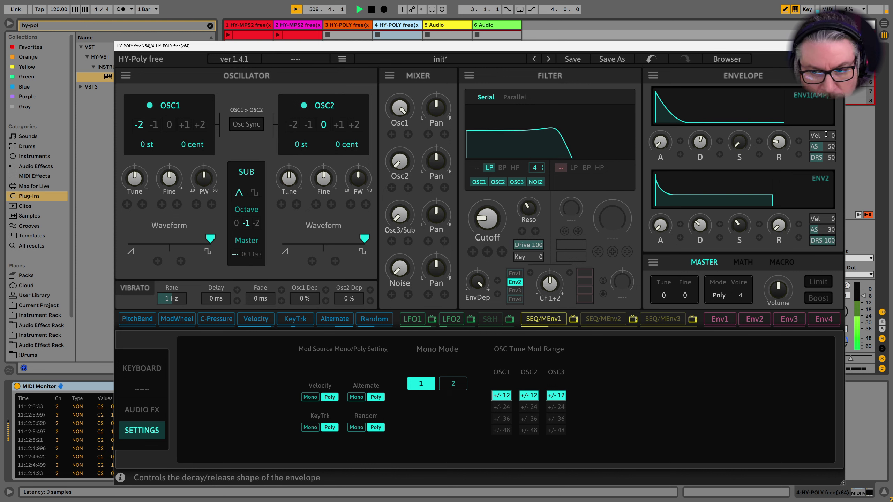
{"action": "left_click_drag", "start_coordinate": [823, 169], "coordinate": [817, 288]}
{"action": "left_click_drag", "start_coordinate": [812, 319], "coordinate": [817, 211]}
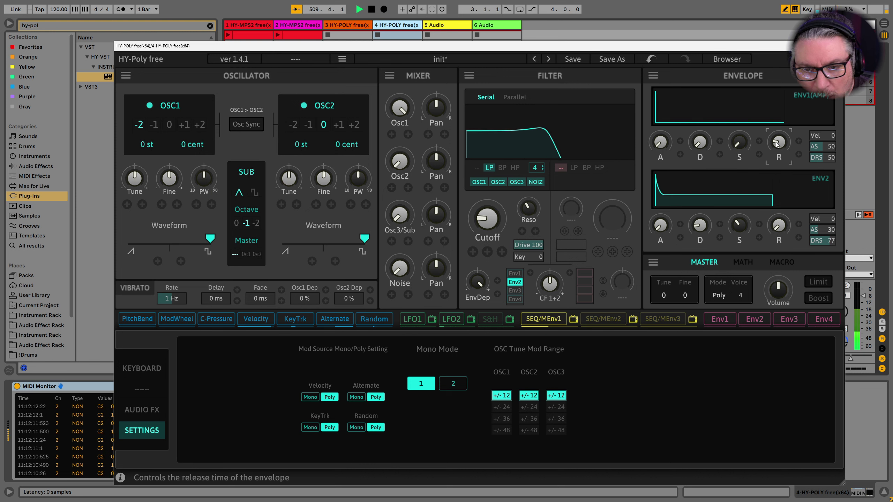
{"action": "left_click_drag", "start_coordinate": [829, 240], "coordinate": [738, 267]}
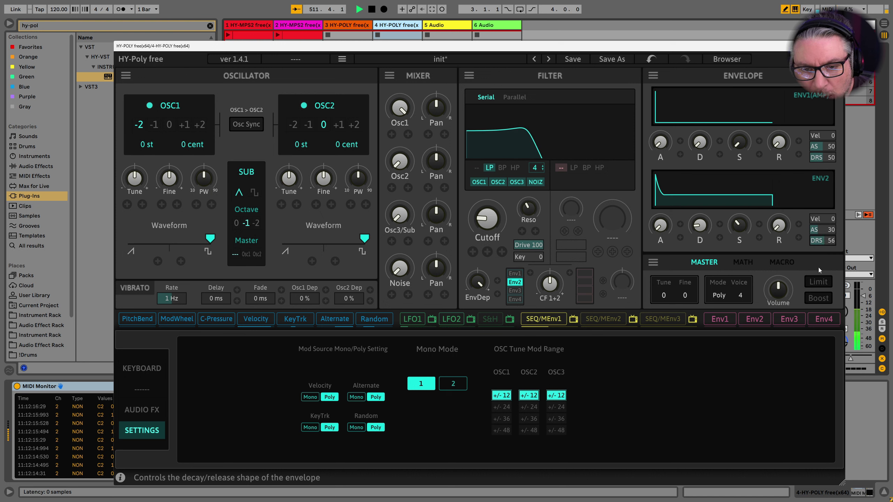
{"action": "left_click_drag", "start_coordinate": [704, 210], "coordinate": [704, 180]}
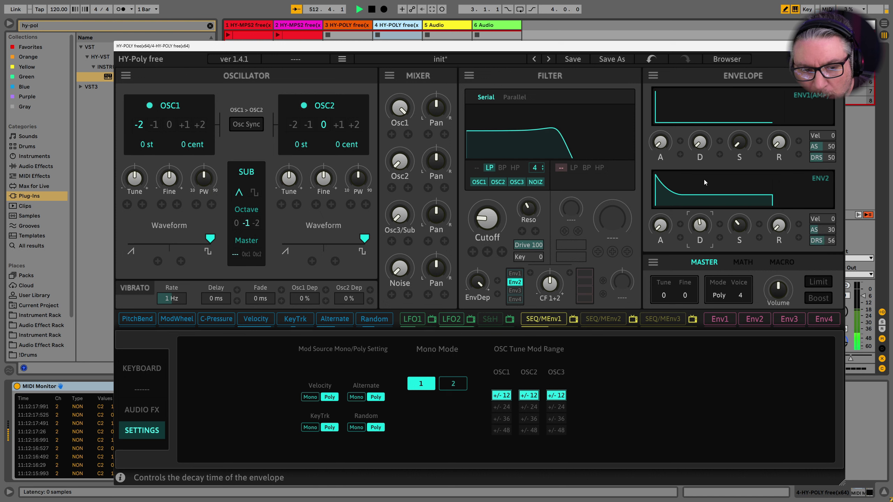
{"action": "left_click_drag", "start_coordinate": [699, 92], "coordinate": [702, 204]}
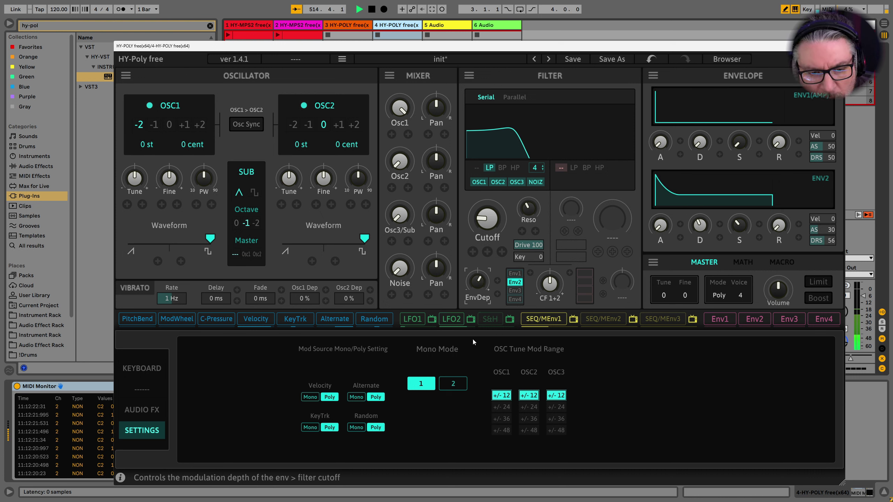
Lengthen ENV1's decay, and balance the filter with a low cutoff and a moderate positive envelope depth.
{"action": "left_click_drag", "start_coordinate": [493, 212], "coordinate": [493, 171]}
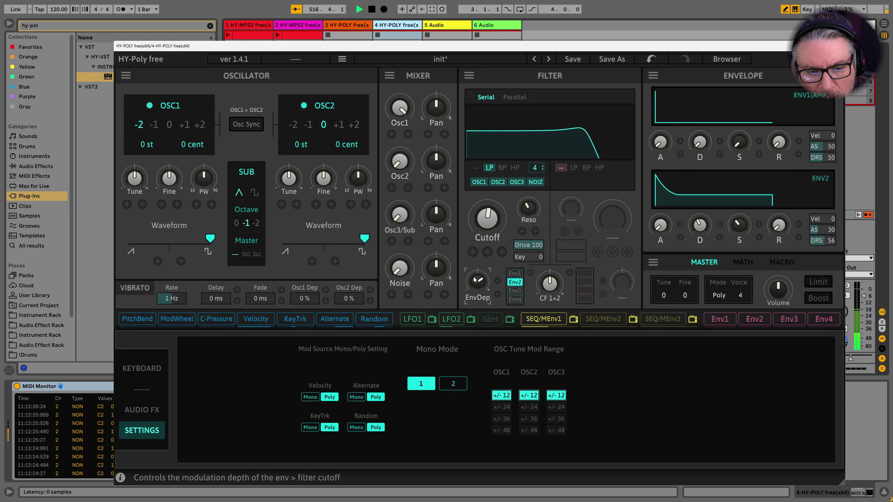
{"action": "scroll", "coordinate": [481, 284], "scroll_direction": "up", "scroll_amount": 5}
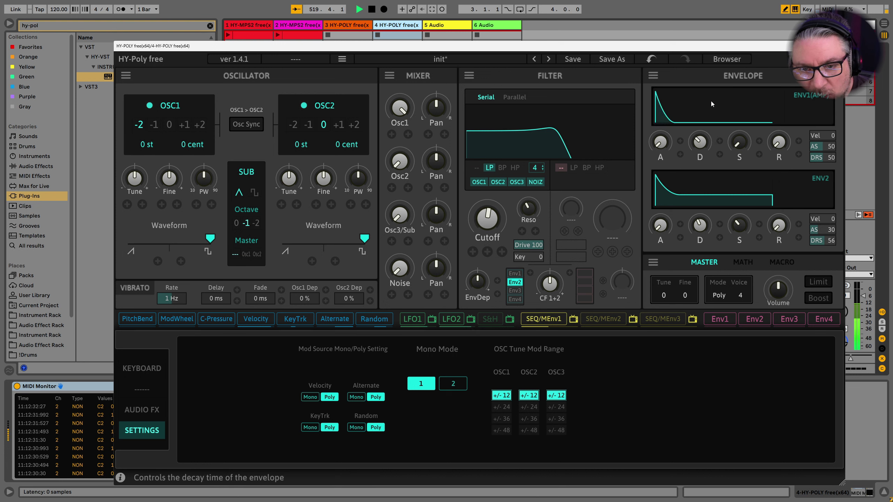
{"action": "scroll", "coordinate": [497, 269], "scroll_direction": "up", "scroll_amount": 3}
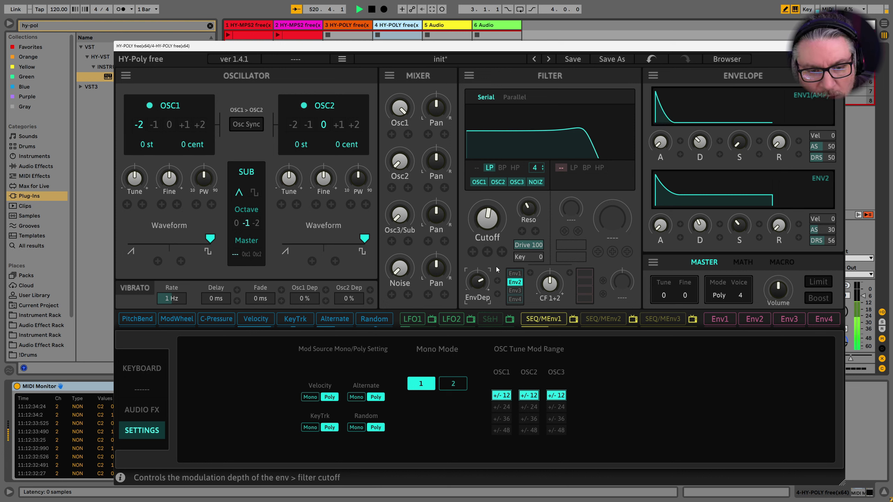
{"action": "left_click_drag", "start_coordinate": [487, 225], "coordinate": [486, 289]}
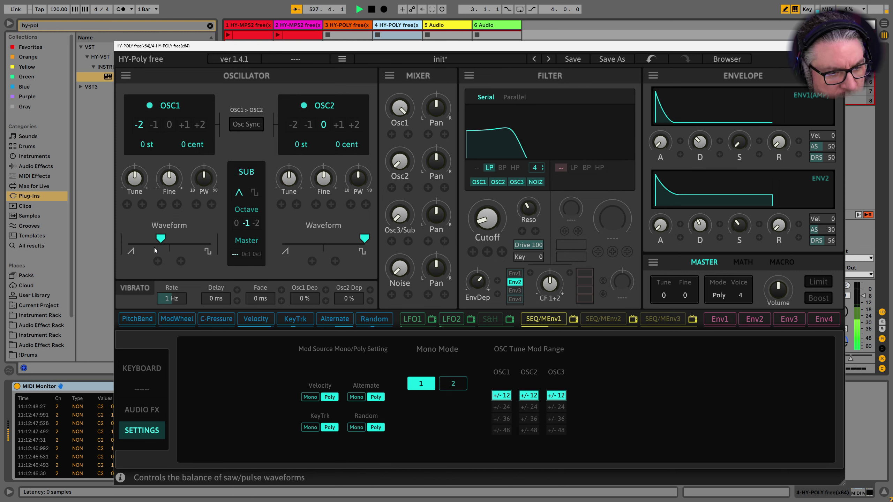
Keep OSC1 on full pulse at octave 0, tune it to -12 st, and modulate its tune strongly from Env2.
{"action": "left_click_drag", "start_coordinate": [129, 240], "coordinate": [253, 247]}
{"action": "left_click", "coordinate": [169, 125]}
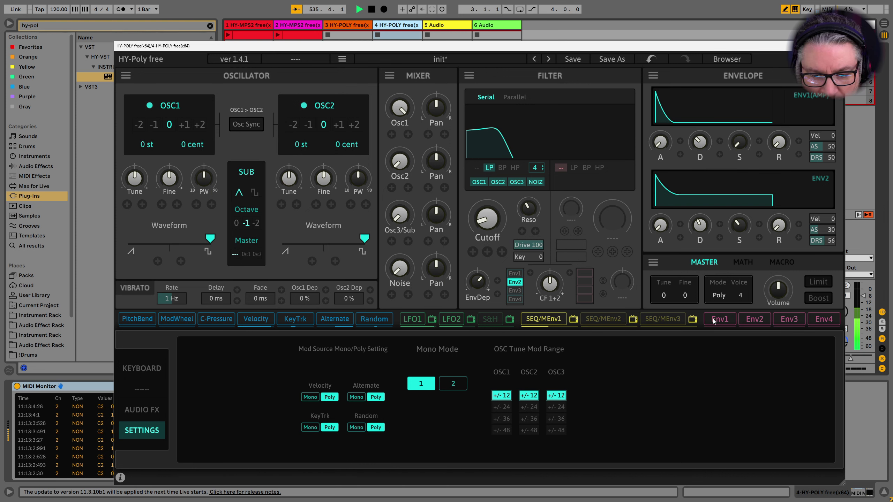
{"action": "left_click_drag", "start_coordinate": [400, 172], "coordinate": [148, 209]}
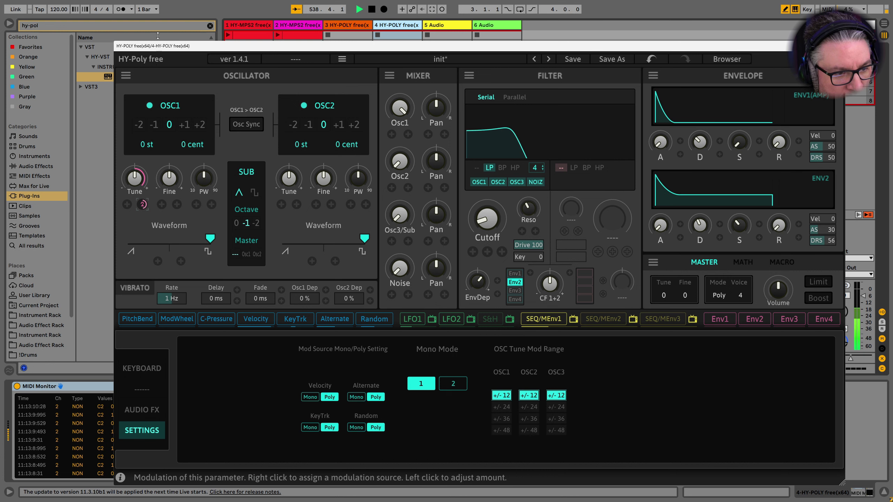
{"action": "left_click_drag", "start_coordinate": [141, 181], "coordinate": [140, 205]}
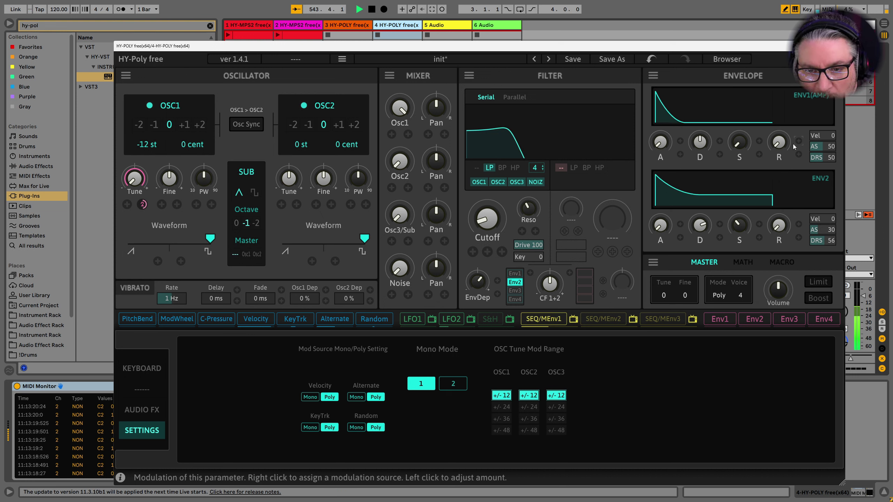
Raise ENV1's sustain to about midway with a slightly longer decay, and set ENV2's decay to about midway.
{"action": "left_click_drag", "start_coordinate": [740, 141], "coordinate": [712, 102]}
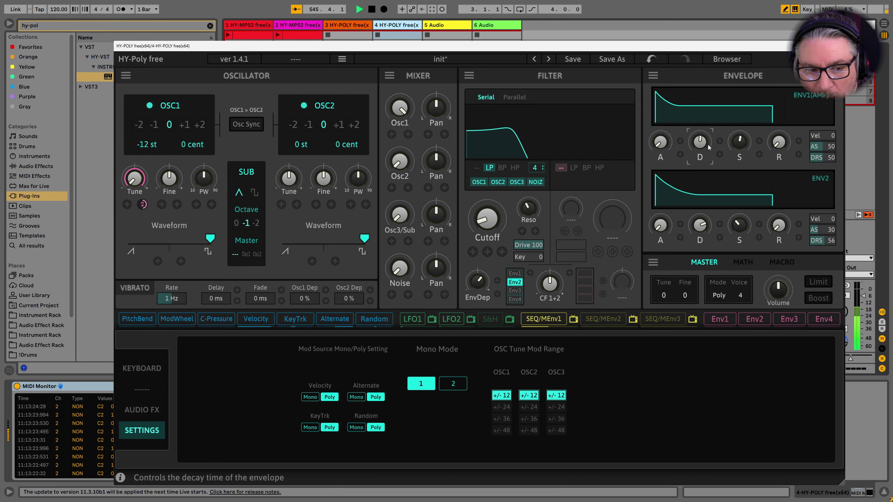
{"action": "left_click_drag", "start_coordinate": [698, 245], "coordinate": [701, 194]}
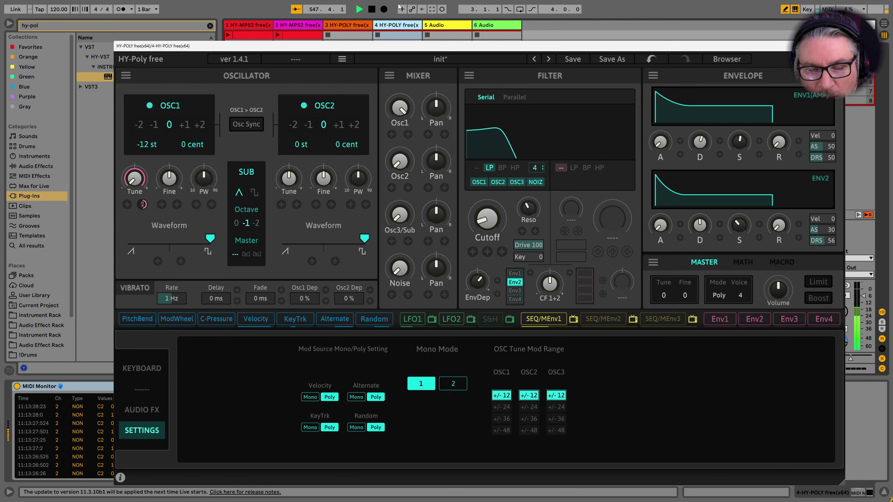
Set the gate of all steps in blocks 1 and 2 of the second HY-MPS2 sequencer to 100, then hide the plug-in windows.
{"action": "left_click", "coordinate": [297, 25]}
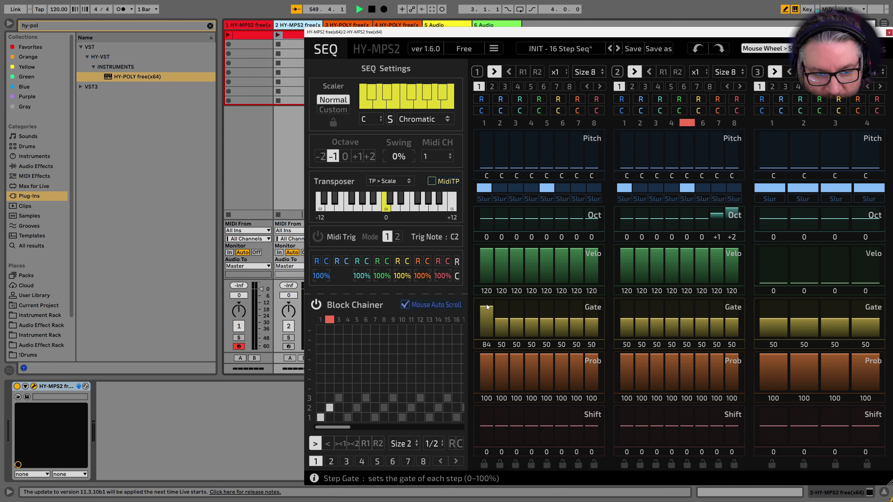
{"action": "left_click_drag", "start_coordinate": [481, 305], "coordinate": [593, 305]}
{"action": "mouse_move", "coordinate": [741, 307]}
{"action": "left_mouse_down"}
{"action": "mouse_move", "coordinate": [735, 274]}
{"action": "mouse_move", "coordinate": [554, 268]}
{"action": "left_mouse_up"}
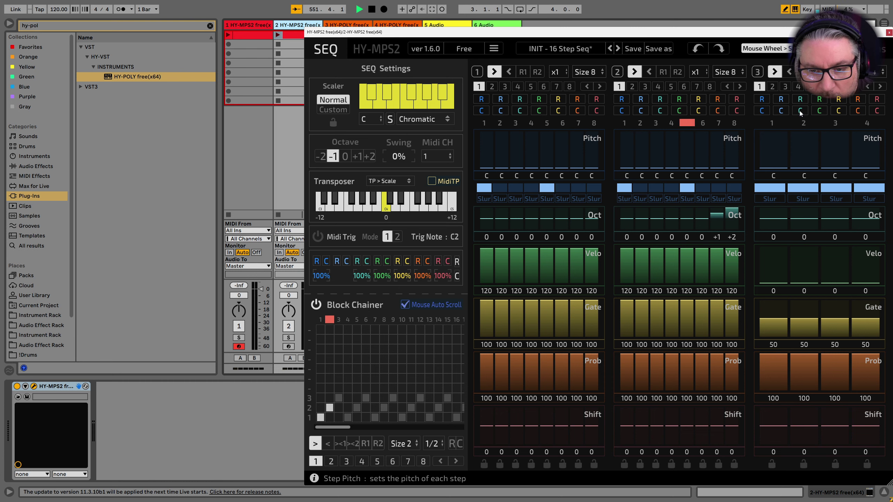
{"action": "key", "text": "ctrl+alt+p"}
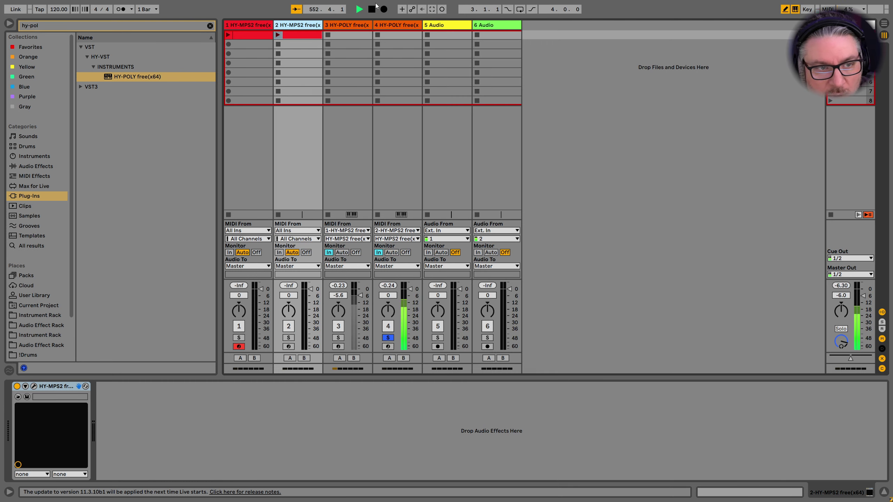
In the HY-POLY on track 4, shorten ENV2's decay, trim ENV1's decay slightly, and set ENV2's AS to 0 and DRS to 67.
{"action": "left_click", "coordinate": [414, 29]}
{"action": "left_click_drag", "start_coordinate": [700, 225], "coordinate": [699, 267]}
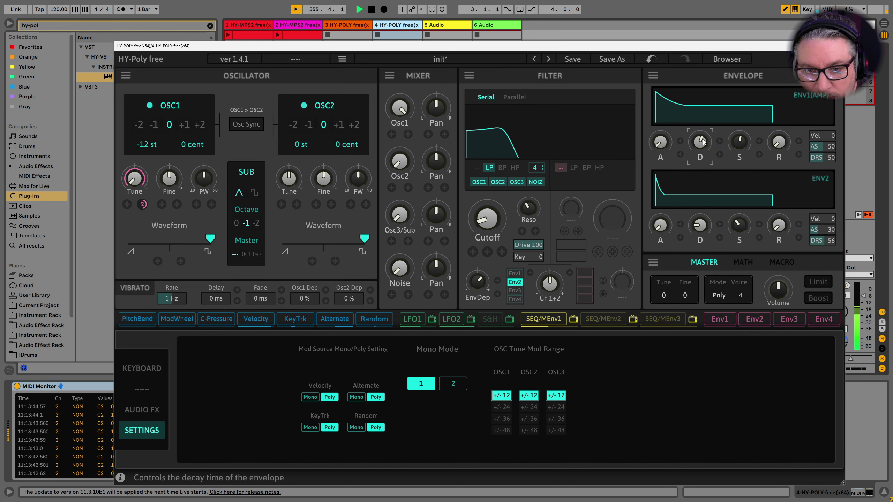
{"action": "mouse_move", "coordinate": [703, 139]}
{"action": "left_mouse_down"}
{"action": "mouse_move", "coordinate": [707, 245]}
{"action": "mouse_move", "coordinate": [699, 76]}
{"action": "mouse_move", "coordinate": [704, 140]}
{"action": "left_mouse_up"}
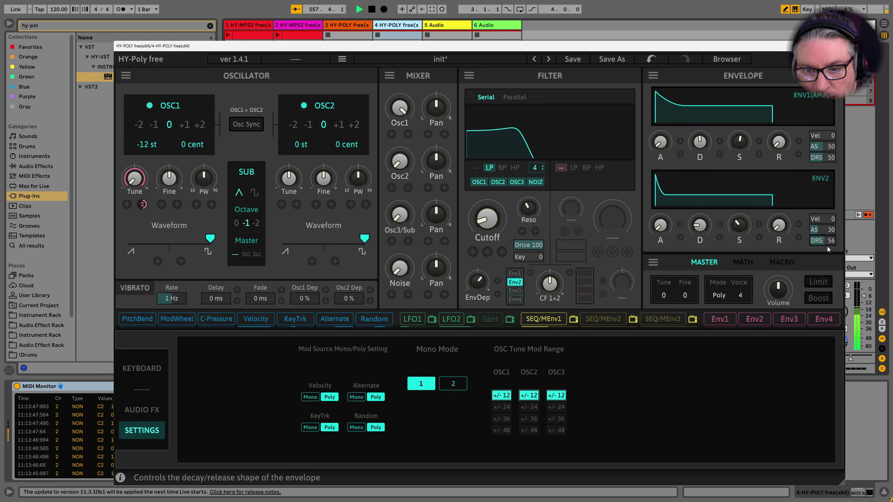
{"action": "left_click_drag", "start_coordinate": [819, 229], "coordinate": [722, 229]}
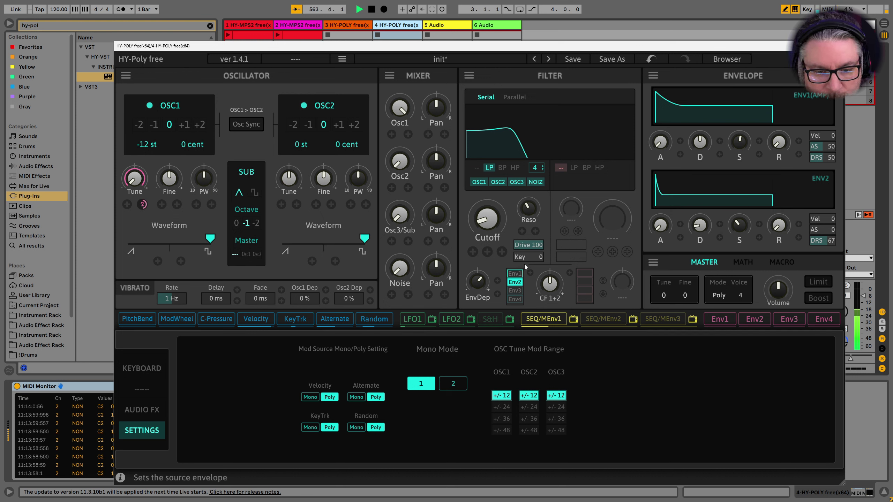
Lengthen ENV1's release slightly, and raise the first filter's resonance with its drive set to 100.
{"action": "double_click", "coordinate": [528, 245]}
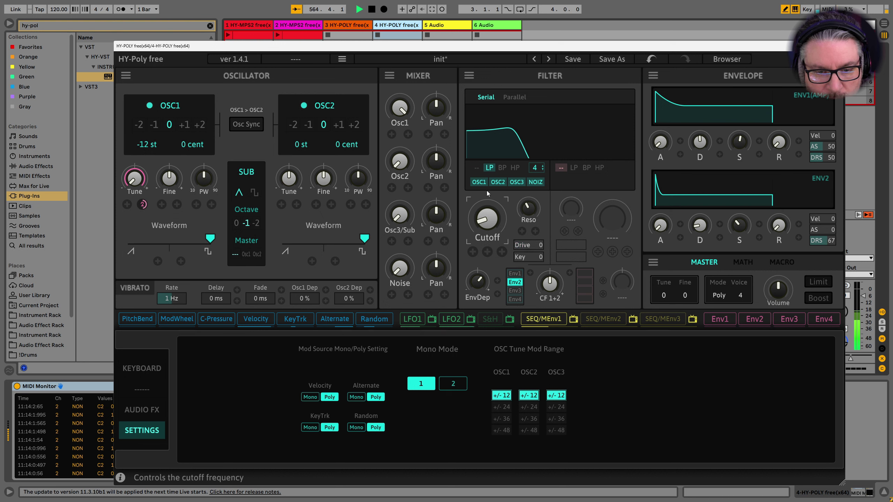
{"action": "left_click_drag", "start_coordinate": [781, 124], "coordinate": [783, 129]}
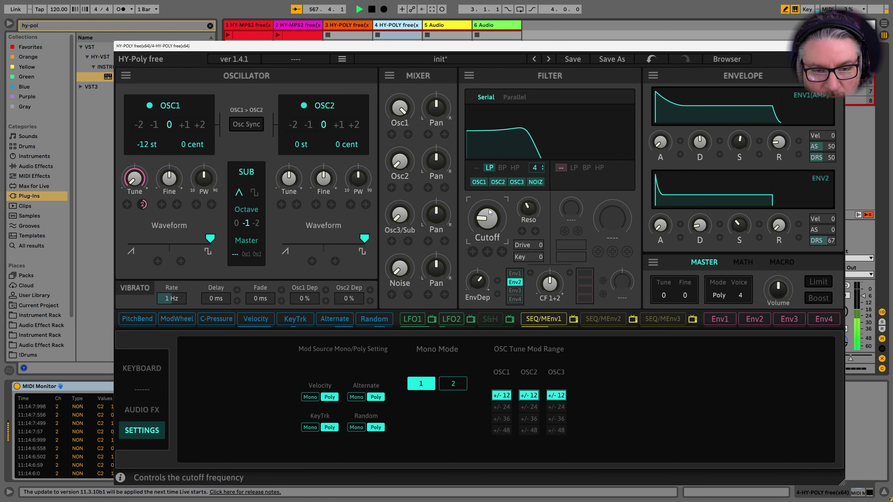
{"action": "left_click_drag", "start_coordinate": [535, 205], "coordinate": [540, 190]}
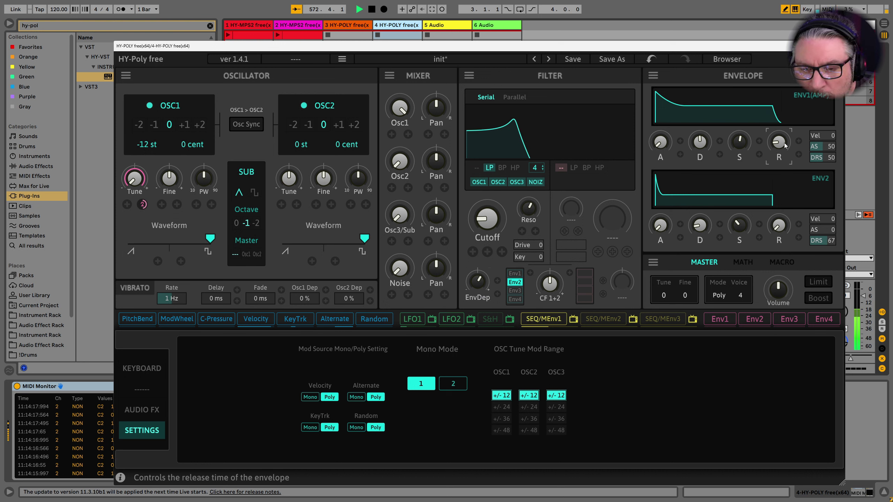
{"action": "mouse_move", "coordinate": [660, 149]}
{"action": "left_mouse_down"}
{"action": "mouse_move", "coordinate": [665, 134]}
{"action": "mouse_move", "coordinate": [664, 150]}
{"action": "left_mouse_up"}
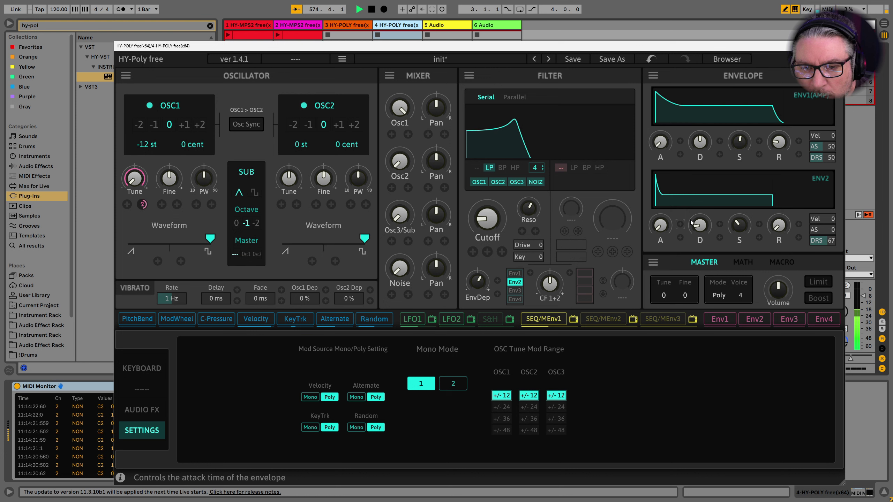
{"action": "left_click_drag", "start_coordinate": [778, 225], "coordinate": [782, 219]}
{"action": "left_click_drag", "start_coordinate": [529, 245], "coordinate": [528, 211]}
{"action": "left_click", "coordinate": [142, 410]}
{"action": "left_click", "coordinate": [185, 396]}
{"action": "mouse_move", "coordinate": [206, 393]}
{"action": "left_click", "coordinate": [269, 395]}
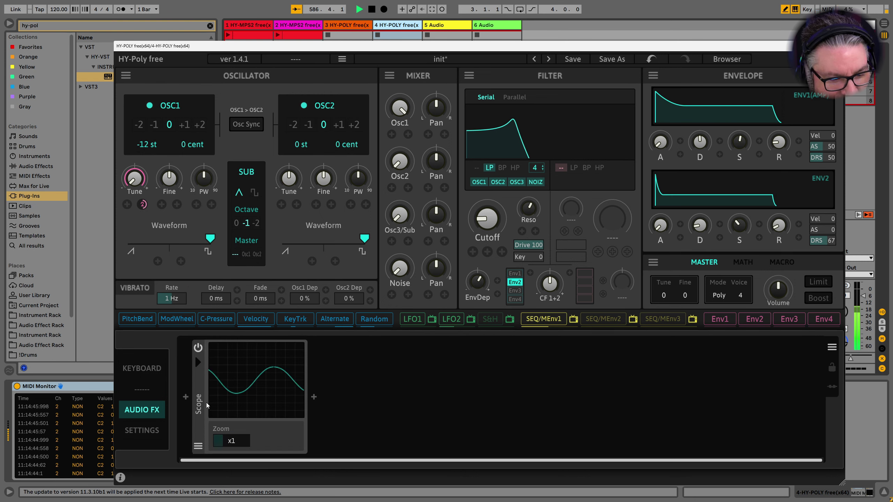
{"action": "left_click", "coordinate": [197, 446]}
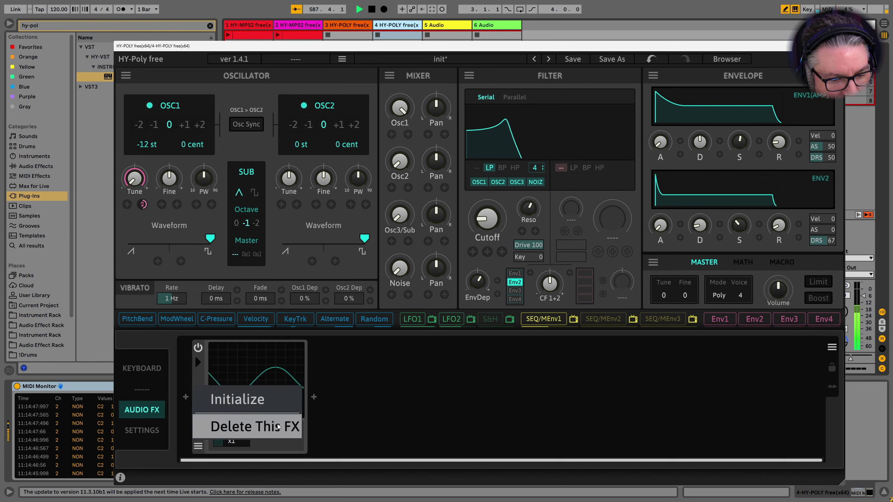
{"action": "left_click", "coordinate": [239, 426]}
Add a compressor effect with -20.39 dB threshold, 10:1 ratio, 197 ms attack, 10 ms release and automatic makeup gain.
{"action": "left_click", "coordinate": [185, 397]}
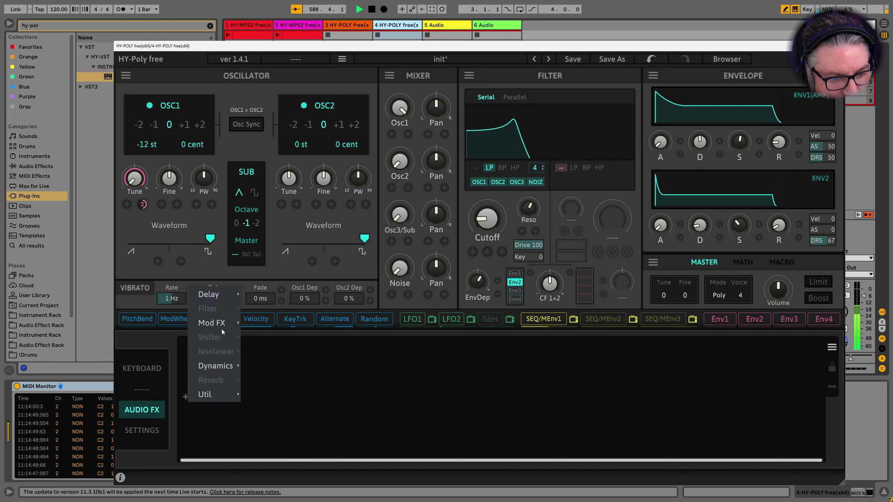
{"action": "mouse_move", "coordinate": [221, 367]}
{"action": "left_click", "coordinate": [265, 337]}
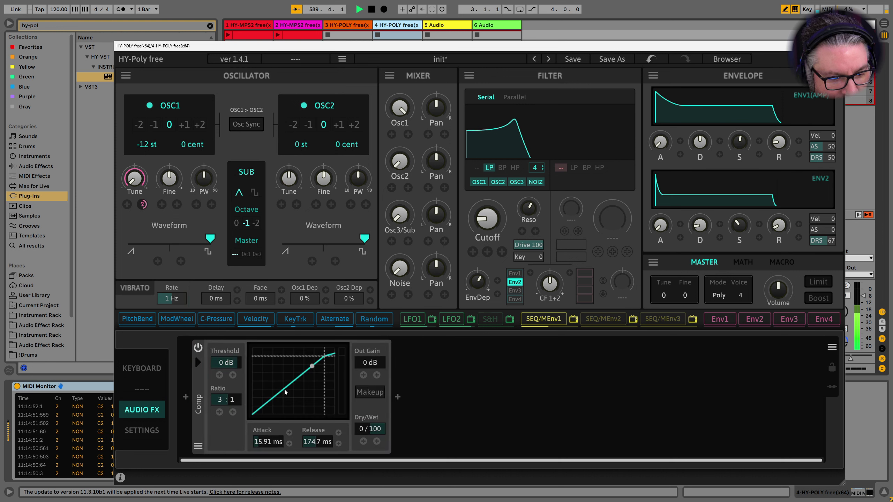
{"action": "left_click_drag", "start_coordinate": [226, 362], "coordinate": [254, 323]}
{"action": "left_click_drag", "start_coordinate": [270, 442], "coordinate": [276, 385]}
{"action": "left_click_drag", "start_coordinate": [317, 442], "coordinate": [295, 462]}
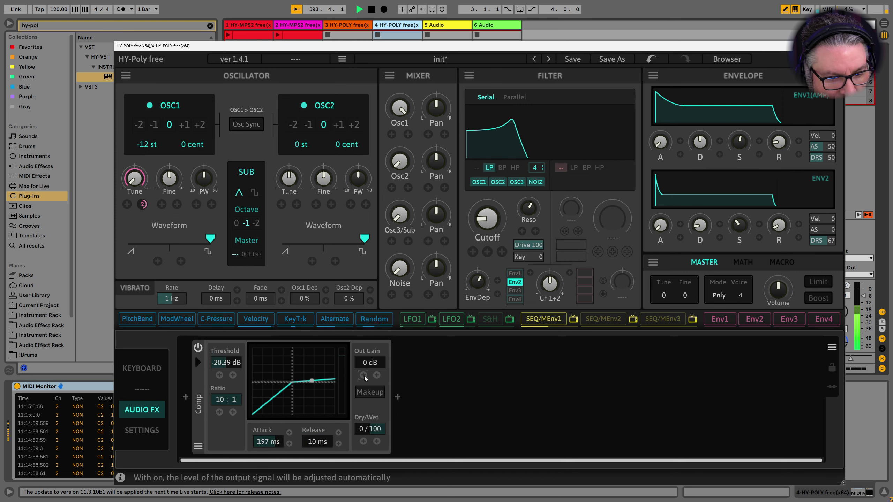
{"action": "left_click", "coordinate": [369, 391]}
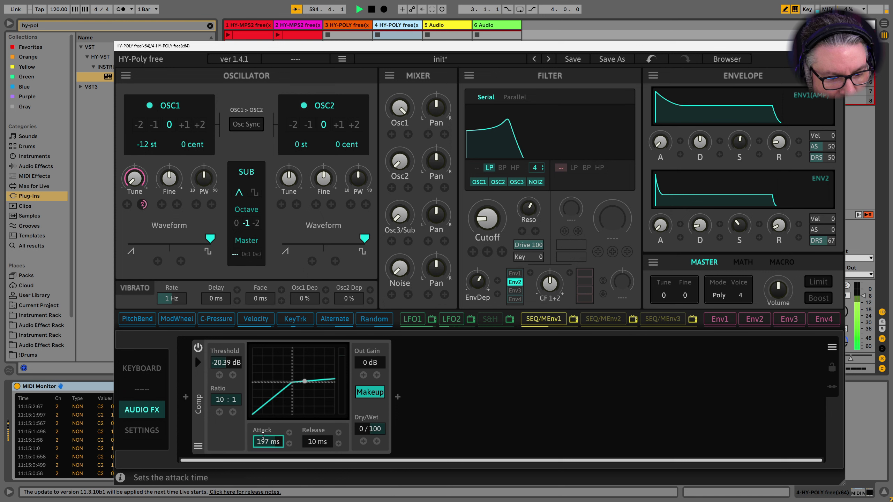
Refine the compressor to -23.34 dB threshold, 124.9 ms attack, -4.75 dB output gain and a 43/57 dry/wet mix.
{"action": "left_click_drag", "start_coordinate": [270, 442], "coordinate": [270, 456]}
{"action": "left_click_drag", "start_coordinate": [369, 428], "coordinate": [354, 474]}
{"action": "mouse_move", "coordinate": [229, 364]}
{"action": "left_mouse_down"}
{"action": "mouse_move", "coordinate": [231, 374]}
{"action": "mouse_move", "coordinate": [237, 347]}
{"action": "mouse_move", "coordinate": [235, 374]}
{"action": "left_mouse_up"}
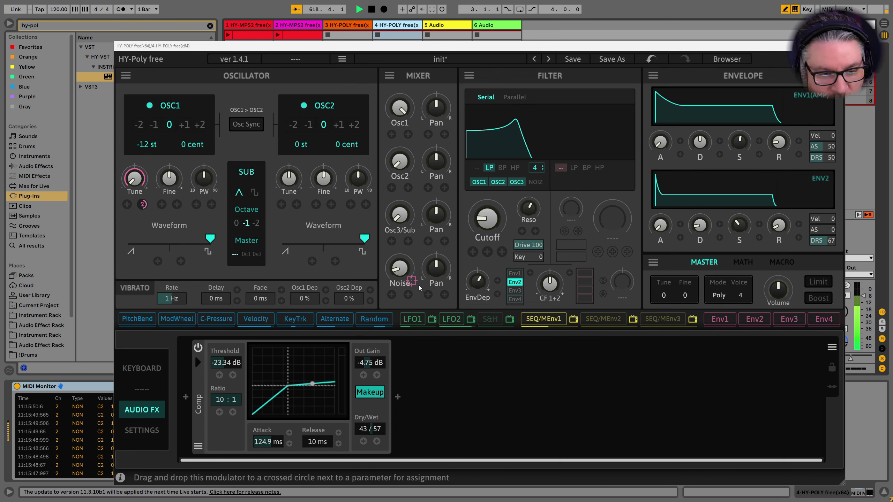
Try modulating the mixer's noise level from Env3.
{"action": "left_click_drag", "start_coordinate": [408, 299], "coordinate": [408, 295]}
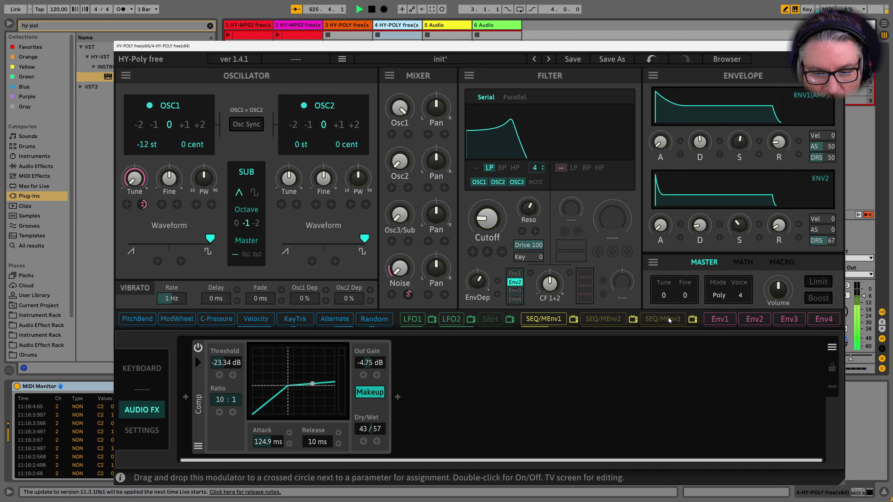
{"action": "left_click", "coordinate": [692, 321]}
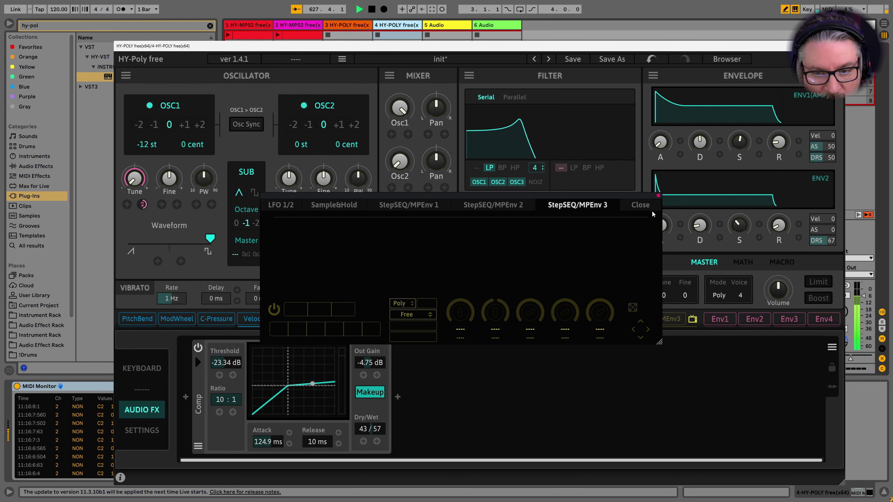
{"action": "left_click", "coordinate": [641, 205]}
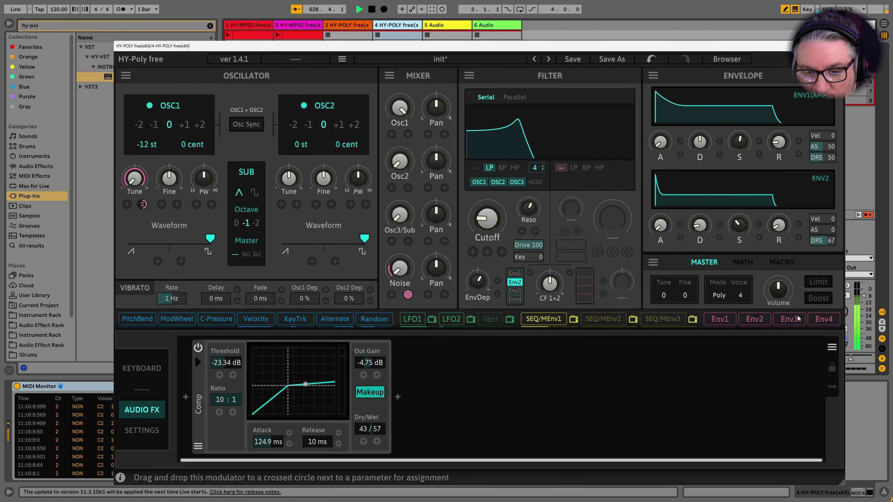
{"action": "left_click_drag", "start_coordinate": [797, 319], "coordinate": [408, 294]}
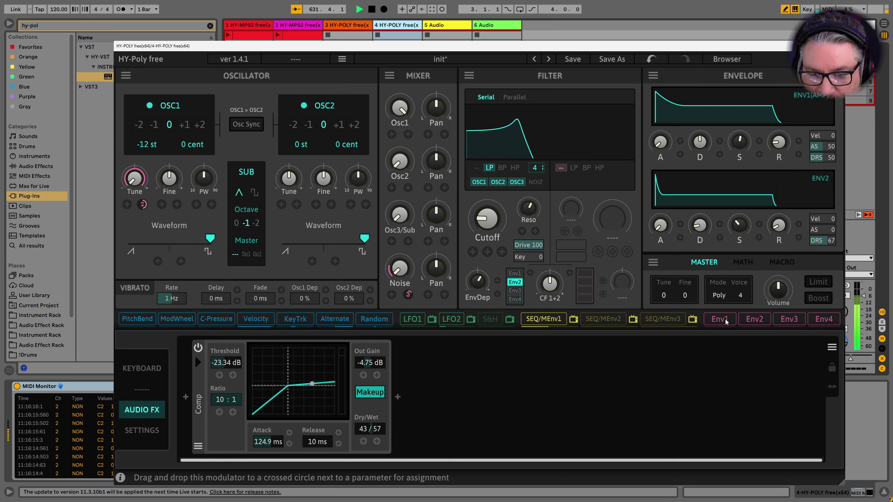
Modulate the mixer's noise level from Env2 with a moderate positive depth.
{"action": "left_click_drag", "start_coordinate": [759, 324], "coordinate": [757, 323]}
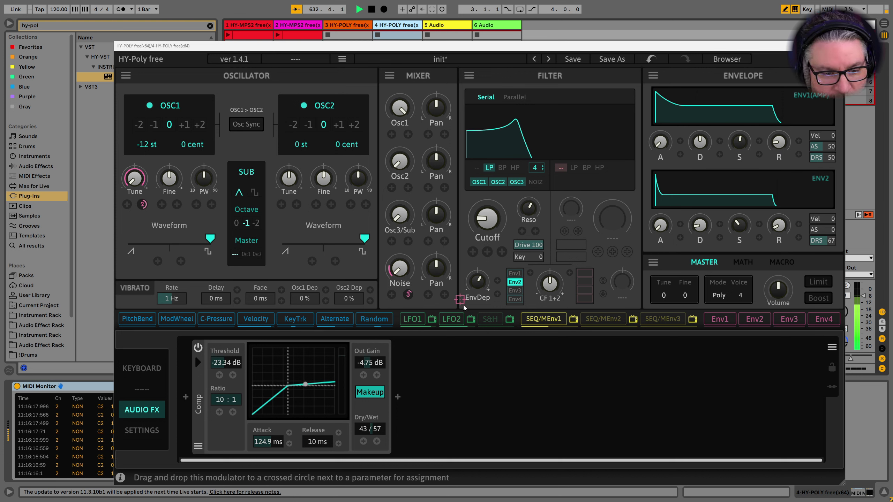
{"action": "left_click_drag", "start_coordinate": [464, 307], "coordinate": [408, 293]}
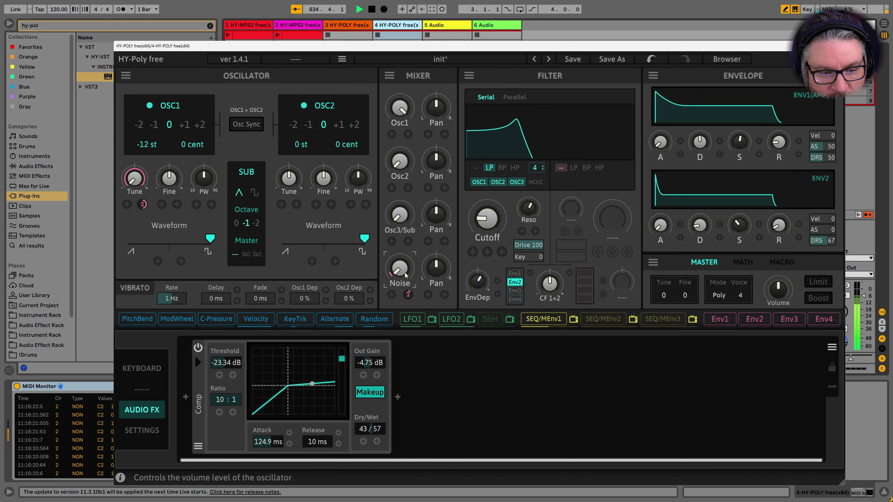
{"action": "left_click_drag", "start_coordinate": [408, 294], "coordinate": [408, 295]}
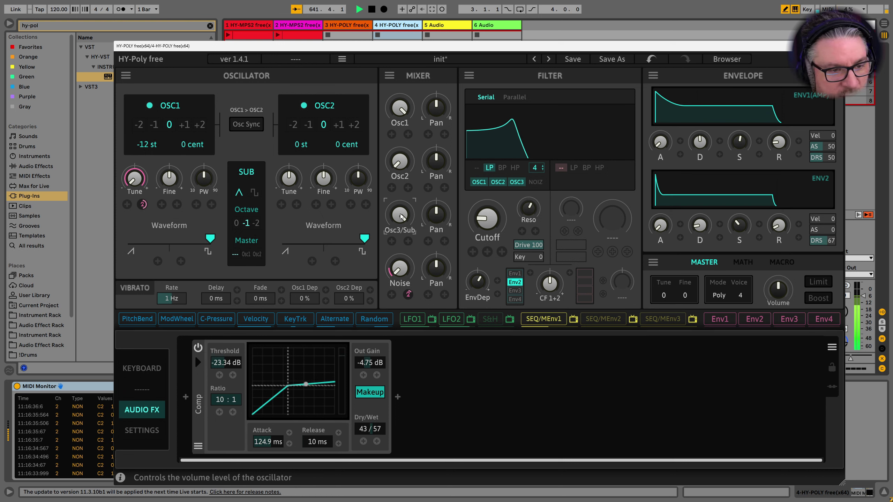
Set the sub oscillator's octave to 0 and open the first filter's cutoff slightly.
{"action": "left_click", "coordinate": [256, 223]}
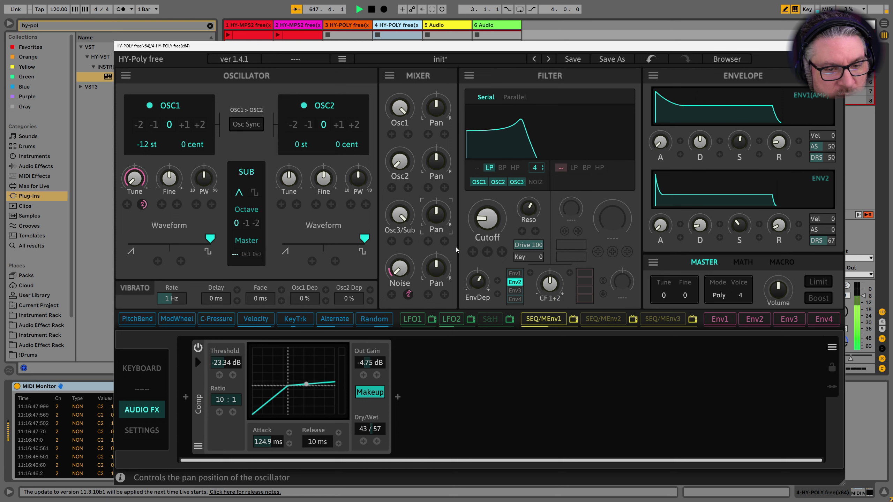
{"action": "mouse_move", "coordinate": [487, 218]}
{"action": "left_mouse_down"}
{"action": "mouse_move", "coordinate": [496, 122]}
{"action": "mouse_move", "coordinate": [500, 228]}
{"action": "left_mouse_up"}
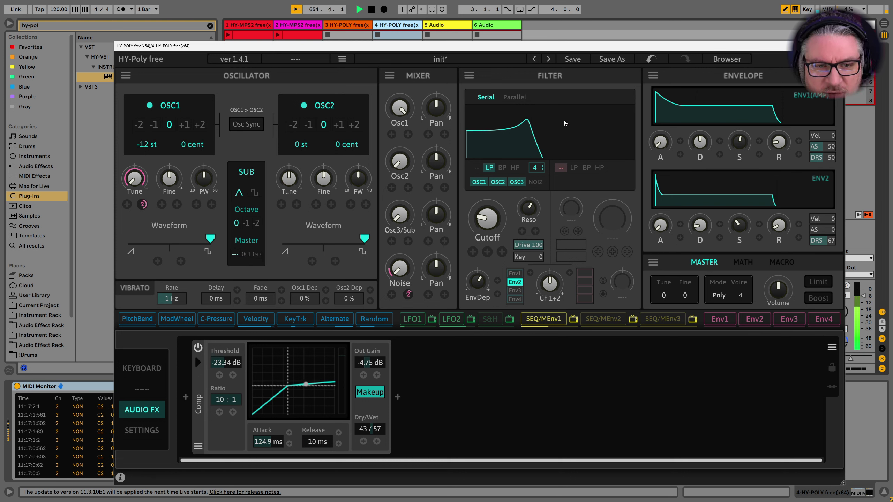
Enable the second filter as a low-pass and route the two filters in parallel, with the balance fully towards F1.
{"action": "left_click", "coordinate": [573, 168]}
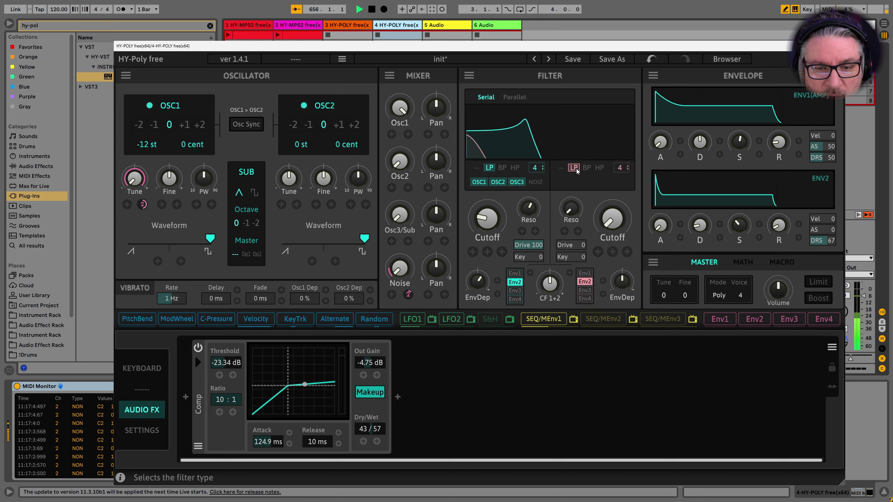
{"action": "left_click", "coordinate": [516, 97]}
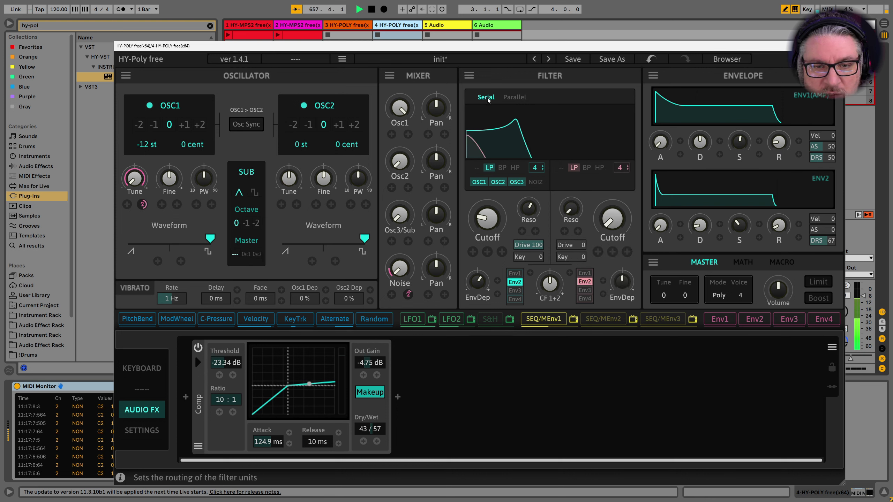
{"action": "left_click_drag", "start_coordinate": [571, 96], "coordinate": [528, 99]}
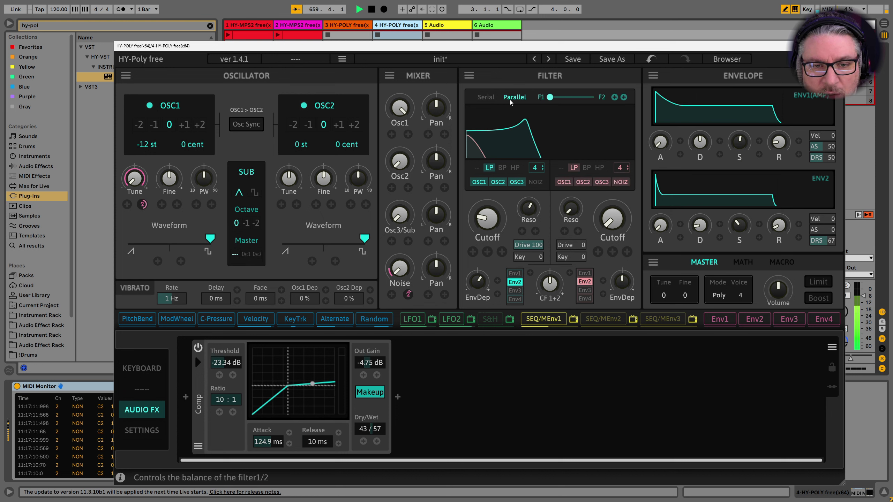
{"action": "mouse_move", "coordinate": [549, 97]}
{"action": "left_mouse_down"}
{"action": "mouse_move", "coordinate": [581, 107]}
{"action": "mouse_move", "coordinate": [543, 106]}
{"action": "left_mouse_up"}
Feed only OSC3 into the second filter and centre the F1/F2 balance.
{"action": "left_click", "coordinate": [584, 183]}
{"action": "left_click", "coordinate": [563, 182]}
{"action": "left_click", "coordinate": [620, 182]}
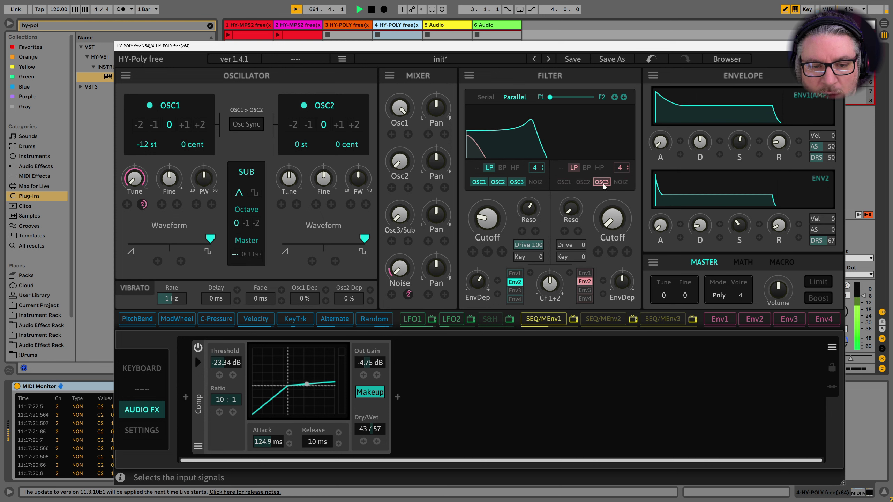
{"action": "left_click_drag", "start_coordinate": [549, 97], "coordinate": [571, 101]}
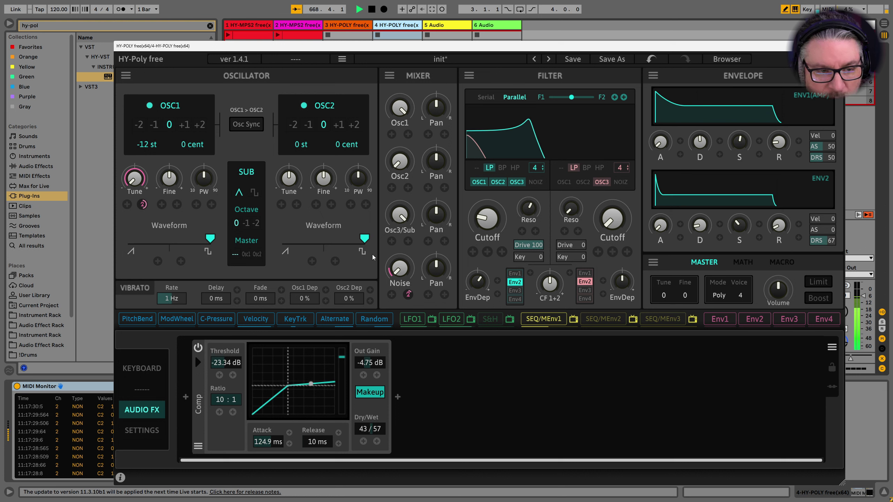
Open the second filter's cutoff fully and switch the sub oscillator to a square wave at octave -1.
{"action": "left_click_drag", "start_coordinate": [617, 230], "coordinate": [625, 134]}
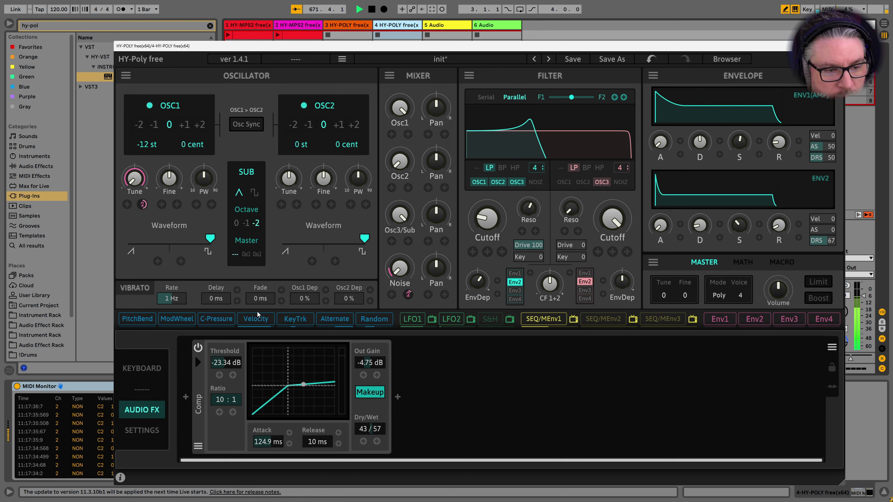
{"action": "left_click", "coordinate": [248, 224]}
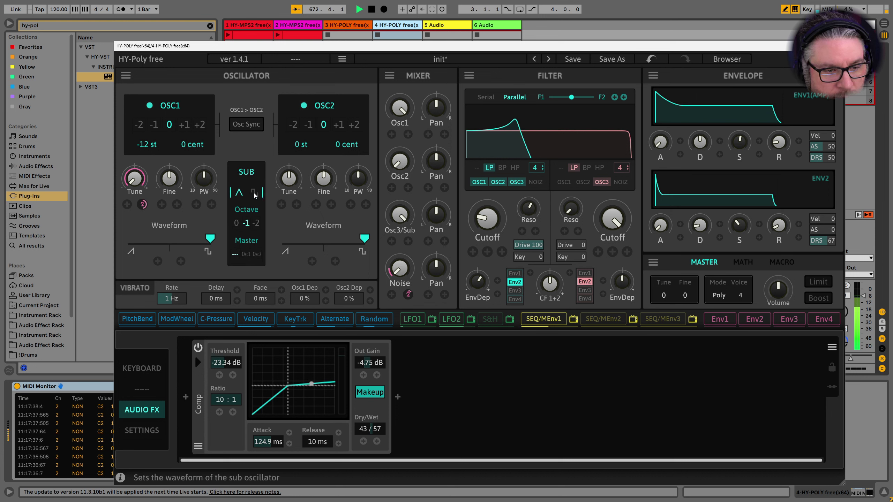
{"action": "left_click", "coordinate": [254, 194]}
Change the second filter to band-pass and lower its cutoff to slightly below midway.
{"action": "left_click_drag", "start_coordinate": [613, 219], "coordinate": [617, 309]}
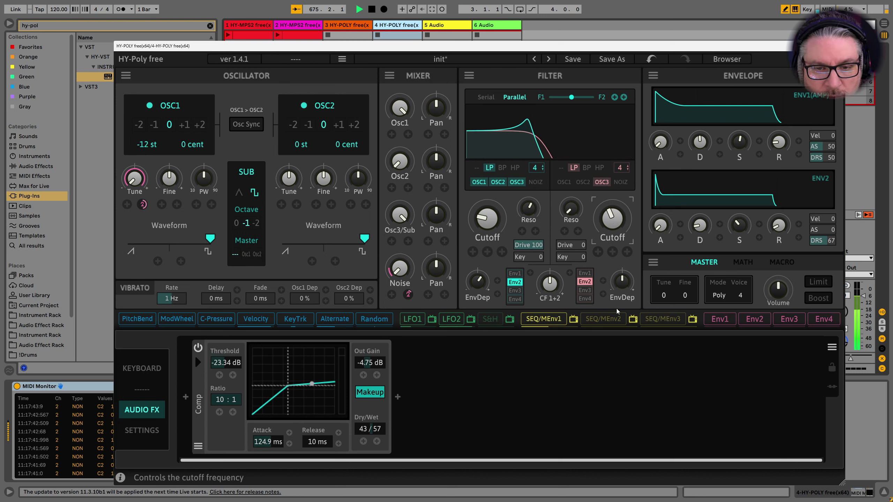
{"action": "left_click", "coordinate": [587, 166]}
{"action": "left_click_drag", "start_coordinate": [611, 218], "coordinate": [621, 243]}
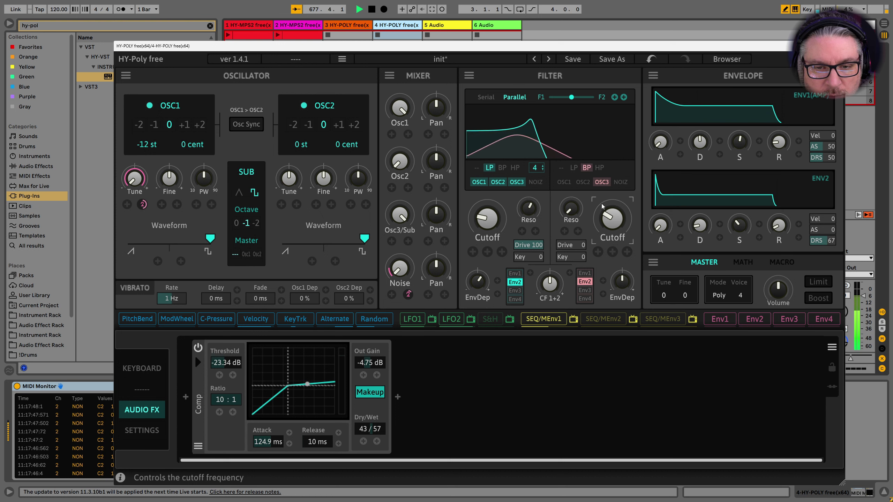
Raise the second filter's resonance and envelope depth, set its drive to 85, and drop the sub oscillator to octave -2.
{"action": "left_click_drag", "start_coordinate": [570, 209], "coordinate": [579, 72]}
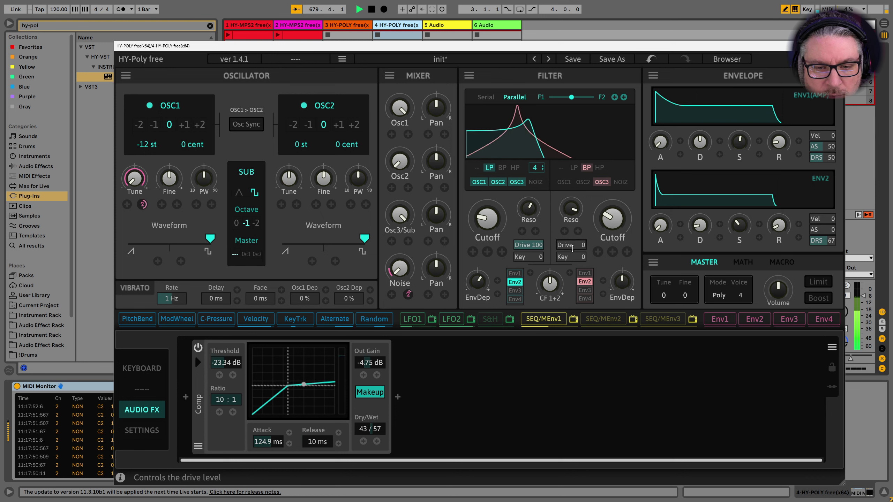
{"action": "left_click_drag", "start_coordinate": [569, 245], "coordinate": [583, 128]}
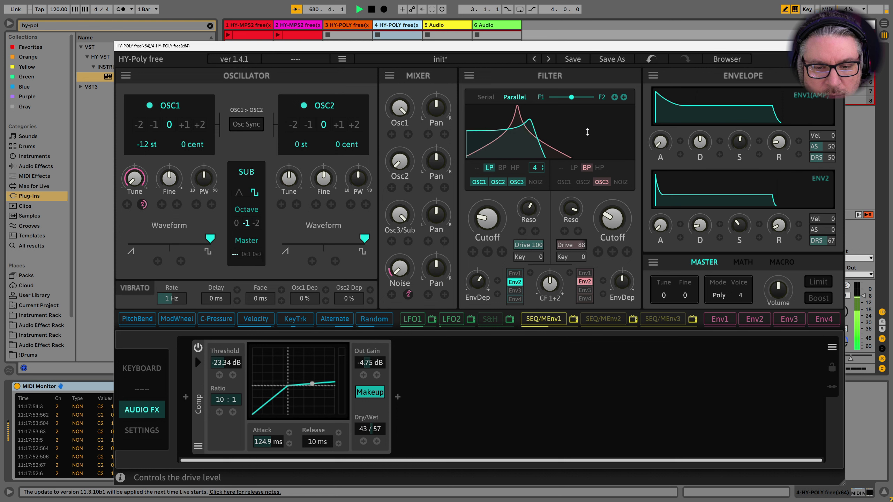
{"action": "mouse_move", "coordinate": [625, 288]}
{"action": "left_mouse_down"}
{"action": "mouse_move", "coordinate": [630, 271]}
{"action": "mouse_move", "coordinate": [631, 280]}
{"action": "left_mouse_up"}
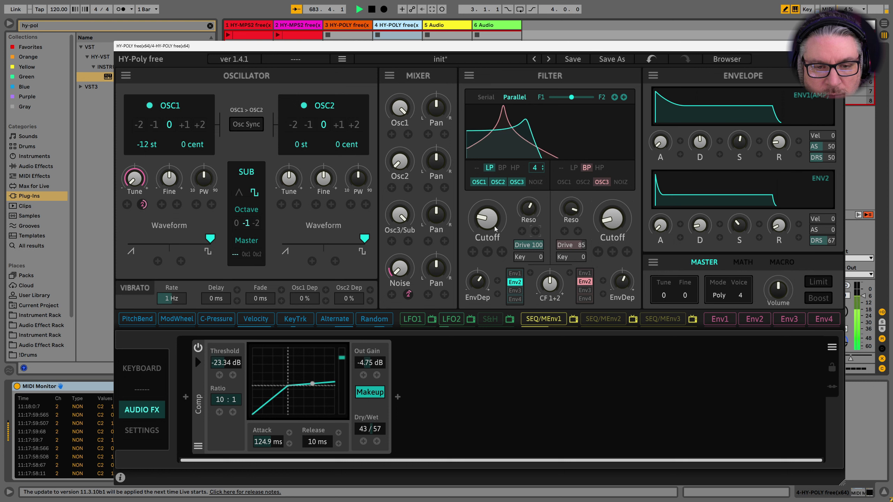
{"action": "left_click", "coordinate": [253, 229]}
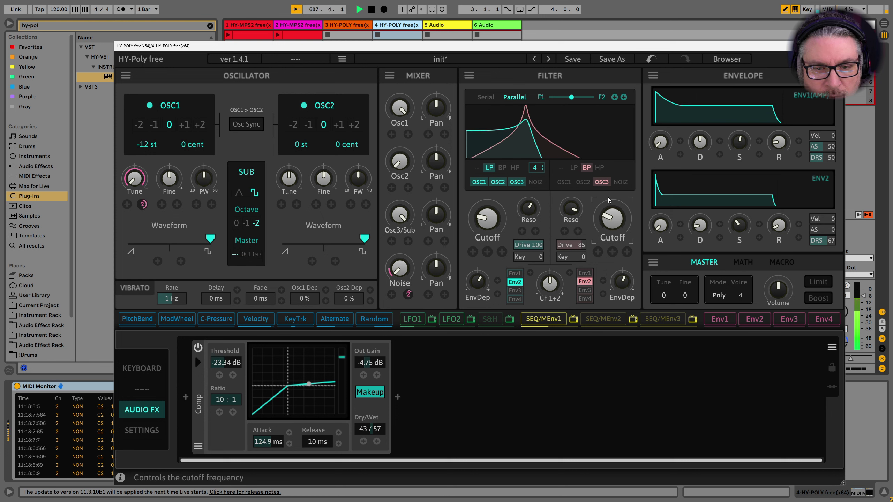
Switch the second filter to low-pass, bring its resonance down to about midway and set its cutoff low.
{"action": "left_click", "coordinate": [574, 167]}
{"action": "left_click_drag", "start_coordinate": [612, 217], "coordinate": [623, 184]}
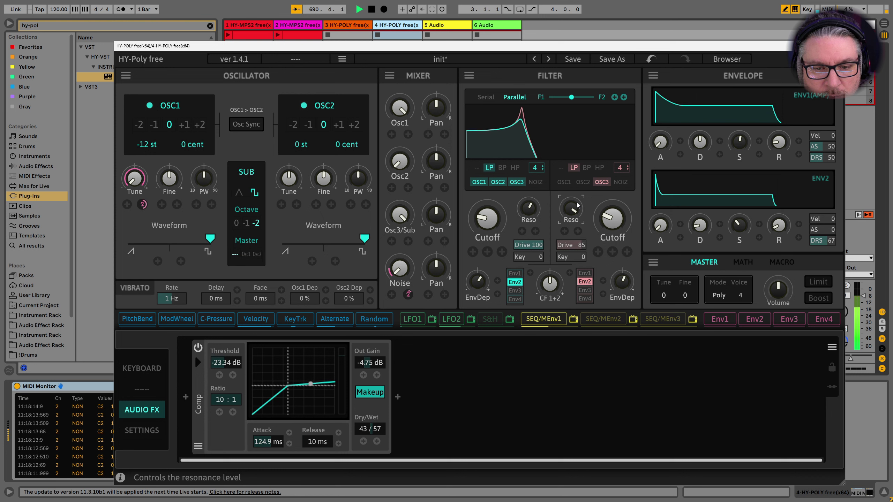
{"action": "left_click_drag", "start_coordinate": [612, 219], "coordinate": [619, 198]}
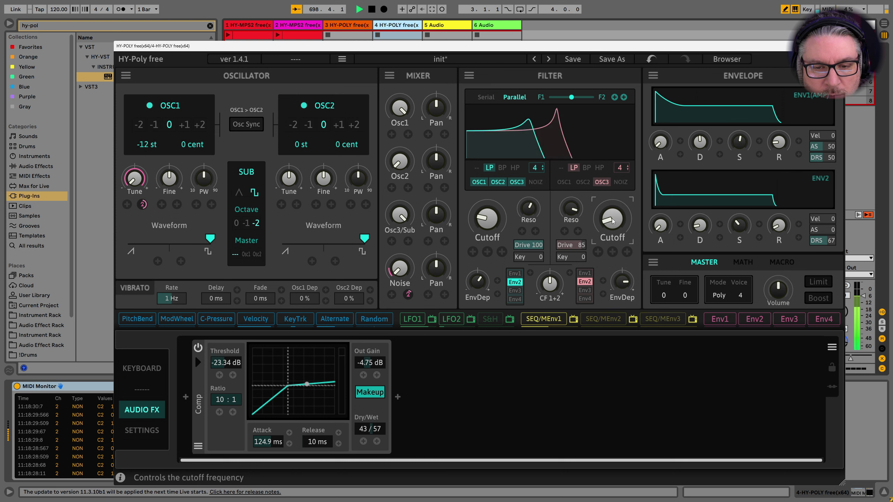
{"action": "left_click_drag", "start_coordinate": [571, 211], "coordinate": [577, 244]}
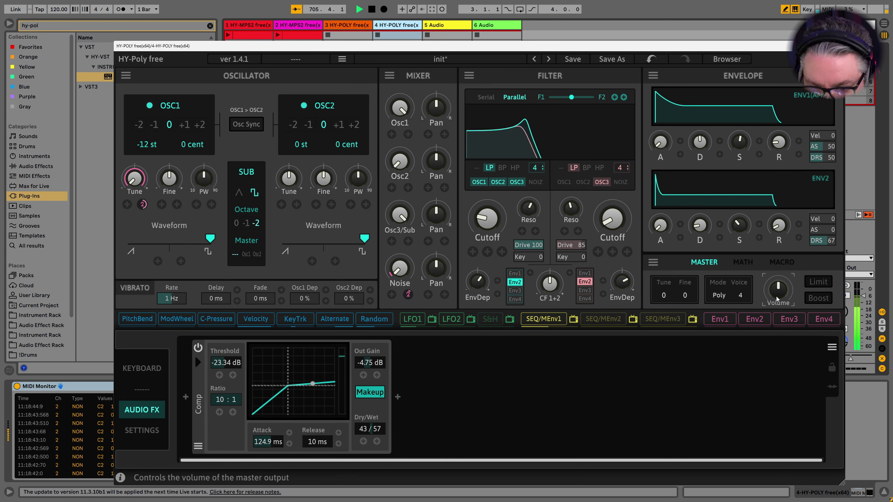
Enable the master limiter and boost, set the voice mode to Mono and adjust the master volume to slightly above midway.
{"action": "left_click", "coordinate": [812, 282]}
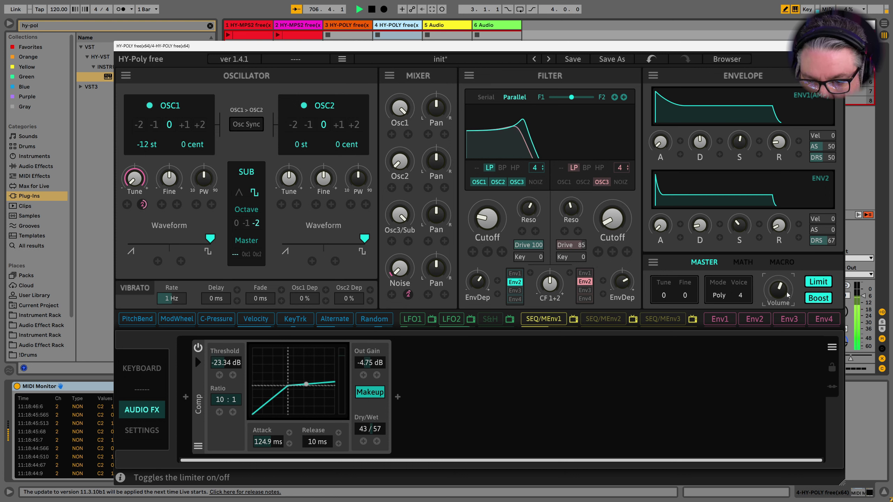
{"action": "mouse_move", "coordinate": [778, 291]}
{"action": "left_mouse_down"}
{"action": "mouse_move", "coordinate": [784, 283]}
{"action": "mouse_move", "coordinate": [783, 328]}
{"action": "mouse_move", "coordinate": [787, 304]}
{"action": "left_mouse_up"}
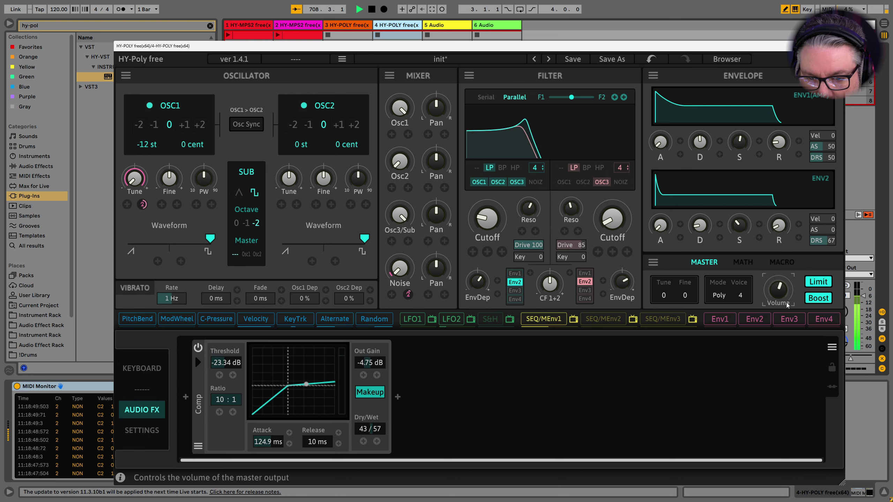
{"action": "left_click", "coordinate": [725, 297]}
{"action": "left_click", "coordinate": [722, 320]}
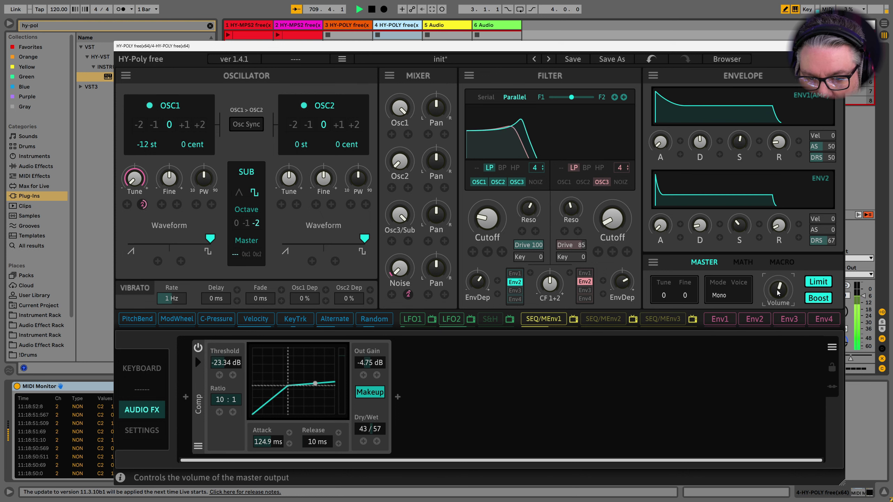
{"action": "left_click_drag", "start_coordinate": [777, 305], "coordinate": [790, 265]}
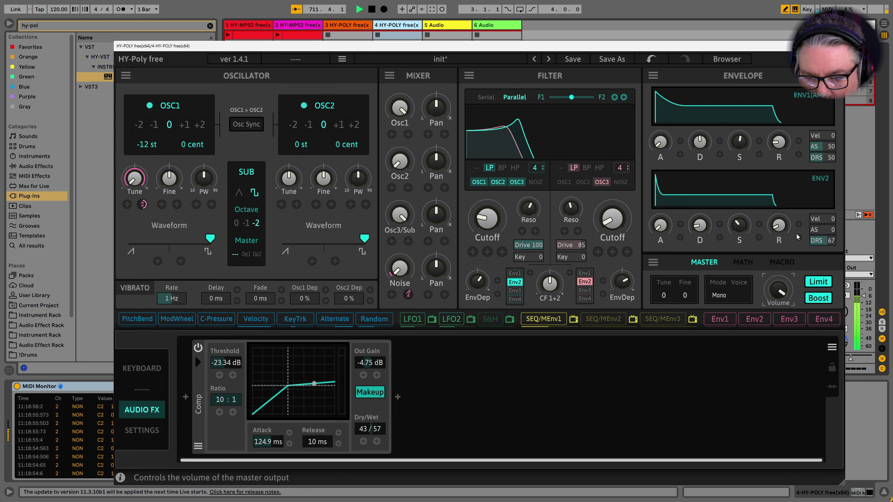
Set the compressor's threshold to -25.69 dB, ratio to 5.99:1, output gain to -4.52 dB and dry/wet mix to 0/100.
{"action": "left_click", "coordinate": [198, 348]}
{"action": "left_click", "coordinate": [198, 347]}
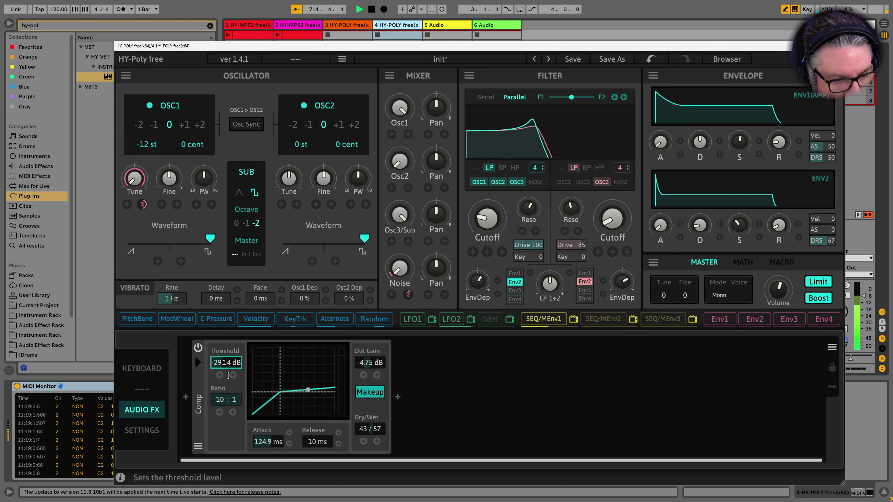
{"action": "left_click_drag", "start_coordinate": [228, 375], "coordinate": [252, 366]}
{"action": "left_click_drag", "start_coordinate": [230, 400], "coordinate": [246, 426]}
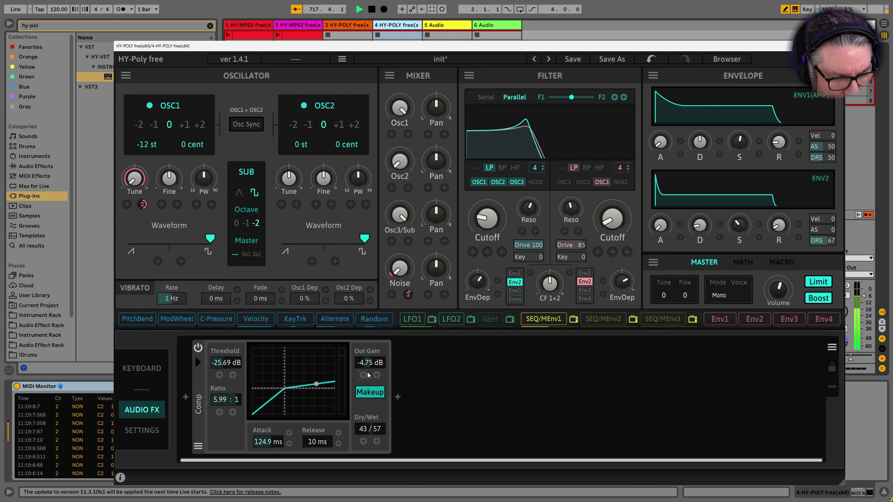
{"action": "left_click_drag", "start_coordinate": [372, 366], "coordinate": [374, 361]}
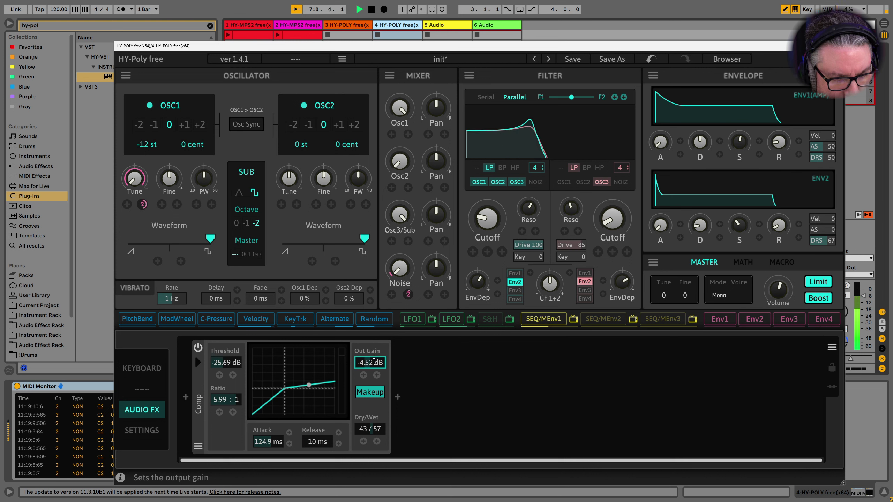
{"action": "left_click_drag", "start_coordinate": [372, 429], "coordinate": [373, 435]}
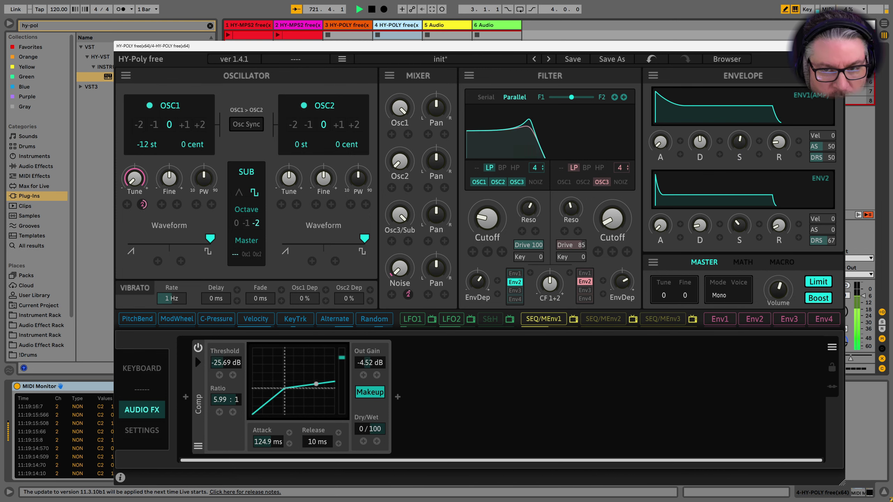
Hide the plug-in windows and take the second HY-POLY track out of solo.
{"action": "key", "text": "ctrl+alt+p"}
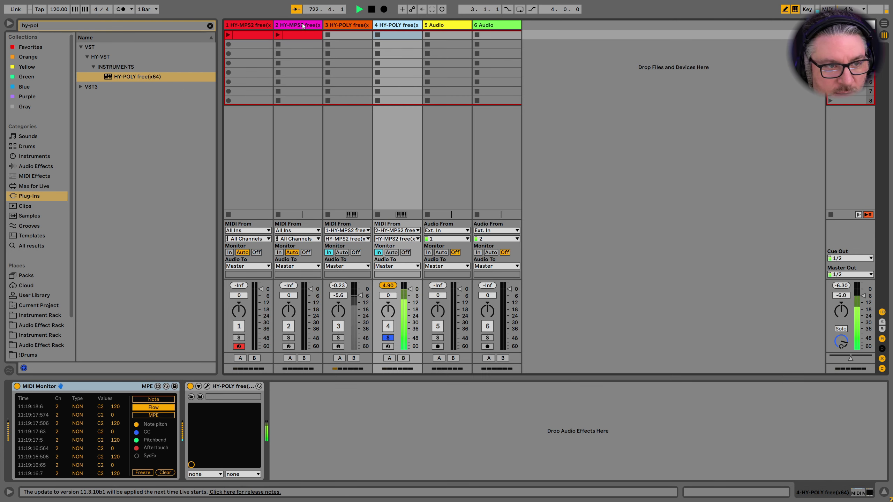
{"action": "left_click", "coordinate": [388, 338]}
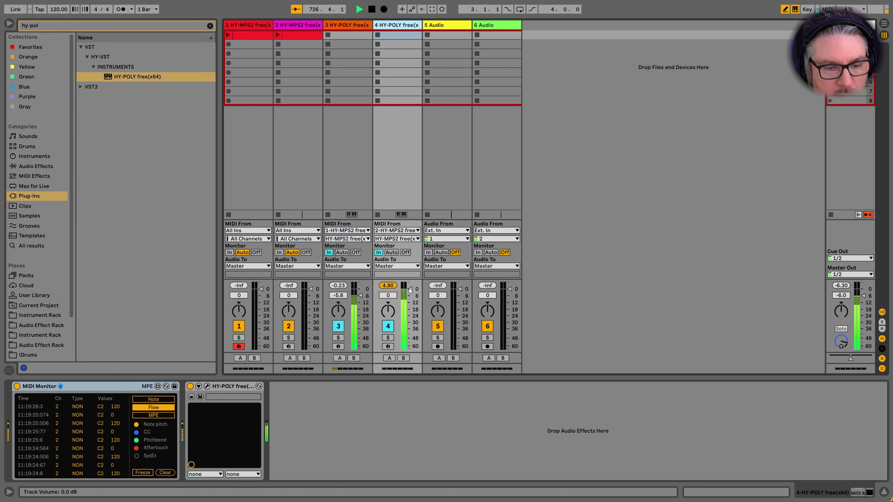
Duplicate the second HY-MPS2 track and the second HY-POLY track.
{"action": "left_click", "coordinate": [309, 31]}
{"action": "right_click", "coordinate": [308, 26]}
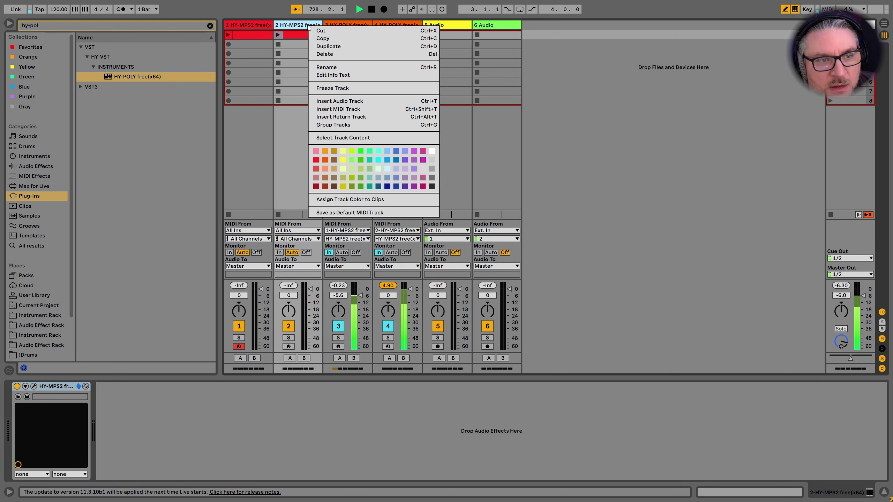
{"action": "left_click", "coordinate": [364, 46]}
{"action": "left_click", "coordinate": [452, 22]}
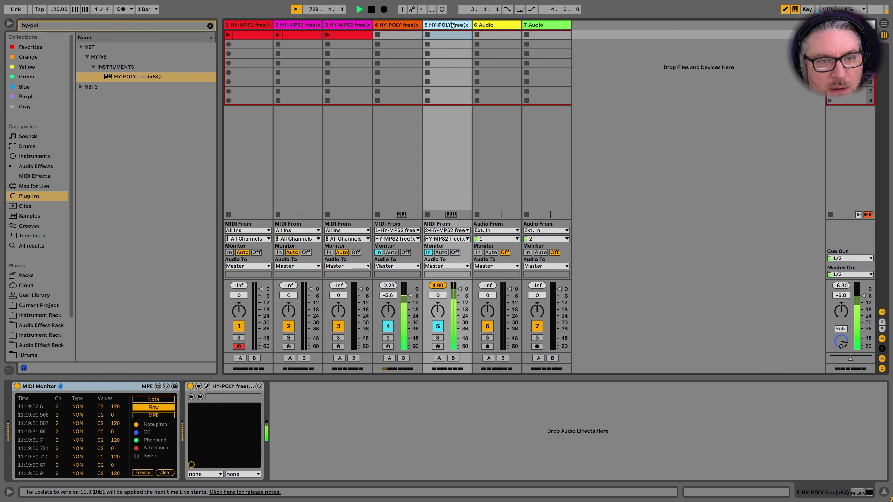
{"action": "right_click", "coordinate": [453, 24]}
{"action": "left_click", "coordinate": [490, 45]}
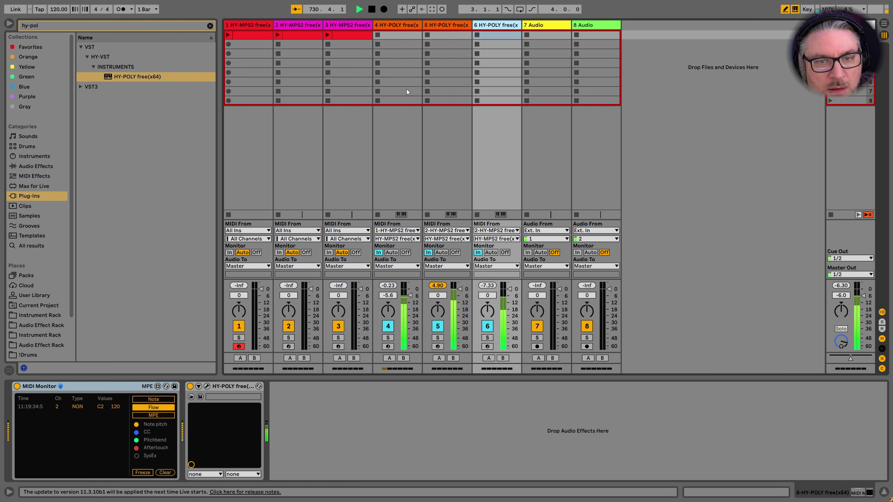
Save the Live set as HY-MPS2 in the Live11Beta folder.
{"action": "key", "text": "ctrl+s"}
{"action": "type", "text": "HY-P"}
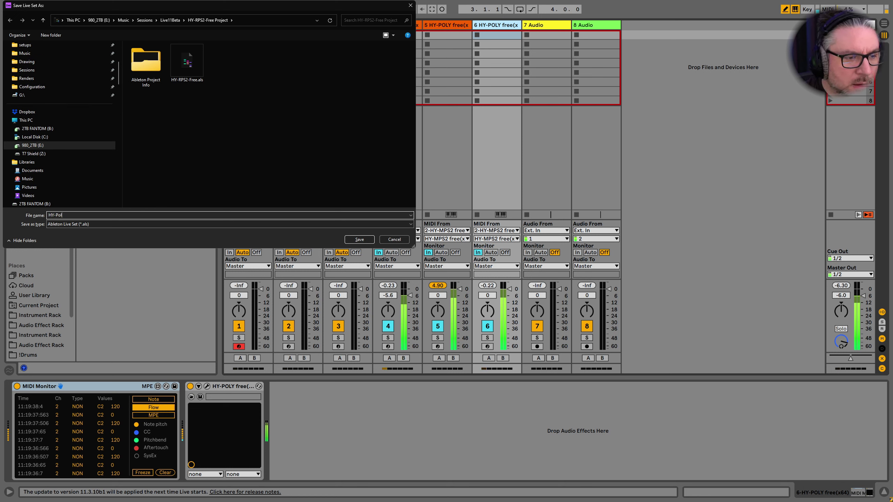
{"action": "type", "text": "ol"}
{"action": "key", "text": "BackSpace"}
{"action": "key", "text": "BackSpace"}
{"action": "key", "text": "BackSpace"}
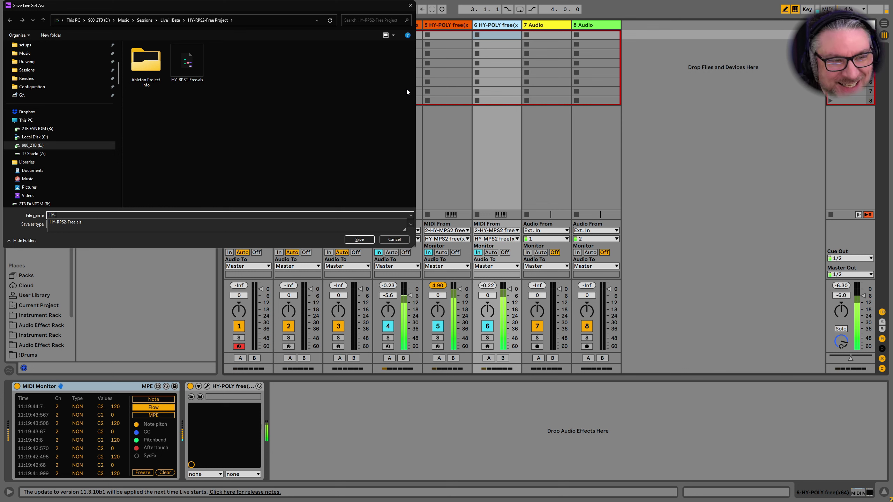
{"action": "left_click_drag", "start_coordinate": [341, 10], "coordinate": [667, 172]}
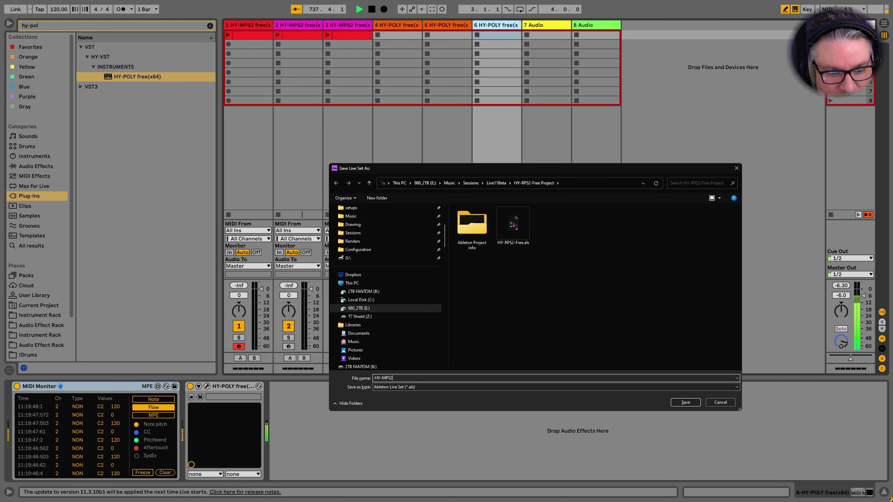
{"action": "left_click", "coordinate": [502, 187]}
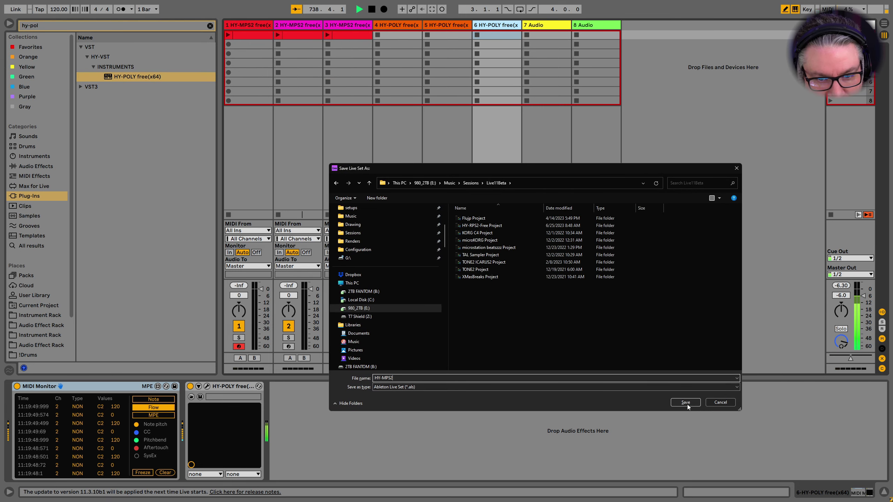
{"action": "left_click", "coordinate": [685, 402]}
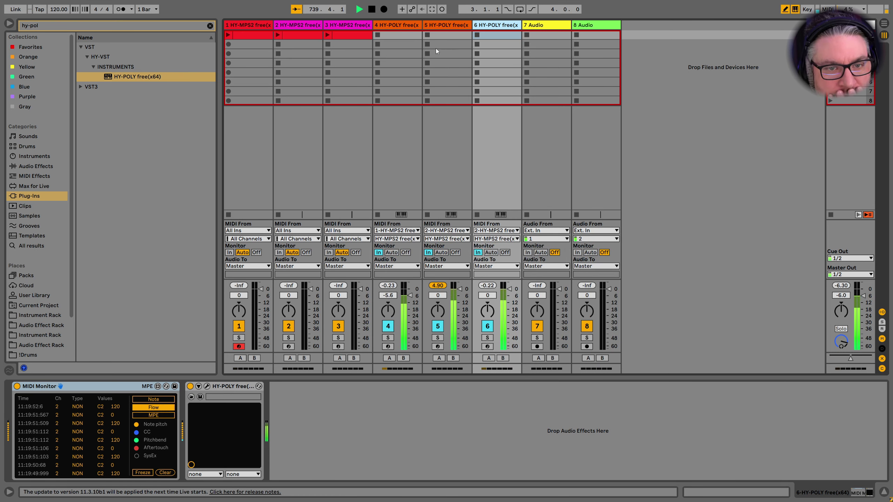
Open the HY-POLY plug-in window on the duplicated track 6.
{"action": "left_click", "coordinate": [382, 24]}
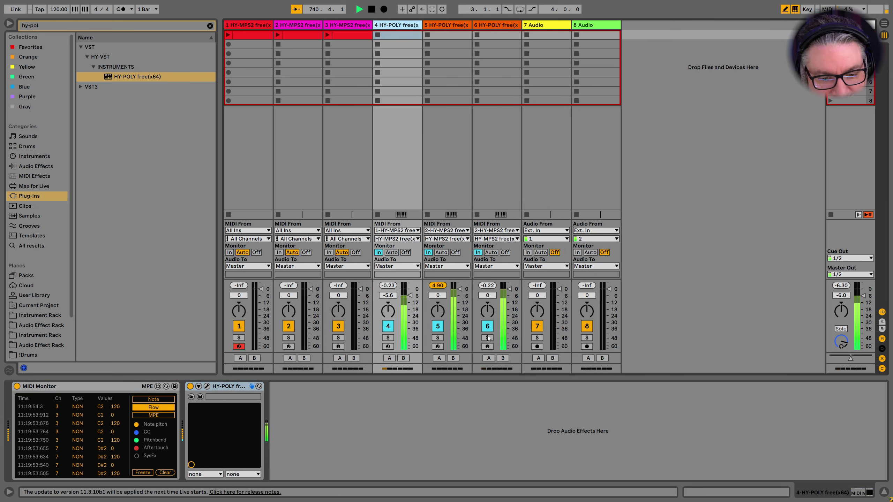
{"action": "left_click", "coordinate": [501, 25]}
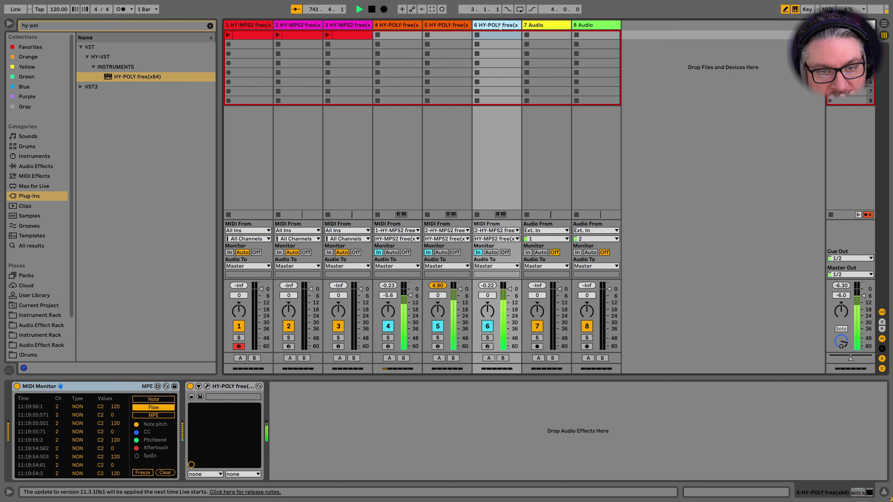
{"action": "left_click", "coordinate": [208, 387]}
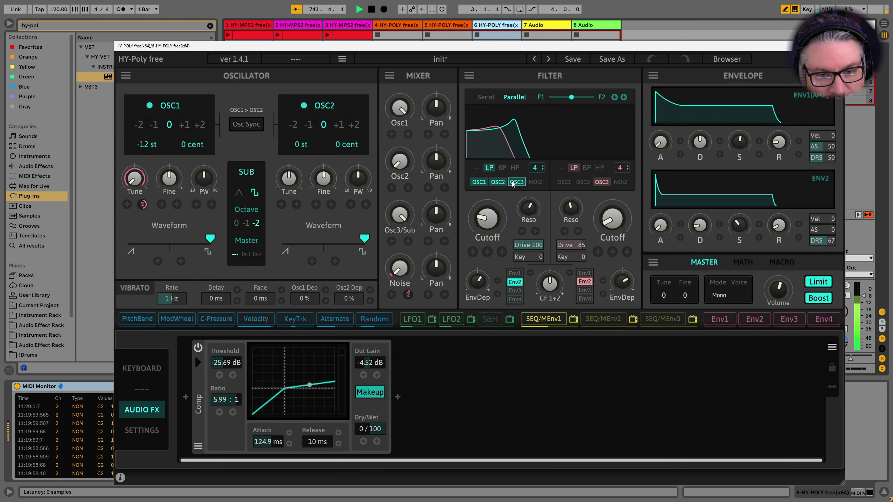
Try a band-pass first filter on the duplicated HY-POLY with lower resonance, cutoff near midway and drive at 0.
{"action": "scroll", "coordinate": [494, 167], "scroll_direction": "down", "scroll_amount": 2}
{"action": "left_click", "coordinate": [499, 169]}
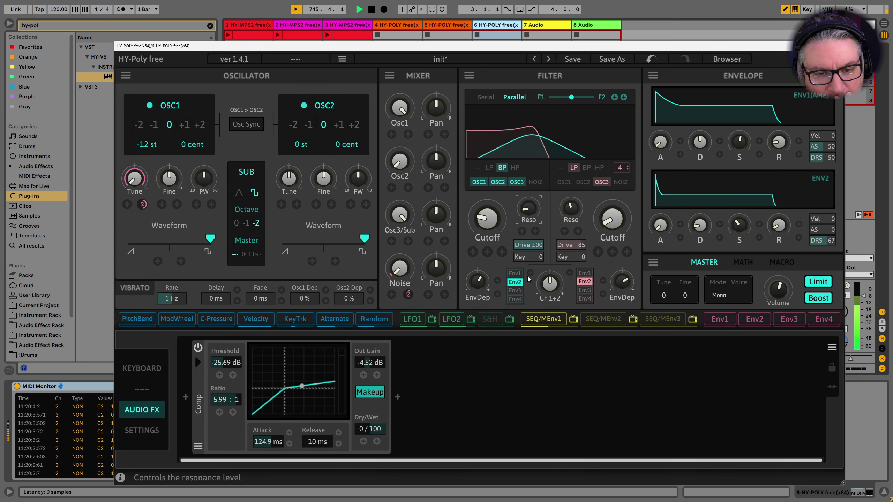
{"action": "left_click_drag", "start_coordinate": [488, 228], "coordinate": [506, 196]}
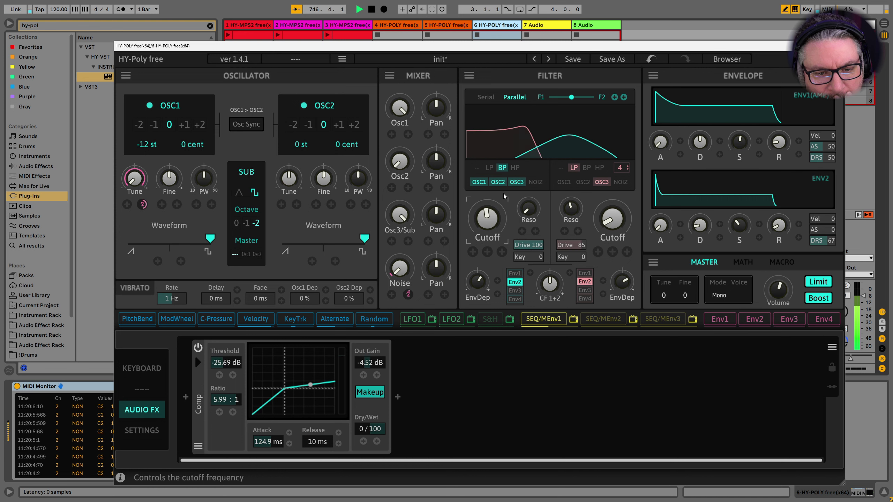
{"action": "left_click_drag", "start_coordinate": [530, 245], "coordinate": [534, 463]}
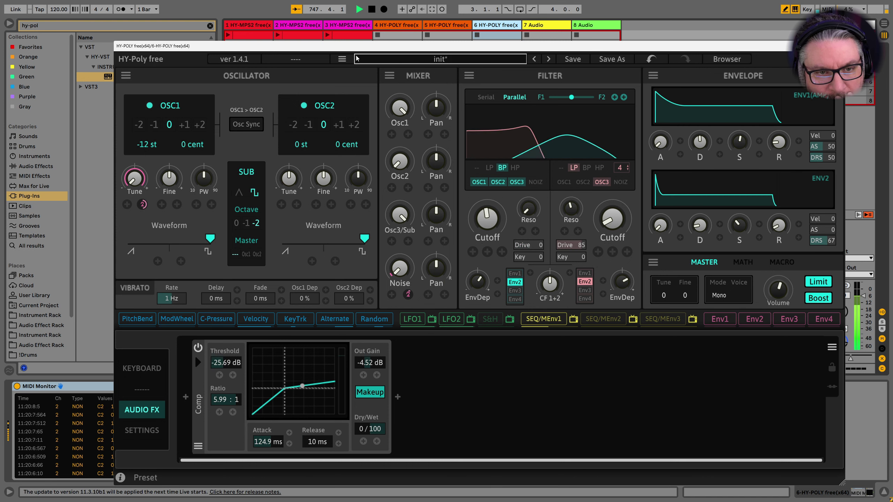
Reset the HY-POLY on track 6 to its initial preset and close its plug-in window.
{"action": "left_click", "coordinate": [342, 58]}
{"action": "left_click", "coordinate": [372, 73]}
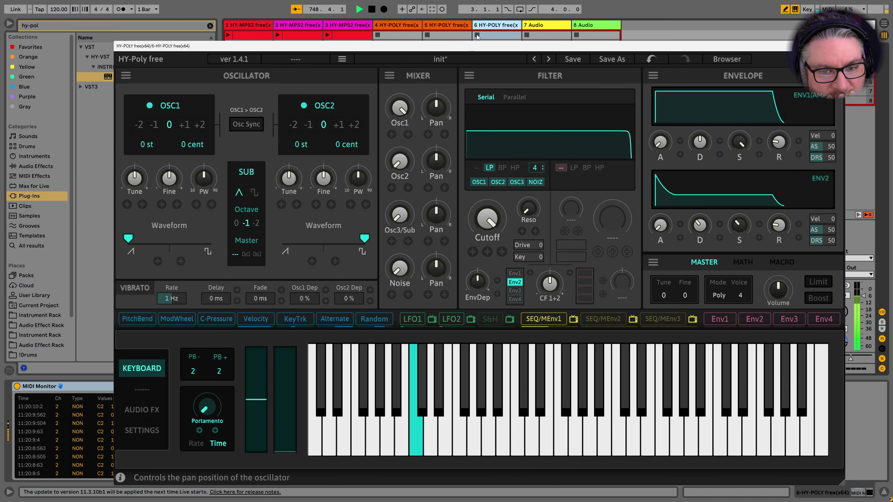
{"action": "left_click_drag", "start_coordinate": [468, 46], "coordinate": [774, 27]}
Open the duplicated HY-MPS2 on track 3 and shift its first sequencer's pattern two steps to the right.
{"action": "left_click", "coordinate": [334, 25]}
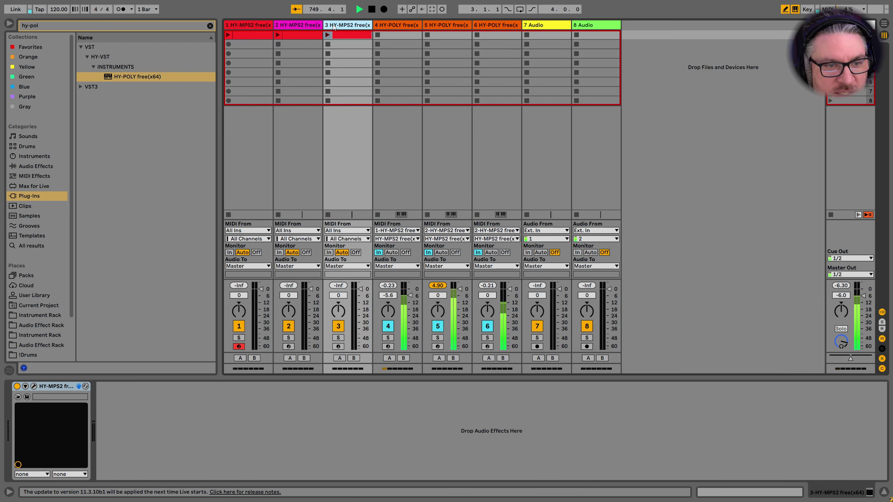
{"action": "left_click", "coordinate": [37, 387]}
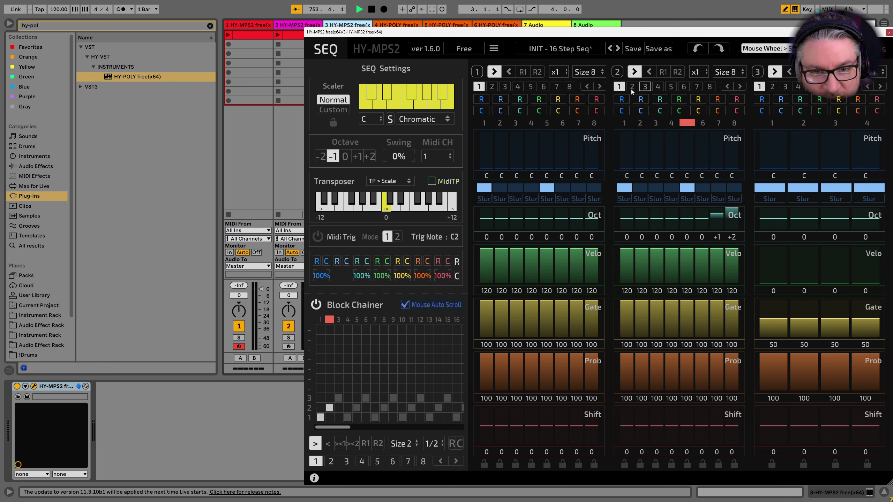
{"action": "left_click", "coordinate": [599, 87]}
{"action": "left_click", "coordinate": [599, 86]}
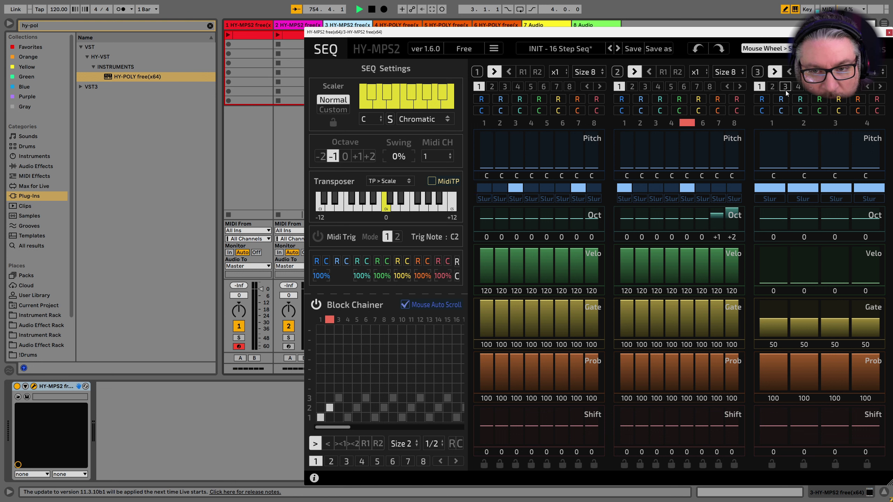
Shift the second sequencer's pattern two steps to the right and close the HY-MPS2 plug-in window.
{"action": "left_click", "coordinate": [742, 87]}
{"action": "left_click", "coordinate": [742, 87]}
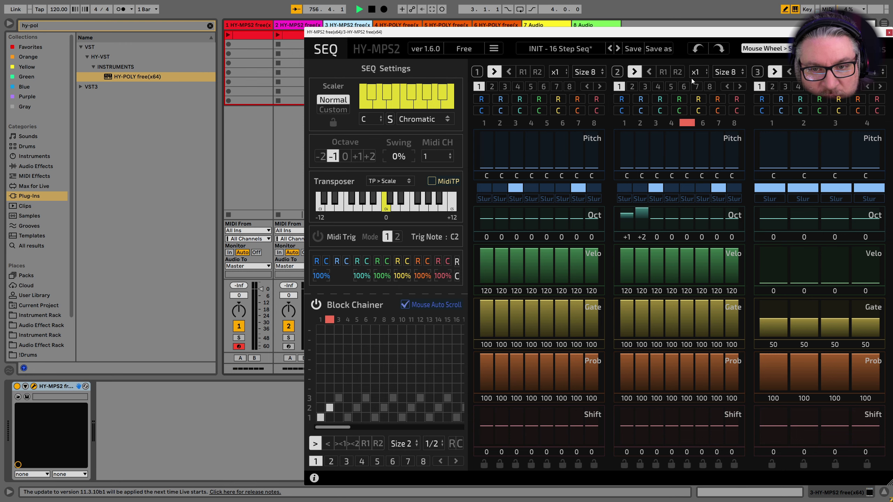
{"action": "left_click_drag", "start_coordinate": [698, 33], "coordinate": [464, 132]}
{"action": "left_click", "coordinate": [655, 133]}
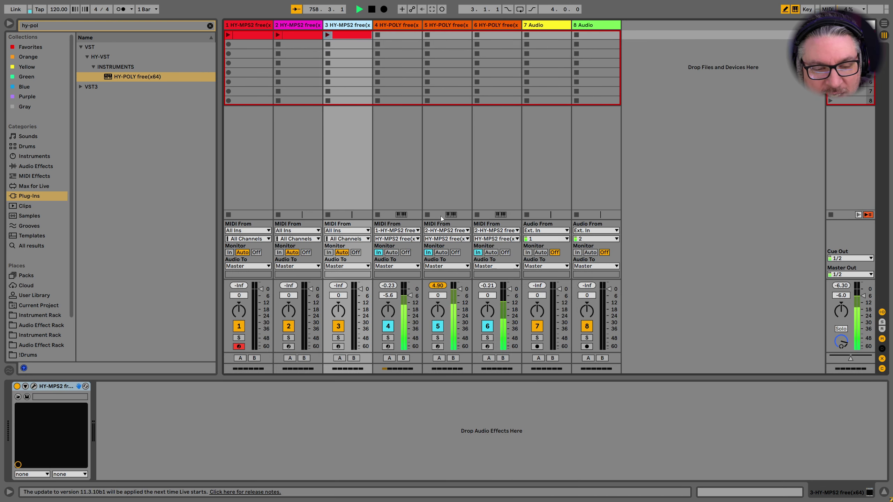
Route track 6's MIDI input from 3-HY-MPS2 free(x64), using the HY-MPS2 plug-in output as its source.
{"action": "left_click", "coordinate": [510, 230]}
{"action": "left_click", "coordinate": [731, 264]}
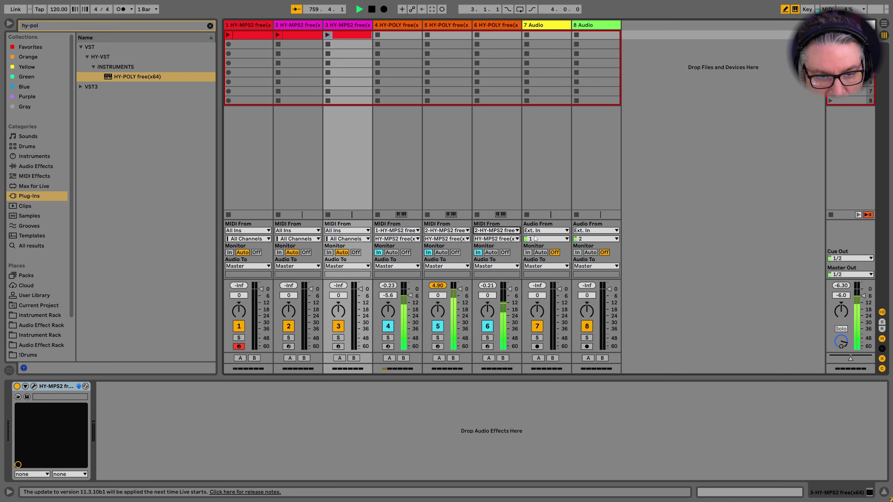
{"action": "left_click", "coordinate": [517, 239]}
{"action": "left_click", "coordinate": [505, 231]}
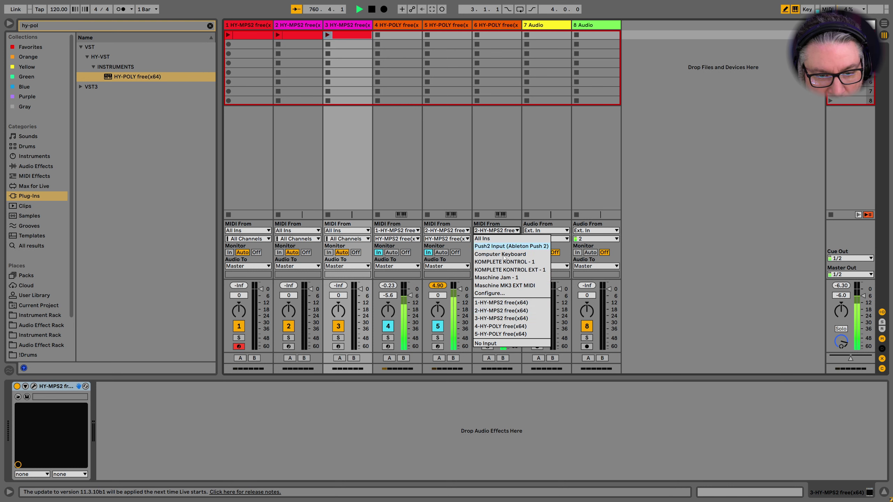
{"action": "left_click", "coordinate": [507, 320]}
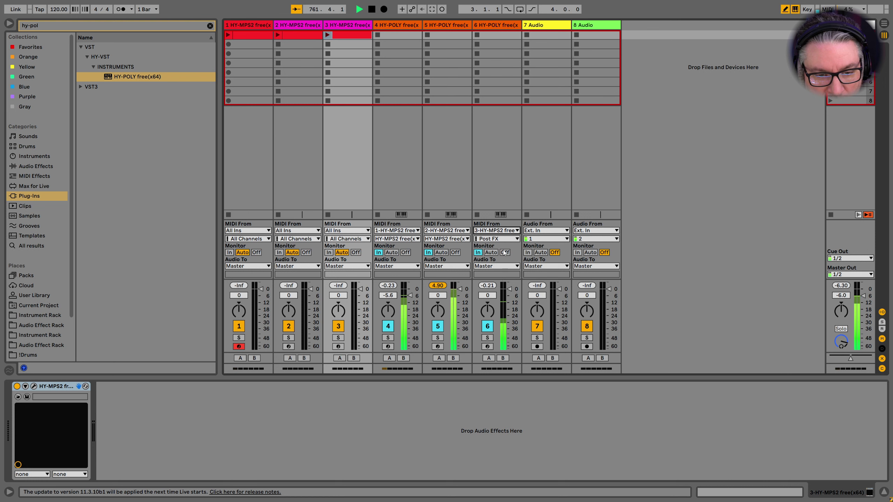
{"action": "left_click", "coordinate": [504, 239]}
{"action": "left_click", "coordinate": [499, 265]}
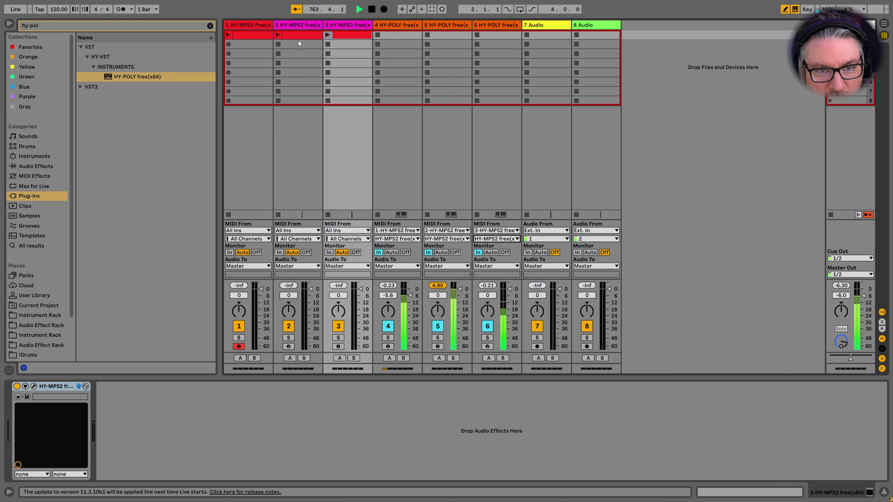
Open the HY-MPS2 on track 3 and turn off all active steps in its first two sequencers.
{"action": "left_click", "coordinate": [345, 24]}
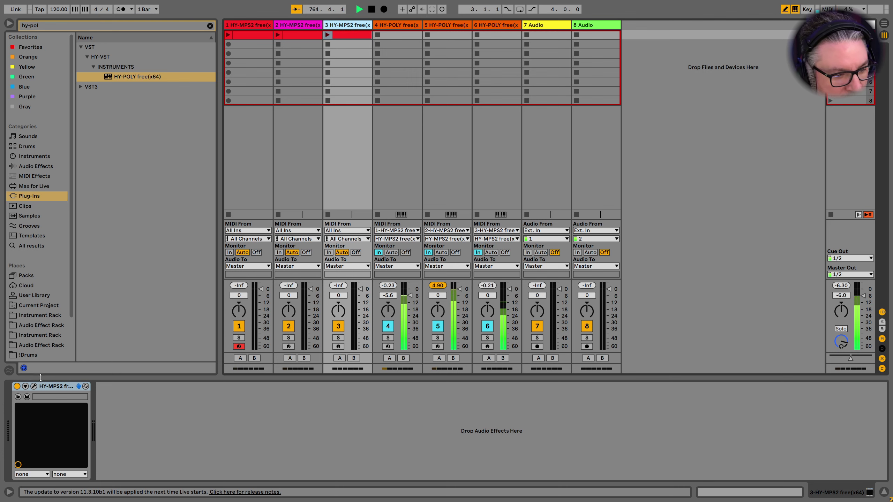
{"action": "left_click", "coordinate": [34, 386]}
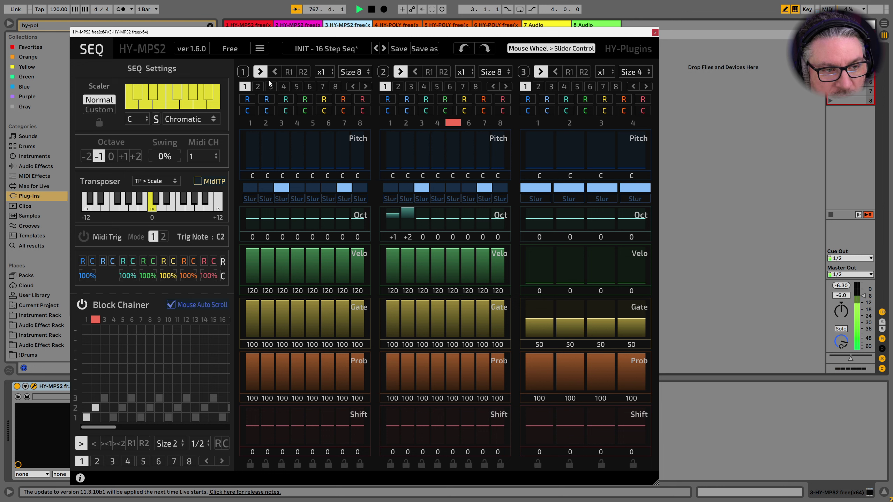
{"action": "left_click", "coordinate": [366, 86]}
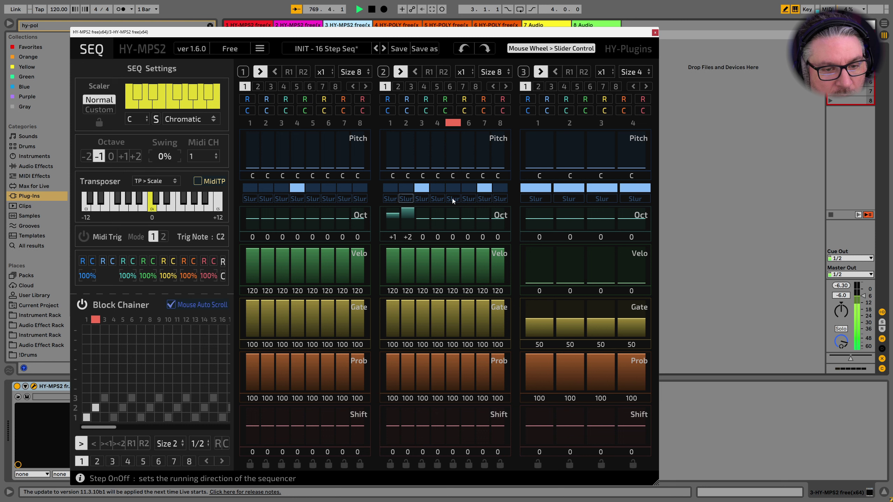
{"action": "left_click", "coordinate": [421, 187]}
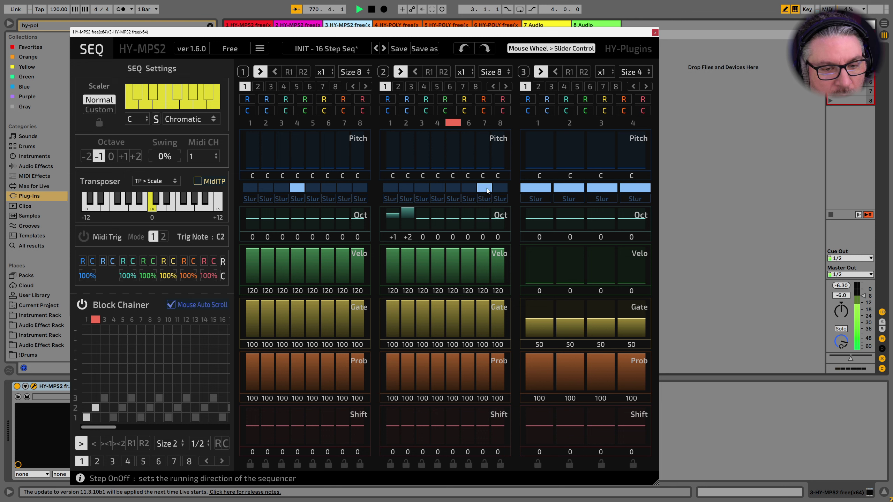
{"action": "left_click", "coordinate": [487, 188]}
{"action": "left_click", "coordinate": [297, 188]}
{"action": "left_click", "coordinate": [312, 187]}
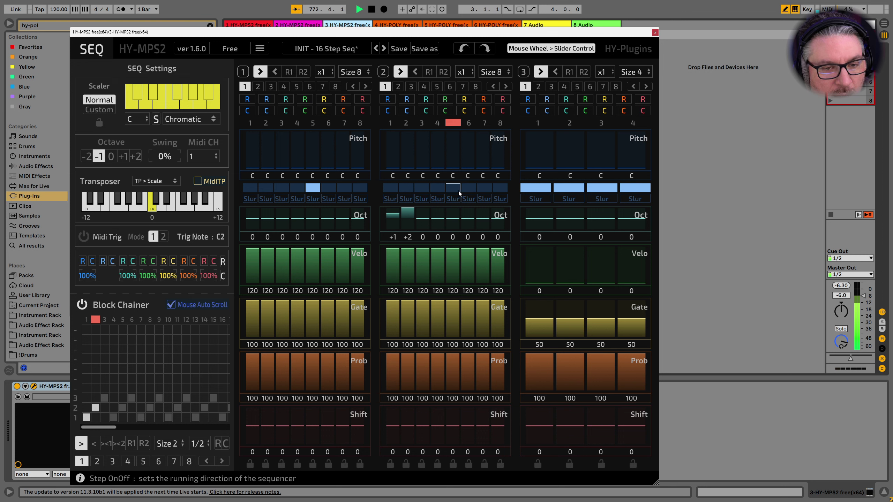
{"action": "key", "text": "ctrl+z"}
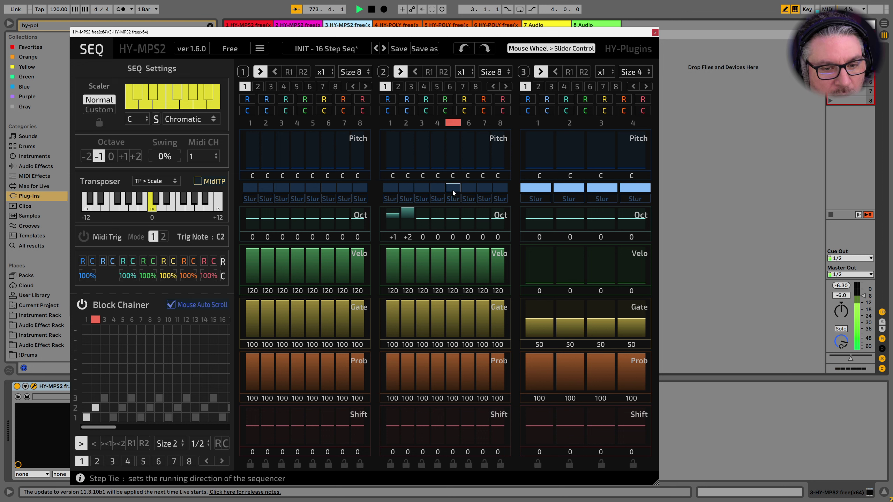
Restart playback, turn on step 1 of the second sequencer and close the HY-MPS2 window.
{"action": "left_click", "coordinate": [371, 10]}
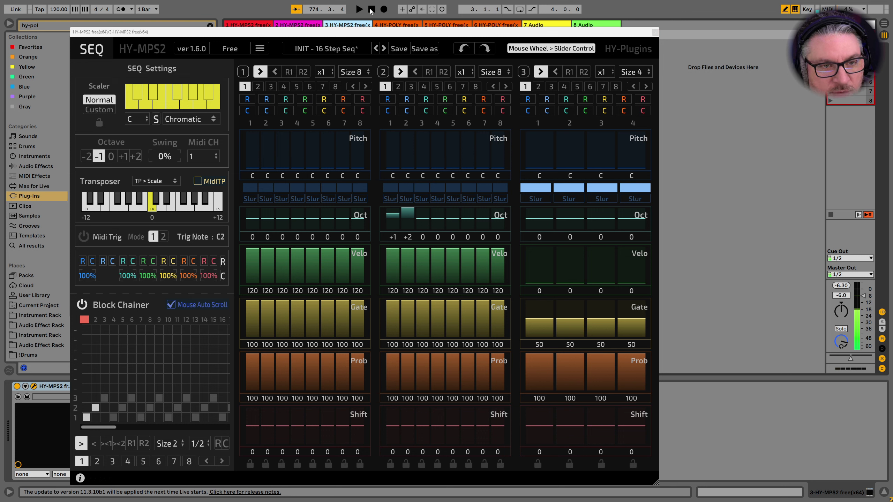
{"action": "left_click", "coordinate": [361, 11]}
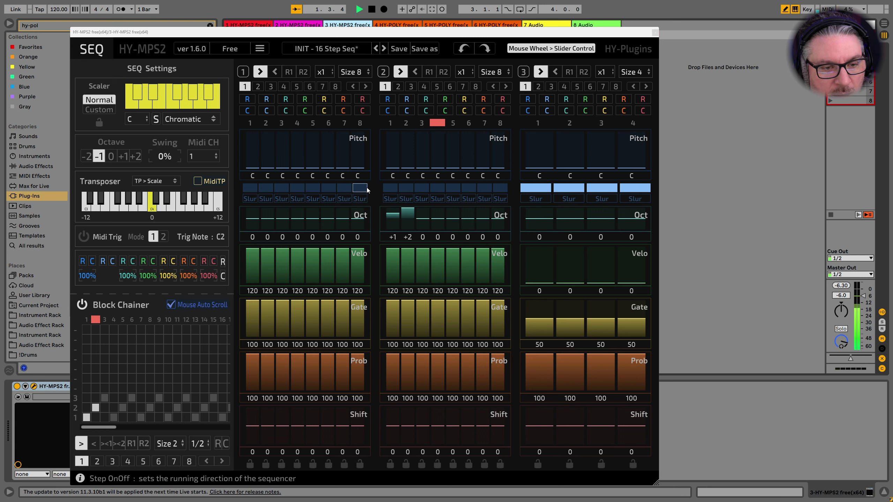
{"action": "left_click", "coordinate": [386, 189]}
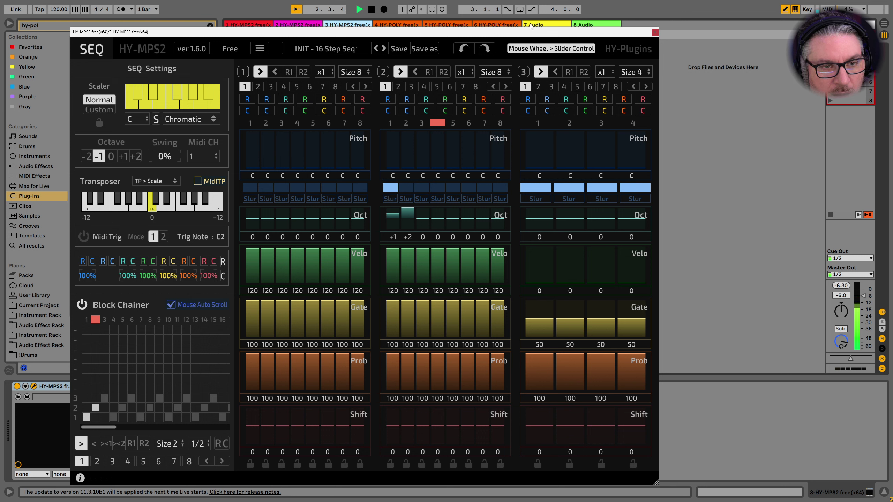
{"action": "left_click", "coordinate": [655, 33]}
Open the HY-POLY on track 6 and set its first filter to high-pass with a lower cutoff and high resonance.
{"action": "left_click", "coordinate": [495, 24]}
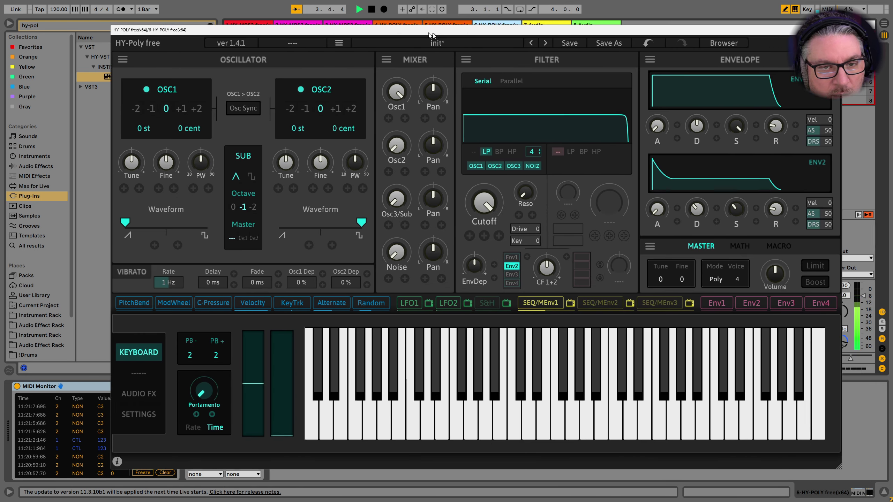
{"action": "left_click_drag", "start_coordinate": [433, 34], "coordinate": [391, 34]}
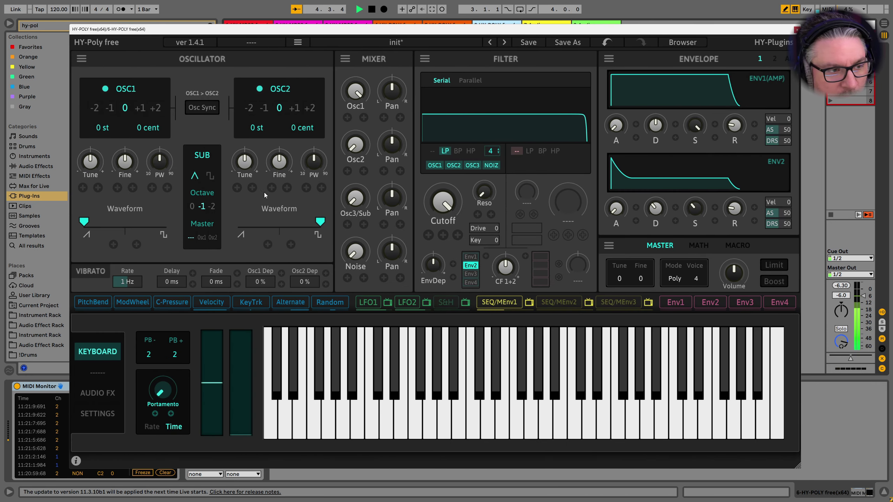
{"action": "left_click", "coordinate": [470, 151]}
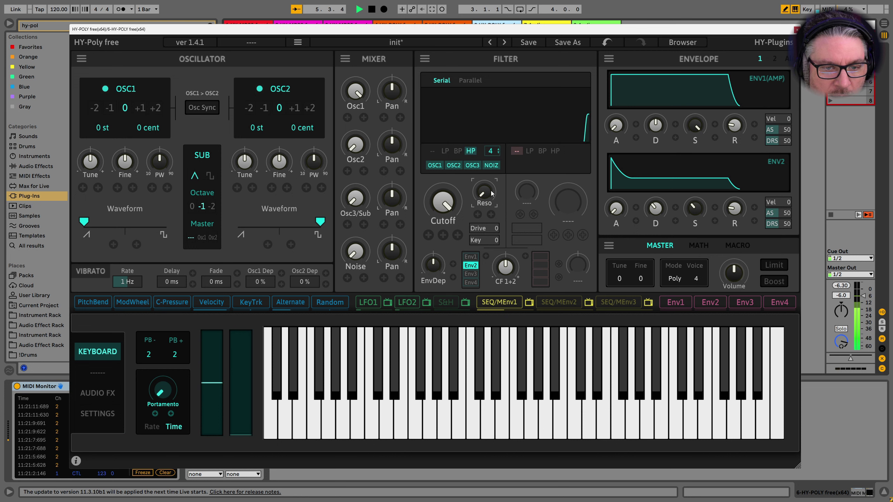
{"action": "left_click_drag", "start_coordinate": [446, 205], "coordinate": [446, 236]}
{"action": "left_click_drag", "start_coordinate": [488, 193], "coordinate": [487, 86]}
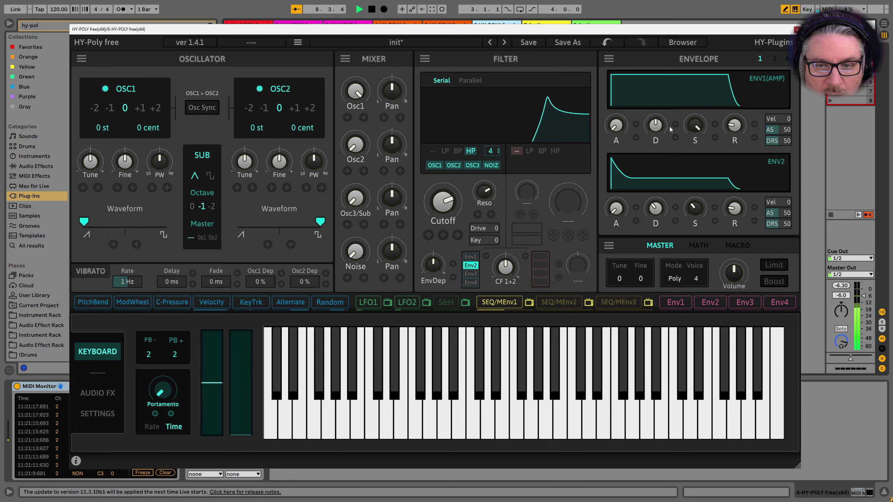
Lengthen the decay and release of the ENV1 amp envelope and set its velocity response to 67.
{"action": "left_click_drag", "start_coordinate": [734, 125], "coordinate": [746, 63]}
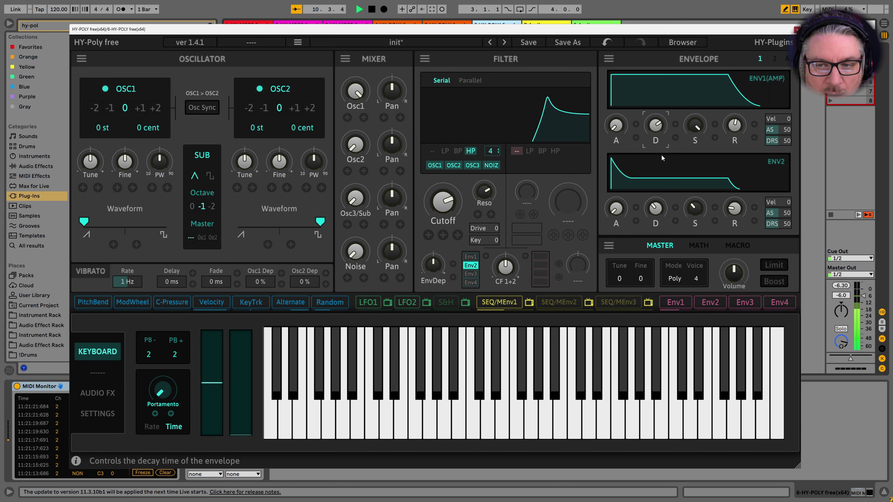
{"action": "left_click_drag", "start_coordinate": [780, 118], "coordinate": [781, 105]}
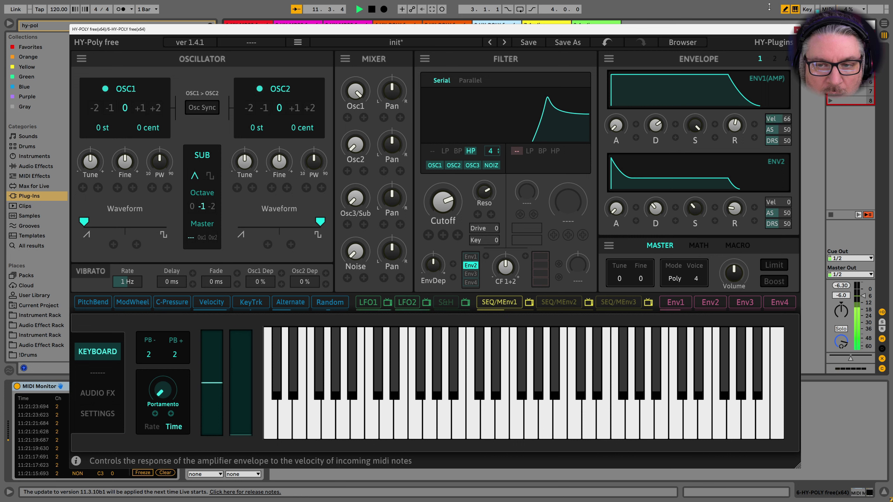
{"action": "left_click_drag", "start_coordinate": [769, 6], "coordinate": [769, 6]}
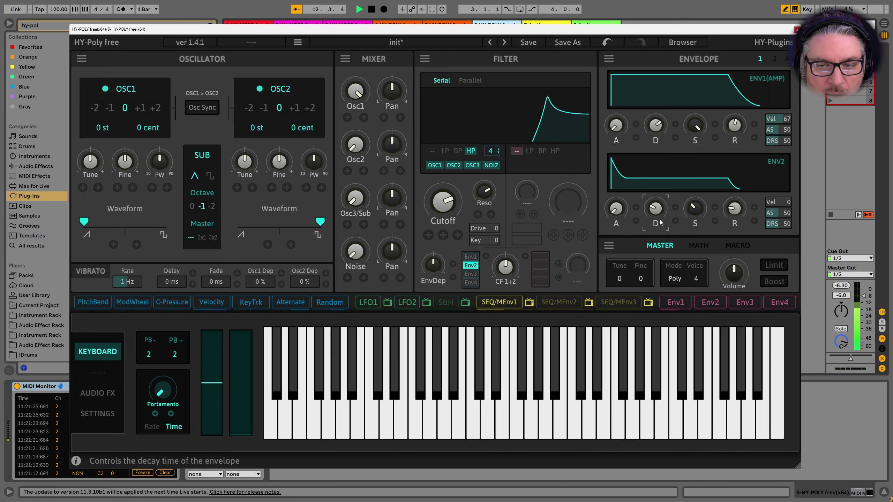
Raise the filter's envelope depth, lower its cutoff, and shorten ENV1's release along with ENV2's decay and release.
{"action": "left_click_drag", "start_coordinate": [510, 275], "coordinate": [512, 274]}
{"action": "left_click_drag", "start_coordinate": [433, 265], "coordinate": [447, 237]}
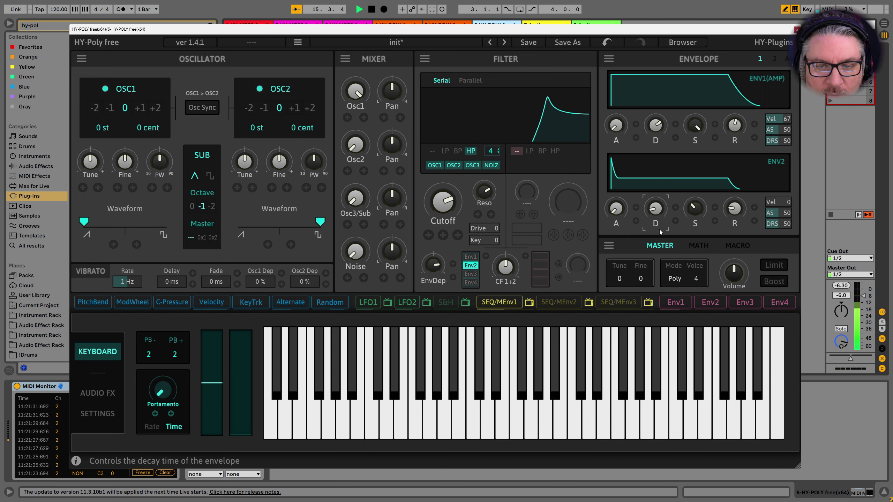
{"action": "mouse_move", "coordinate": [445, 216]}
{"action": "left_mouse_down"}
{"action": "mouse_move", "coordinate": [449, 228]}
{"action": "mouse_move", "coordinate": [452, 214]}
{"action": "left_mouse_up"}
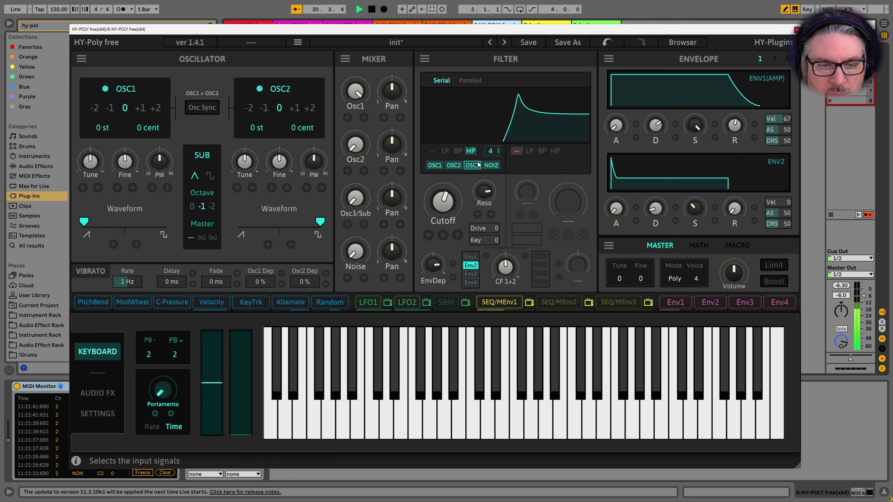
{"action": "left_click_drag", "start_coordinate": [738, 130], "coordinate": [736, 217]}
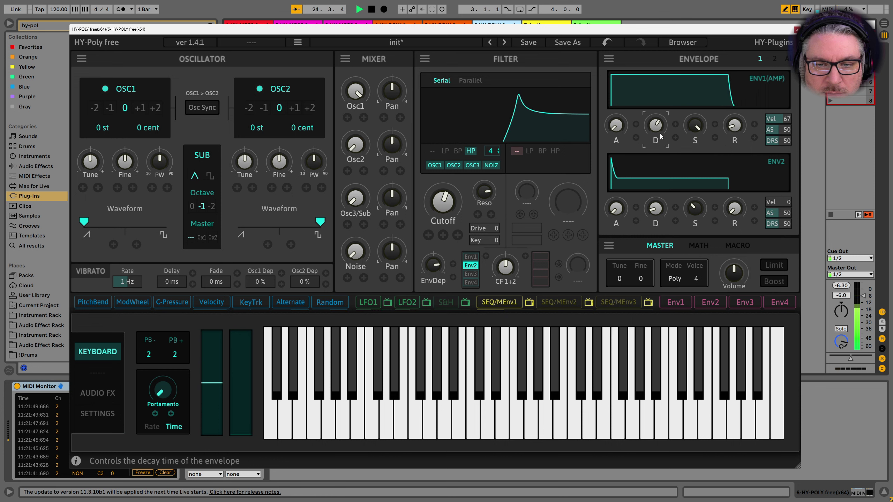
Set the filter drive to 58 and replace Osc1 with noise, putting OSC1 at octave -2 and its mixer level at minimum.
{"action": "left_click_drag", "start_coordinate": [492, 228], "coordinate": [499, 183]}
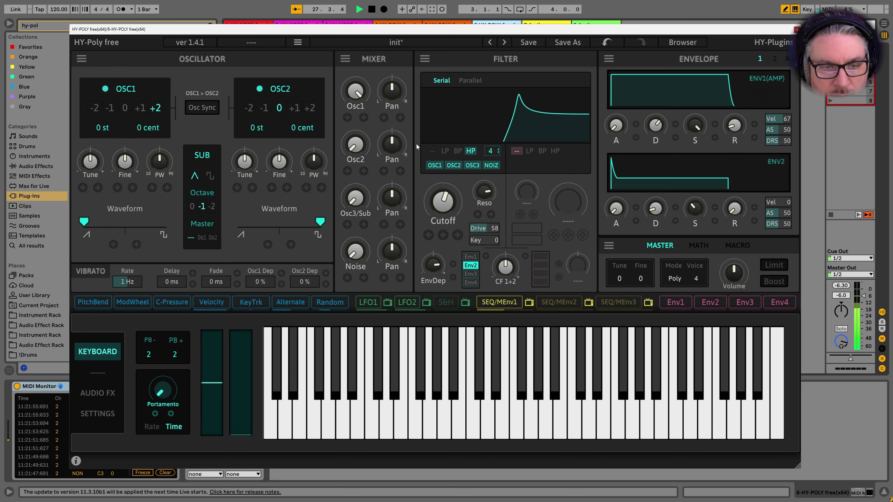
{"action": "left_click_drag", "start_coordinate": [356, 254], "coordinate": [364, 227]}
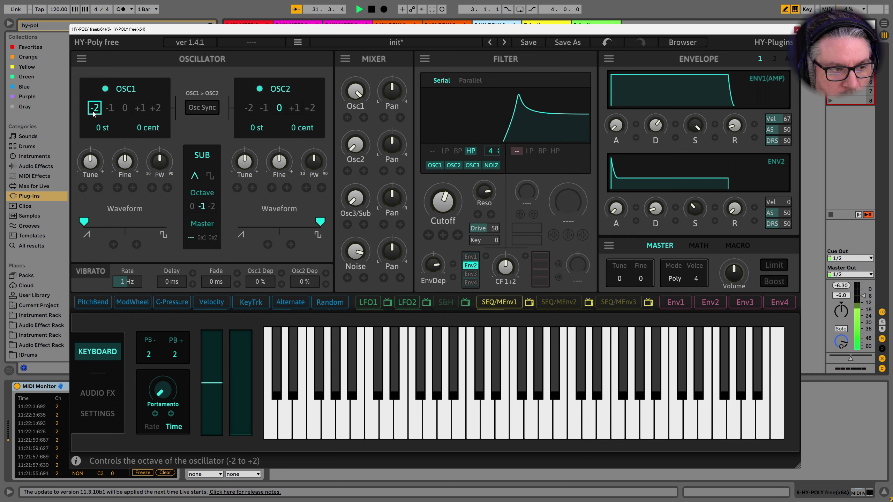
{"action": "left_click_drag", "start_coordinate": [450, 207], "coordinate": [456, 197]}
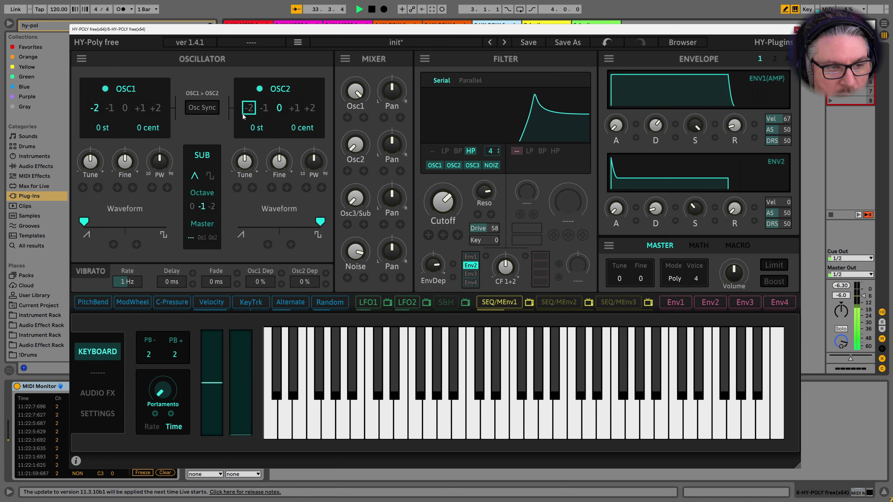
{"action": "left_click_drag", "start_coordinate": [356, 92], "coordinate": [360, 162]}
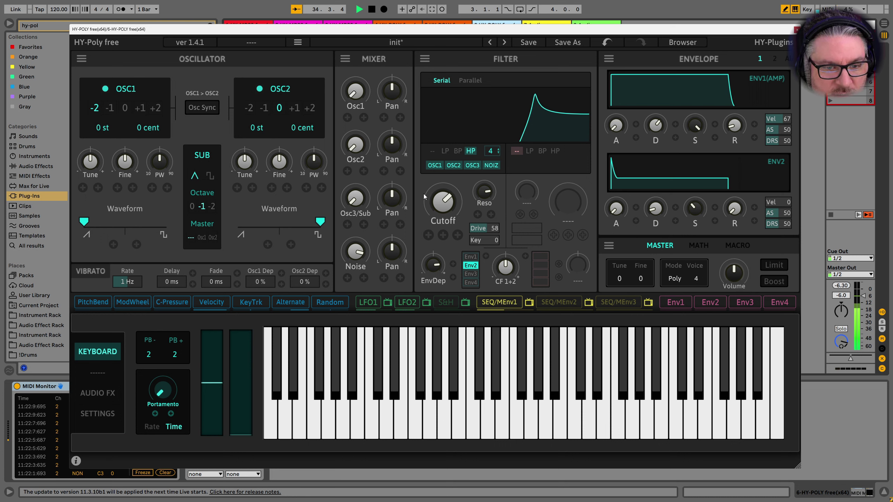
Switch the first filter to low-pass with drive 100 and roughly midway resonance, raise the noise to full, and set both envelopes' velocity response to 100.
{"action": "left_click_drag", "start_coordinate": [443, 208], "coordinate": [444, 193]}
{"action": "left_click", "coordinate": [446, 152]}
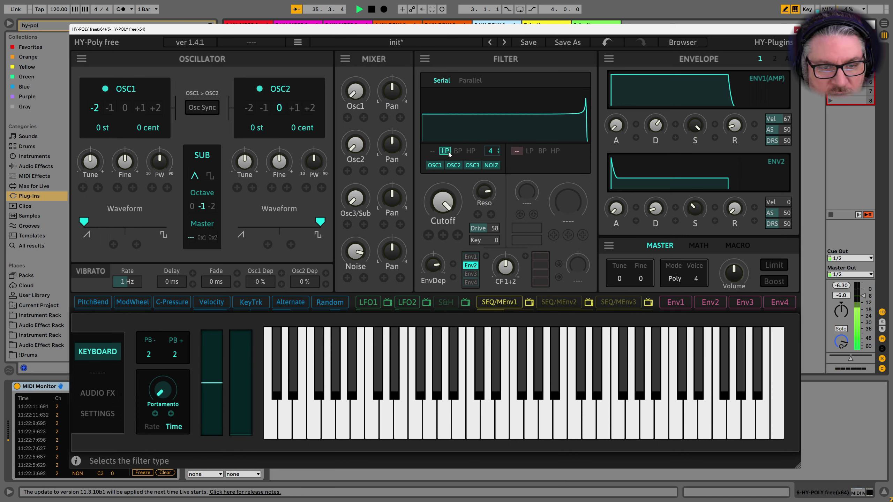
{"action": "left_click_drag", "start_coordinate": [484, 227], "coordinate": [453, 240]}
{"action": "left_click_drag", "start_coordinate": [484, 182], "coordinate": [489, 228]}
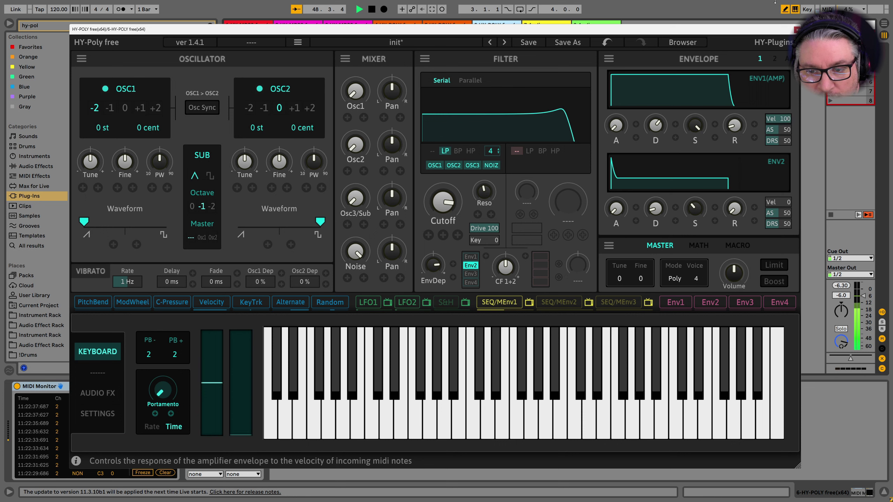
{"action": "left_click_drag", "start_coordinate": [778, 202], "coordinate": [778, 190]}
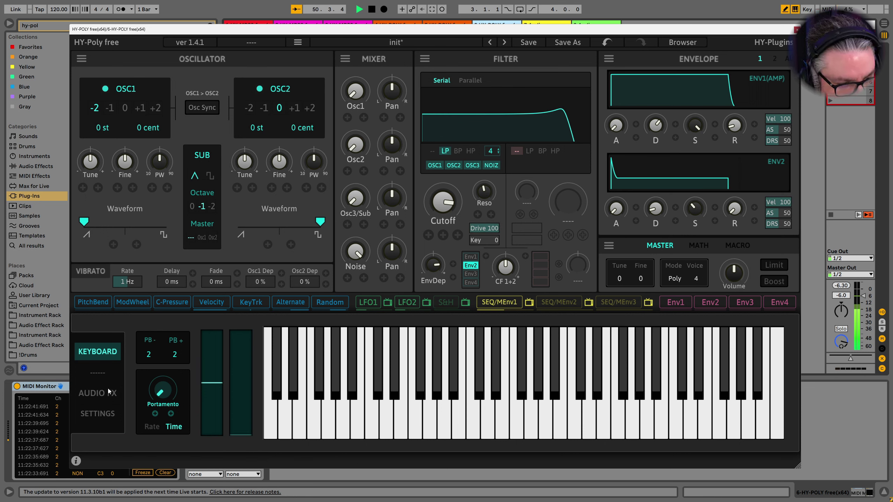
Insert a Simple Delay into the HY-POLY's audio effects chain.
{"action": "left_click", "coordinate": [116, 392]}
{"action": "left_click", "coordinate": [141, 381]}
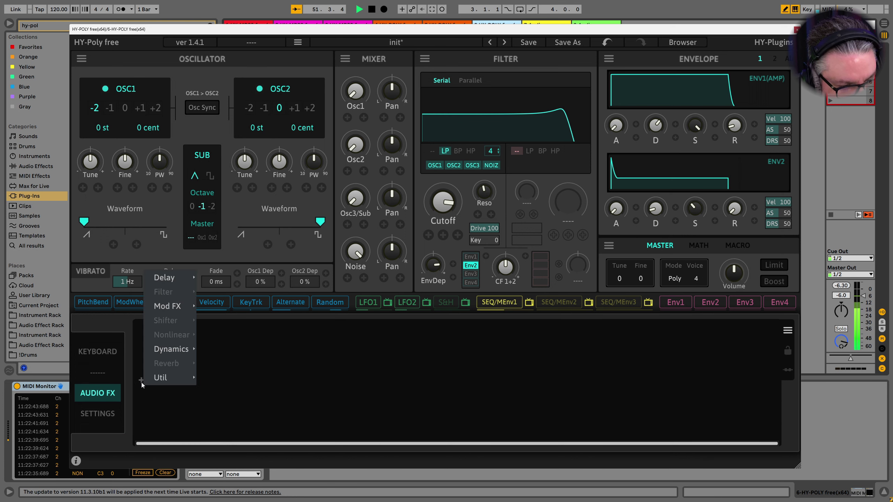
{"action": "mouse_move", "coordinate": [177, 282]}
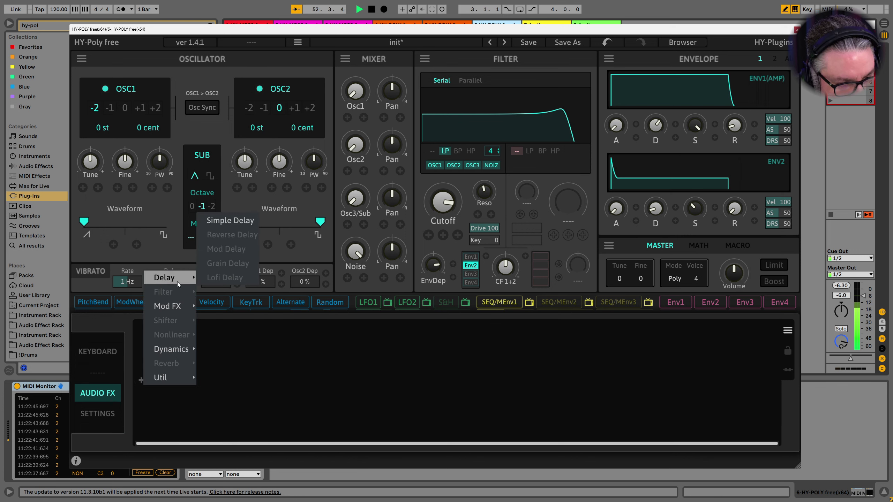
{"action": "left_click", "coordinate": [230, 220]}
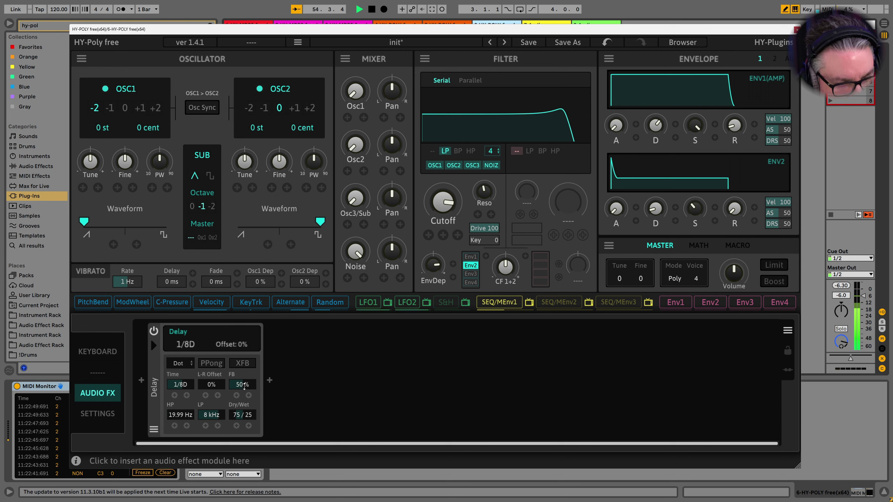
Enable ping-pong on the delay with 29% feedback and a 96/4 dry/wet mix, and set the filter drive to 46.
{"action": "left_click", "coordinate": [186, 364]}
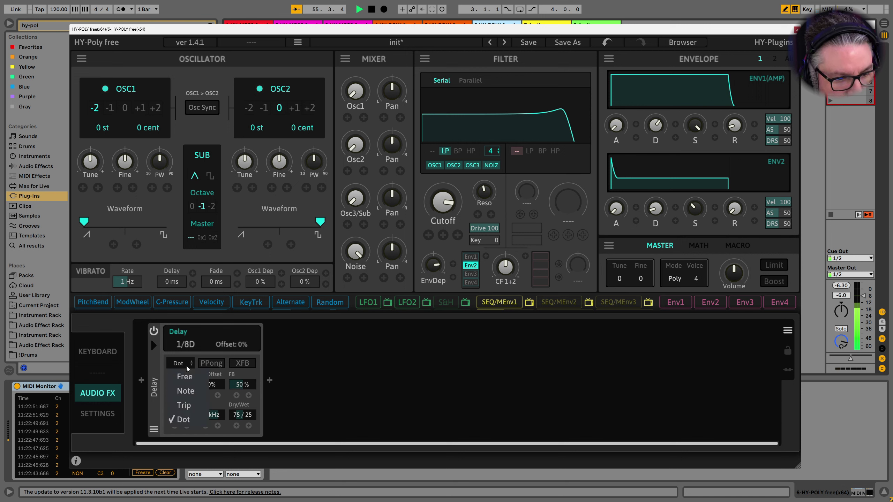
{"action": "left_click", "coordinate": [186, 366]}
{"action": "left_click", "coordinate": [187, 365]}
{"action": "left_click", "coordinate": [215, 365]}
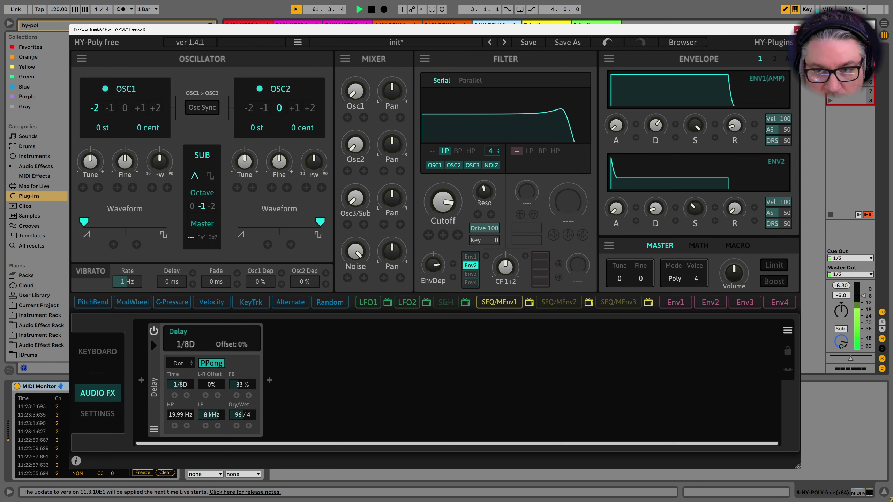
{"action": "scroll", "coordinate": [247, 385], "scroll_direction": "down", "scroll_amount": 3}
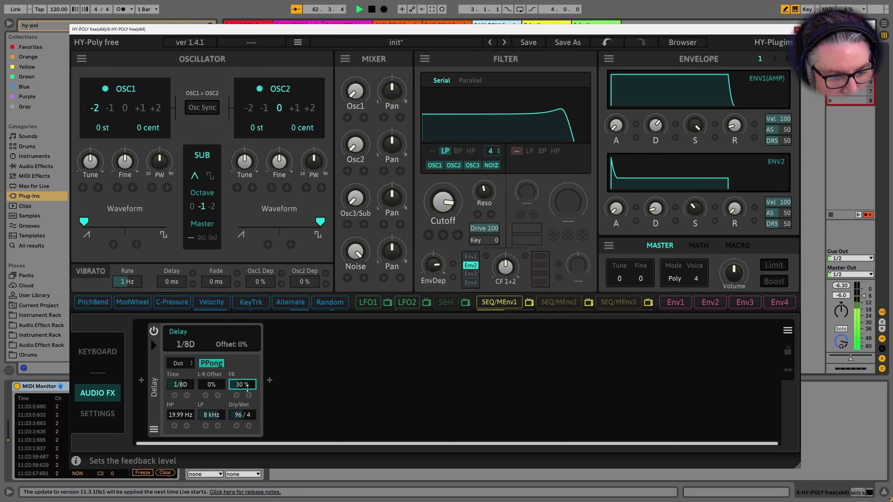
{"action": "scroll", "coordinate": [487, 235], "scroll_direction": "down", "scroll_amount": 7}
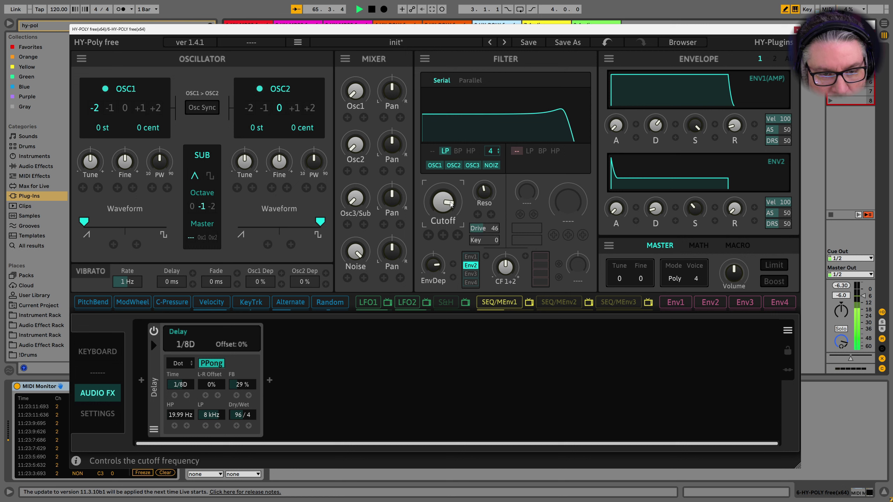
Lower the filter cutoff slightly and raise its resonance, and close the synth's window.
{"action": "left_click_drag", "start_coordinate": [444, 211], "coordinate": [484, 178]}
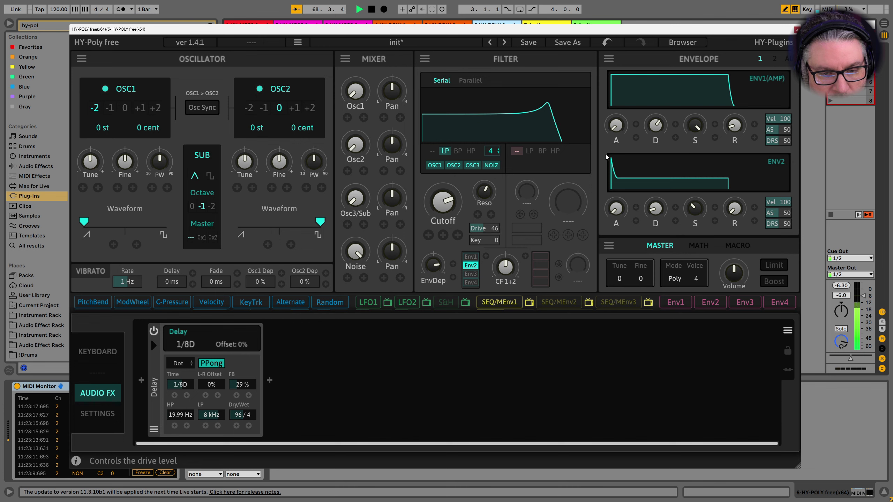
{"action": "left_click", "coordinate": [797, 29]}
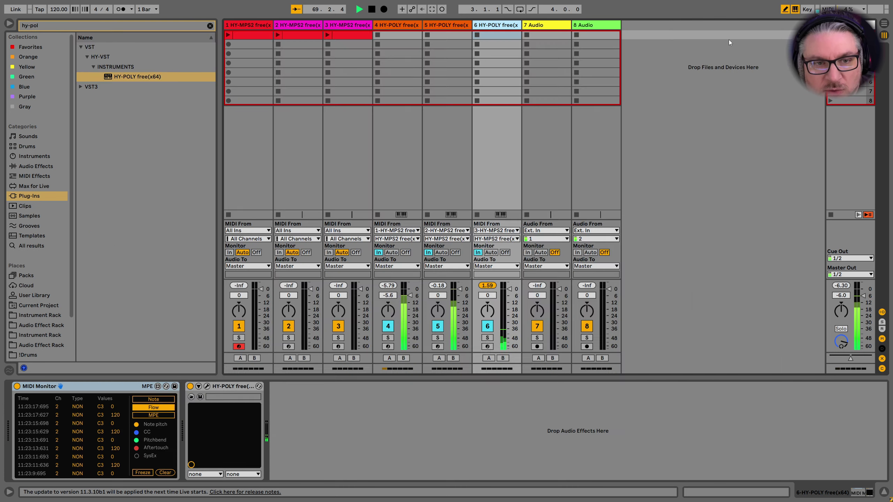
Duplicate the third HY-POLY track and the third HY-MPS2 track to form a fourth sequencer and synth pair.
{"action": "right_click", "coordinate": [499, 27]}
{"action": "left_click", "coordinate": [570, 48]}
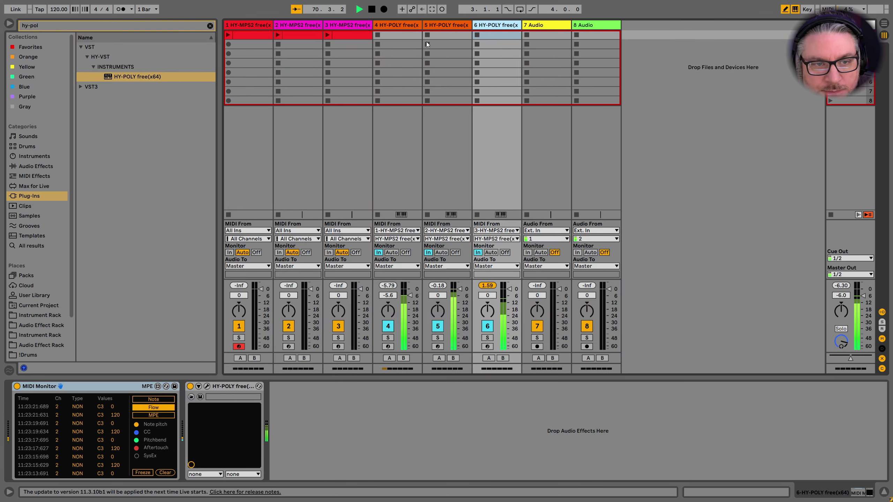
{"action": "right_click", "coordinate": [360, 27]}
{"action": "left_click", "coordinate": [379, 48]}
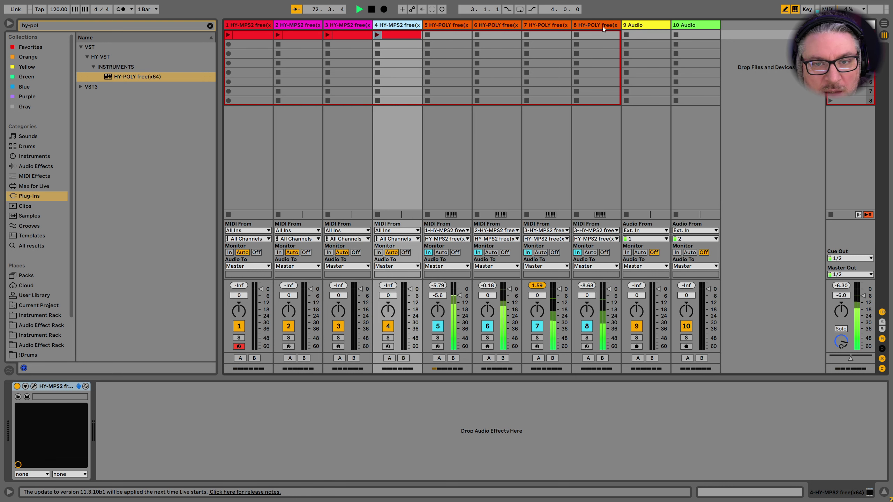
Route track 8's MIDI input from 4-HY-MPS2 free(x64), using the HY-MPS2 plug-in's output as its channel source.
{"action": "left_click", "coordinate": [594, 36]}
{"action": "left_click", "coordinate": [610, 232]}
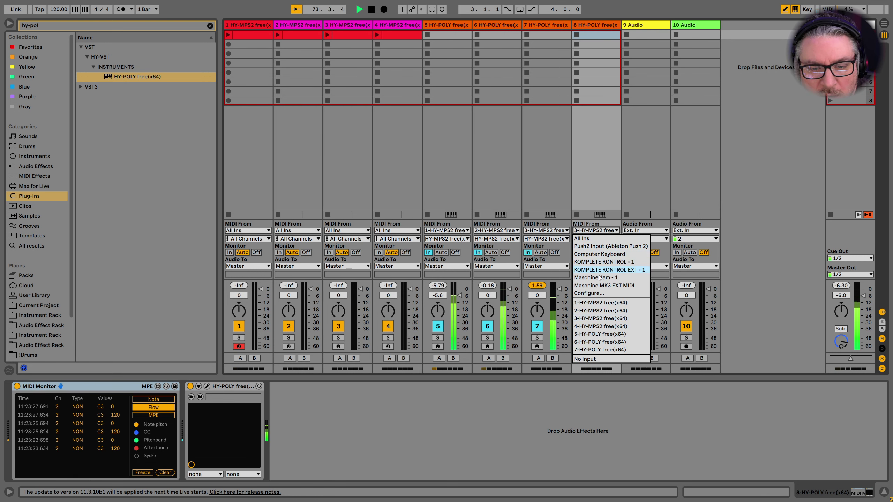
{"action": "left_click", "coordinate": [612, 330]}
{"action": "left_click", "coordinate": [599, 239]}
{"action": "left_click", "coordinate": [598, 264]}
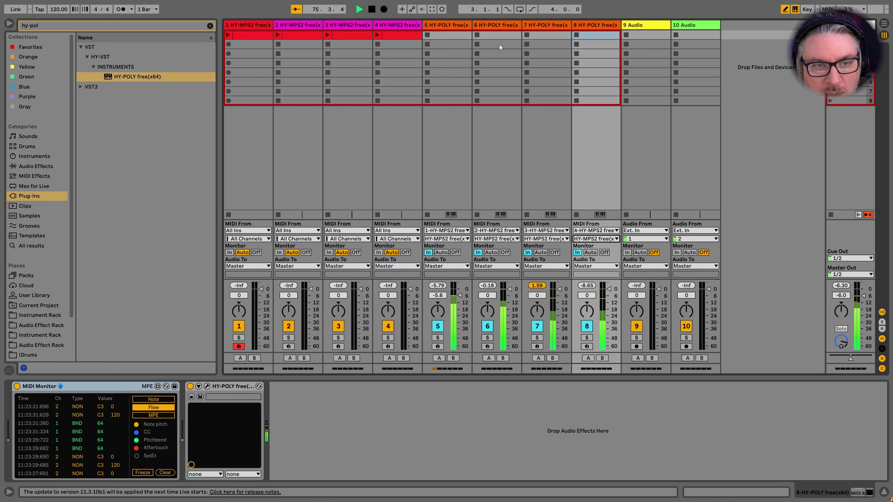
Program the fourth HY-MPS2 so only steps 3 and 7 play in sequence 1 and steps 3 and 6 in sequence 2.
{"action": "left_click", "coordinate": [393, 160]}
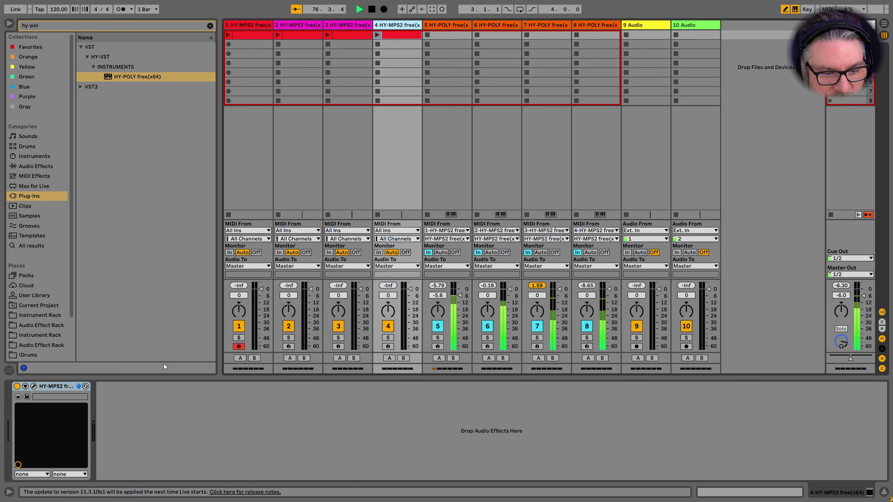
{"action": "left_click", "coordinate": [34, 386]}
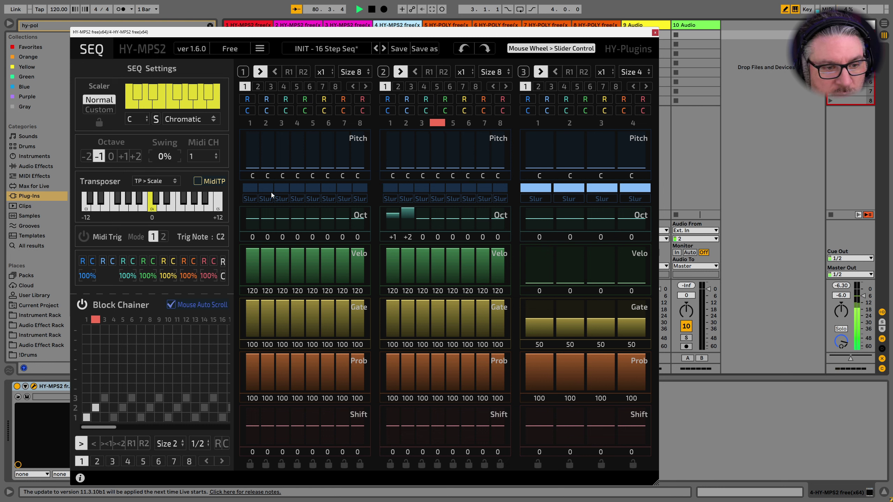
{"action": "left_click", "coordinate": [288, 190]}
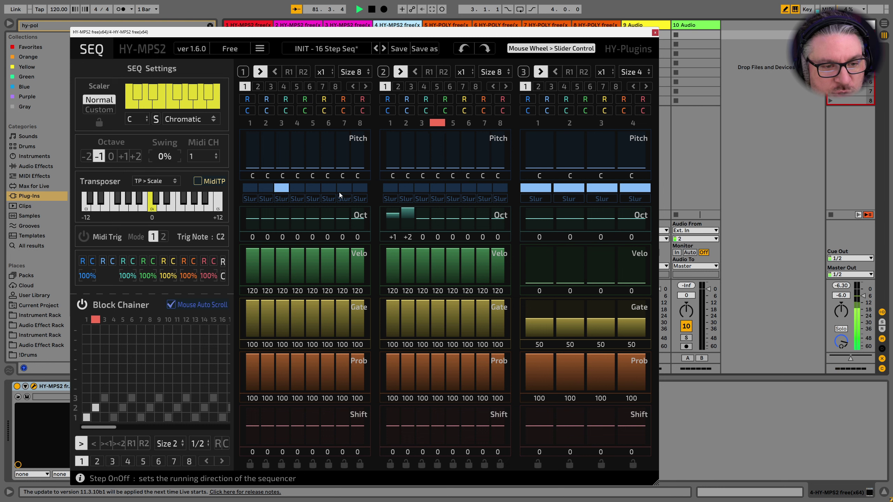
{"action": "left_click", "coordinate": [425, 189]}
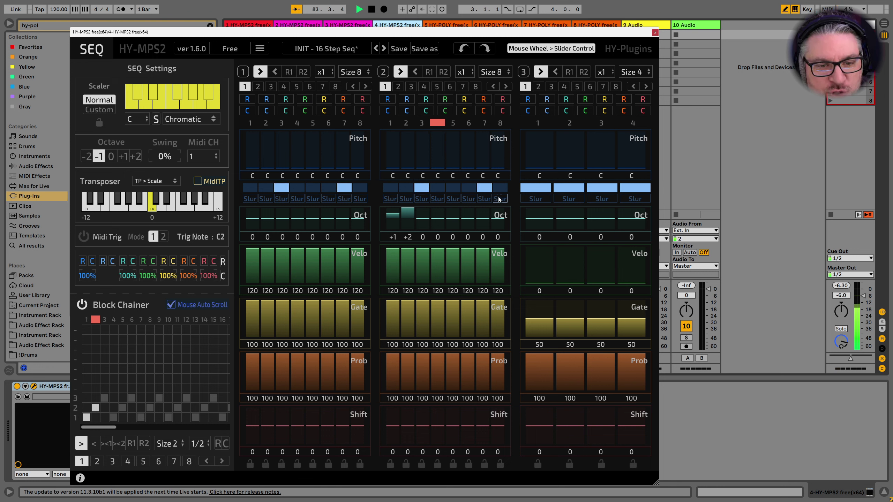
{"action": "left_click", "coordinate": [474, 190]}
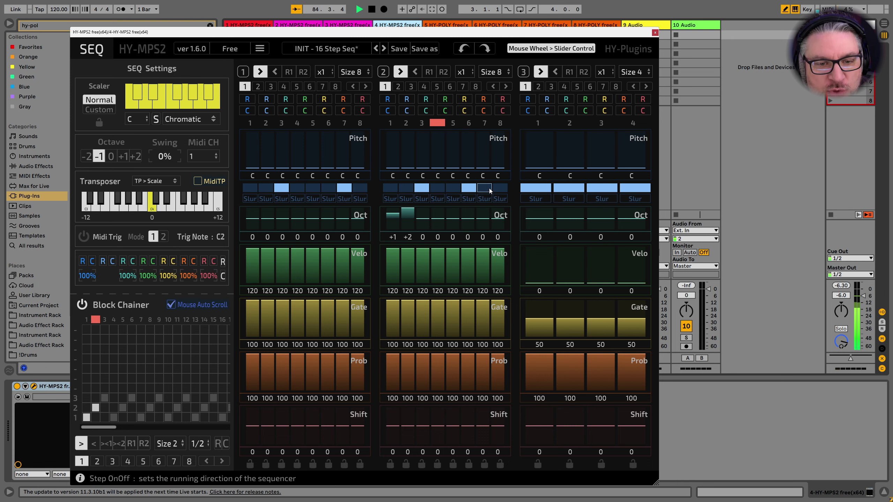
{"action": "key", "text": "ctrl+alt+p"}
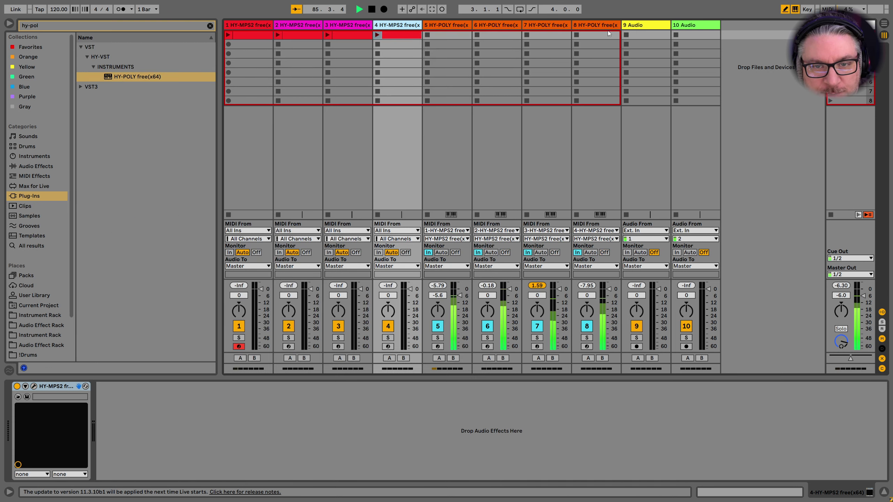
Shorten the decay of both ENV1 and ENV2 to minimum in track 8's HY-POLY.
{"action": "left_click", "coordinate": [606, 24]}
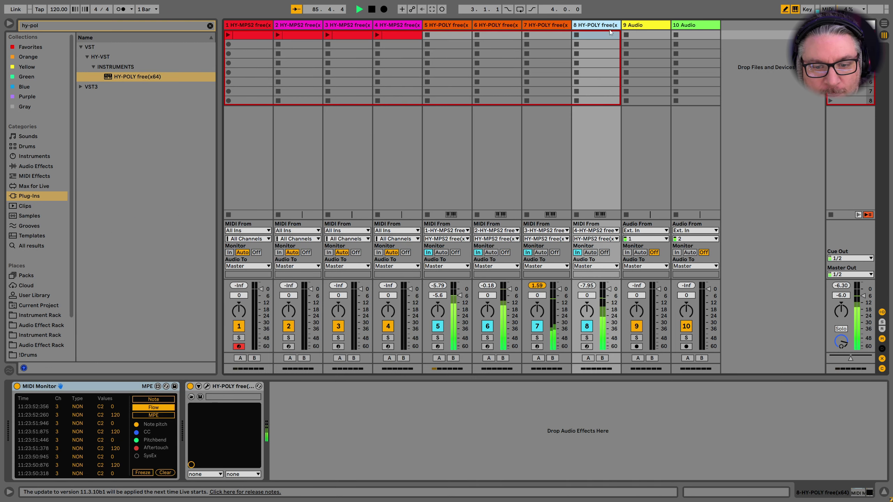
{"action": "left_click", "coordinate": [207, 386]}
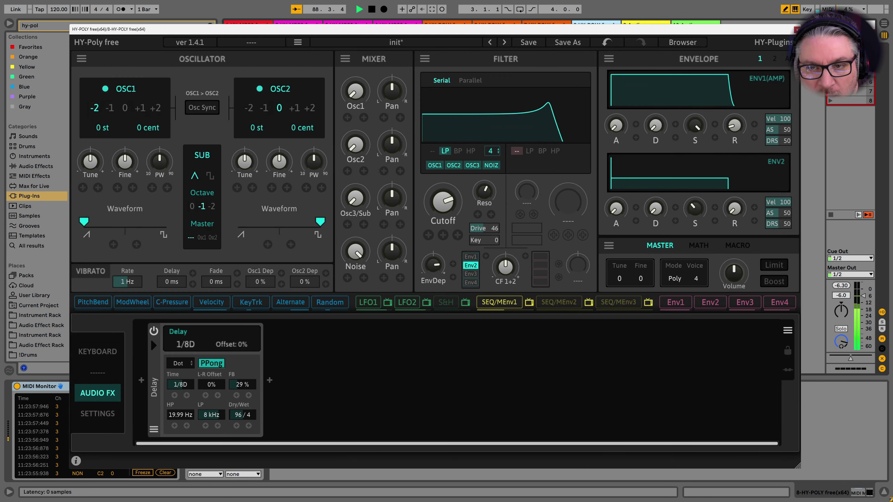
{"action": "key", "text": "ctrl+alt+p"}
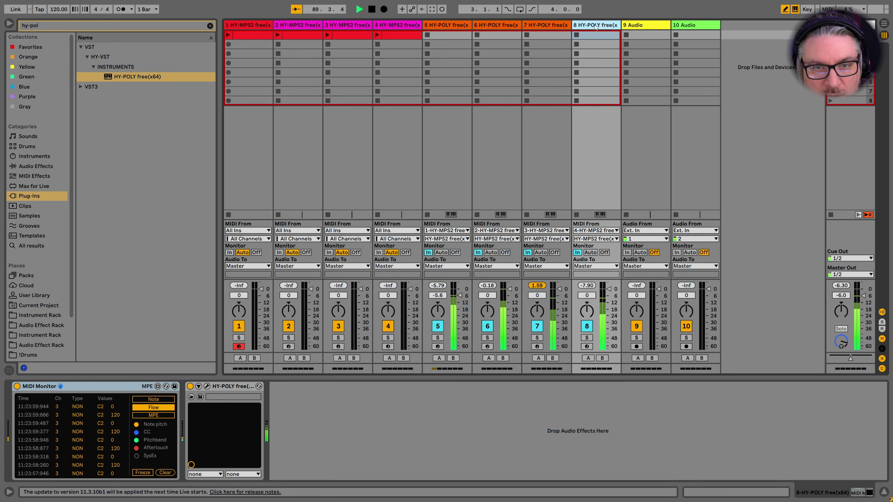
Compare tracks 8 and 7 in solo, leaving track 8 soloed.
{"action": "left_click", "coordinate": [586, 338]}
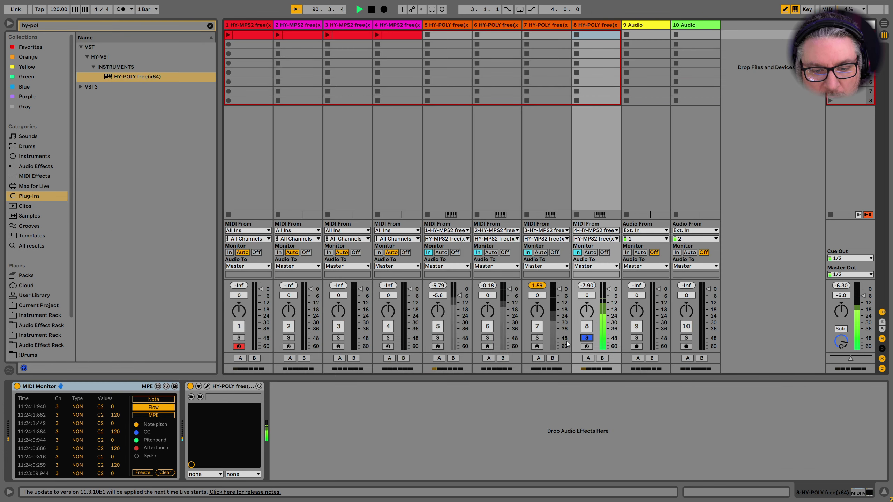
{"action": "left_click", "coordinate": [537, 337]}
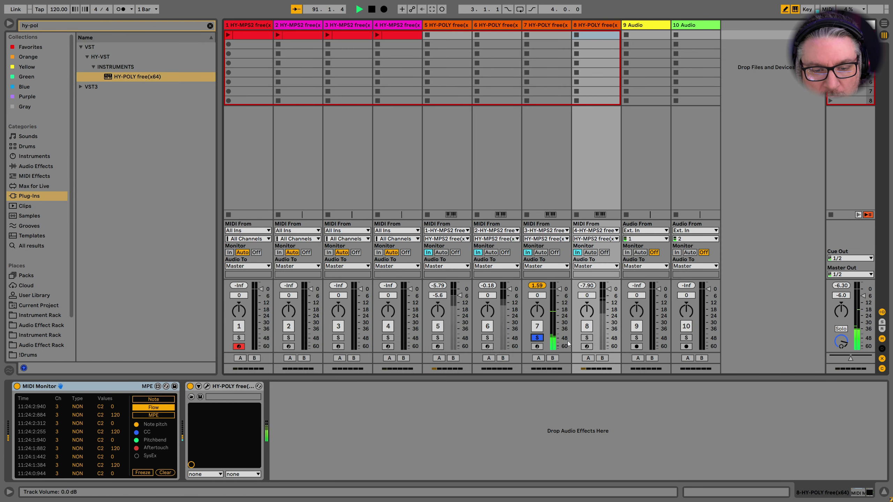
{"action": "left_click", "coordinate": [587, 338]}
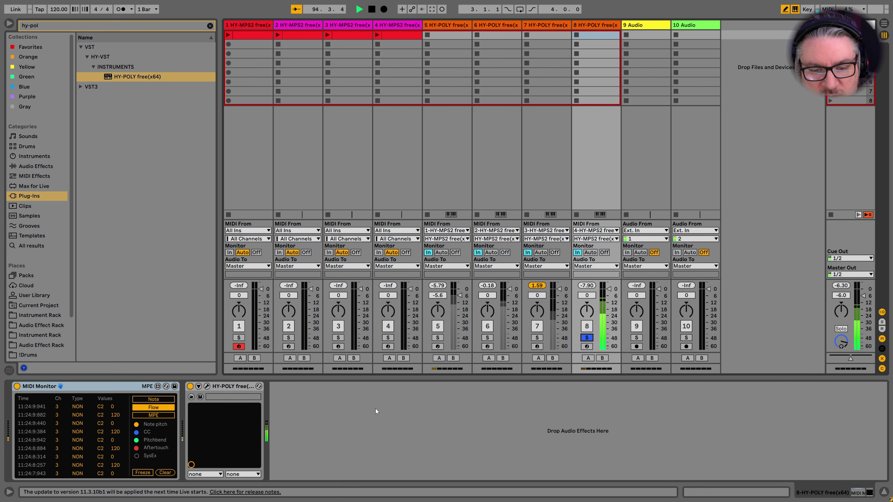
Switch track 8's HY-POLY filter to high-pass with low resonance and set the delay time to 1/16D.
{"action": "left_click", "coordinate": [207, 386]}
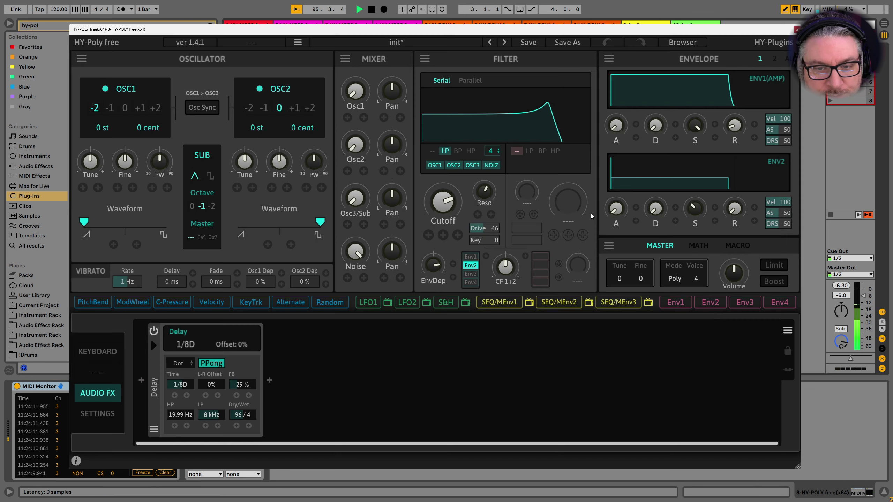
{"action": "left_click_drag", "start_coordinate": [443, 204], "coordinate": [448, 226]}
{"action": "left_click", "coordinate": [471, 150]}
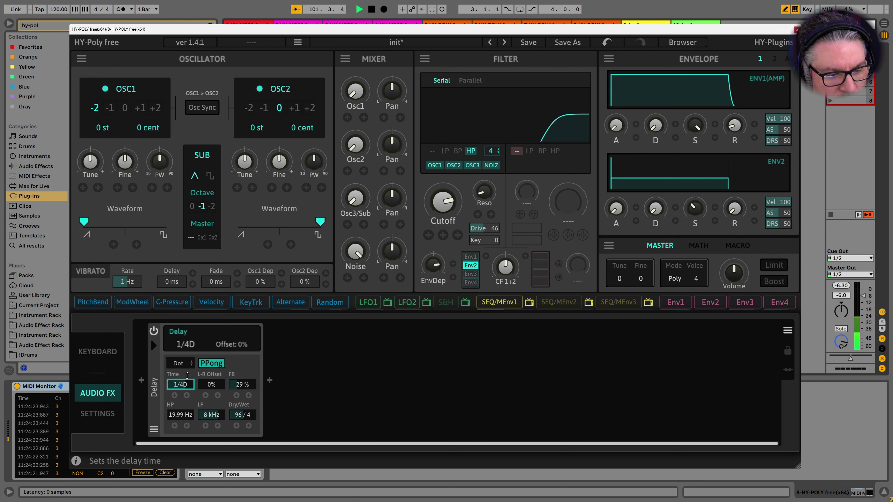
{"action": "left_click_drag", "start_coordinate": [186, 395], "coordinate": [186, 400]}
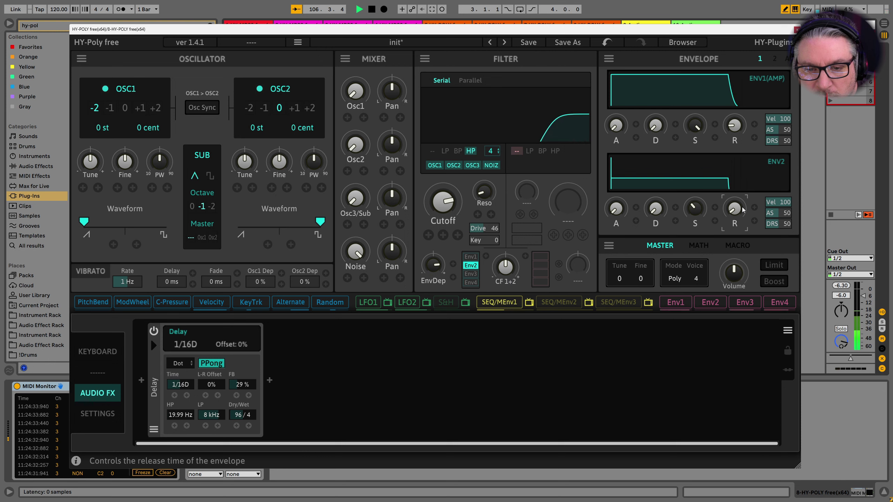
Lengthen both envelopes' decay and ENV2's release, reduce the filter envelope depth, and shorten ENV1's release.
{"action": "left_click_drag", "start_coordinate": [667, 211], "coordinate": [667, 192]}
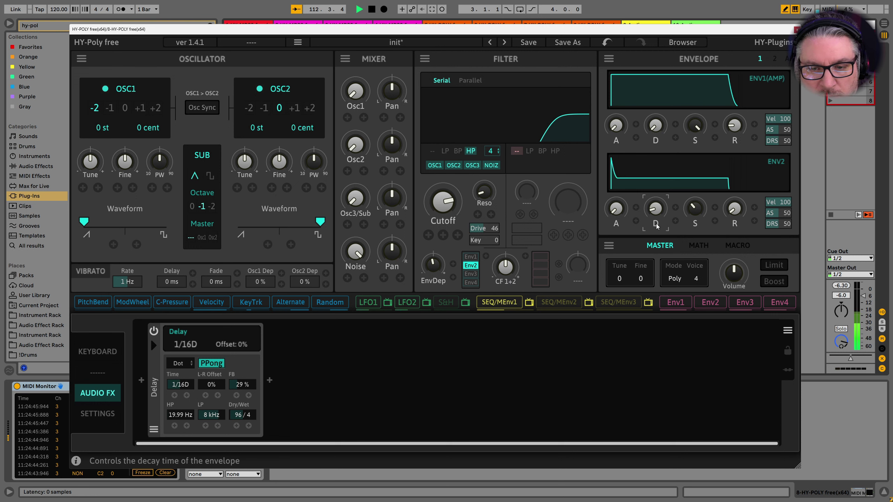
{"action": "left_click_drag", "start_coordinate": [677, 143], "coordinate": [678, 197]}
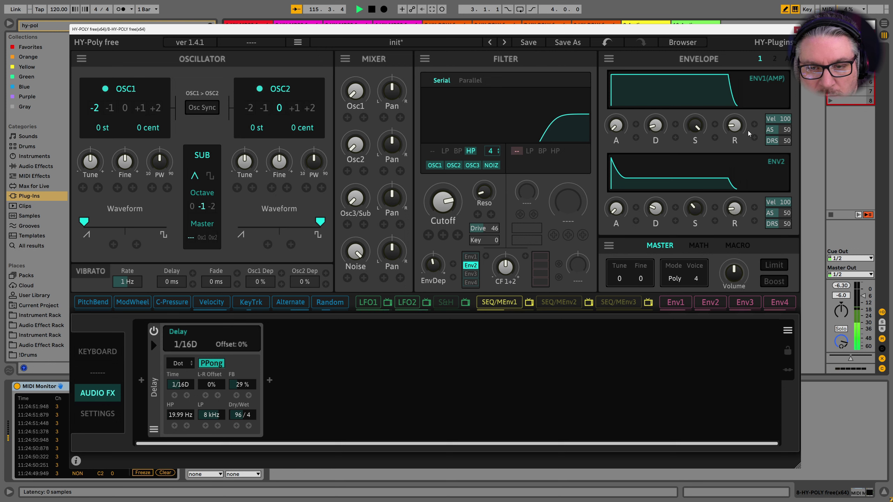
{"action": "left_click_drag", "start_coordinate": [734, 120], "coordinate": [738, 149]}
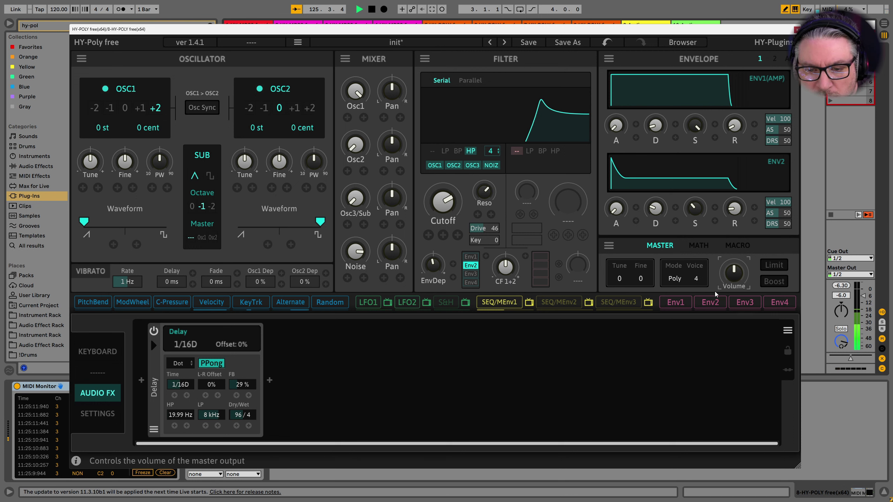
Assign Env2 to modulate the Osc1 mixer level, with that level at minimum and OSC1 tuned to octave +2 and +12 st.
{"action": "left_click_drag", "start_coordinate": [713, 298], "coordinate": [671, 271]}
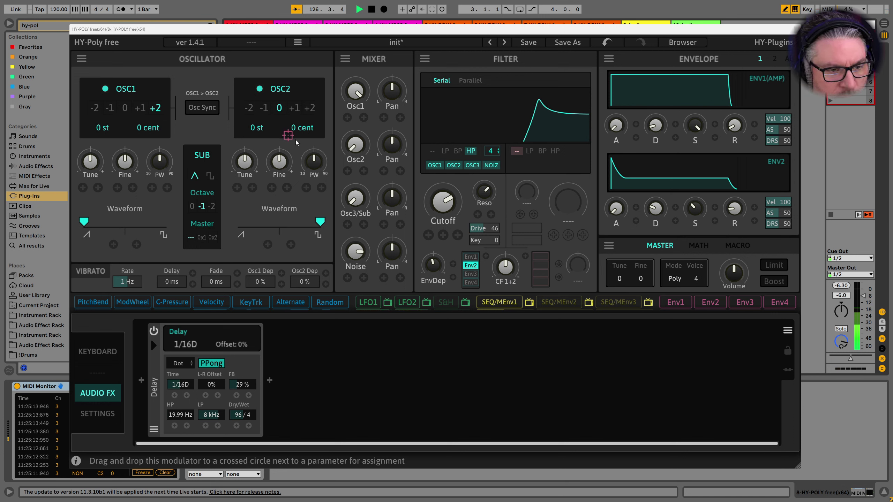
{"action": "left_click_drag", "start_coordinate": [296, 142], "coordinate": [348, 119]}
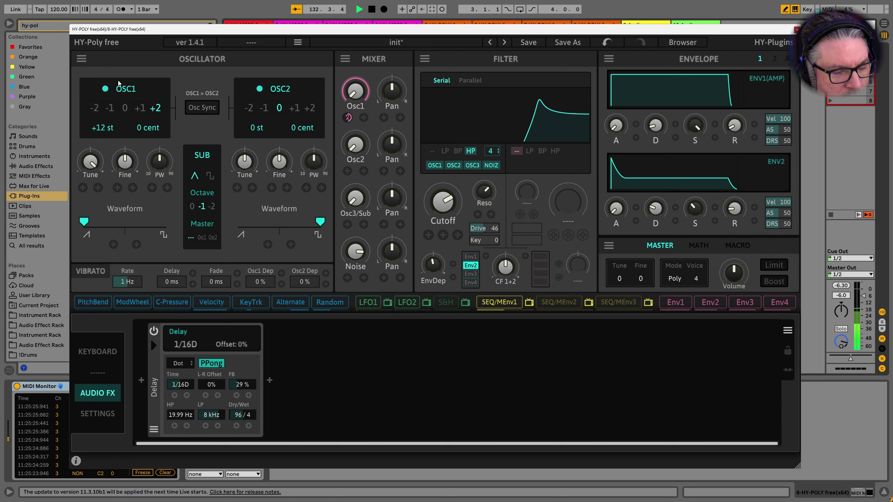
Turn off OSC2, move OSC1's waveform fully to square, and set the master tune to +24, keeping the sub oscillator on triangle.
{"action": "left_click", "coordinate": [209, 178]}
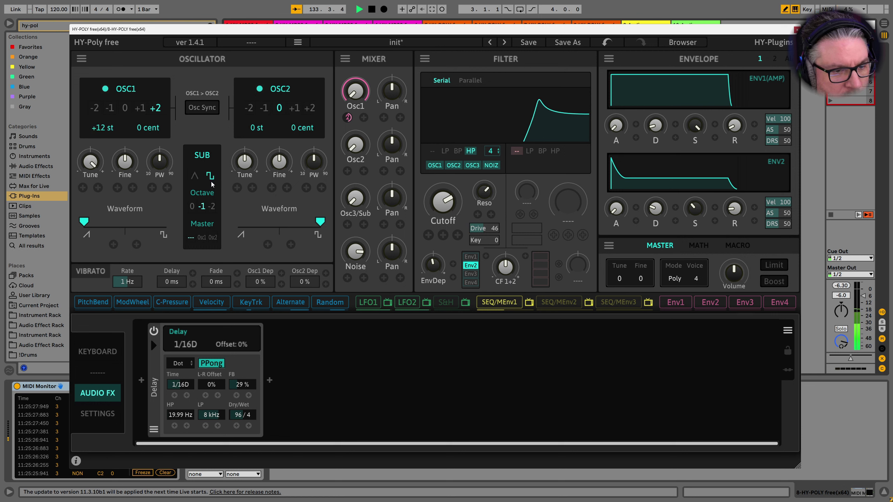
{"action": "left_click", "coordinate": [194, 179]}
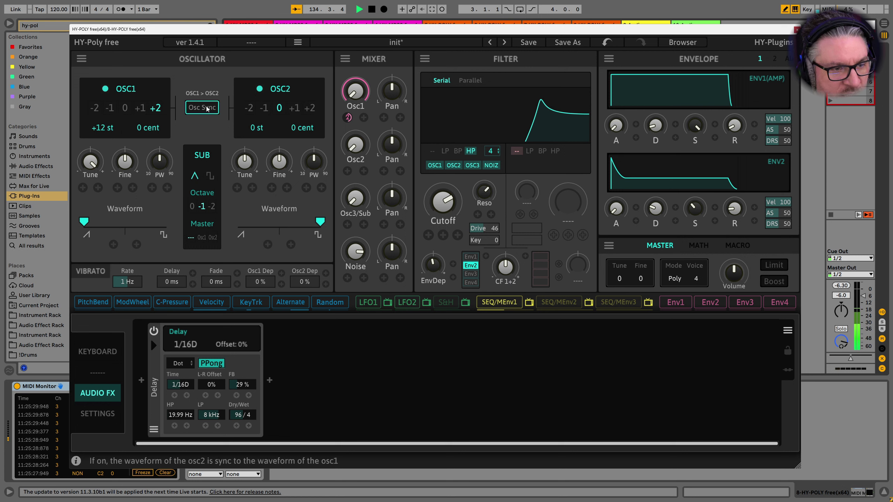
{"action": "left_click", "coordinate": [260, 90]}
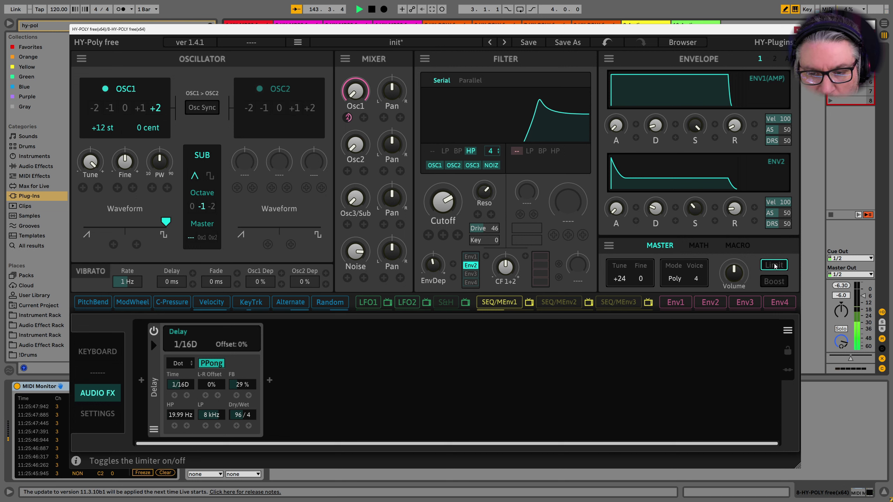
Try the first filter in band-pass, return it to high-pass, and lengthen ENV1's decay.
{"action": "left_click", "coordinate": [458, 150]}
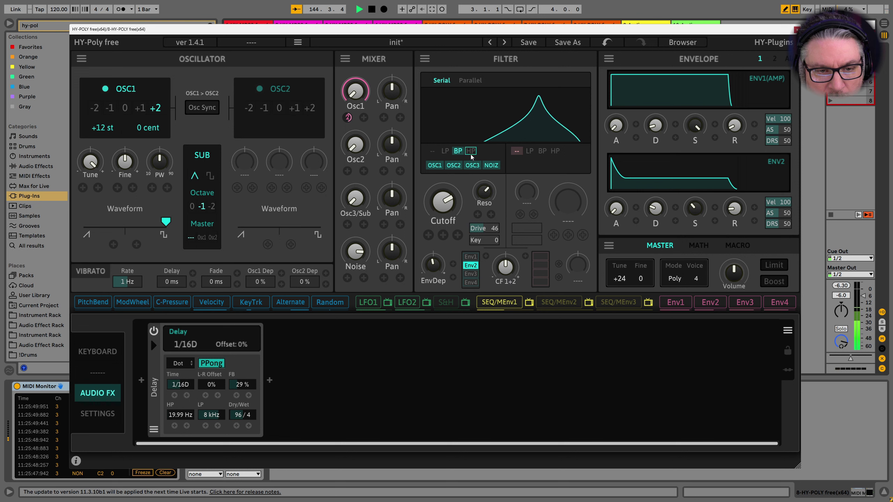
{"action": "left_click", "coordinate": [471, 152]}
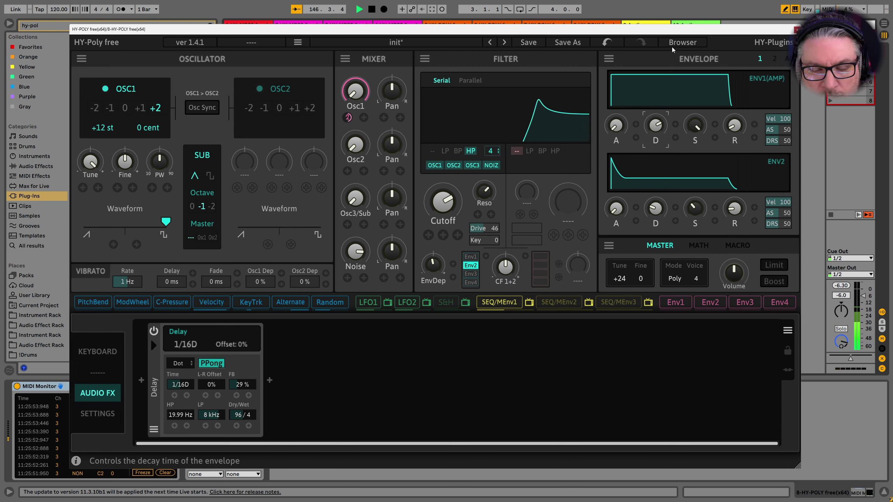
Lengthen ENV1's release slightly, fine-tune the filter's envelope depth and cutoff with drive at 100, and turn off the delay.
{"action": "left_click_drag", "start_coordinate": [734, 124], "coordinate": [739, 116]}
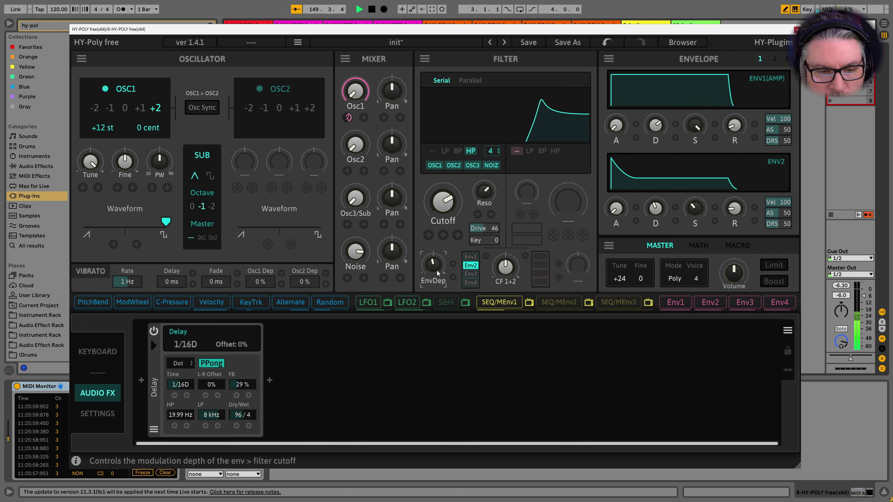
{"action": "mouse_move", "coordinate": [433, 264]}
{"action": "left_mouse_down"}
{"action": "mouse_move", "coordinate": [437, 307]}
{"action": "mouse_move", "coordinate": [449, 261]}
{"action": "left_mouse_up"}
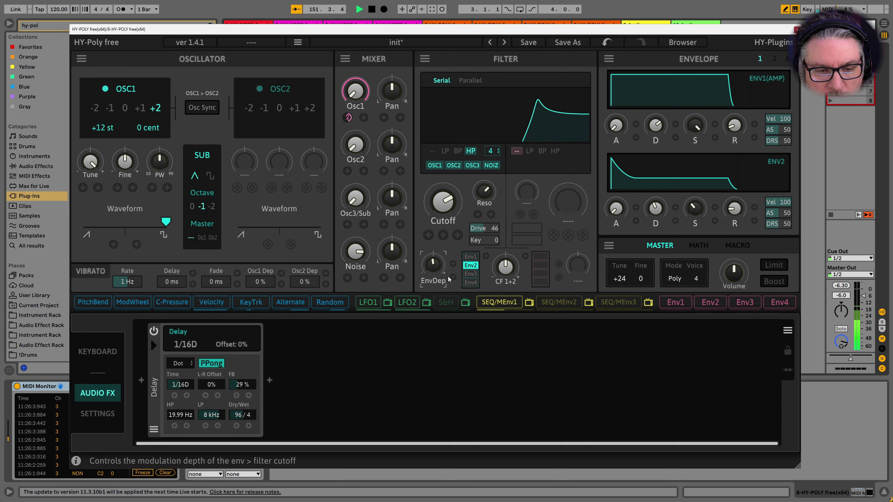
{"action": "mouse_move", "coordinate": [454, 200]}
{"action": "left_mouse_down"}
{"action": "mouse_move", "coordinate": [454, 186]}
{"action": "mouse_move", "coordinate": [454, 197]}
{"action": "left_mouse_up"}
{"action": "left_click_drag", "start_coordinate": [485, 228], "coordinate": [506, 111]}
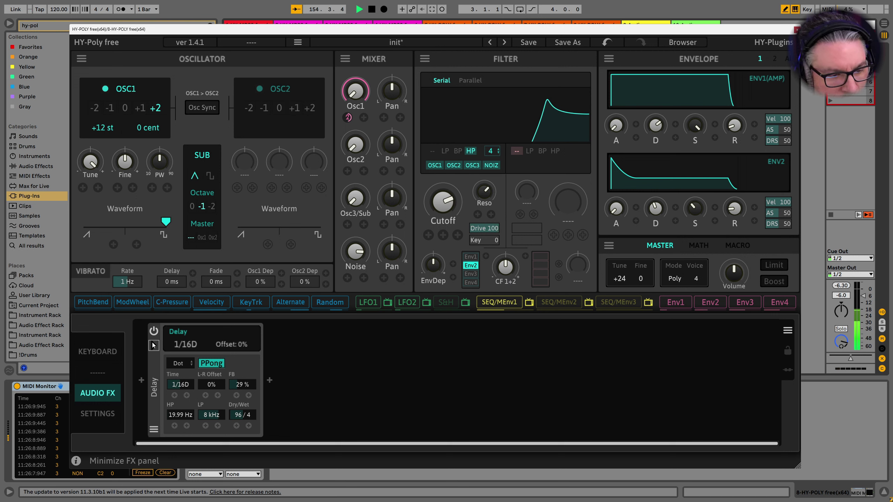
{"action": "left_click", "coordinate": [153, 331]}
{"action": "key", "text": "ctrl+alt+p"}
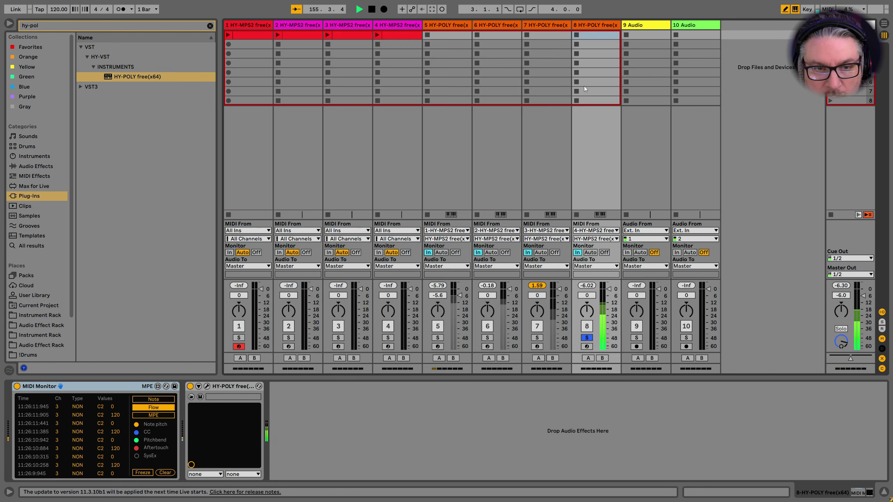
Solo HY-POLY tracks 6, 7 and 8 together.
{"action": "left_click", "coordinate": [587, 337]}
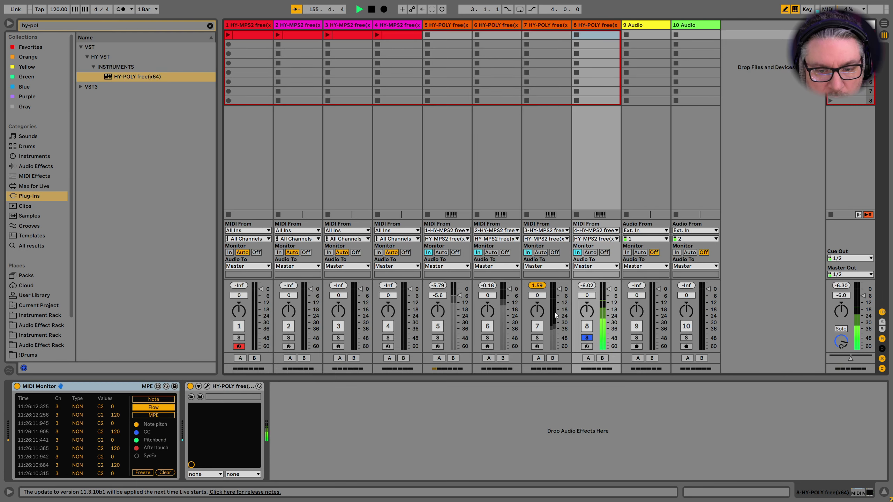
{"action": "left_click", "coordinate": [537, 337]}
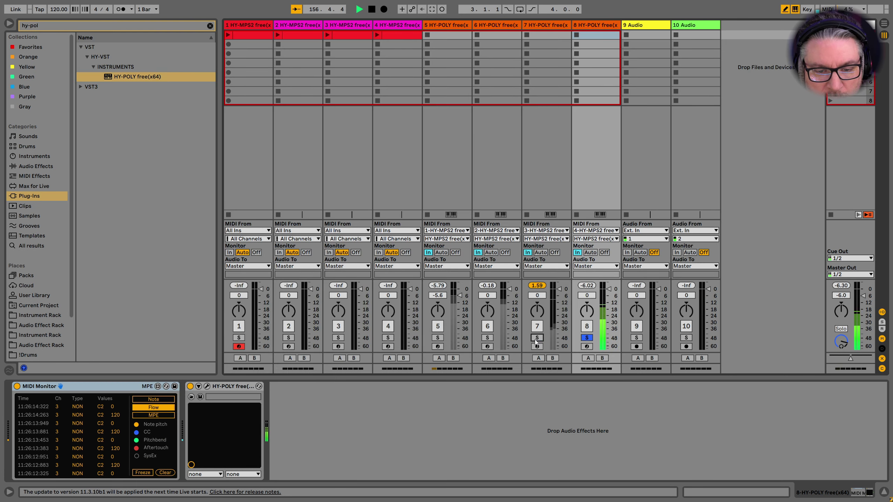
{"action": "left_click", "coordinate": [586, 338], "text": "ctrl"}
{"action": "left_click", "coordinate": [487, 338], "text": "ctrl"}
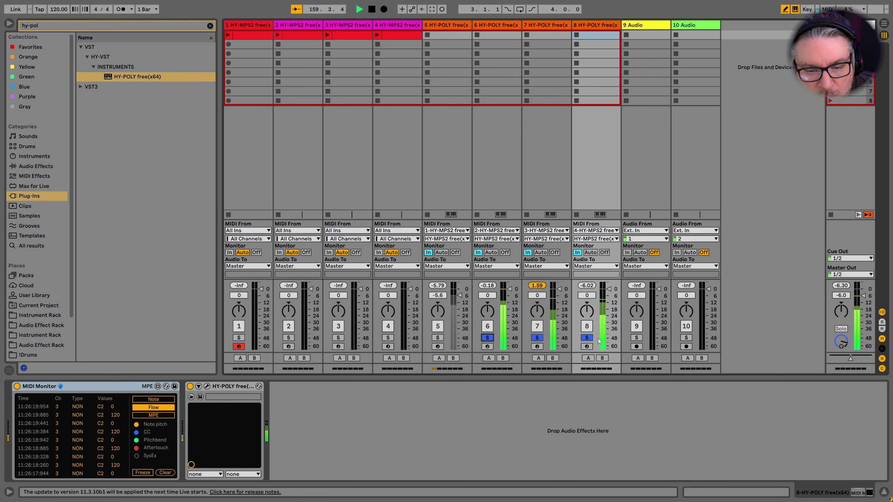
Open the HY-MPS2 sequencer on track 4 and turn on step 7 in block 2.
{"action": "left_click", "coordinate": [617, 26]}
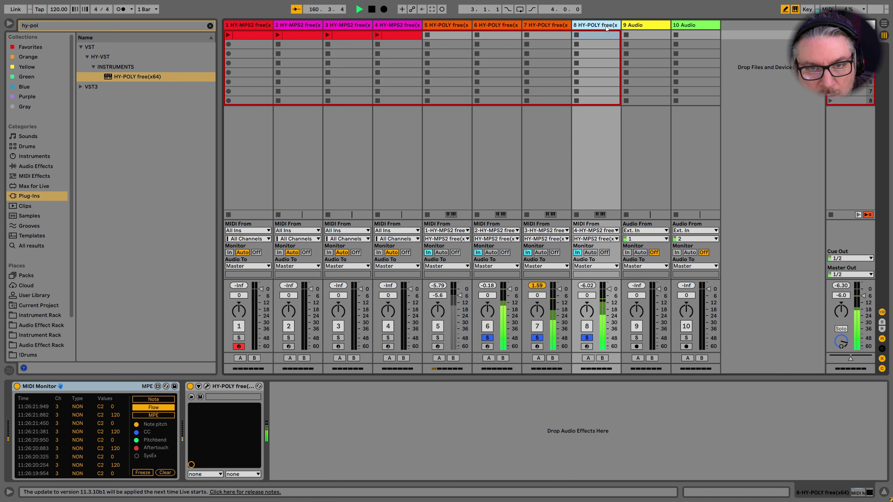
{"action": "left_click", "coordinate": [411, 25]}
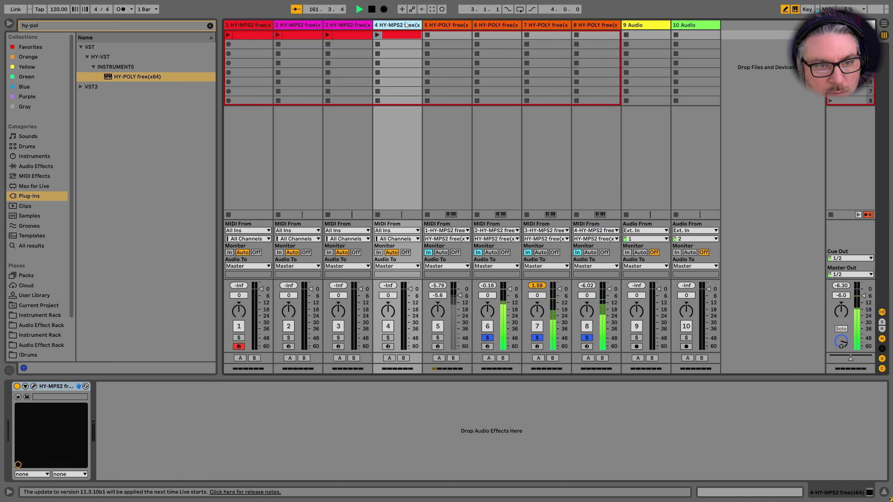
{"action": "left_click", "coordinate": [33, 386]}
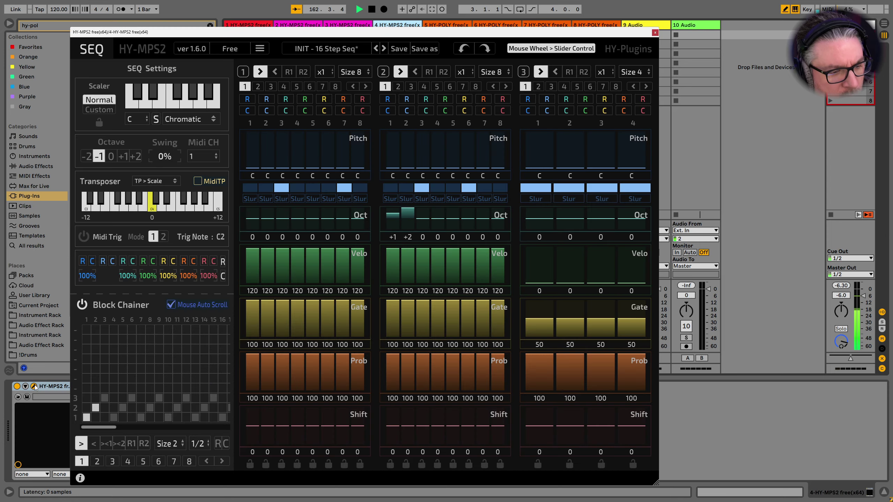
{"action": "left_click", "coordinate": [484, 187]}
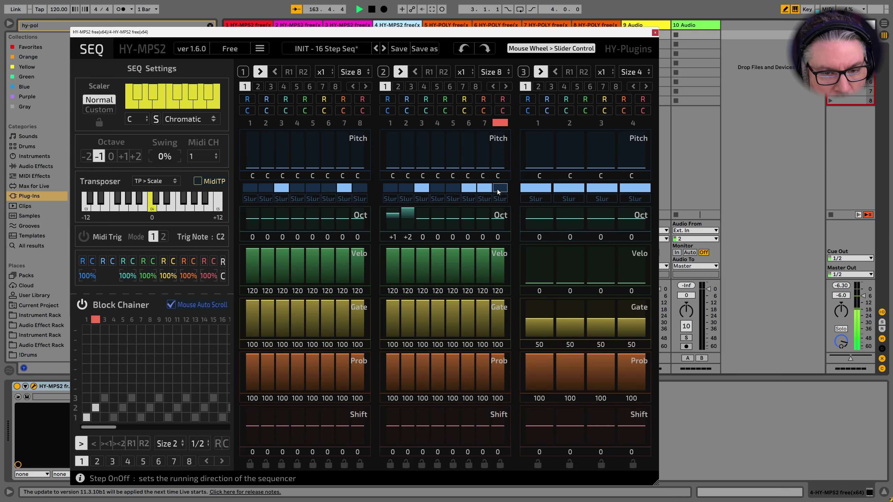
Set block 2's octave to +2 on step 6 and +1 on step 7, and the global octave to +2.
{"action": "left_click", "coordinate": [483, 214]}
{"action": "left_click", "coordinate": [467, 215]}
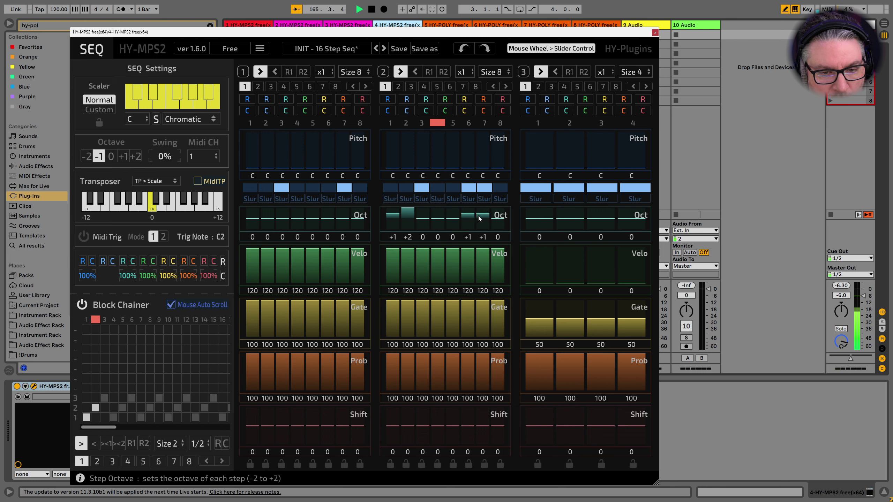
{"action": "left_click", "coordinate": [483, 209]}
{"action": "left_click", "coordinate": [467, 210]}
{"action": "left_click", "coordinate": [137, 157]}
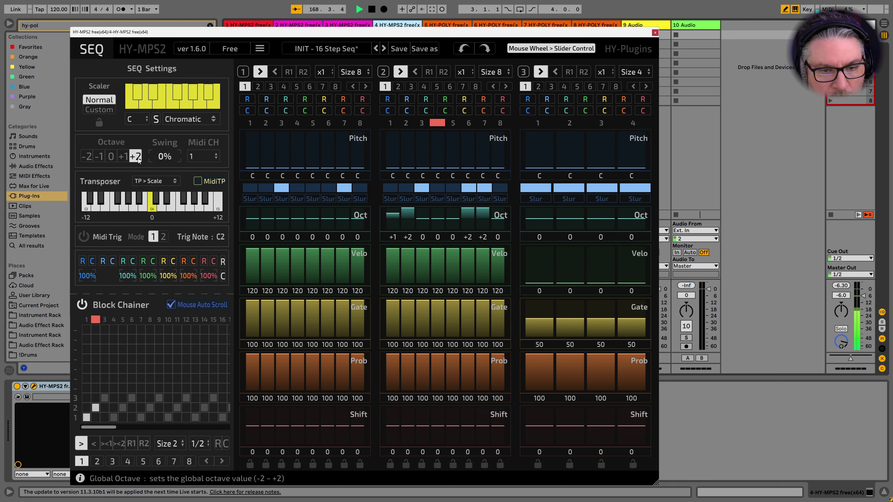
{"action": "left_click", "coordinate": [486, 215]}
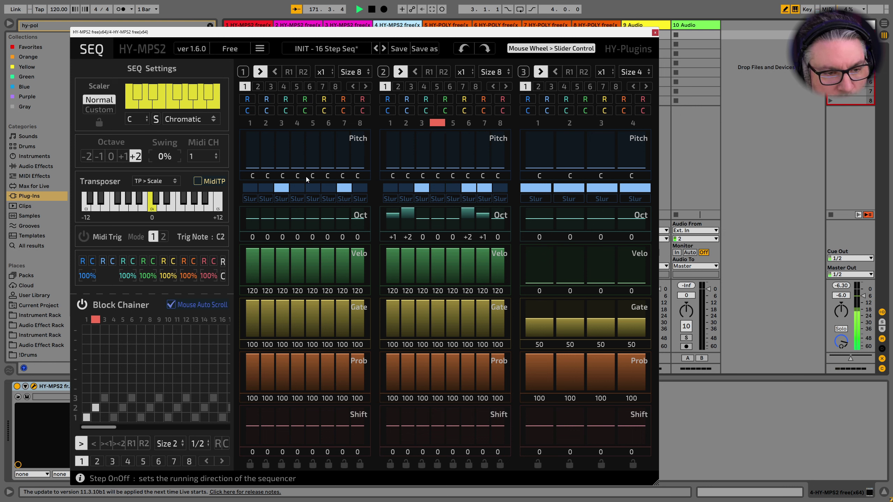
Turn on every step in blocks 1 and 2 and randomize both blocks' probability and shift values.
{"action": "left_click_drag", "start_coordinate": [254, 188], "coordinate": [499, 190]}
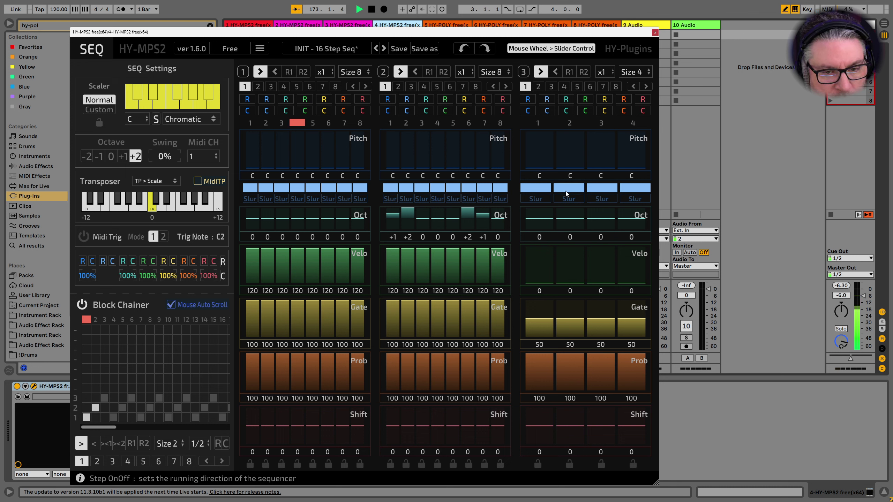
{"action": "left_click", "coordinate": [346, 99]}
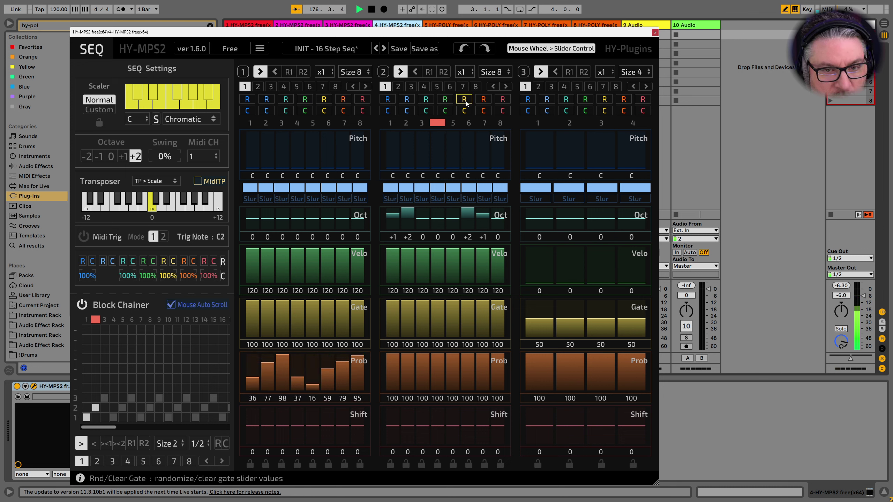
{"action": "left_click", "coordinate": [489, 102]}
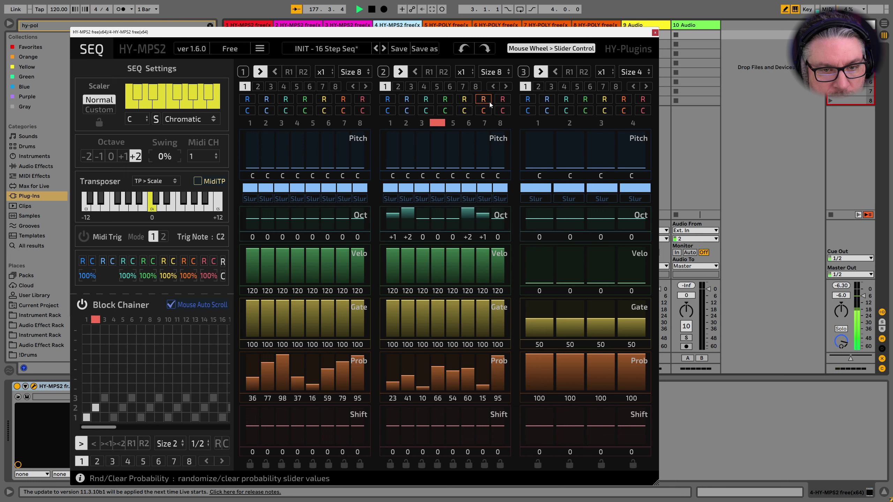
{"action": "left_click", "coordinate": [489, 102]}
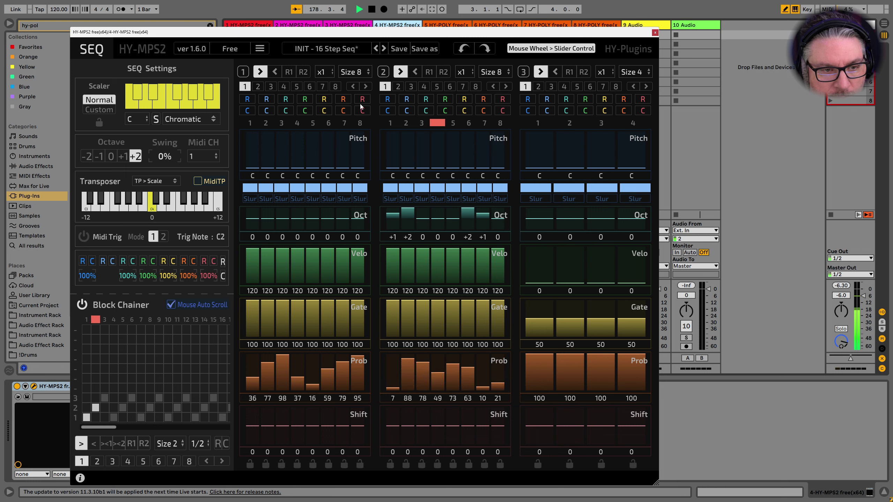
{"action": "left_click", "coordinate": [363, 100]}
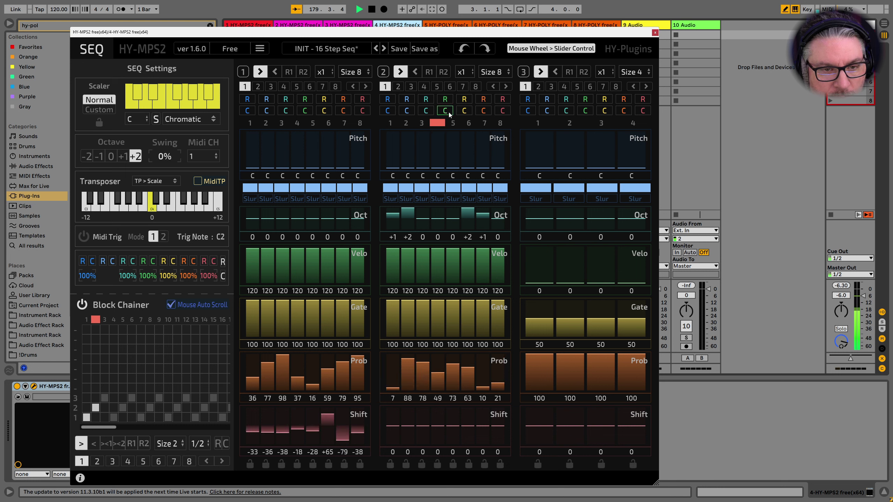
{"action": "left_click", "coordinate": [502, 102]}
{"action": "left_click", "coordinate": [481, 102]}
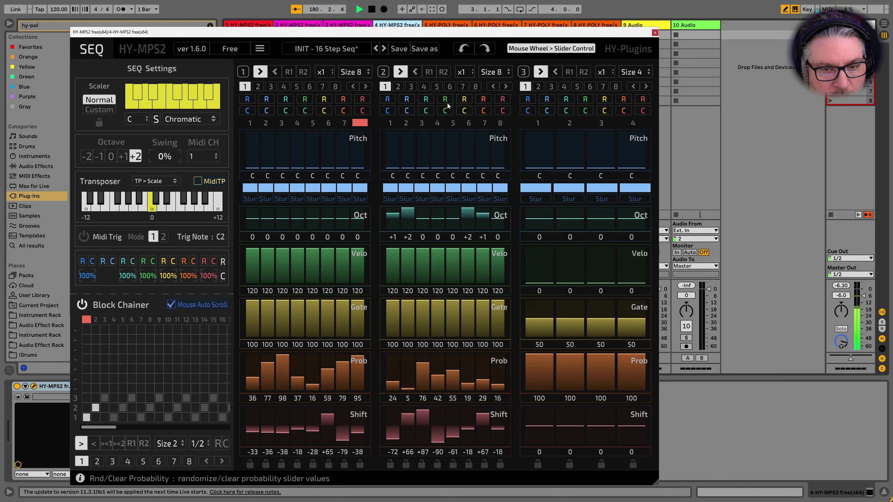
{"action": "left_click", "coordinate": [346, 99]}
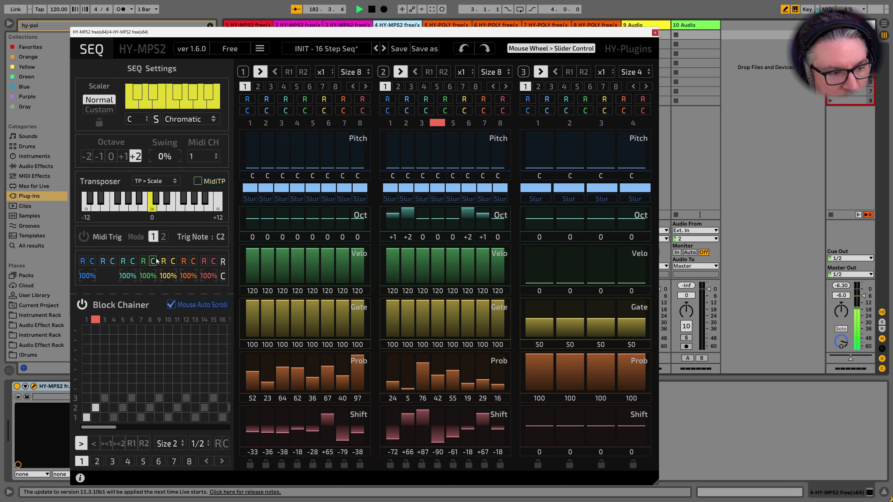
Randomize all sequencer parameters, reset the pitch and step on/off rows of blocks 1 and 2, and close the sequencer.
{"action": "left_click", "coordinate": [222, 262]}
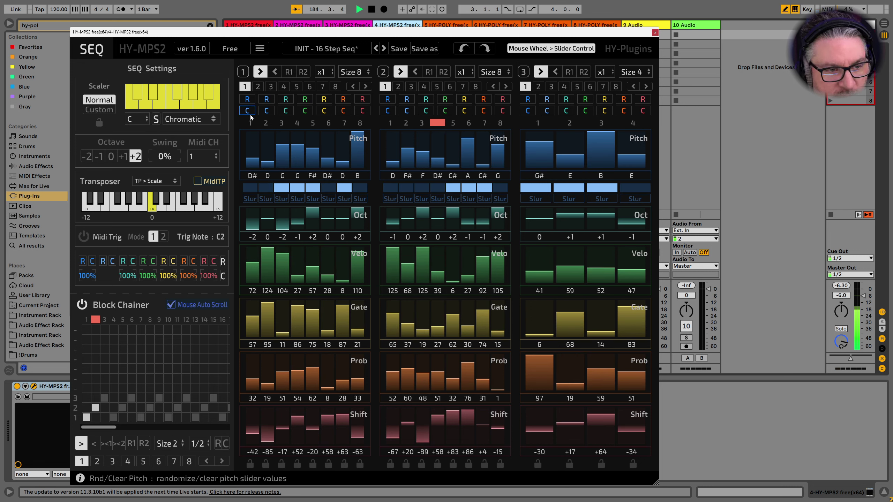
{"action": "left_click", "coordinate": [249, 114]}
{"action": "left_click", "coordinate": [389, 112]}
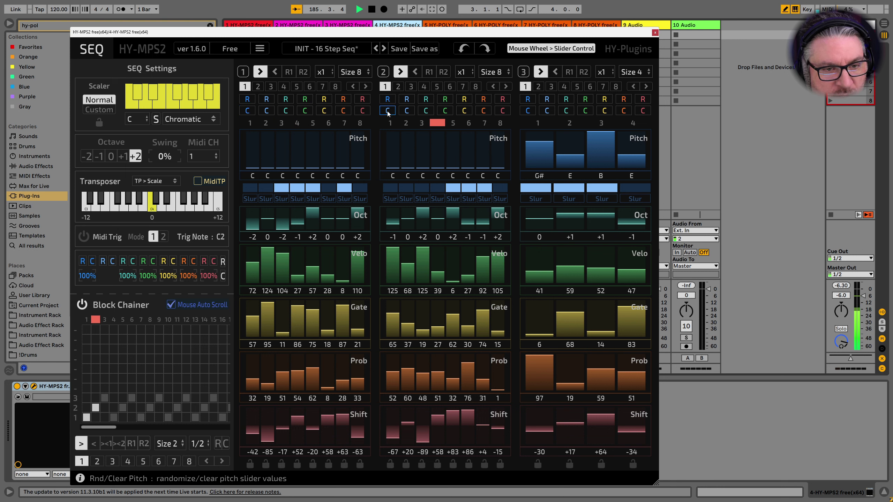
{"action": "left_click", "coordinate": [266, 111]}
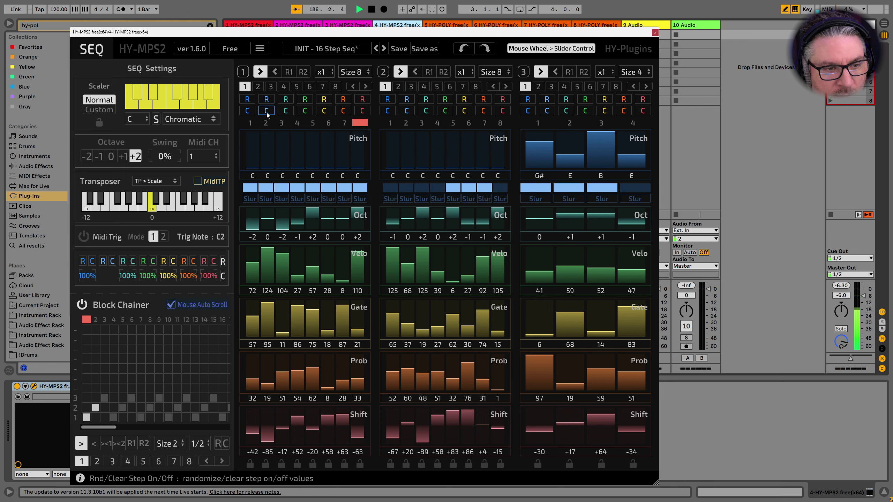
{"action": "left_click", "coordinate": [406, 111]}
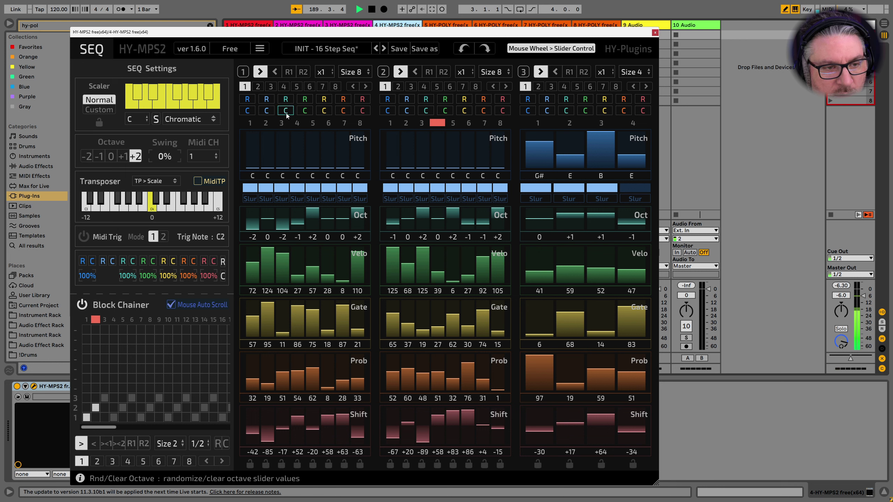
{"action": "left_click", "coordinate": [655, 32]}
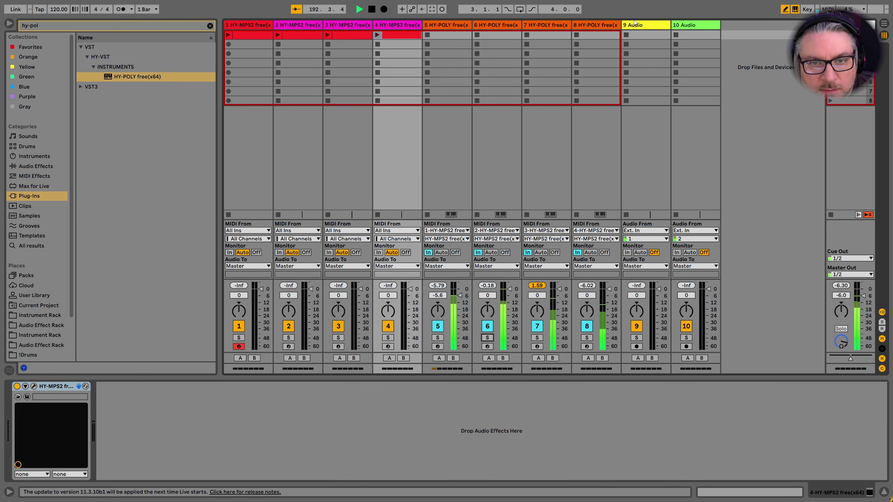
On track 7's HY-POLY, switch the first filter to band-pass with a lower cutoff, raise the master volume, and turn off the delay.
{"action": "left_click", "coordinate": [594, 158]}
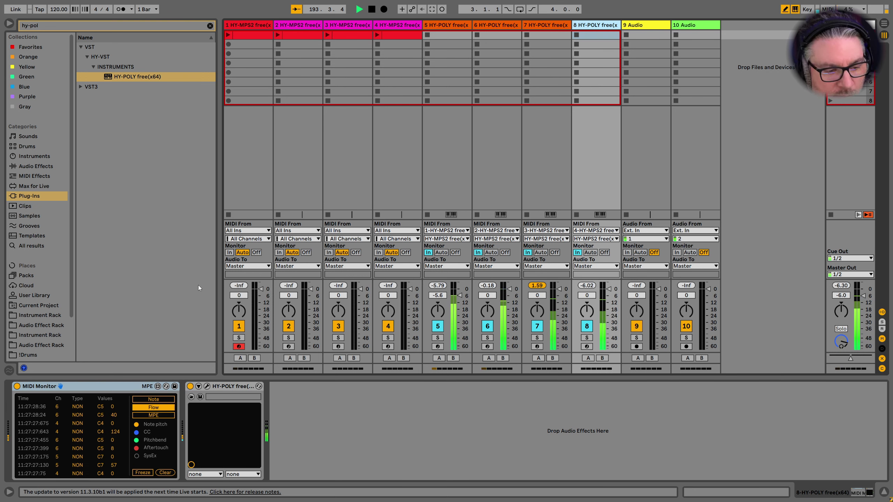
{"action": "left_click", "coordinate": [561, 26]}
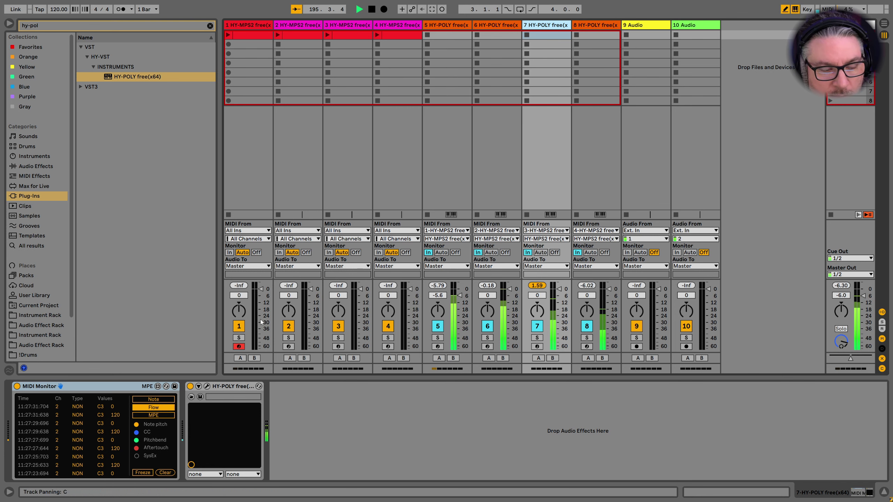
{"action": "left_click", "coordinate": [207, 386]}
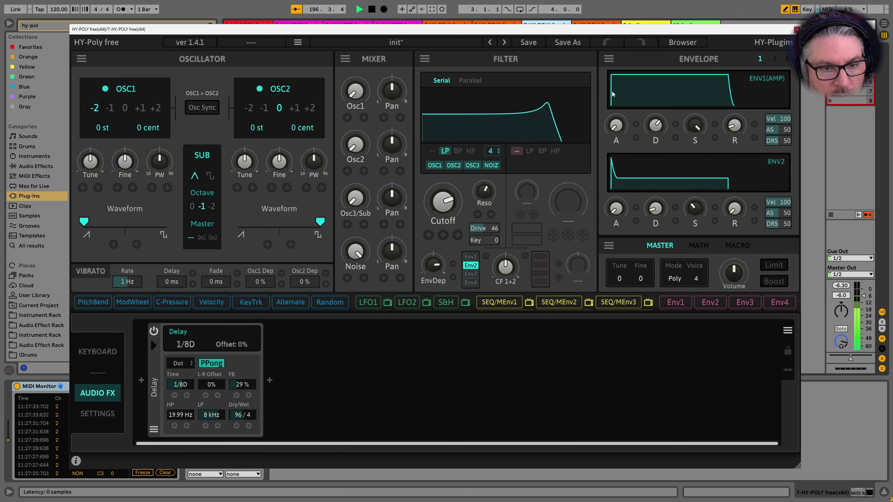
{"action": "left_click", "coordinate": [461, 153]}
{"action": "left_click_drag", "start_coordinate": [443, 202], "coordinate": [437, 289]}
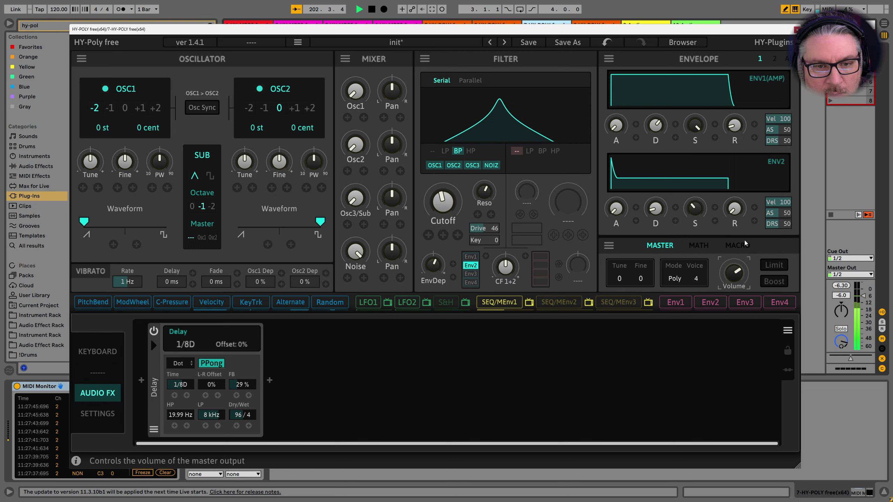
{"action": "left_click", "coordinate": [158, 332]}
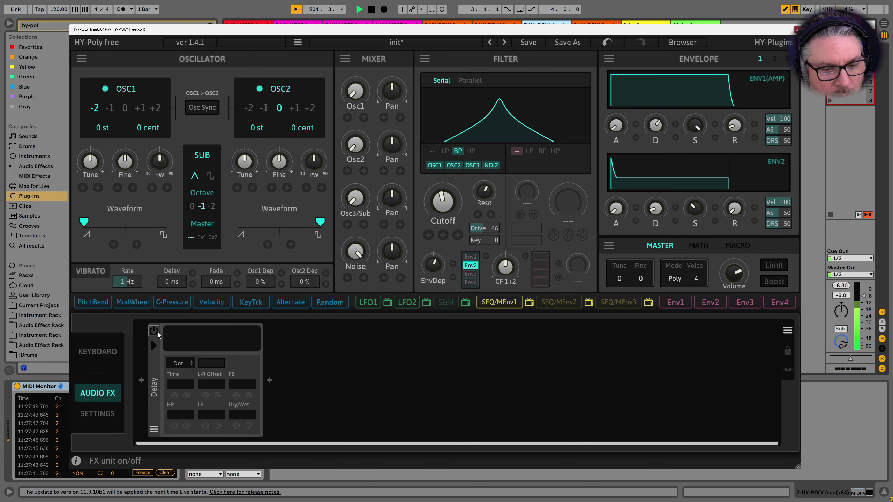
{"action": "key", "text": "ctrl+alt+p"}
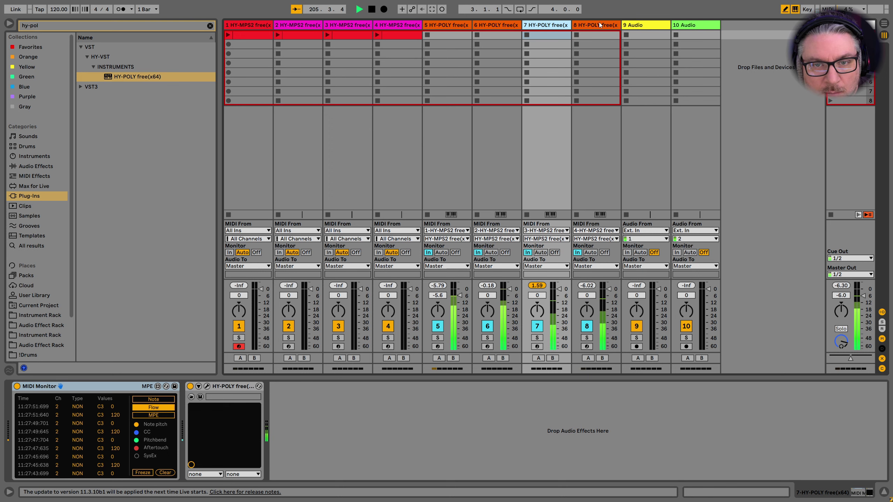
Reopen track 4's HY-MPS2 sequencer and clear all its step parameters to their defaults.
{"action": "left_click", "coordinate": [395, 27]}
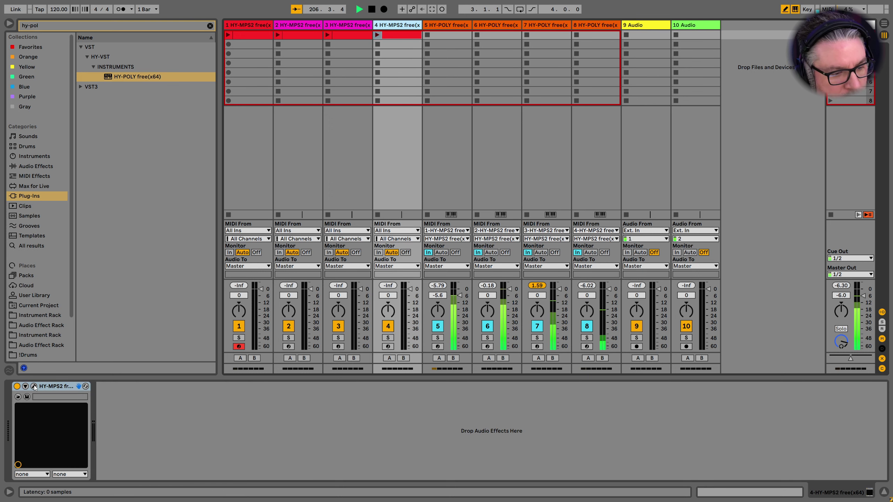
{"action": "key", "text": "ctrl+alt+p"}
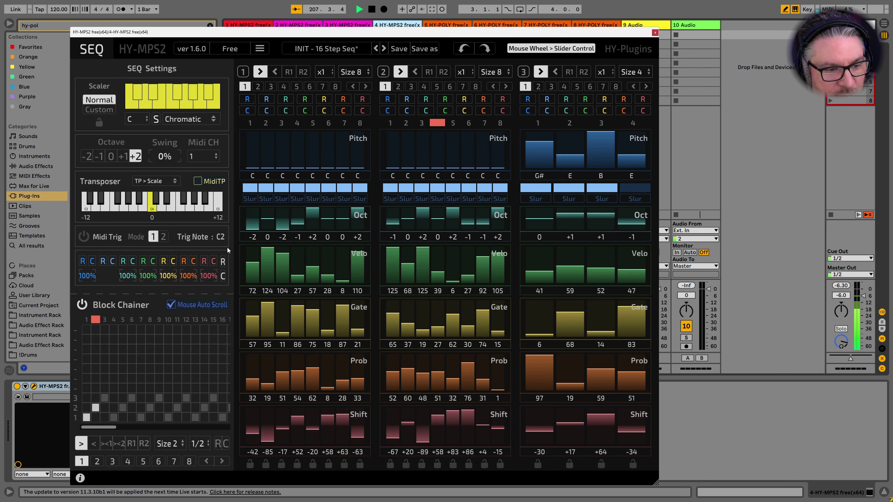
{"action": "left_click", "coordinate": [222, 276]}
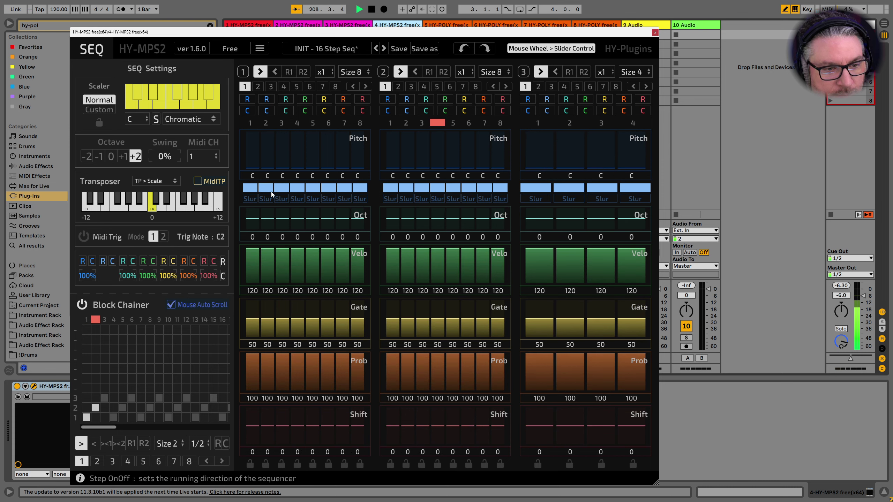
Draw low, uneven step velocities, about 3 to 48 across block 1 and 0 to 35 across block 2.
{"action": "left_click_drag", "start_coordinate": [247, 282], "coordinate": [447, 281]}
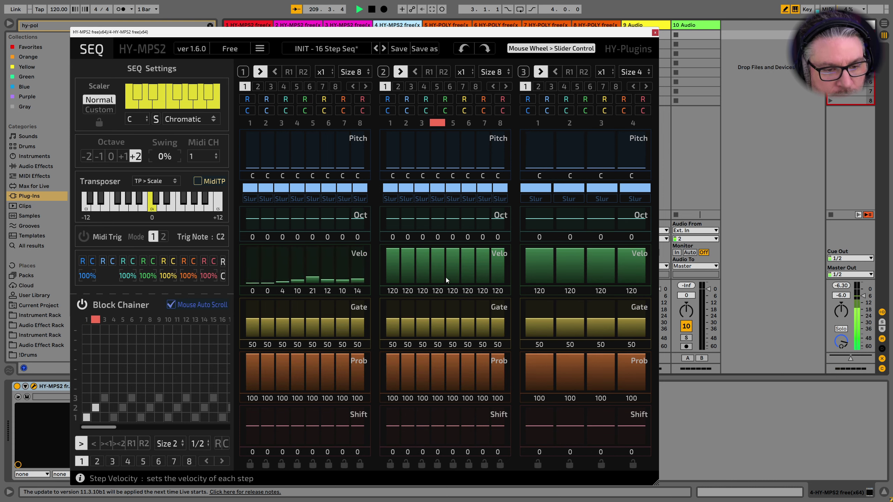
{"action": "mouse_move", "coordinate": [523, 282]}
{"action": "left_mouse_down"}
{"action": "mouse_move", "coordinate": [246, 292]}
{"action": "mouse_move", "coordinate": [500, 275]}
{"action": "left_mouse_up"}
{"action": "left_click_drag", "start_coordinate": [252, 281], "coordinate": [359, 279]}
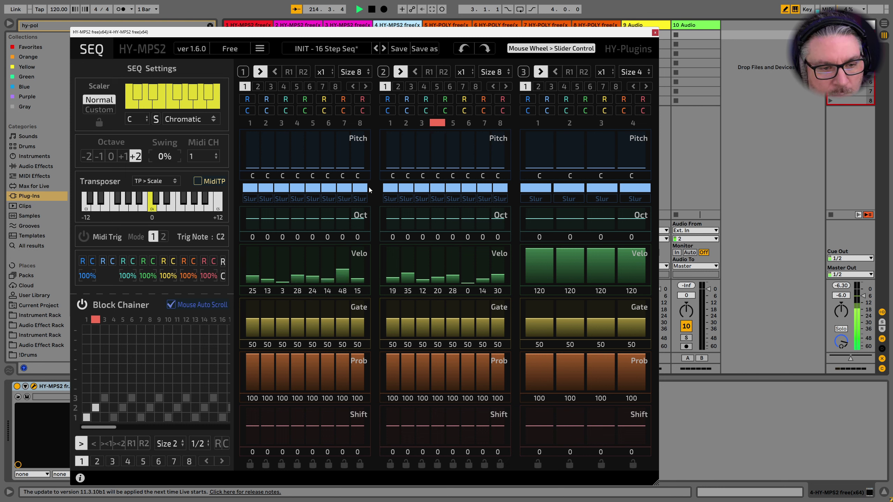
{"action": "left_click", "coordinate": [355, 73]}
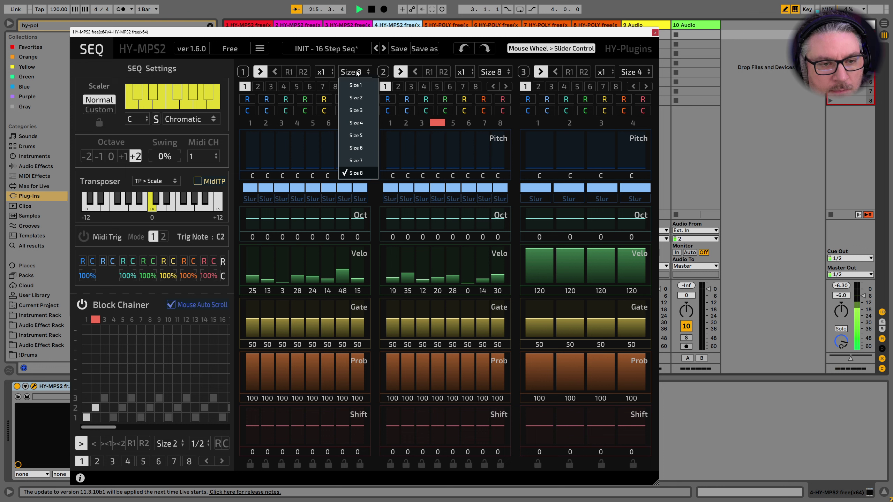
{"action": "left_click", "coordinate": [357, 76]}
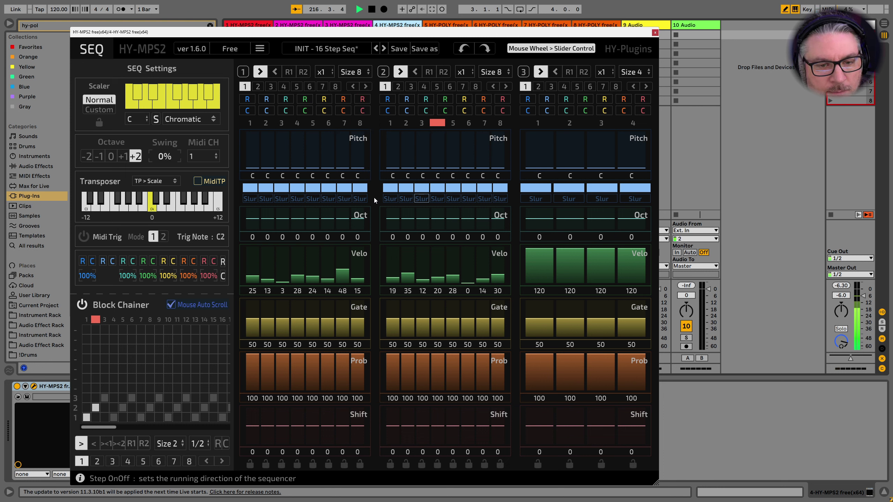
Turn off steps 2, 4 and 8 in block 1 and steps 3 and 6 in block 2, and close the sequencer.
{"action": "left_click", "coordinate": [262, 188]}
{"action": "left_click", "coordinate": [298, 187]}
{"action": "left_click", "coordinate": [359, 188]}
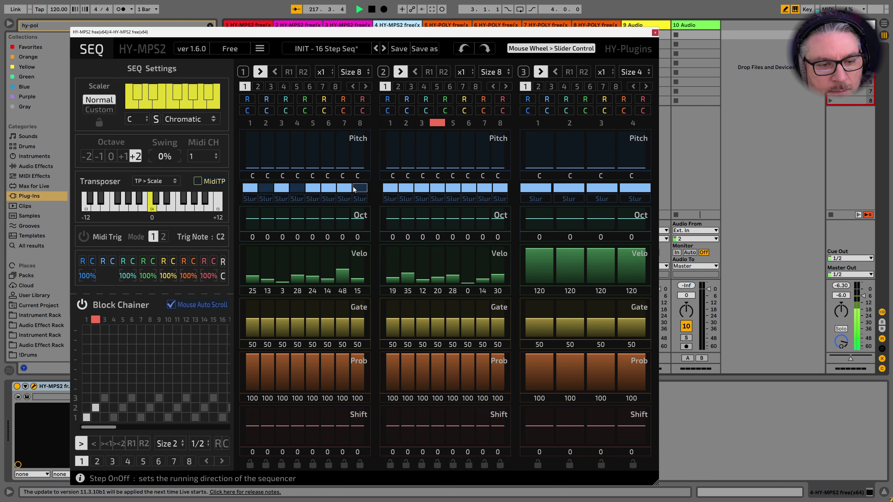
{"action": "left_click", "coordinate": [421, 188]}
{"action": "left_click", "coordinate": [471, 188]}
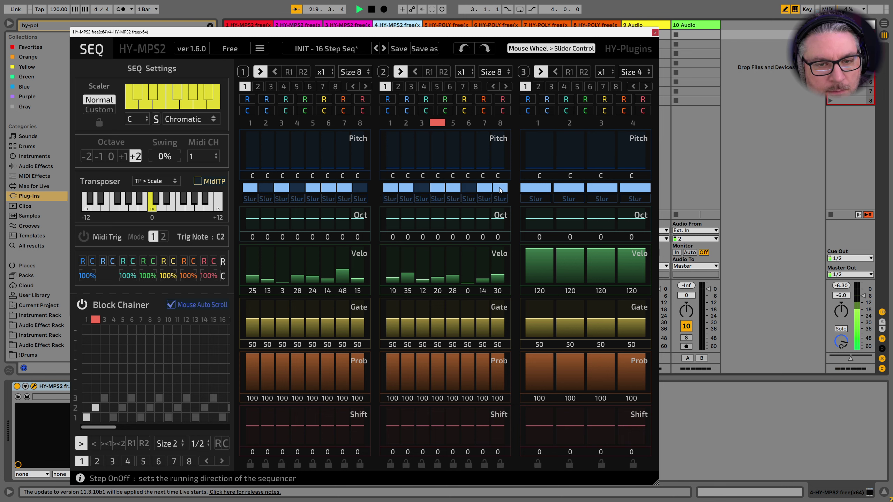
{"action": "key", "text": "ctrl+alt+p"}
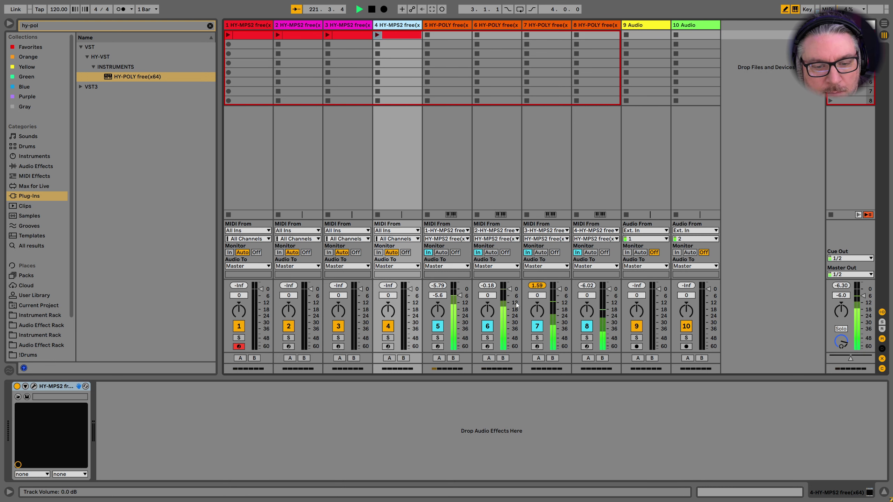
Solo track 7, open its HY-POLY, and turn on the delay with a compressor inserted ahead of it.
{"action": "left_click", "coordinate": [537, 337]}
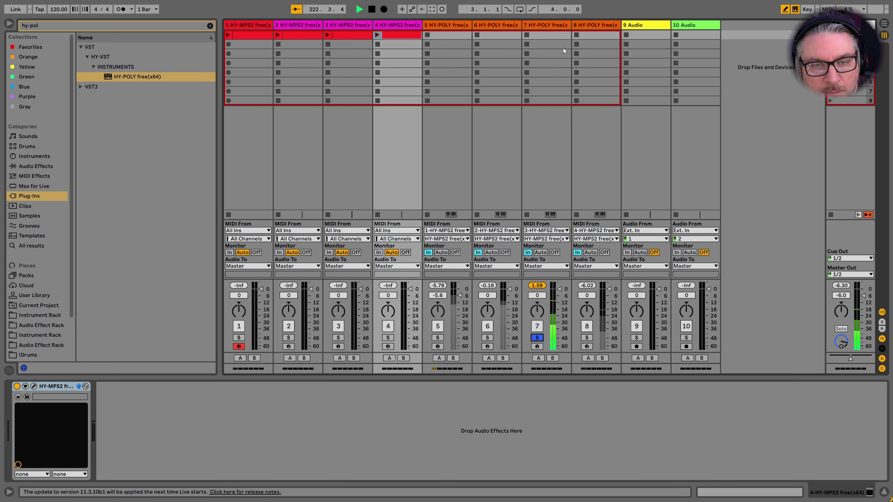
{"action": "left_click", "coordinate": [550, 29]}
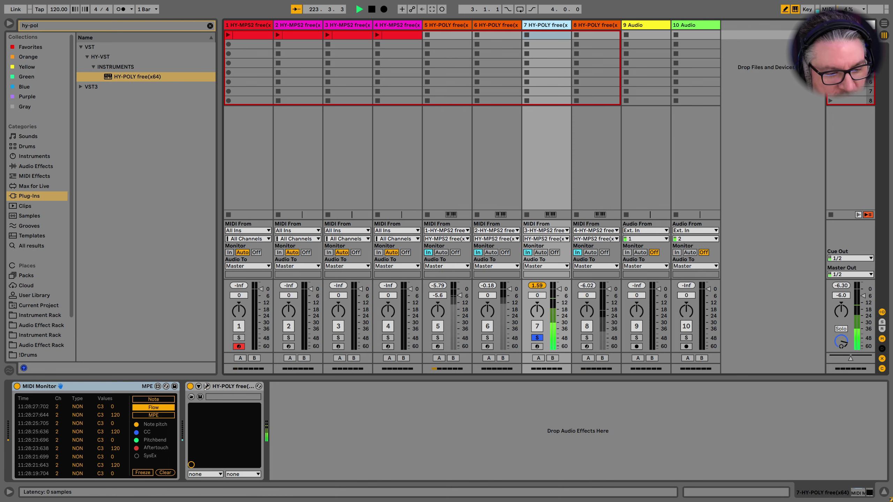
{"action": "key", "text": "ctrl+alt+p"}
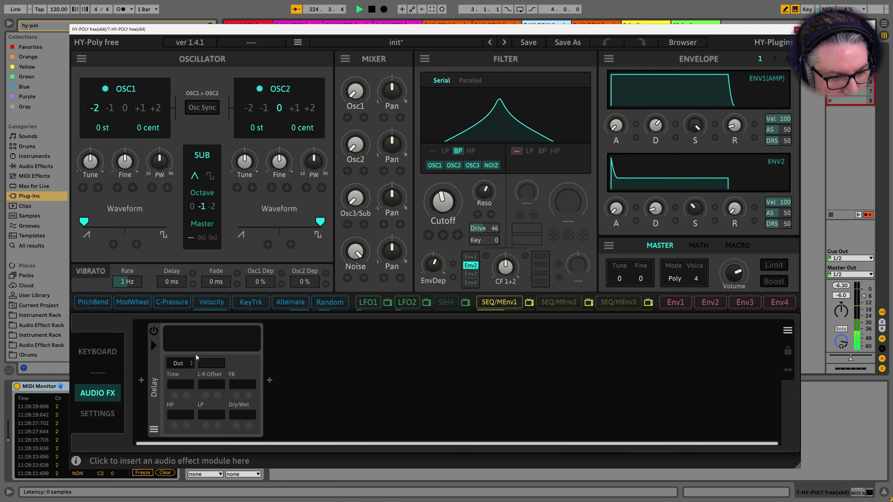
{"action": "left_click", "coordinate": [155, 331]}
{"action": "left_click", "coordinate": [141, 380]}
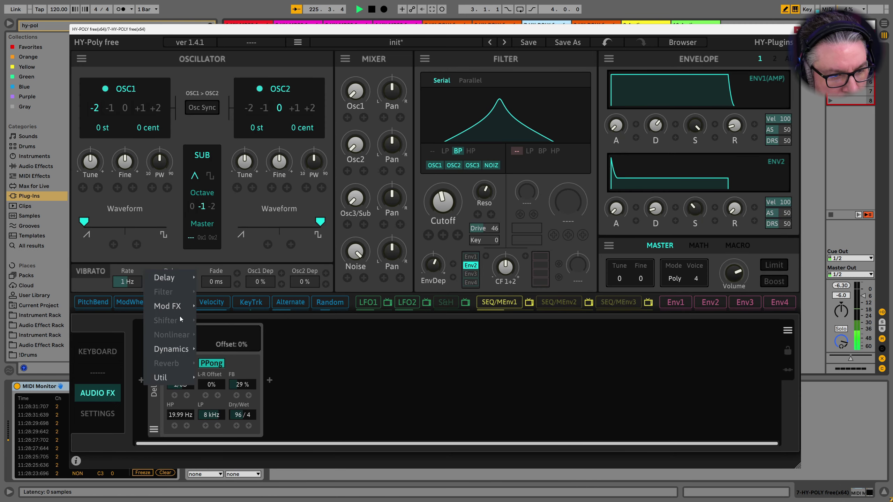
{"action": "mouse_move", "coordinate": [175, 349]}
{"action": "left_click", "coordinate": [220, 321]}
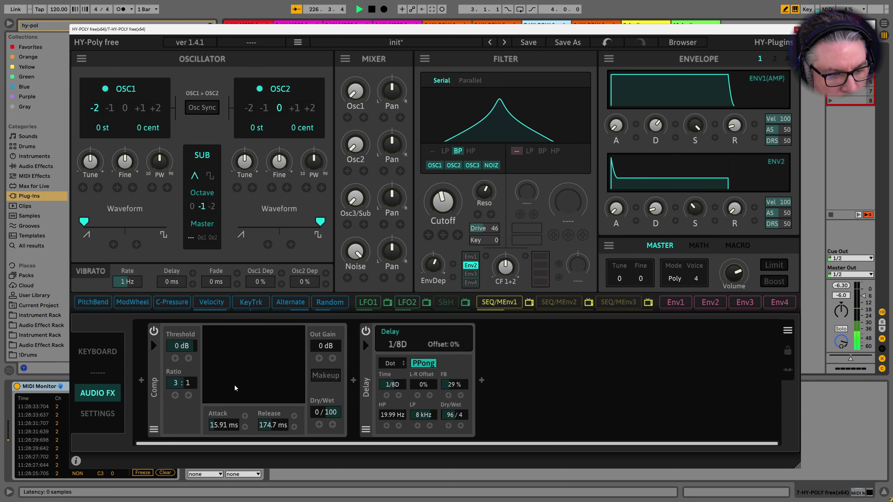
Set the compressor to about -19 dB threshold, 7.67:1 ratio, 65 ms attack and 44 ms release, with makeup gain enabled.
{"action": "left_click_drag", "start_coordinate": [187, 348], "coordinate": [213, 361]}
{"action": "left_click_drag", "start_coordinate": [224, 425], "coordinate": [233, 377]}
{"action": "left_click_drag", "start_coordinate": [272, 425], "coordinate": [253, 363]}
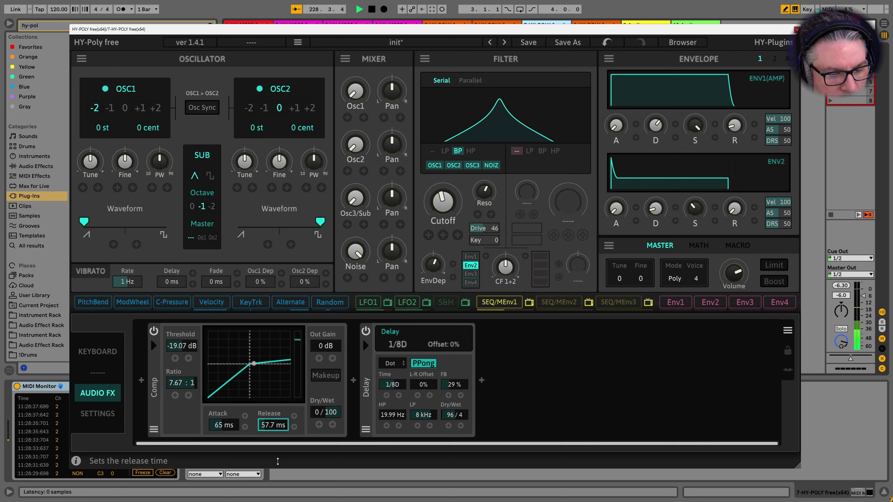
{"action": "left_click", "coordinate": [326, 375]}
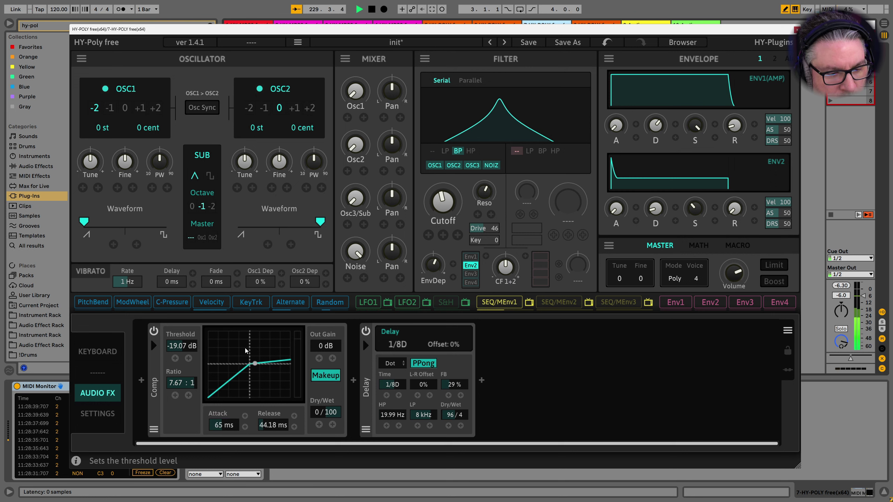
Raise the band-pass filter's cutoff and lower its resonance.
{"action": "left_click_drag", "start_coordinate": [451, 212], "coordinate": [459, 196]}
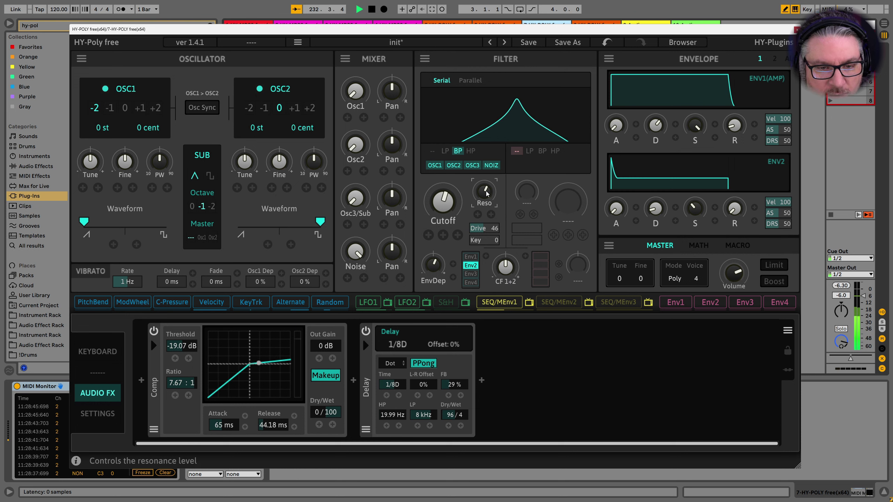
{"action": "left_click_drag", "start_coordinate": [453, 205], "coordinate": [456, 201]}
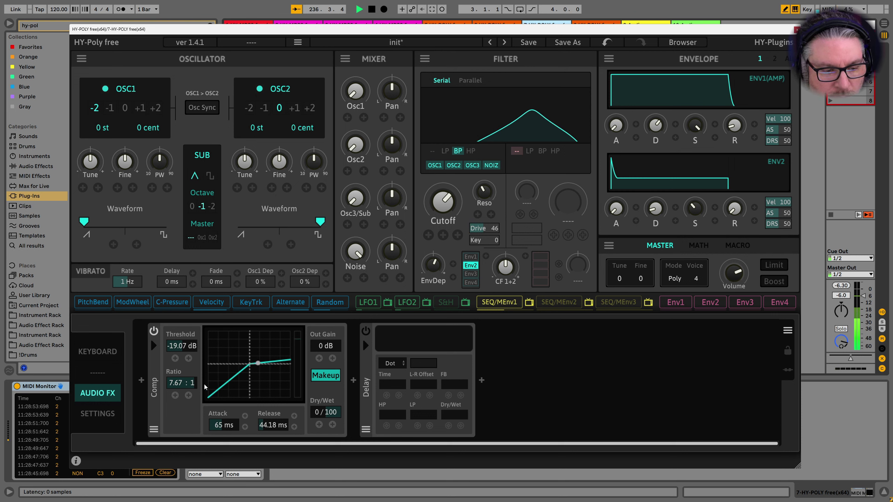
Adjust the compressor to a 3.92:1 ratio and about -25 dB threshold, enable the master limiter, and turn the delay back on.
{"action": "mouse_move", "coordinate": [186, 438]}
{"action": "left_mouse_down"}
{"action": "mouse_move", "coordinate": [183, 447]}
{"action": "mouse_move", "coordinate": [198, 426]}
{"action": "left_mouse_up"}
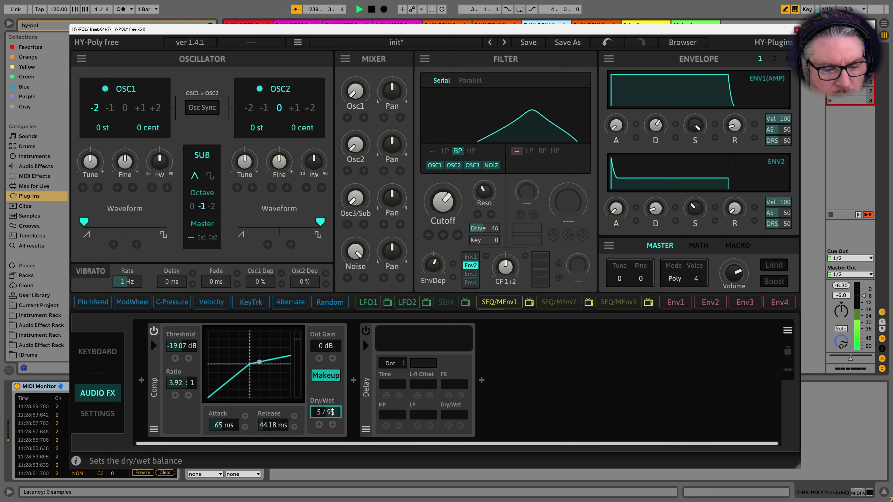
{"action": "left_click_drag", "start_coordinate": [333, 418], "coordinate": [333, 424]}
{"action": "left_click_drag", "start_coordinate": [185, 340], "coordinate": [185, 355]}
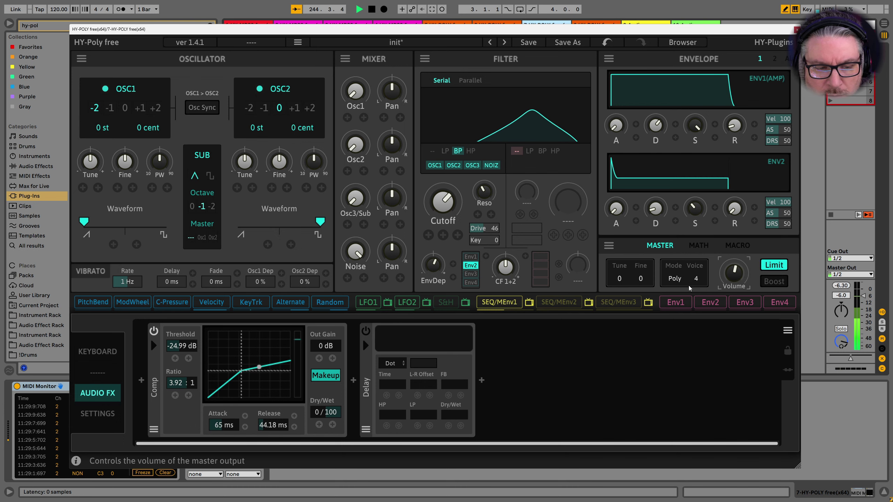
{"action": "left_click", "coordinate": [365, 331]}
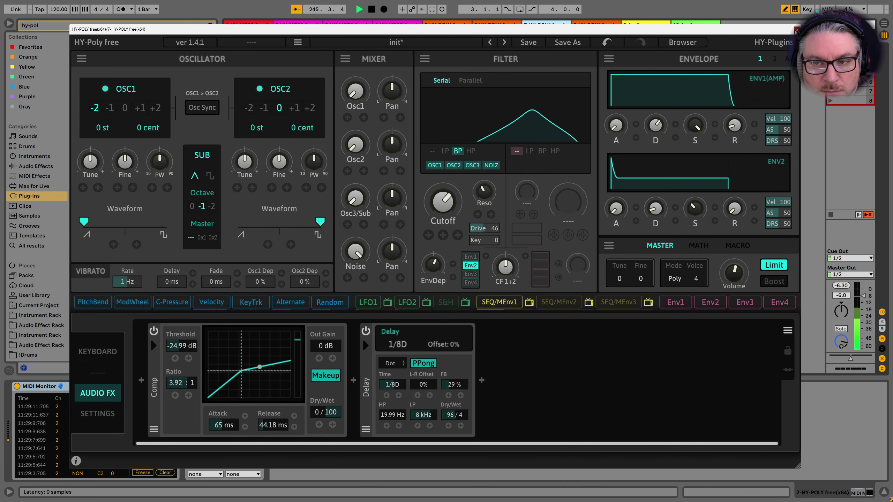
Close the synth, unsolo track 7, and lower its track volume to -4.0 dB.
{"action": "key", "text": "ctrl+alt+p"}
{"action": "left_click", "coordinate": [537, 338]}
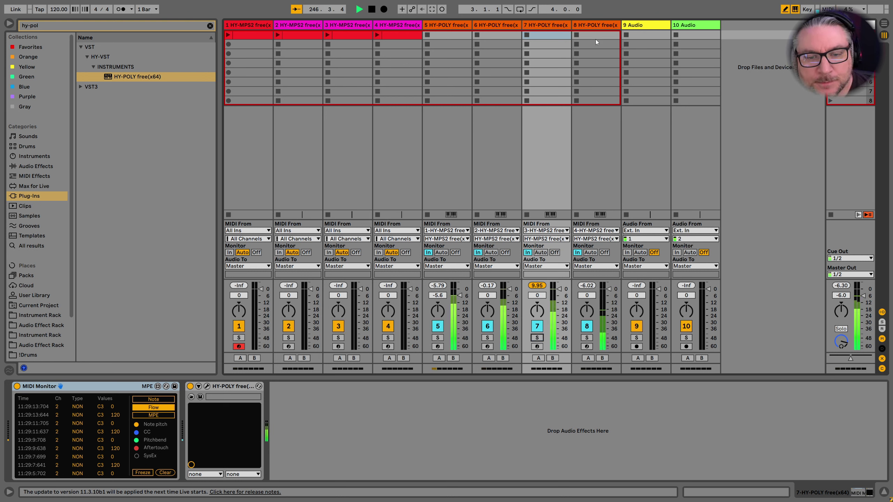
{"action": "left_click_drag", "start_coordinate": [563, 286], "coordinate": [564, 289]}
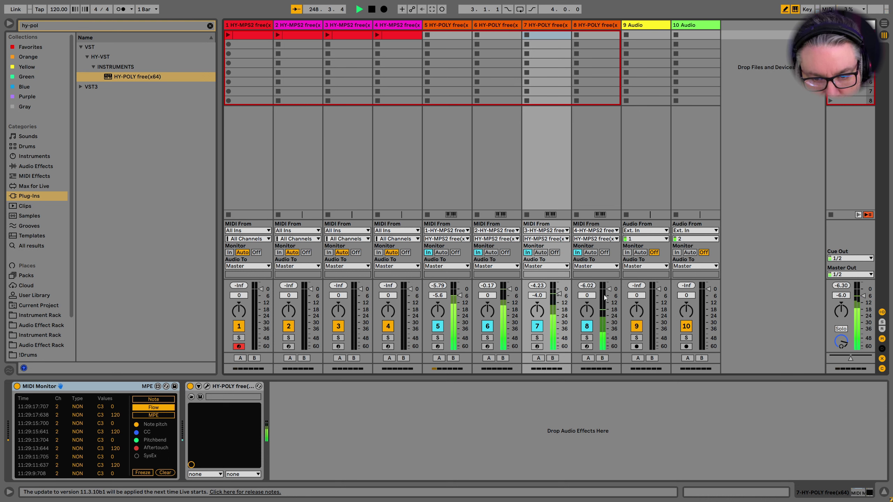
Stop playback, reopen track 4's HY-MPS2 with its window moved aside, and restart playback from the beginning.
{"action": "left_click", "coordinate": [596, 26]}
{"action": "key", "text": "space"}
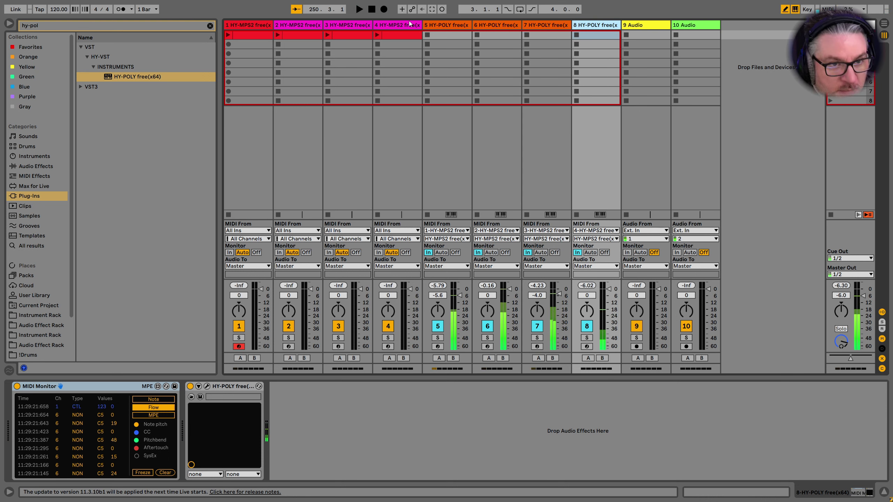
{"action": "left_click", "coordinate": [406, 25]}
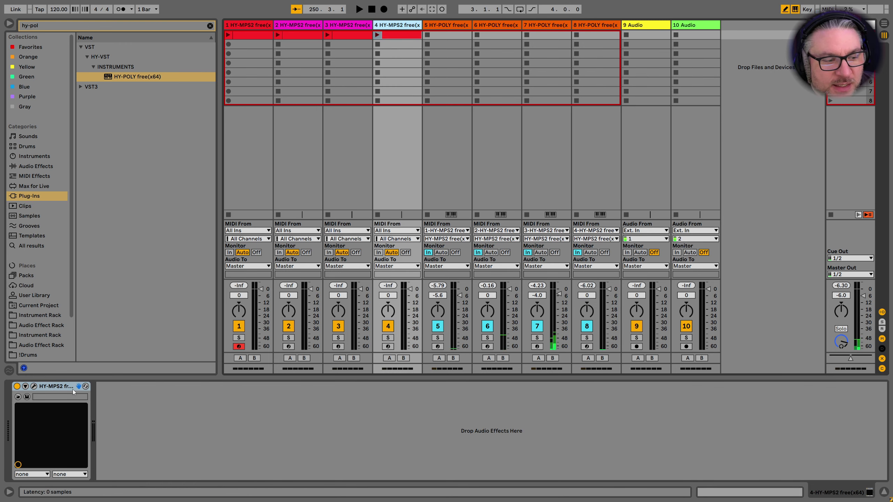
{"action": "left_click", "coordinate": [34, 386]}
{"action": "left_click_drag", "start_coordinate": [443, 29], "coordinate": [530, 41]}
{"action": "key", "text": "space"}
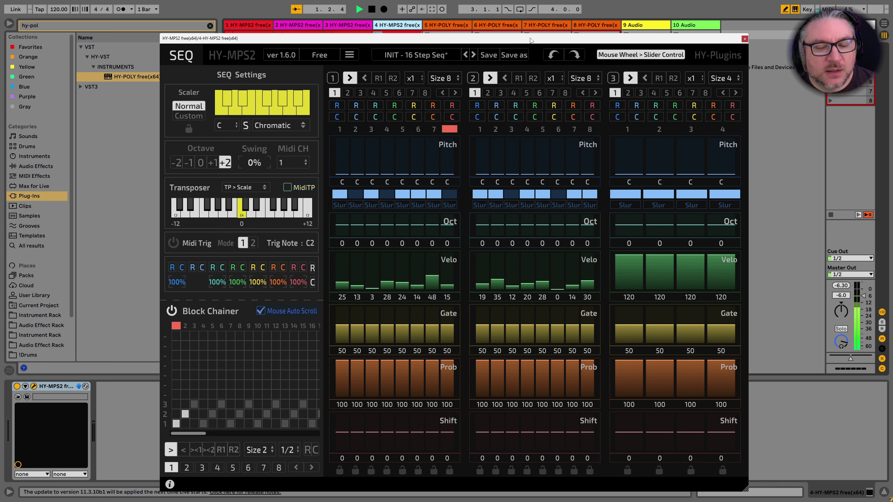